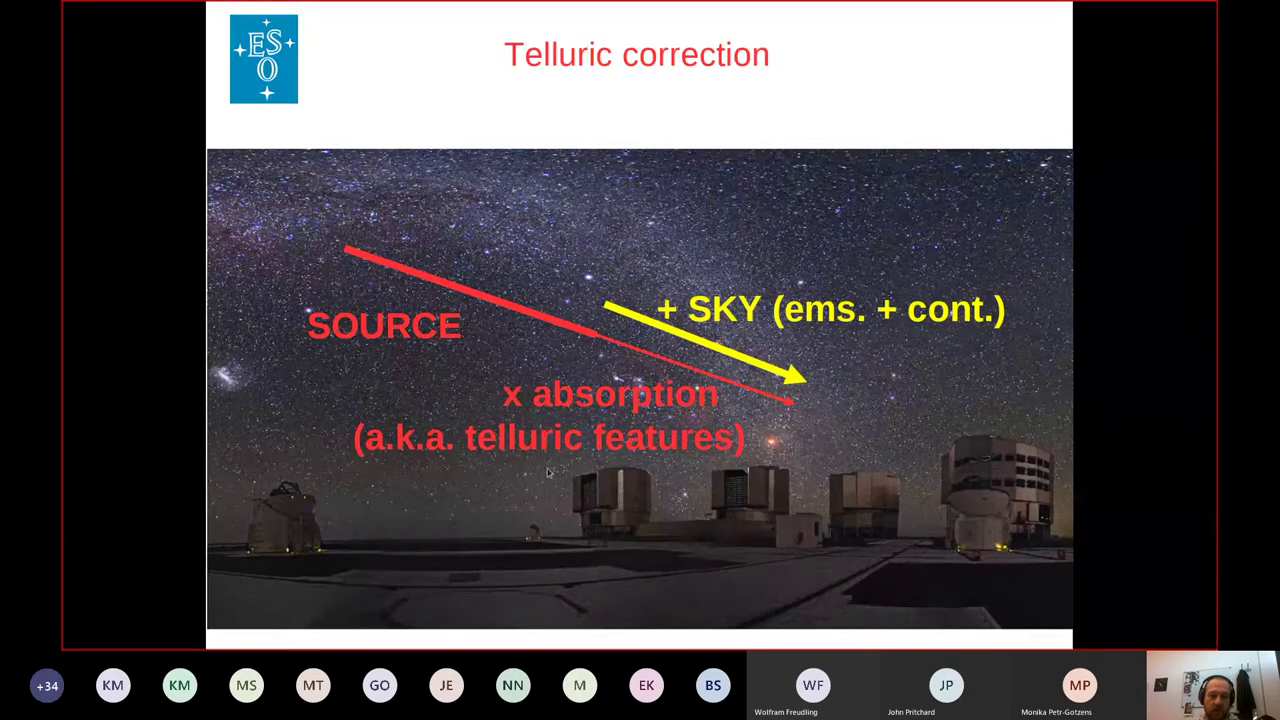
# - Advance the presentation to the atmospheric absorption slide and minimise the workflow window covering it
pyautogui.click(605, 473)
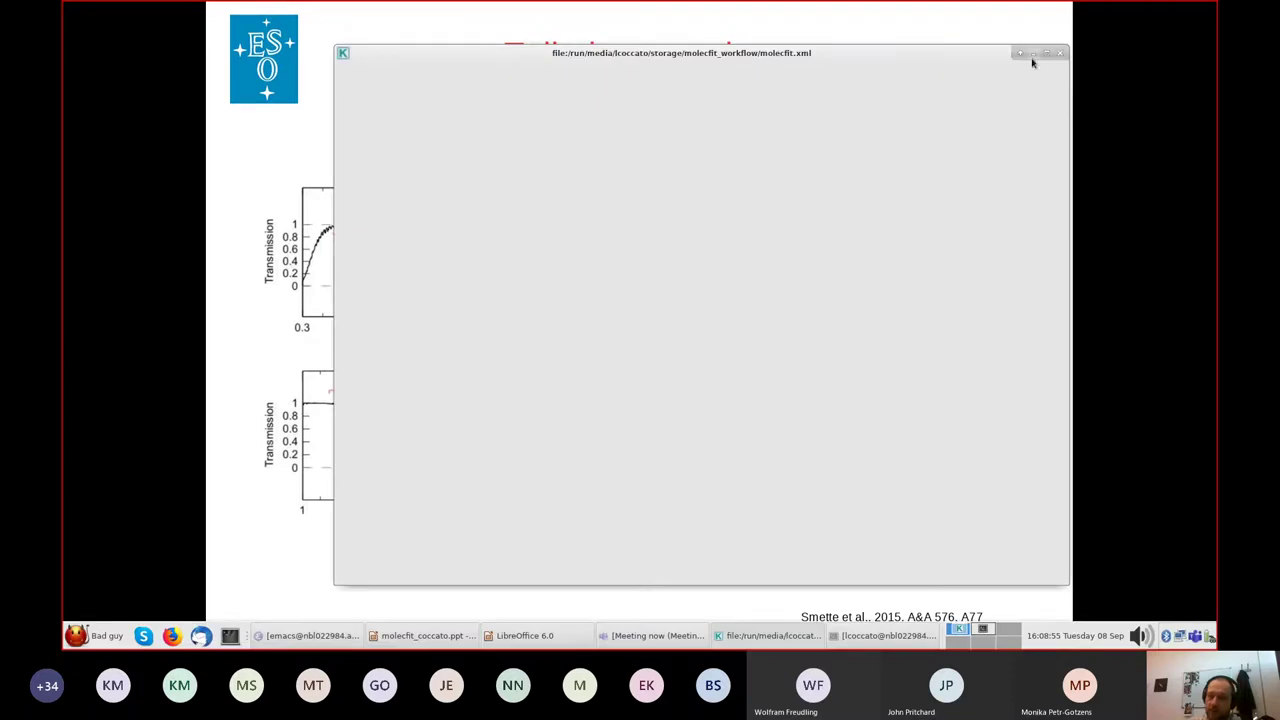
pyautogui.click(1033, 56)
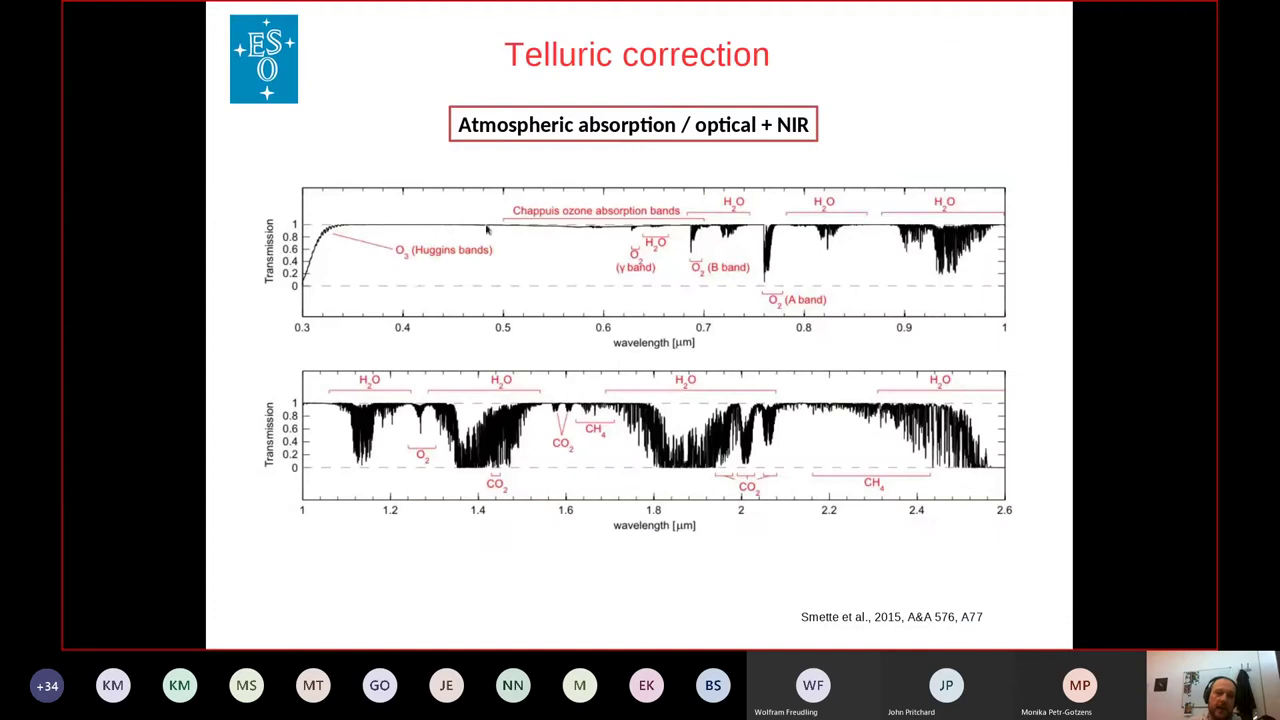
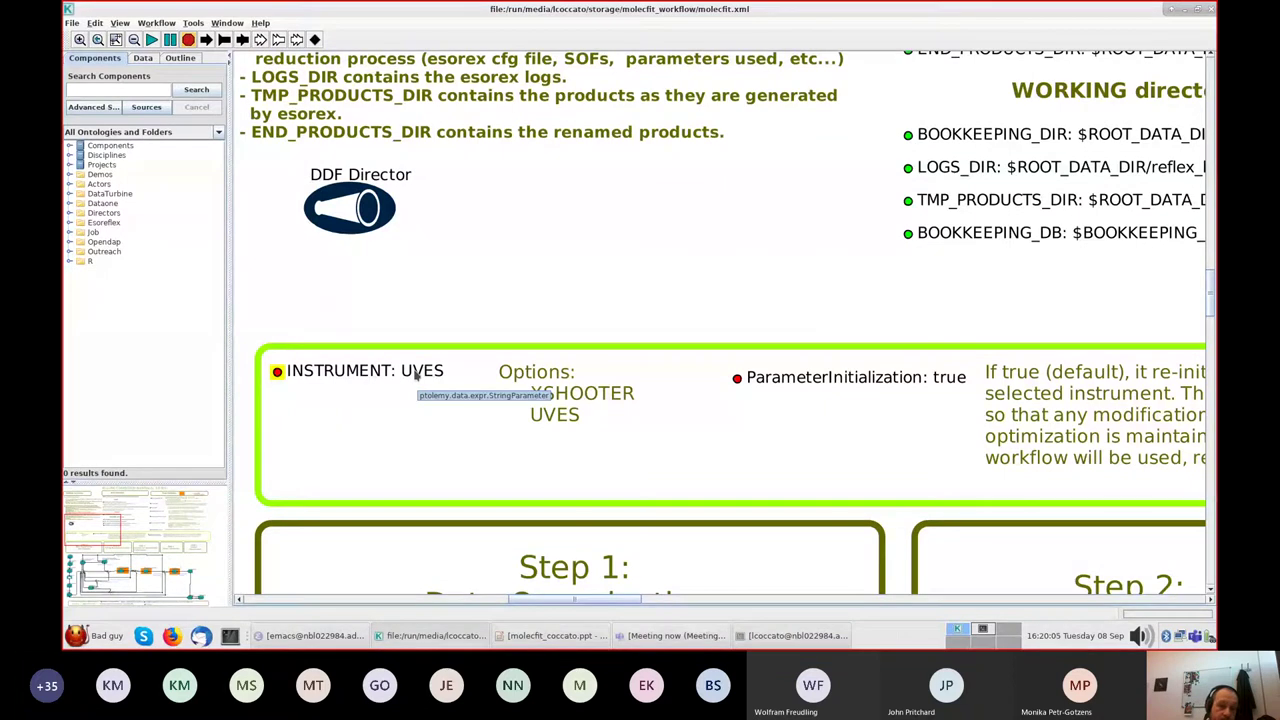
# - Set the workflow's INSTRUMENT parameter to XSHOOTER
pyautogui.doubleClick(416, 373)
pyautogui.doubleClick(576, 307)
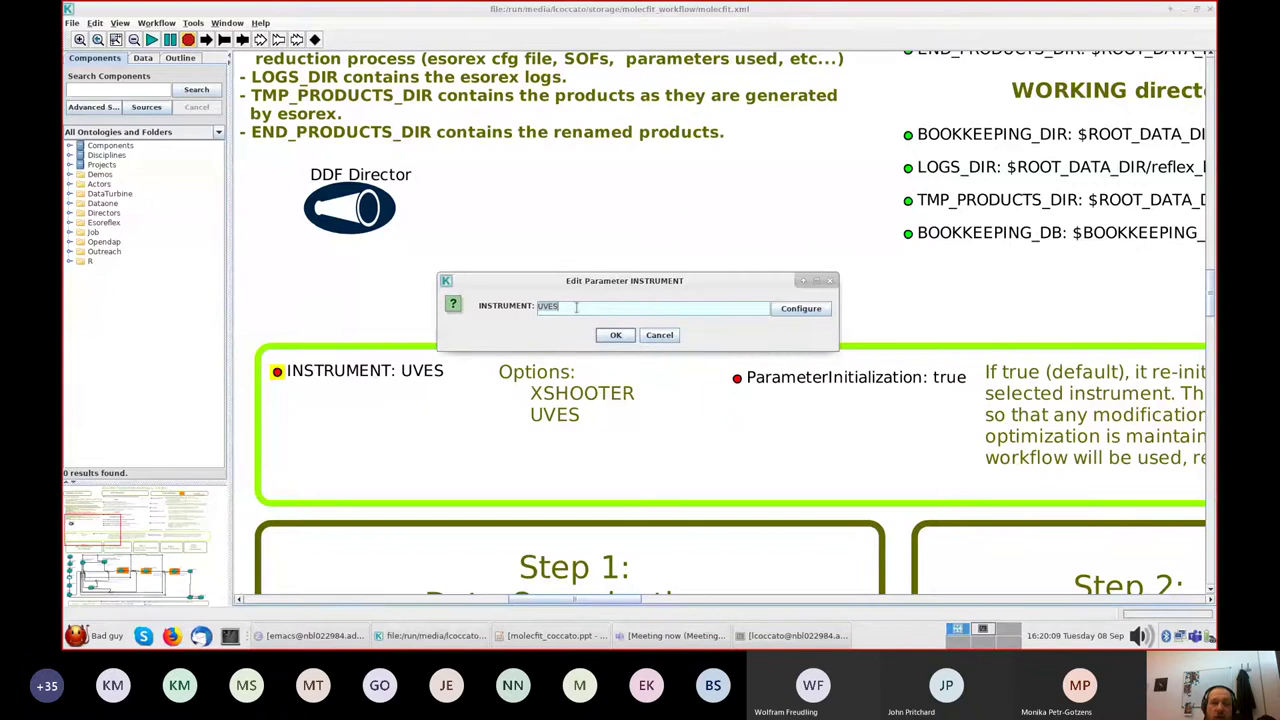
pyautogui.write('XSHOOTER')
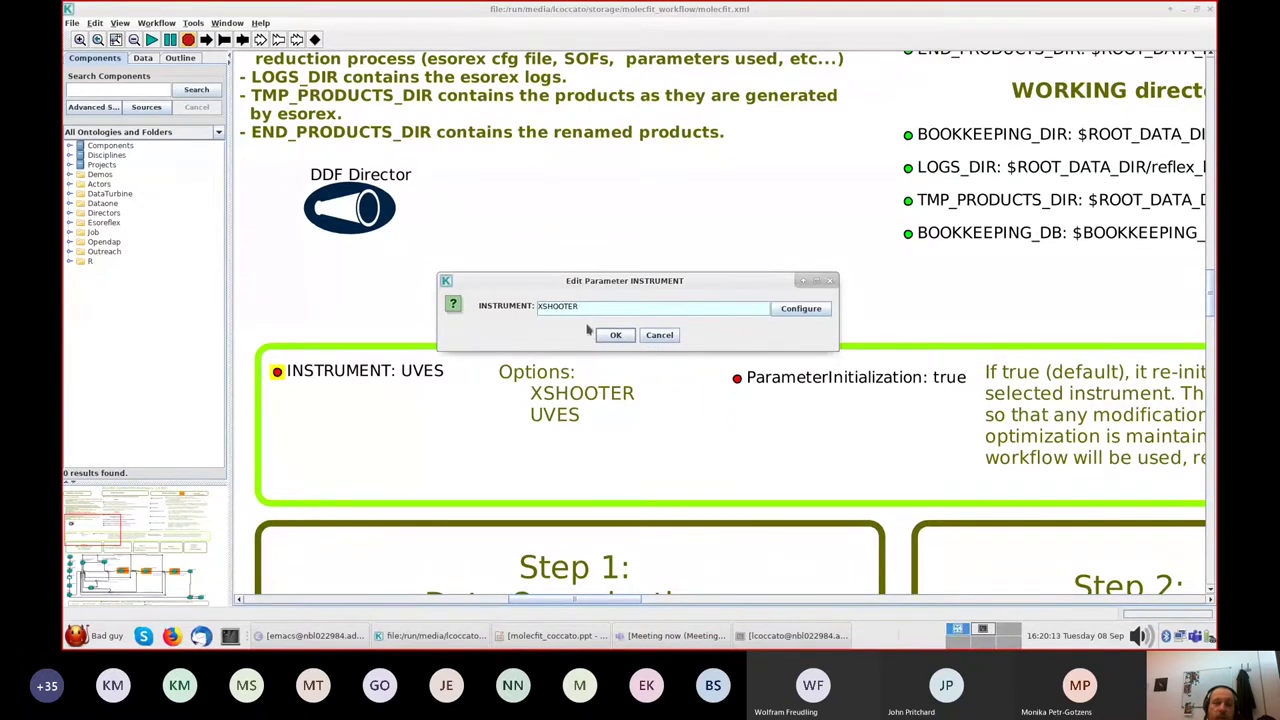
pyautogui.click(619, 335)
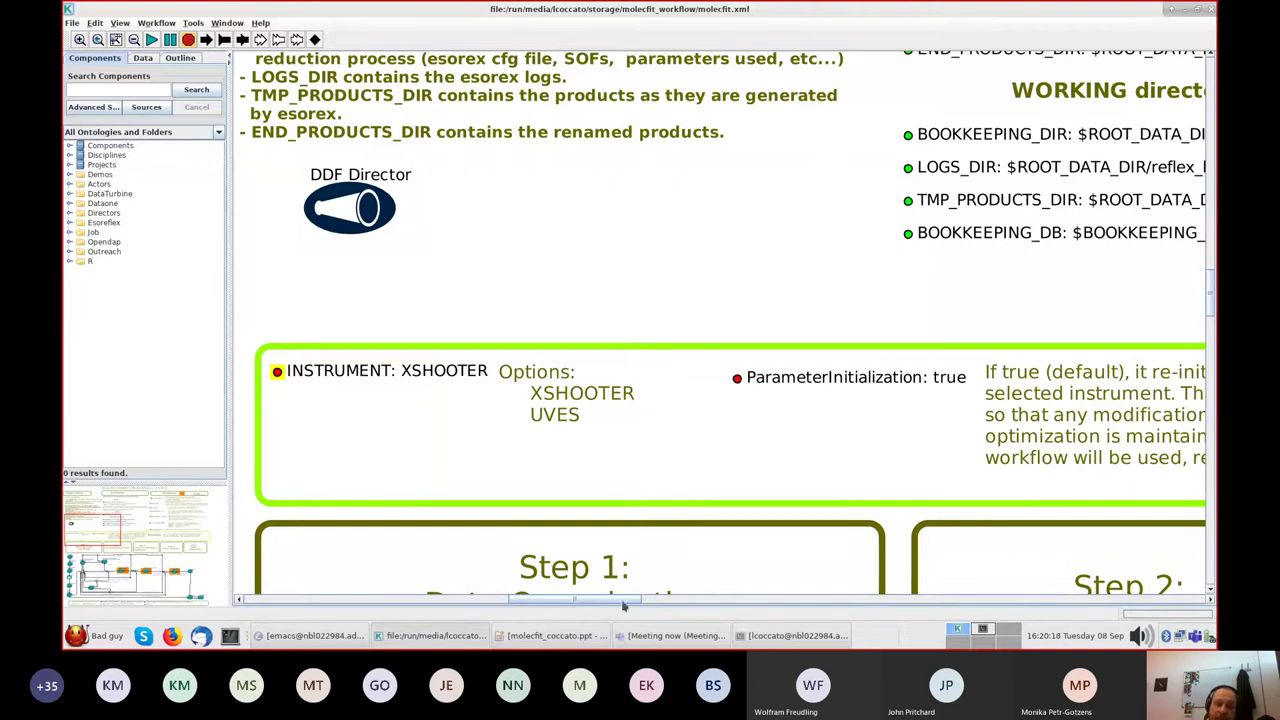
# - Review the workflow's ParameterInitialization and science-spectrum fitting options alongside the instrument setting
pyautogui.moveTo(622, 605); pyautogui.dragTo(651, 600)
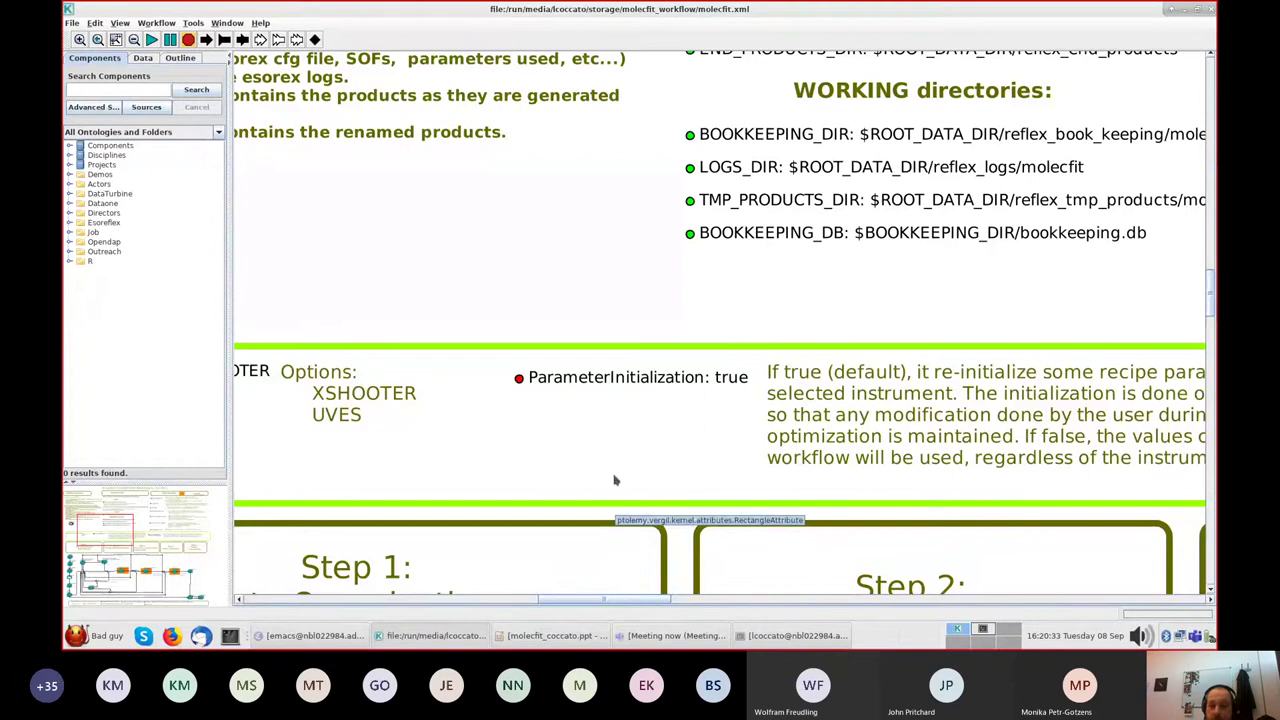
pyautogui.scroll(-2, 614, 476)
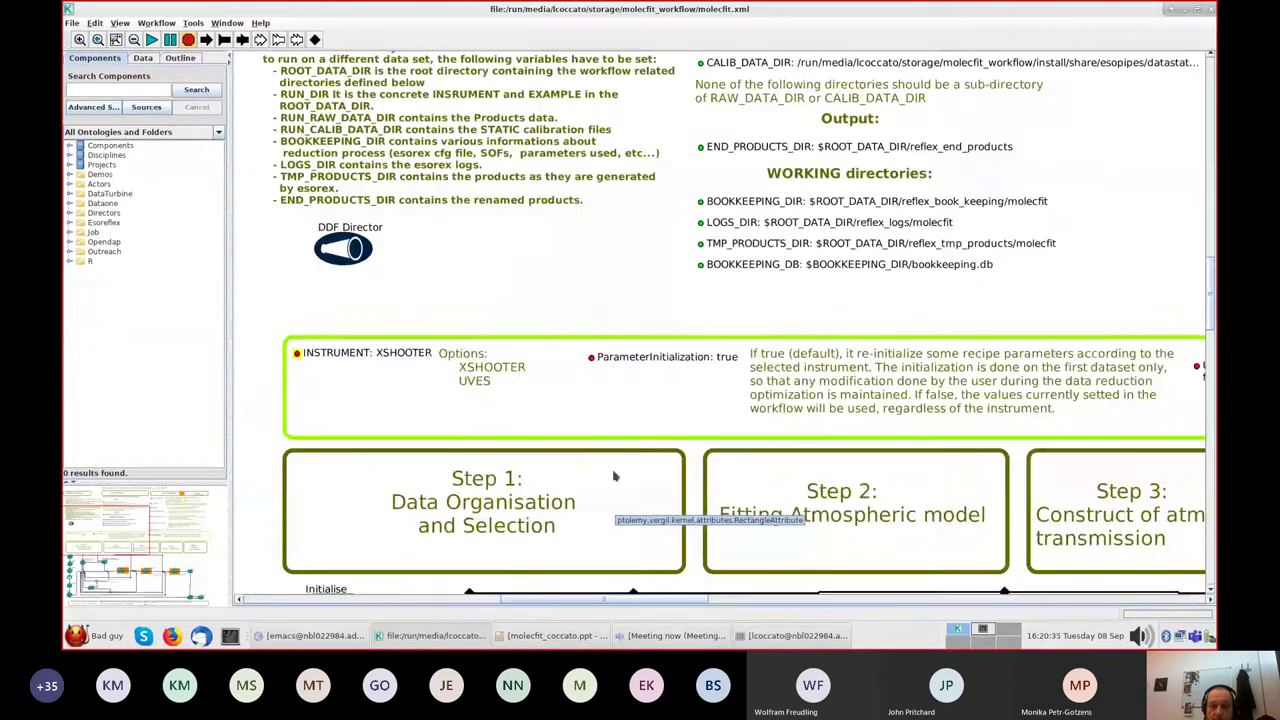
pyautogui.scroll(-2, 614, 476)
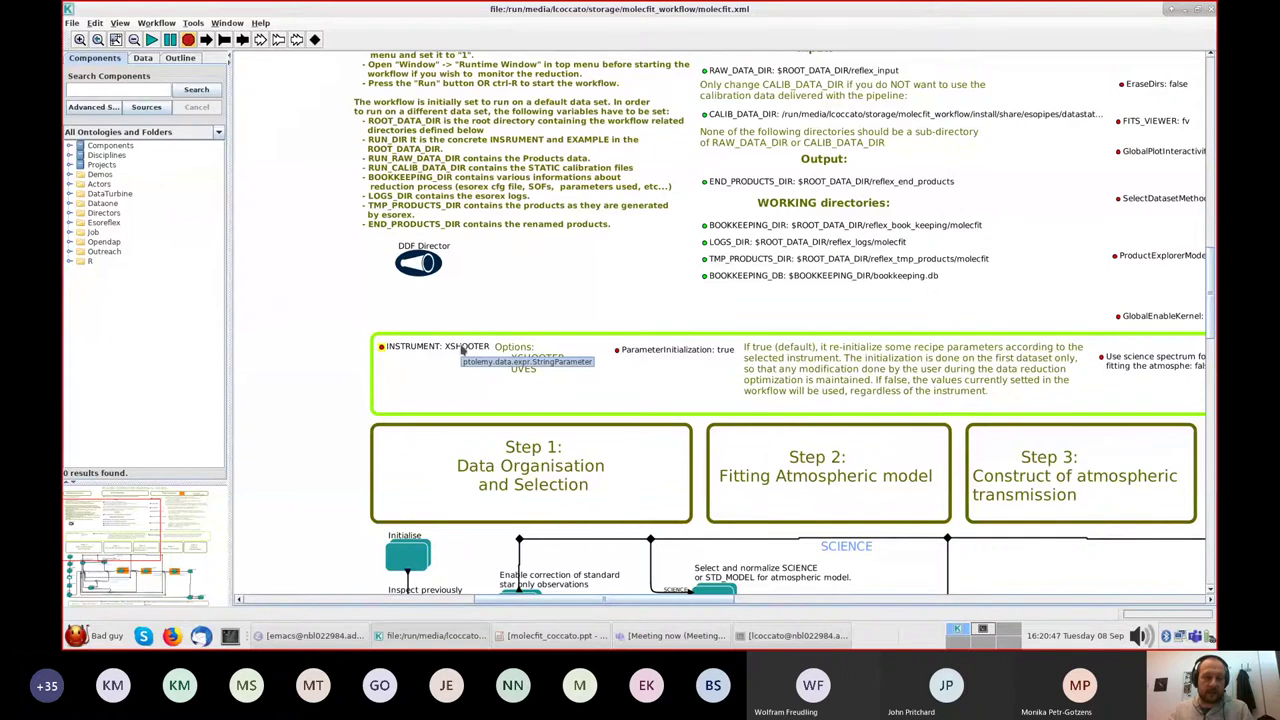
pyautogui.scroll(2, 463, 349)
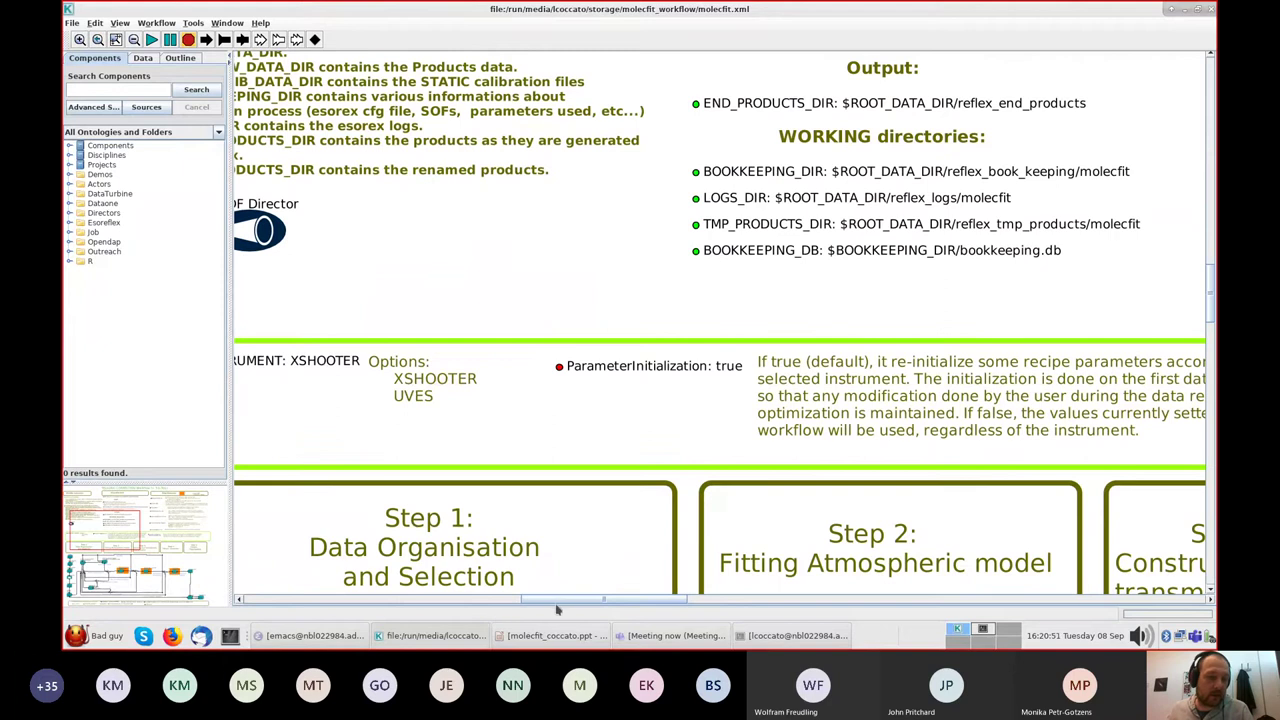
pyautogui.moveTo(558, 606); pyautogui.dragTo(530, 607)
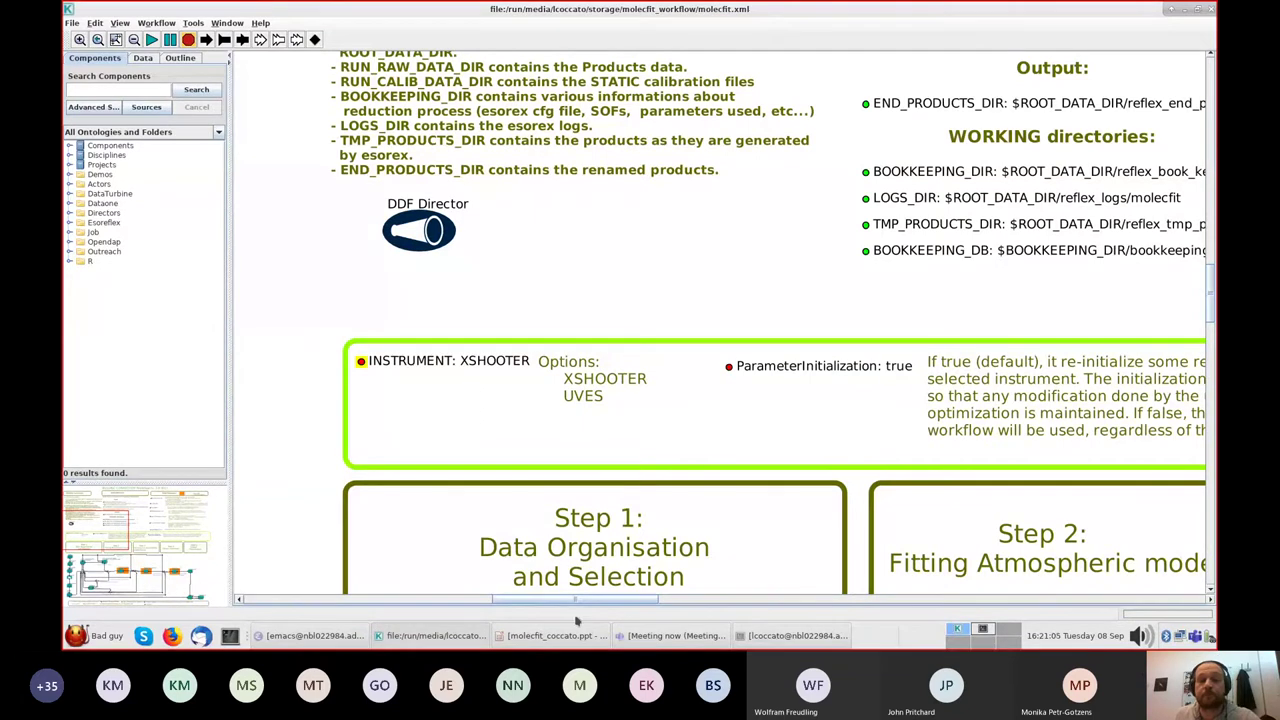
pyautogui.moveTo(578, 603); pyautogui.dragTo(702, 600)
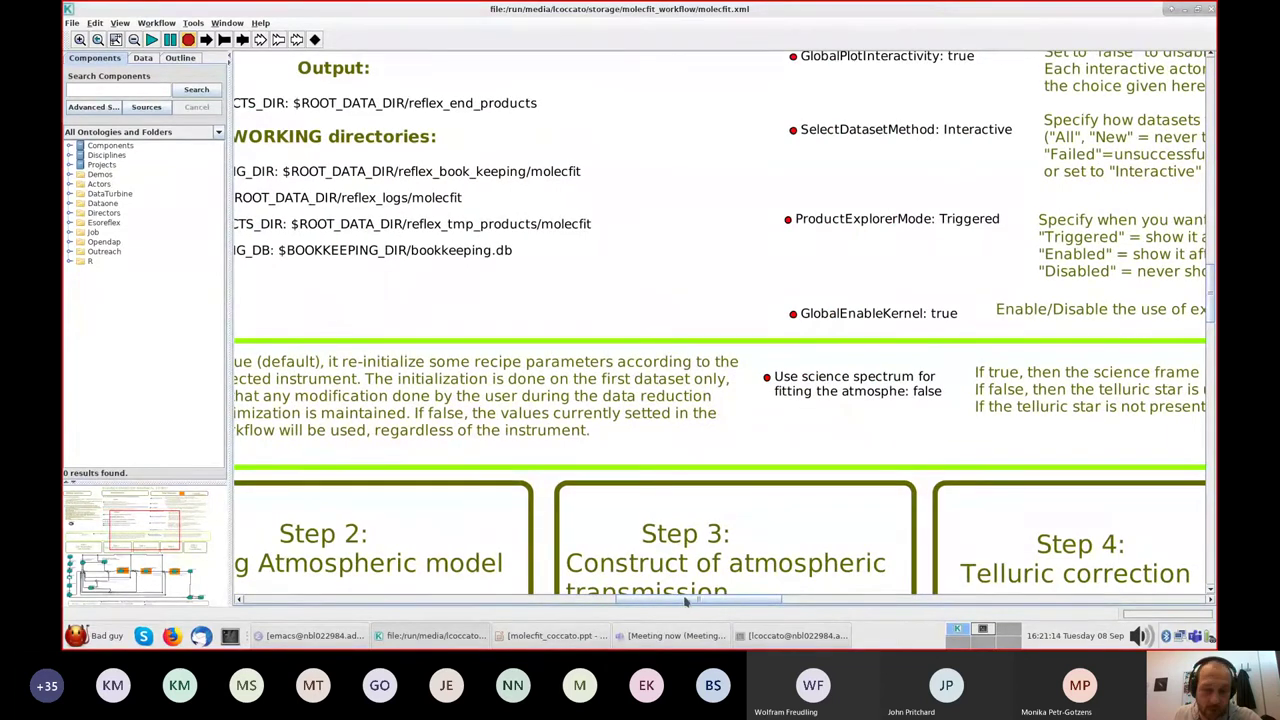
pyautogui.moveTo(656, 601); pyautogui.dragTo(566, 602)
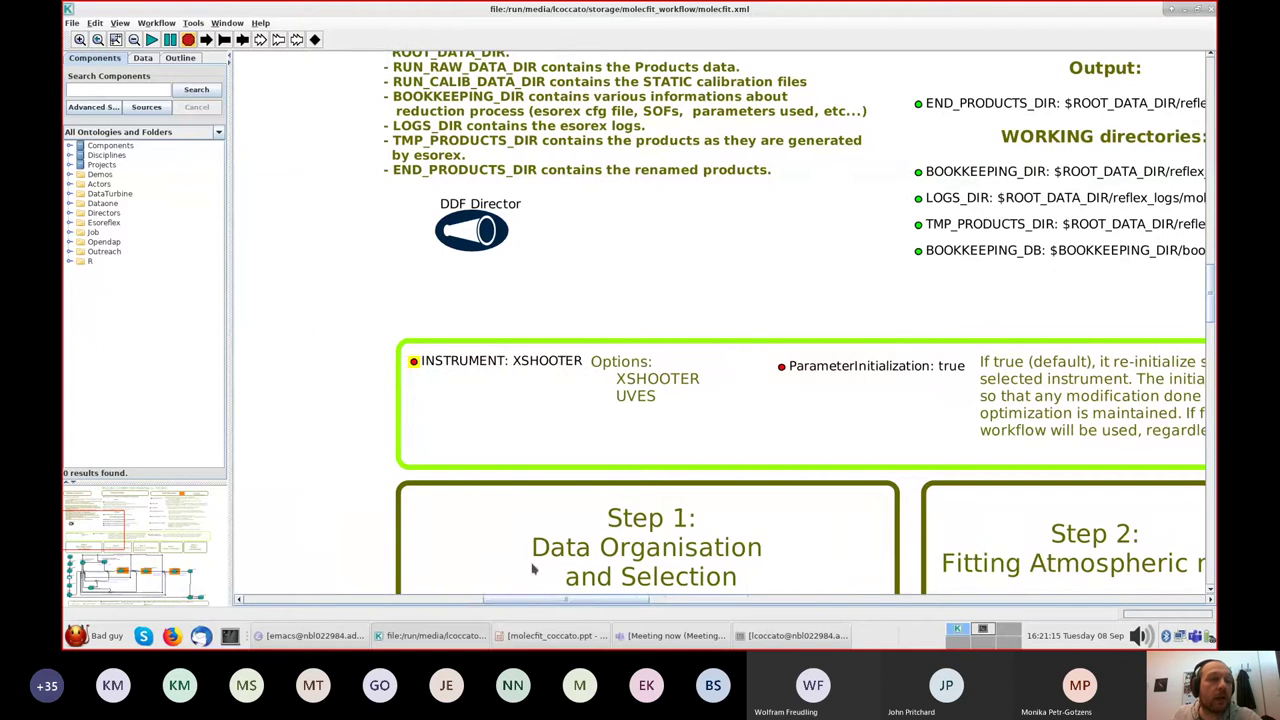
# - Enable animation at runtime with a highlight hold time of 10 ms
pyautogui.click(192, 23)
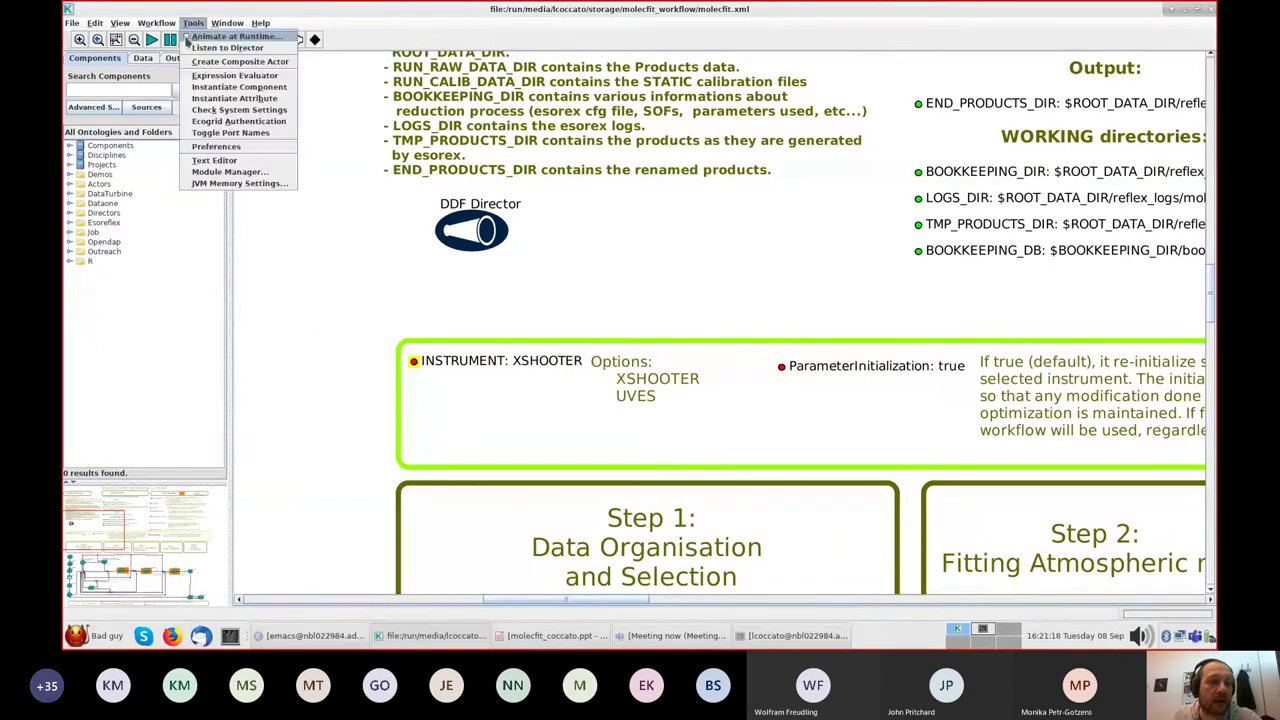
pyautogui.click(188, 37)
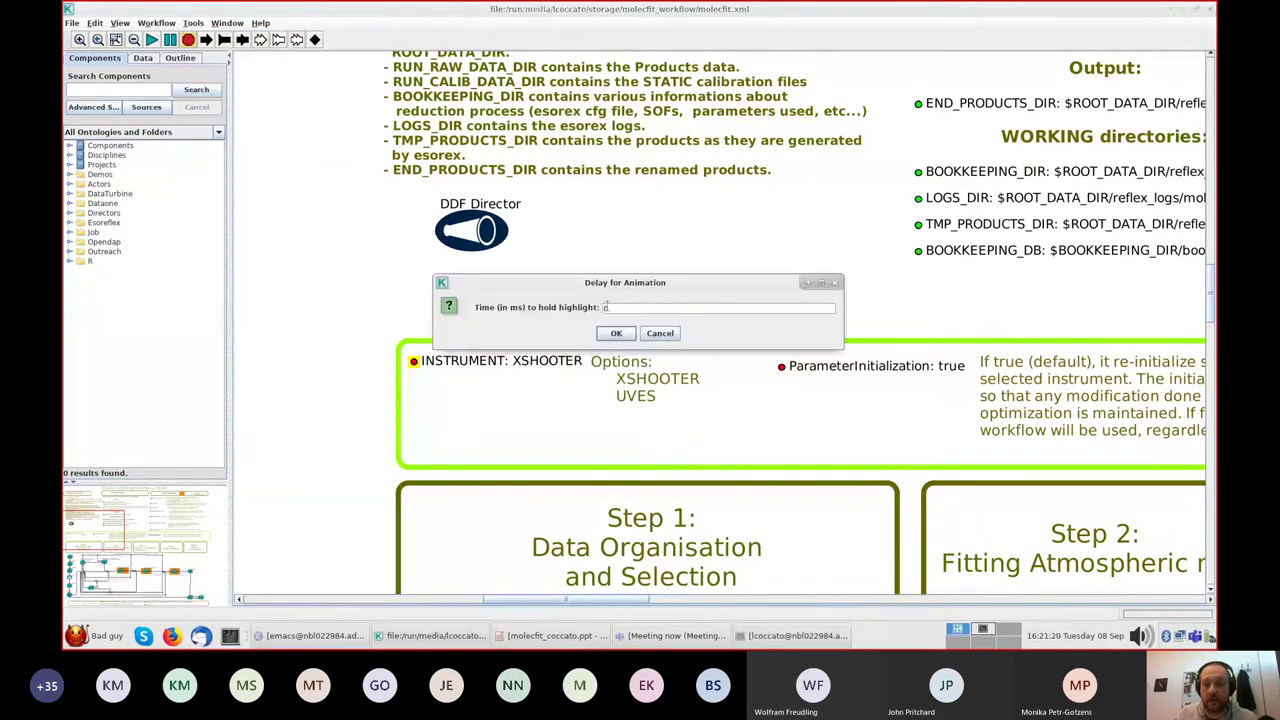
pyautogui.write('0')
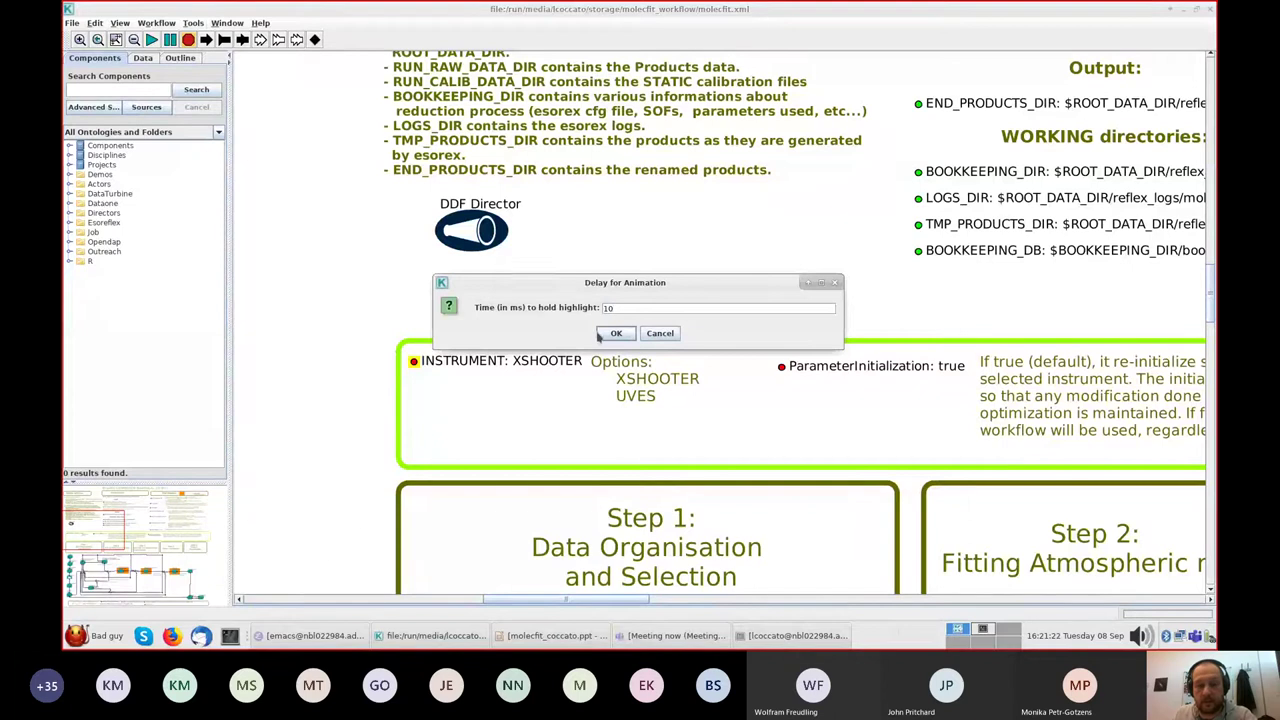
pyautogui.click(601, 334)
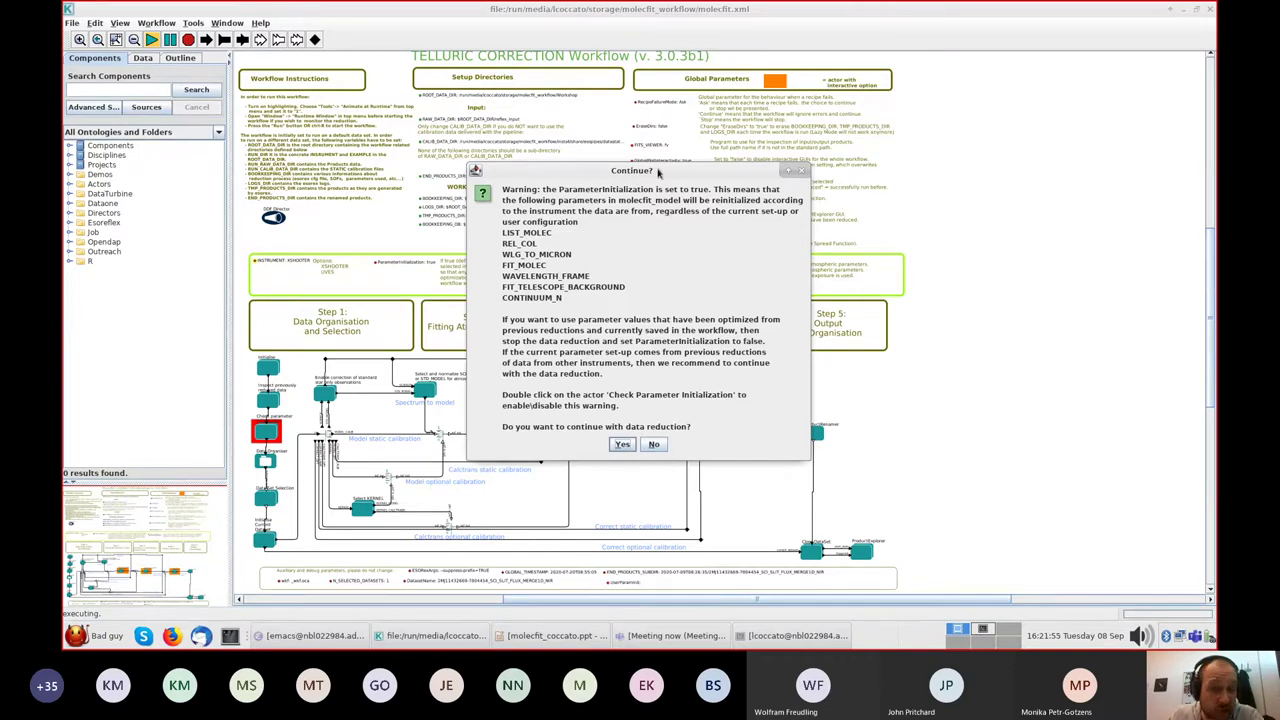
# - Move the parameter initialization warning aside and decline to continue with the data reduction
pyautogui.moveTo(657, 170); pyautogui.dragTo(680, 174)
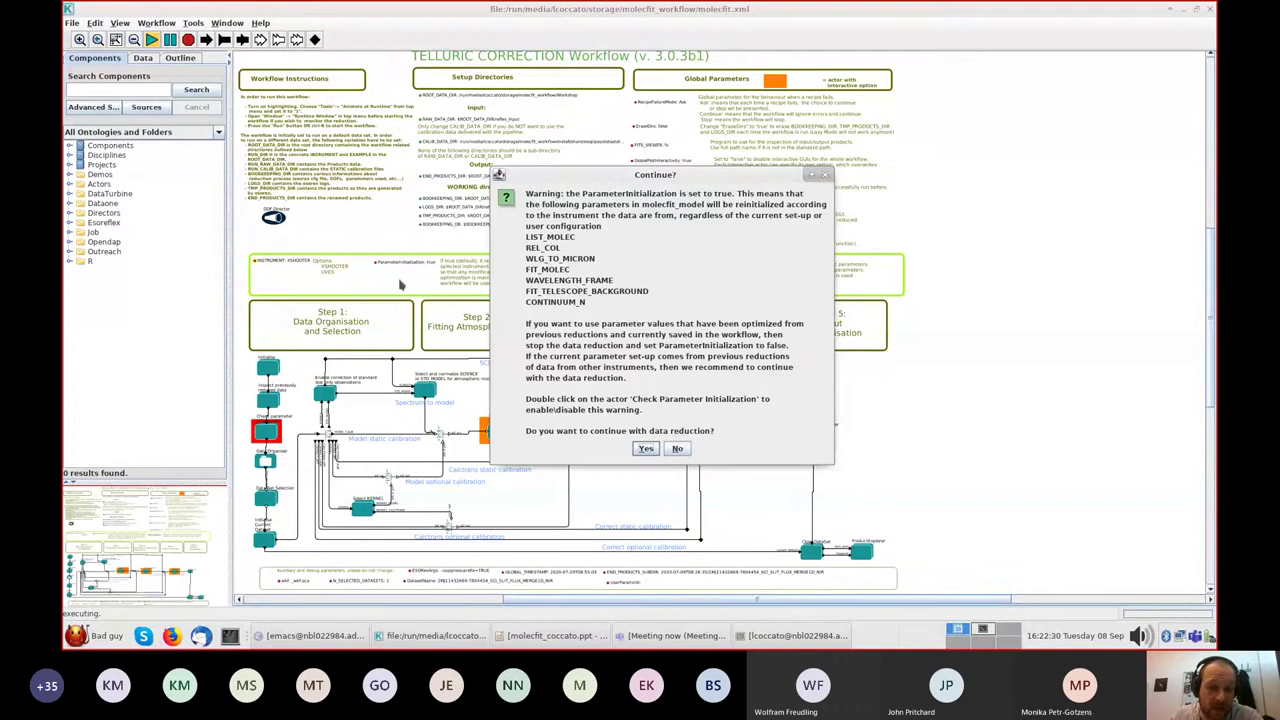
pyautogui.click(679, 449)
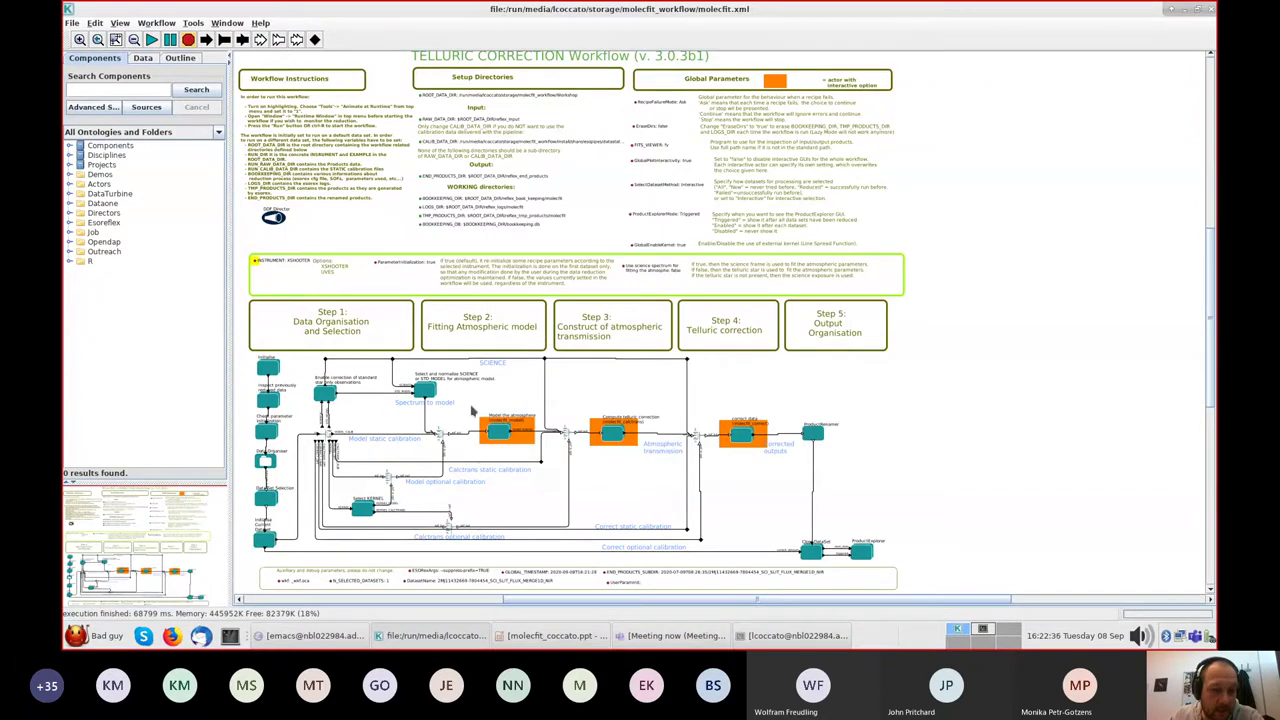
# - Set the warnings option of the parameter initialization check actor in Step 1 to No and commit it
pyautogui.hotkey('ctrl', 'shift', '=')
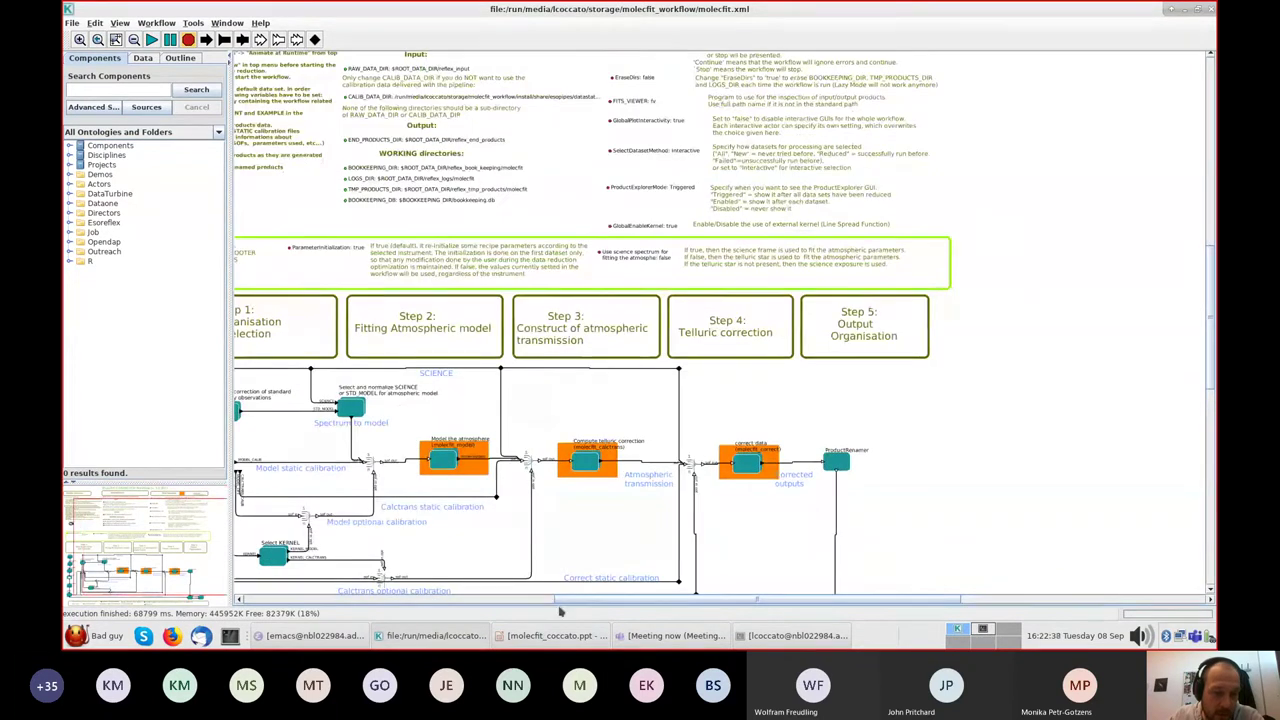
pyautogui.moveTo(575, 600); pyautogui.dragTo(475, 613)
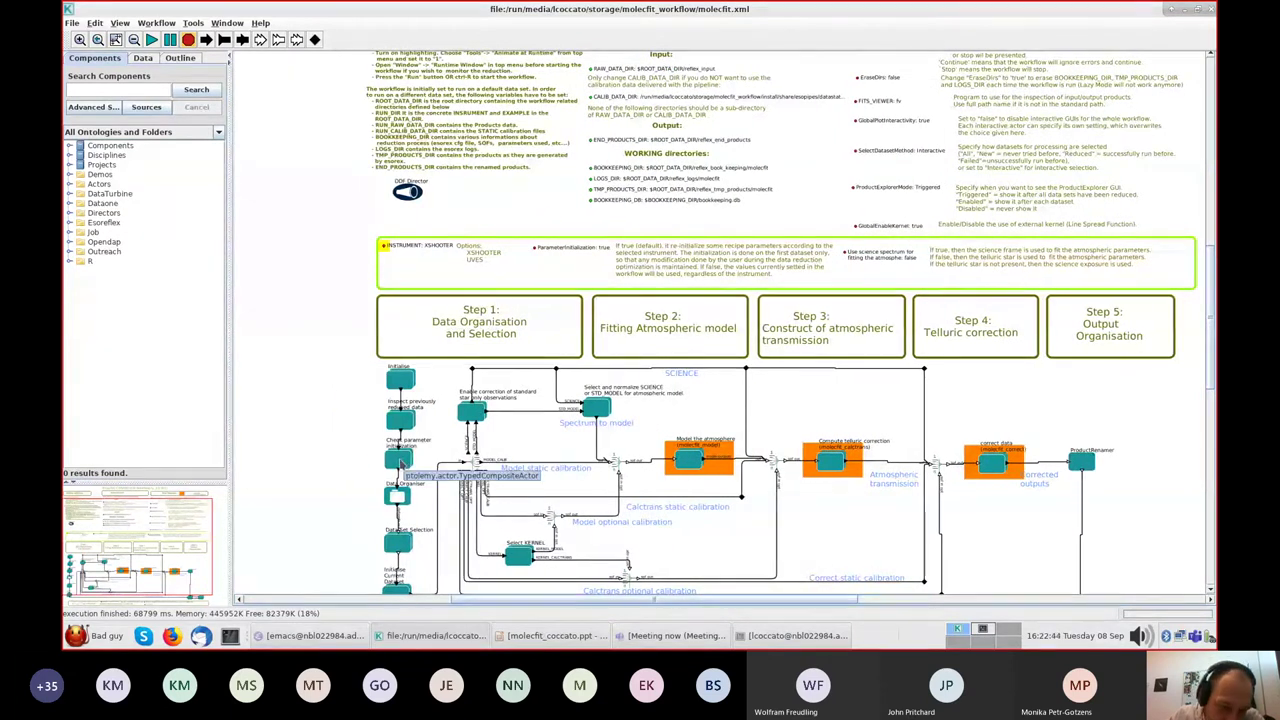
pyautogui.click(400, 460)
pyautogui.doubleClick(400, 460)
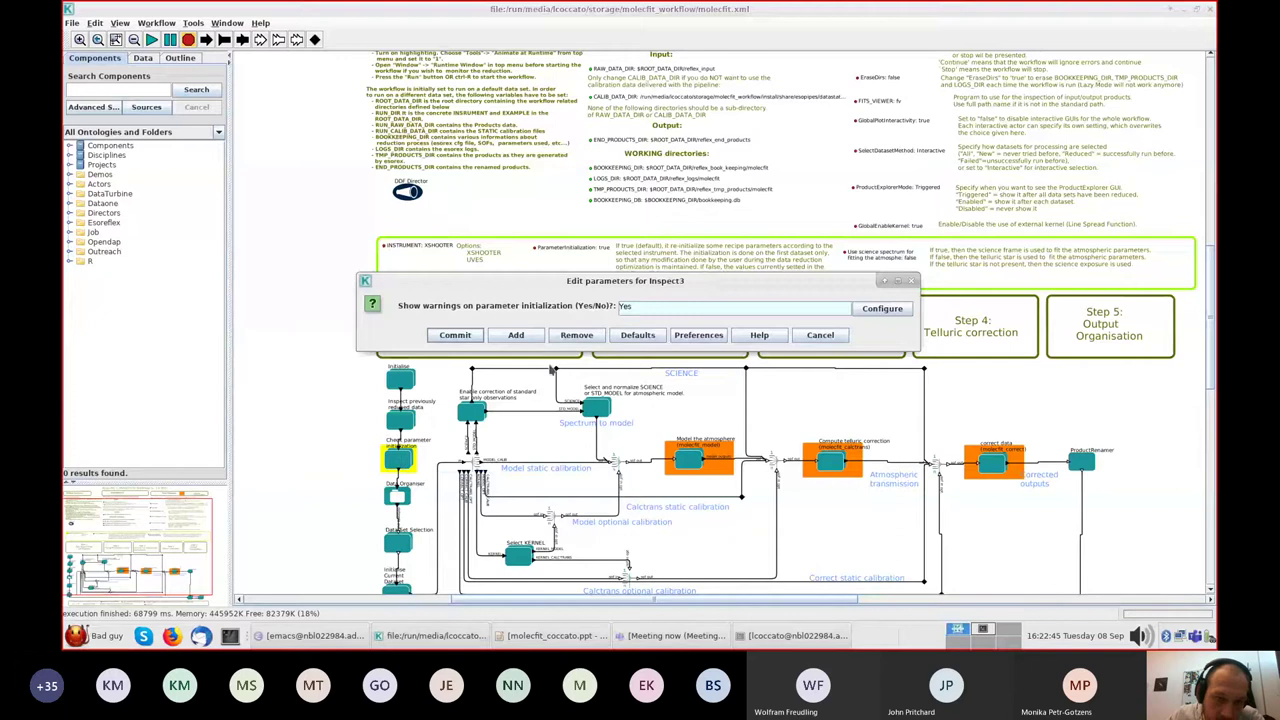
pyautogui.doubleClick(648, 305)
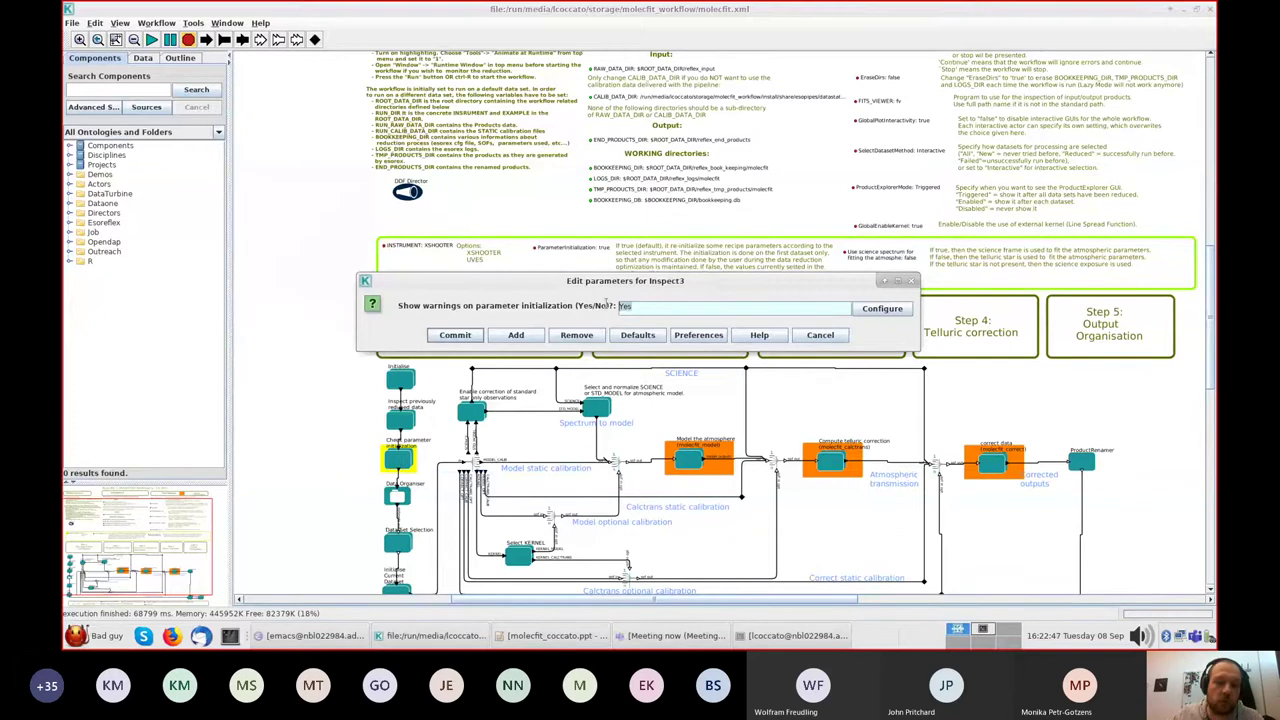
pyautogui.write('No')
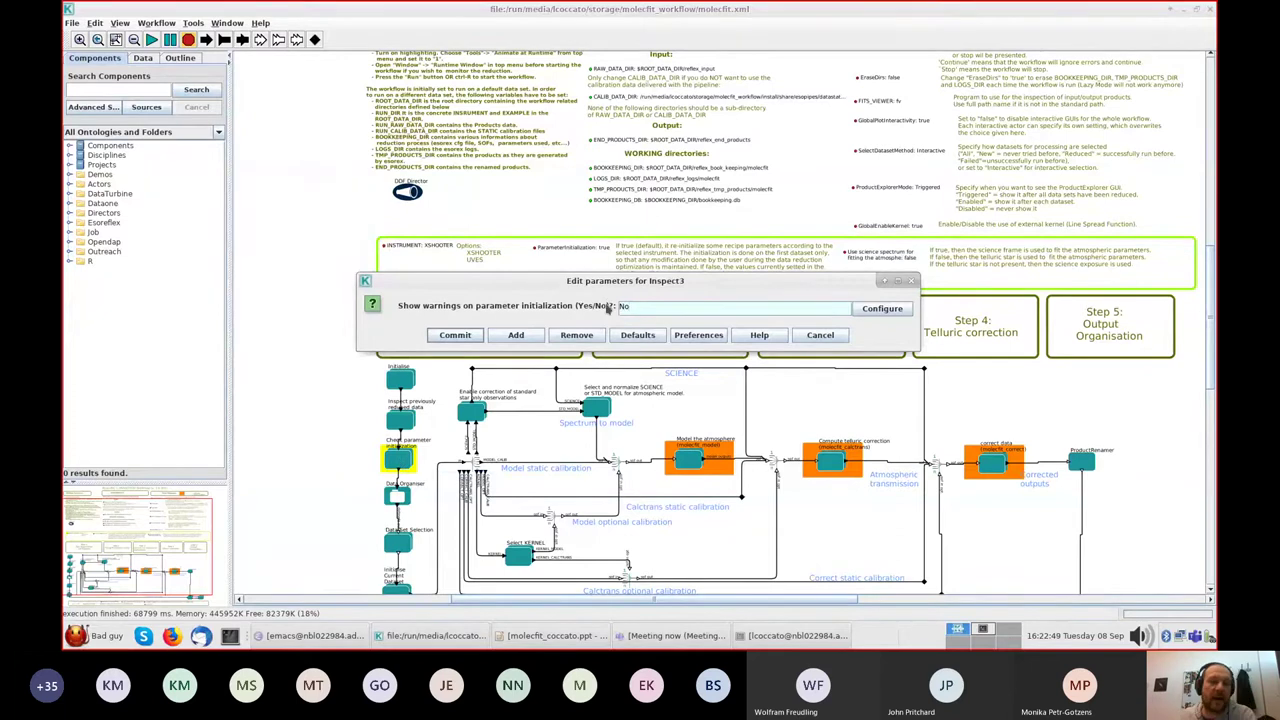
pyautogui.click(471, 337)
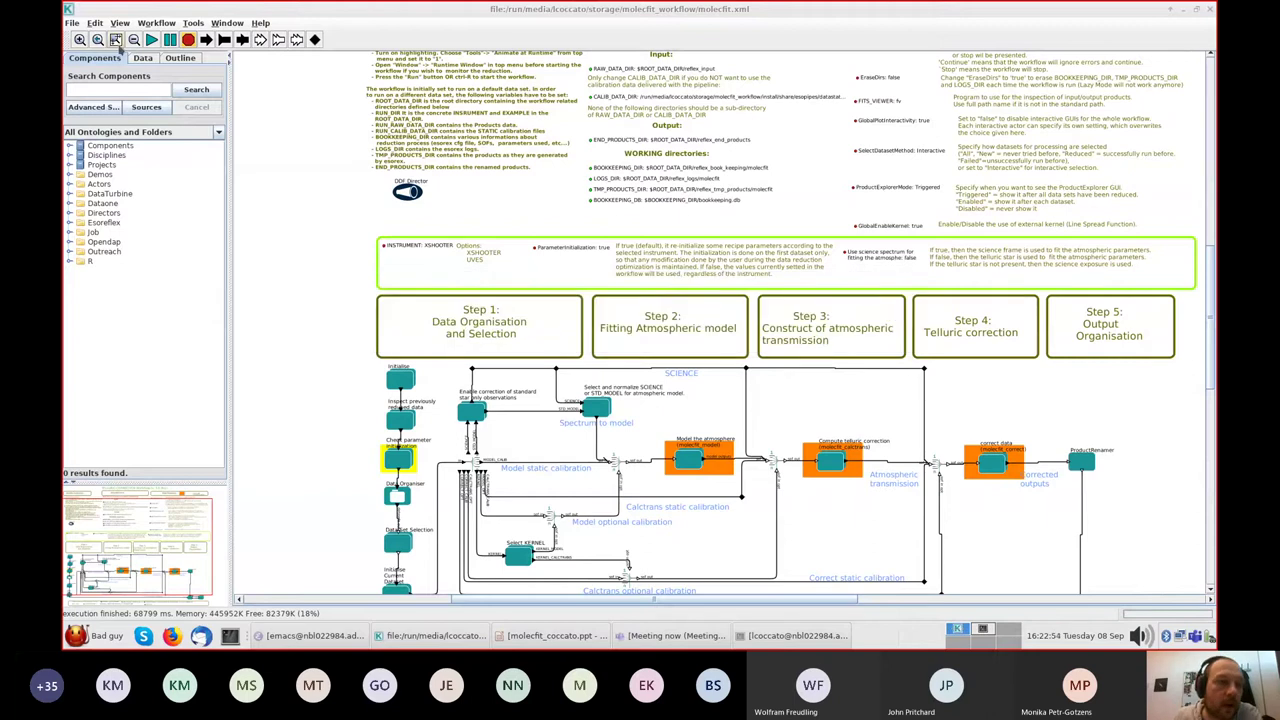
# - Fit the workflow to the view, run it, and enlarge the Select Datasets window to show all columns
pyautogui.click(116, 39)
pyautogui.click(151, 39)
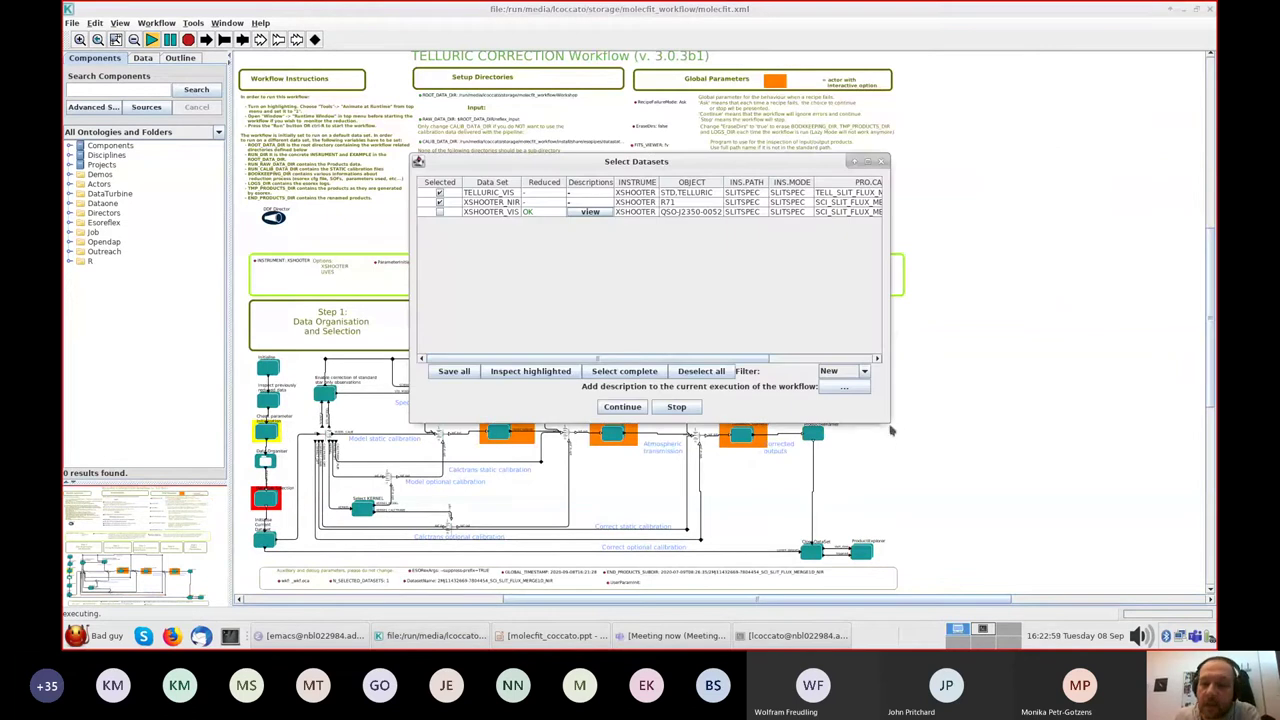
pyautogui.moveTo(891, 421); pyautogui.dragTo(1160, 556)
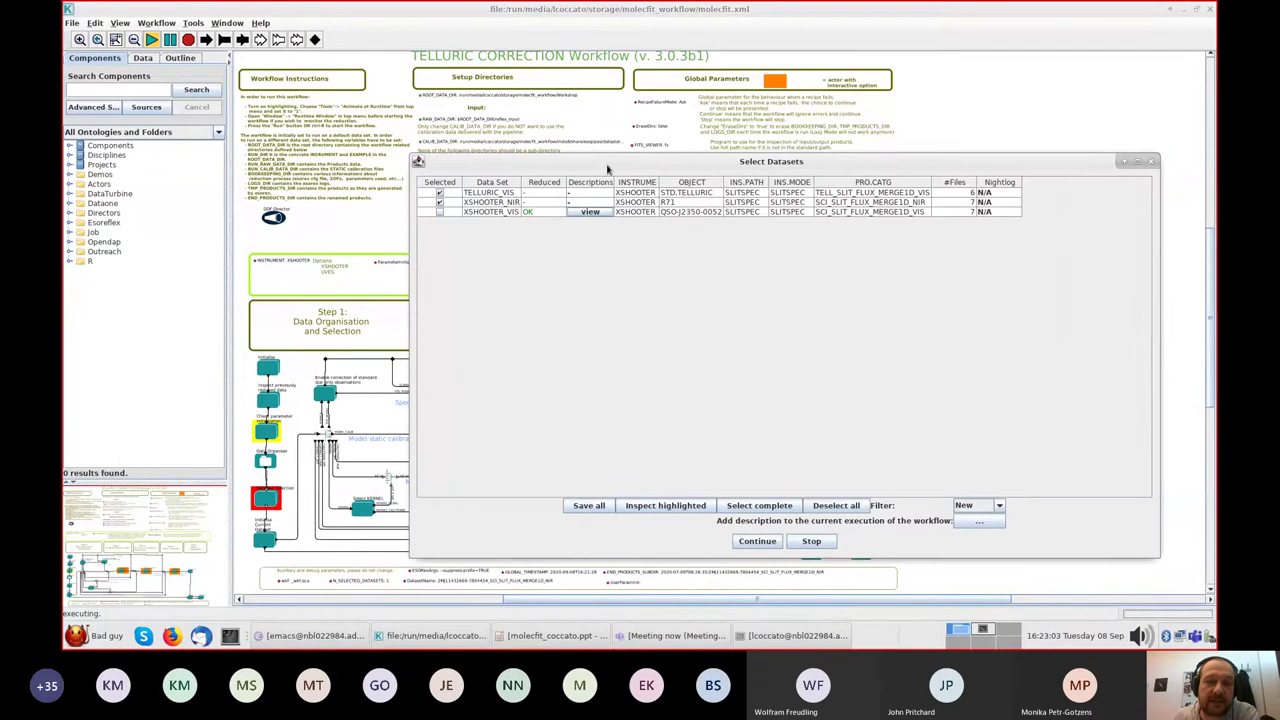
# - Examine the TELLURIC_VIS, XSHOOTER_NIR and XSHOOTER_VIS entries in the dataset list
pyautogui.click(477, 194)
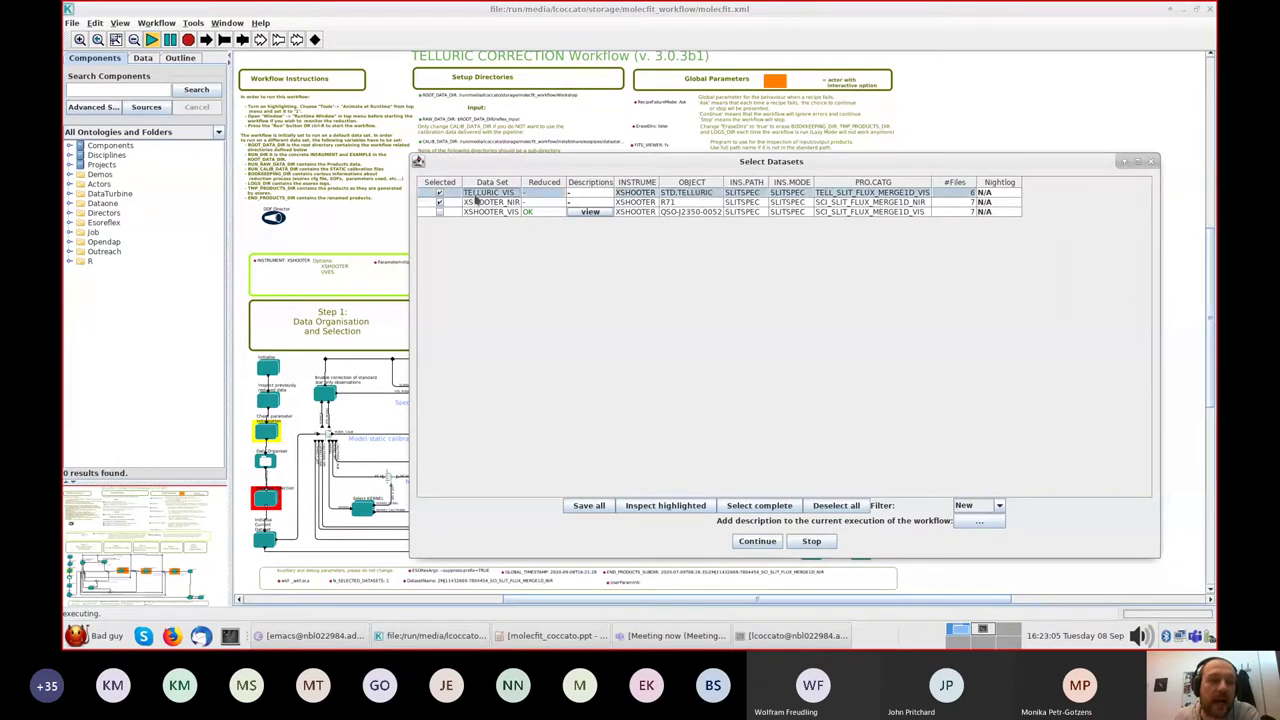
pyautogui.click(479, 203)
pyautogui.click(480, 211)
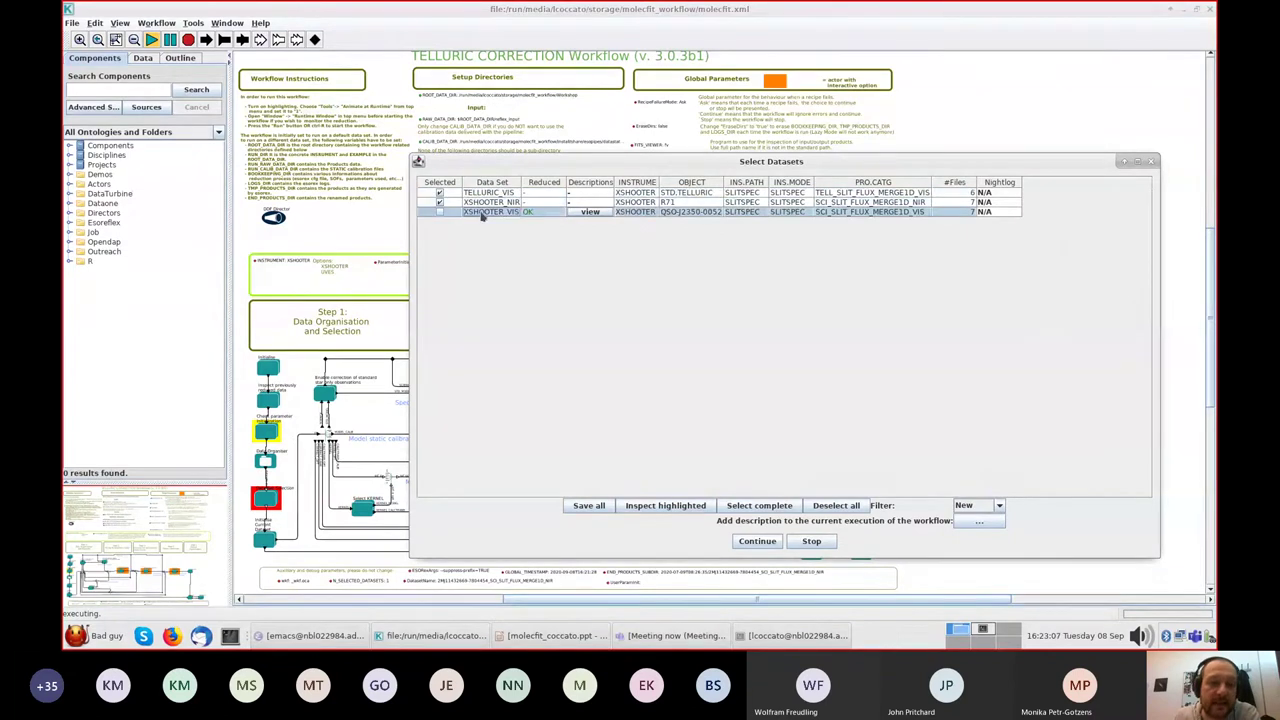
pyautogui.click(483, 200)
pyautogui.click(483, 194)
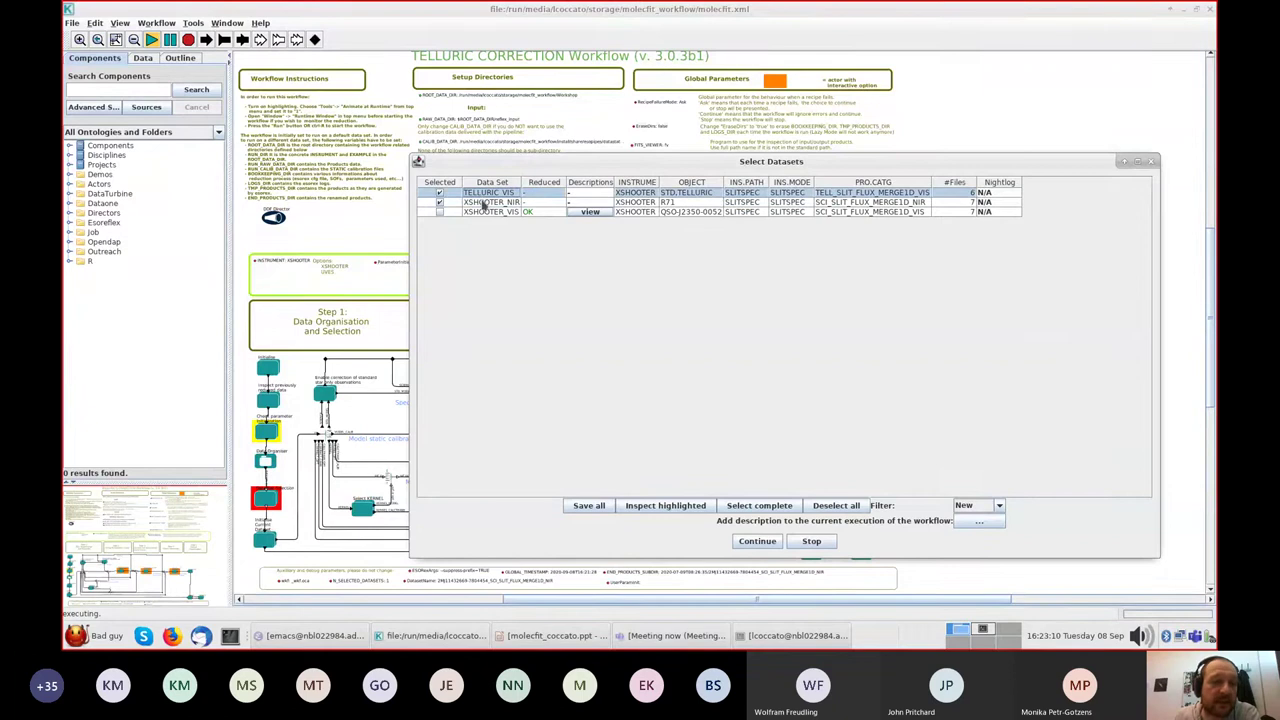
pyautogui.click(484, 203)
pyautogui.click(487, 212)
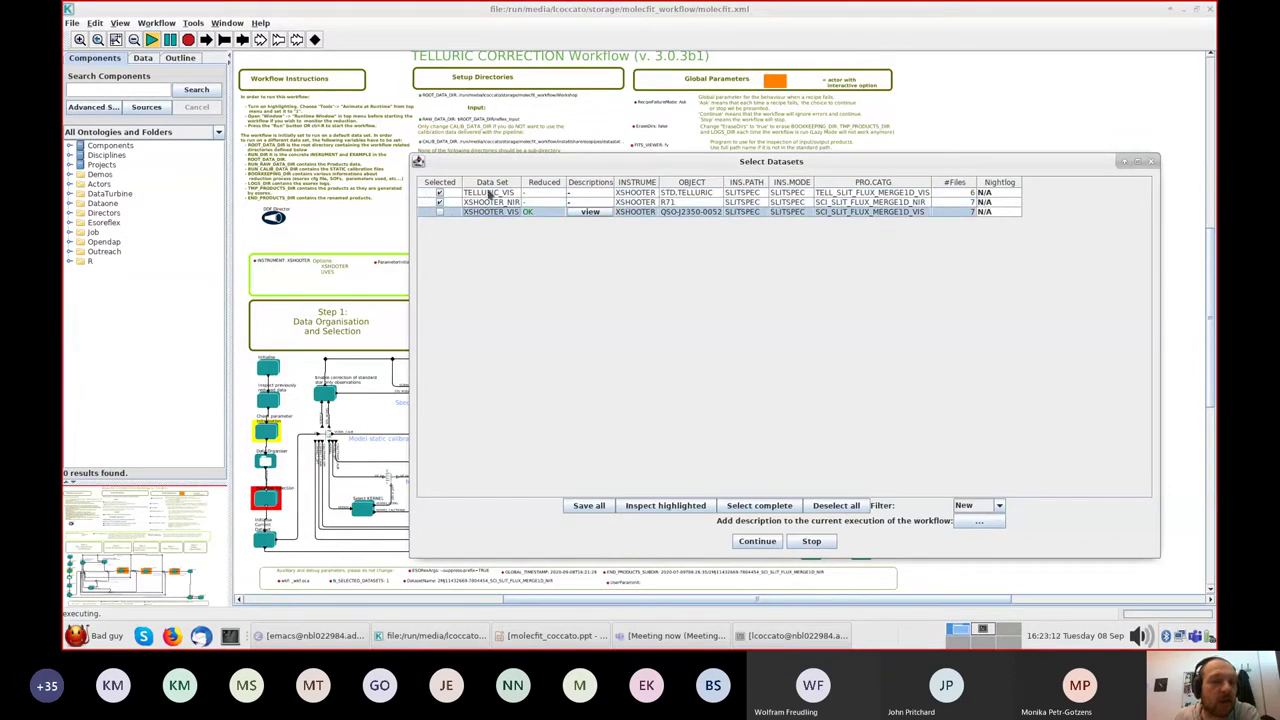
# - Inspect the TELLURIC_VIS dataset's frames and view the headers of XSHOOTER_VIS_molecules.fits and TELLURIC_VIS.fits
pyautogui.click(490, 193)
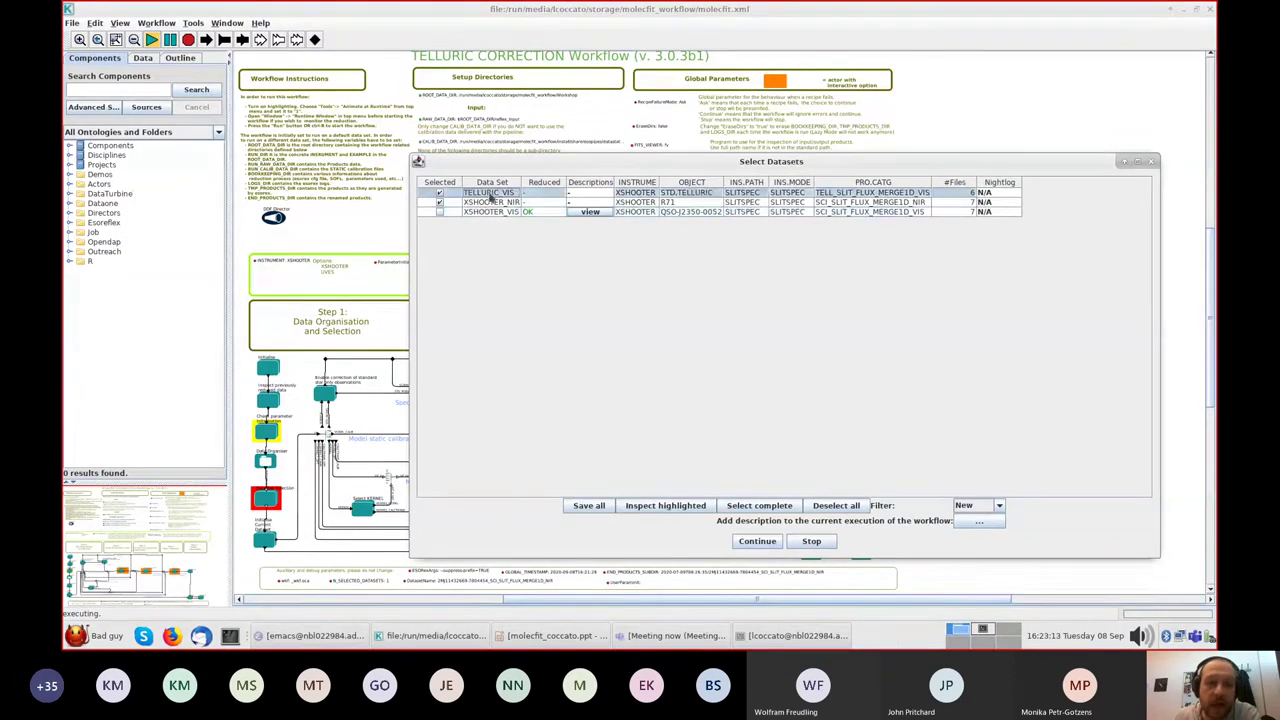
pyautogui.click(668, 506)
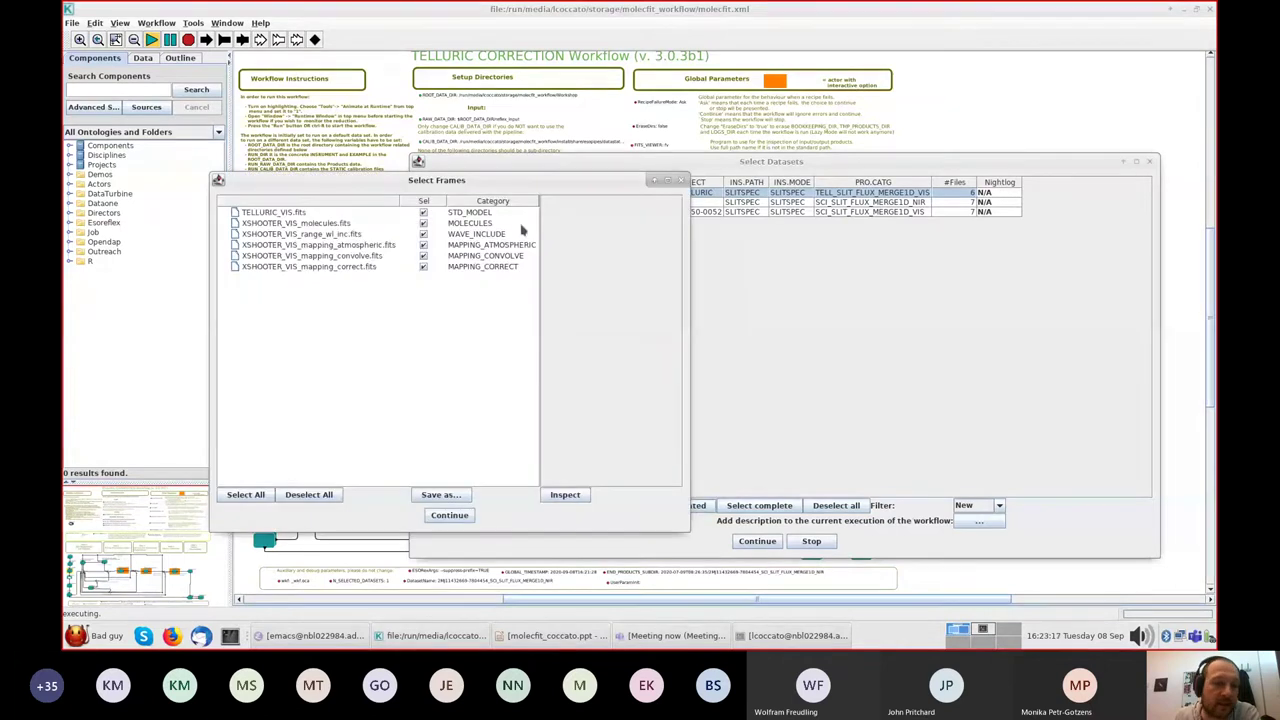
pyautogui.click(276, 222)
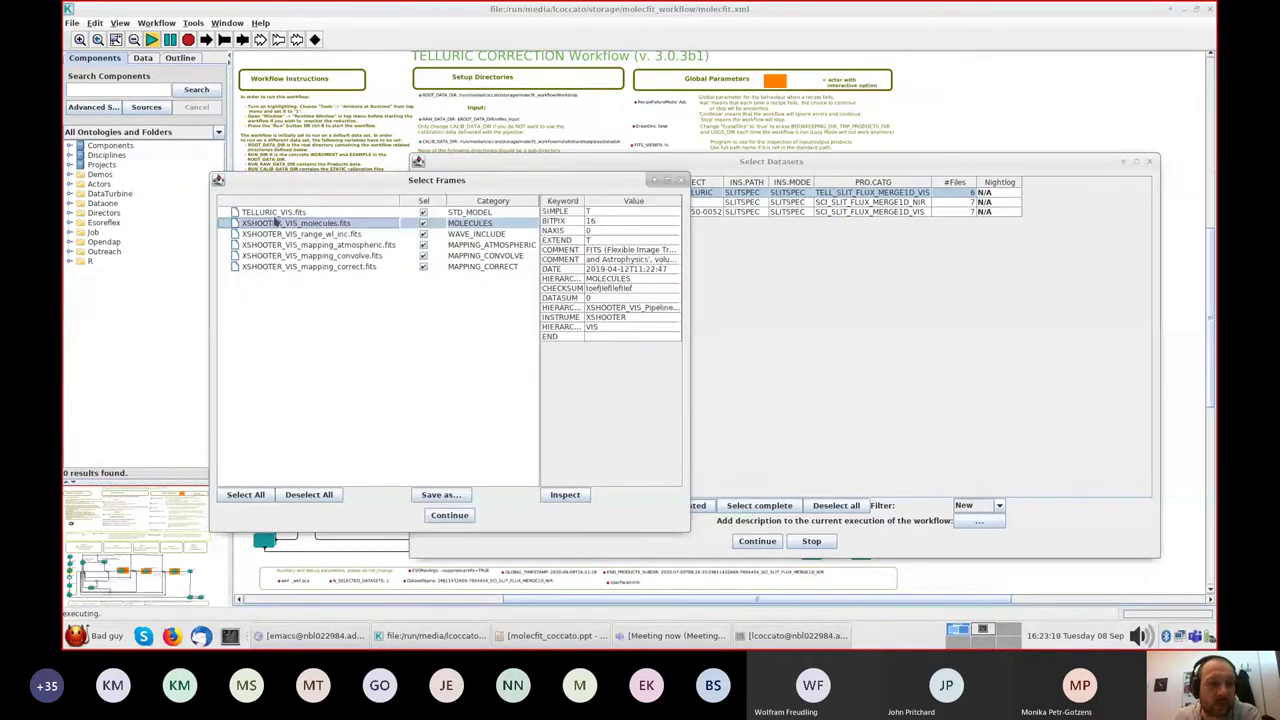
pyautogui.click(274, 212)
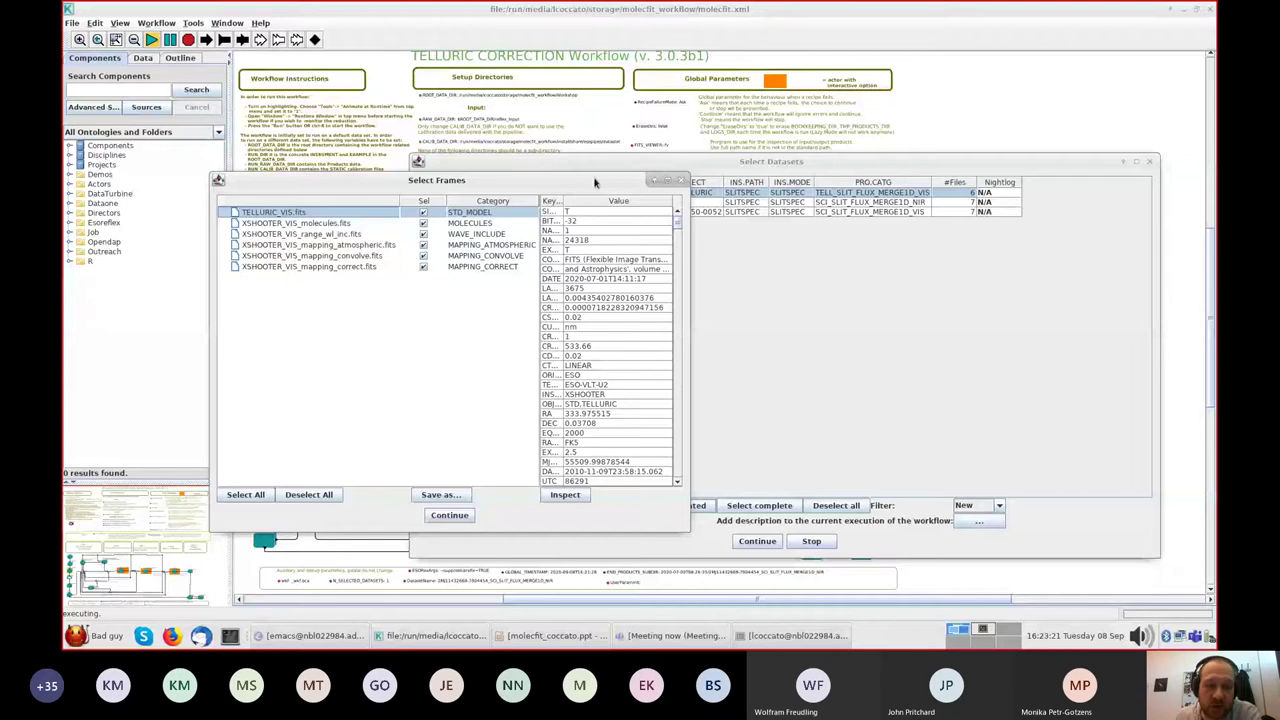
# - Close the TELLURIC_VIS frame list, inspect the XSHOOTER_NIR dataset's frames, and view the header of XSHOOTER_NIR.fits
pyautogui.moveTo(594, 182); pyautogui.dragTo(648, 189)
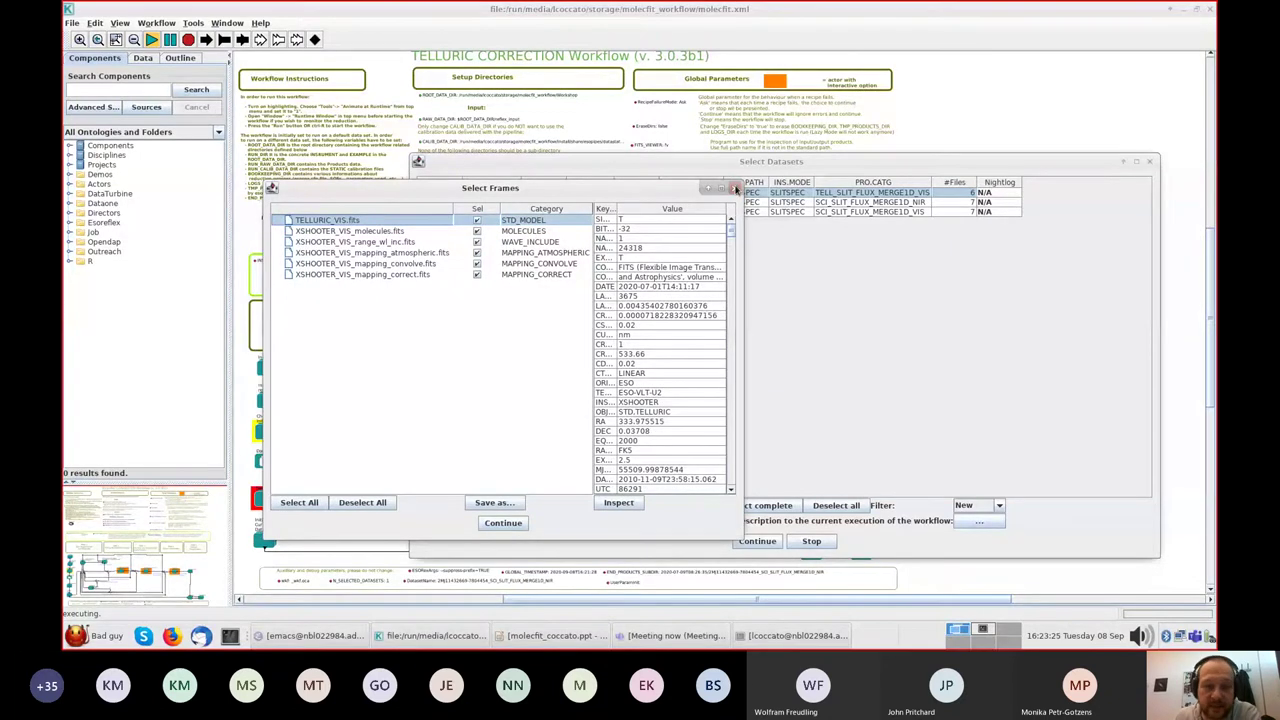
pyautogui.click(736, 188)
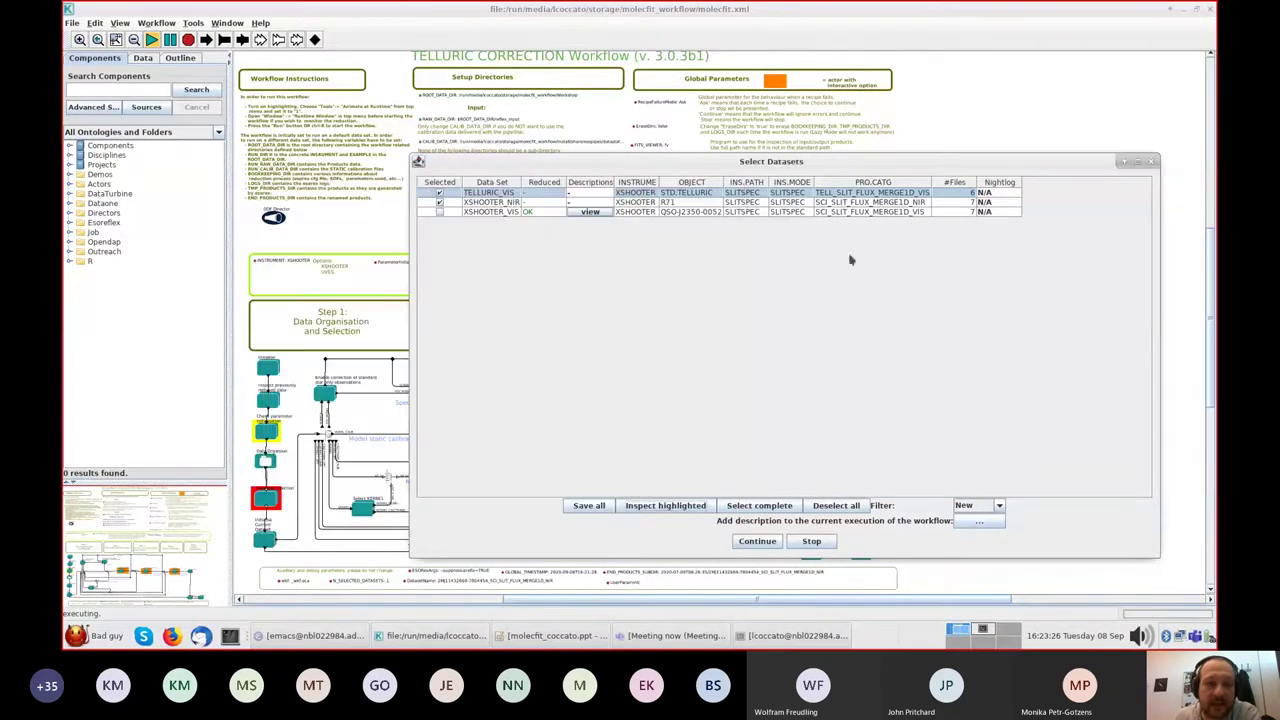
pyautogui.click(494, 205)
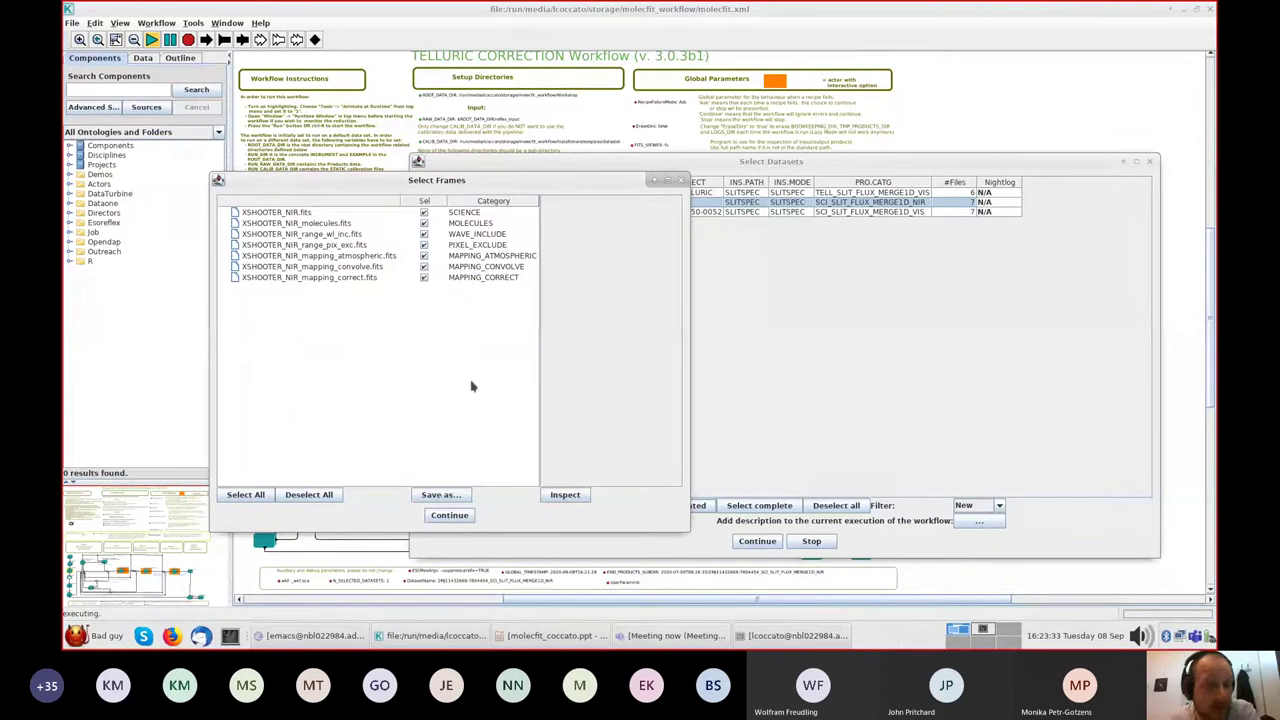
pyautogui.click(306, 217)
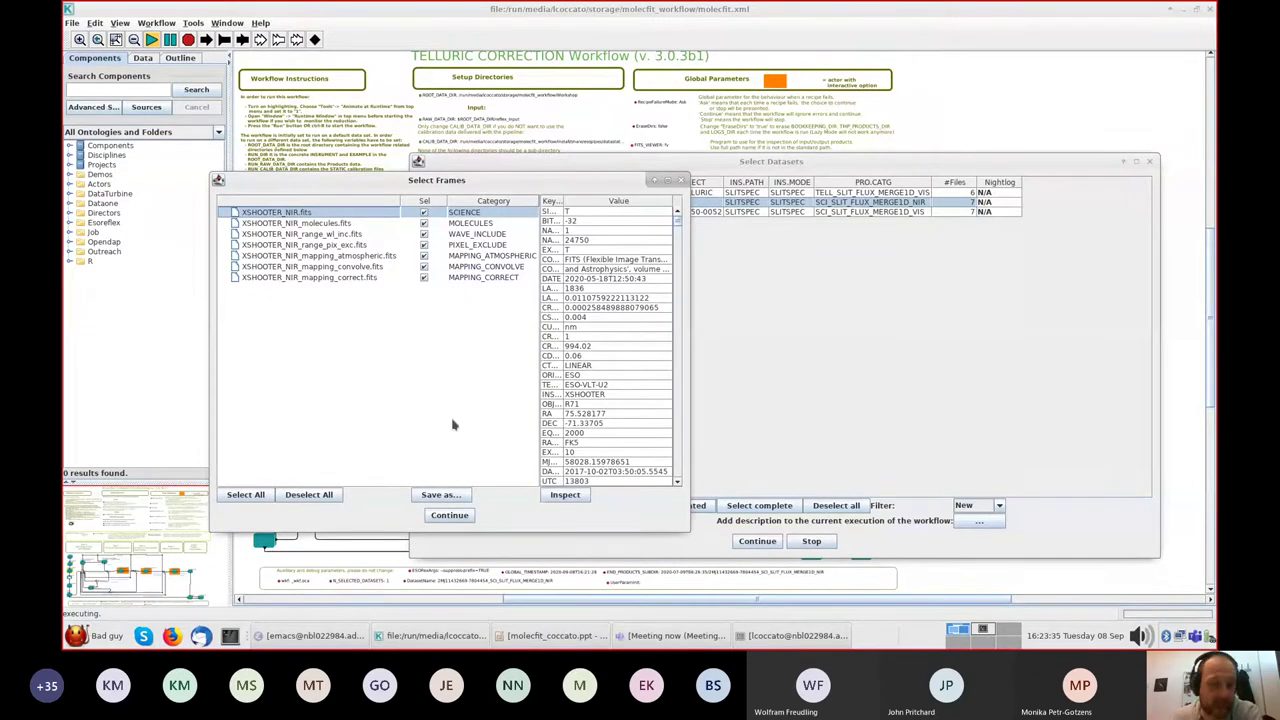
pyautogui.click(681, 182)
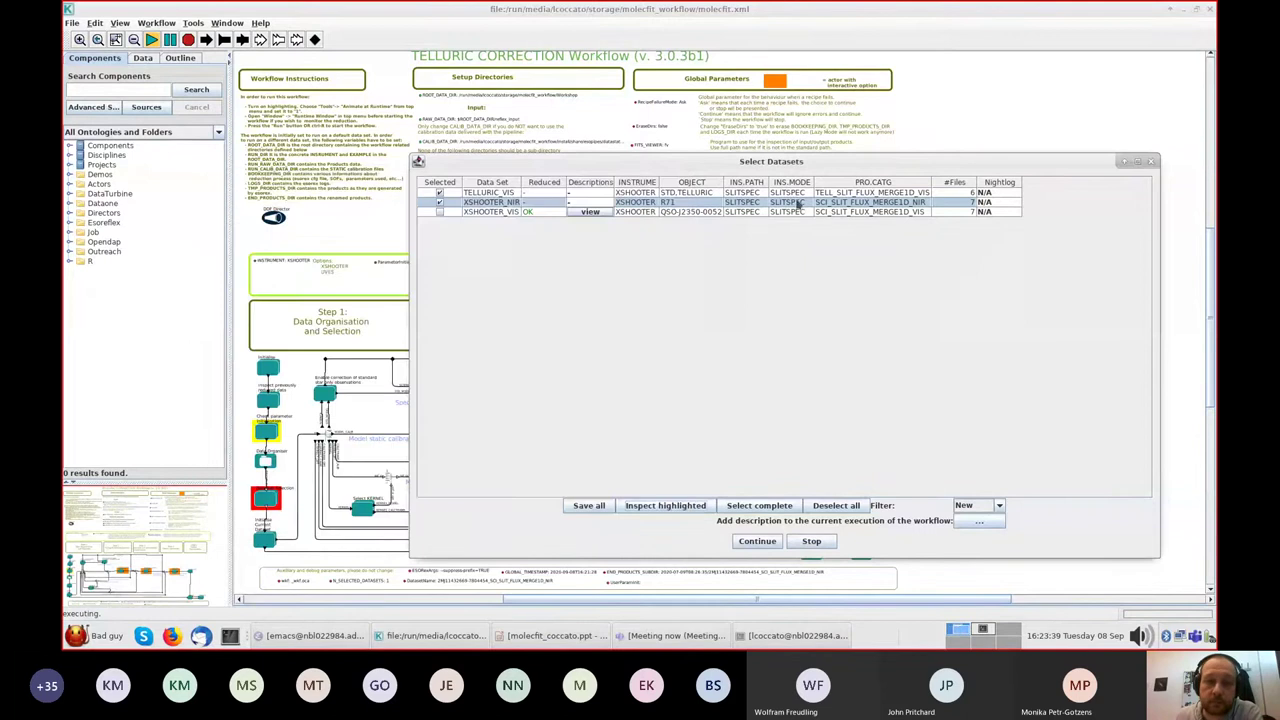
# - Inspect the XSHOOTER_VIS dataset's frames, including the files in its TELLURIC_STAR group, and return to the dataset list
pyautogui.click(487, 214)
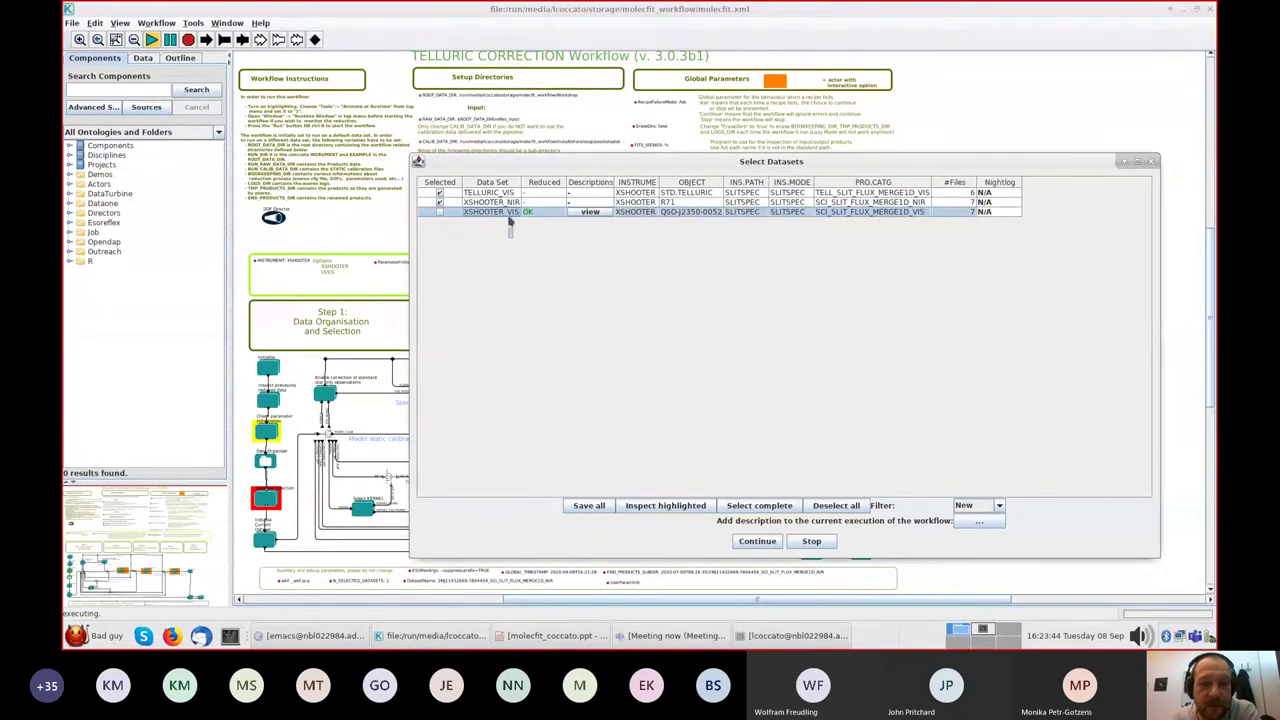
pyautogui.click(677, 506)
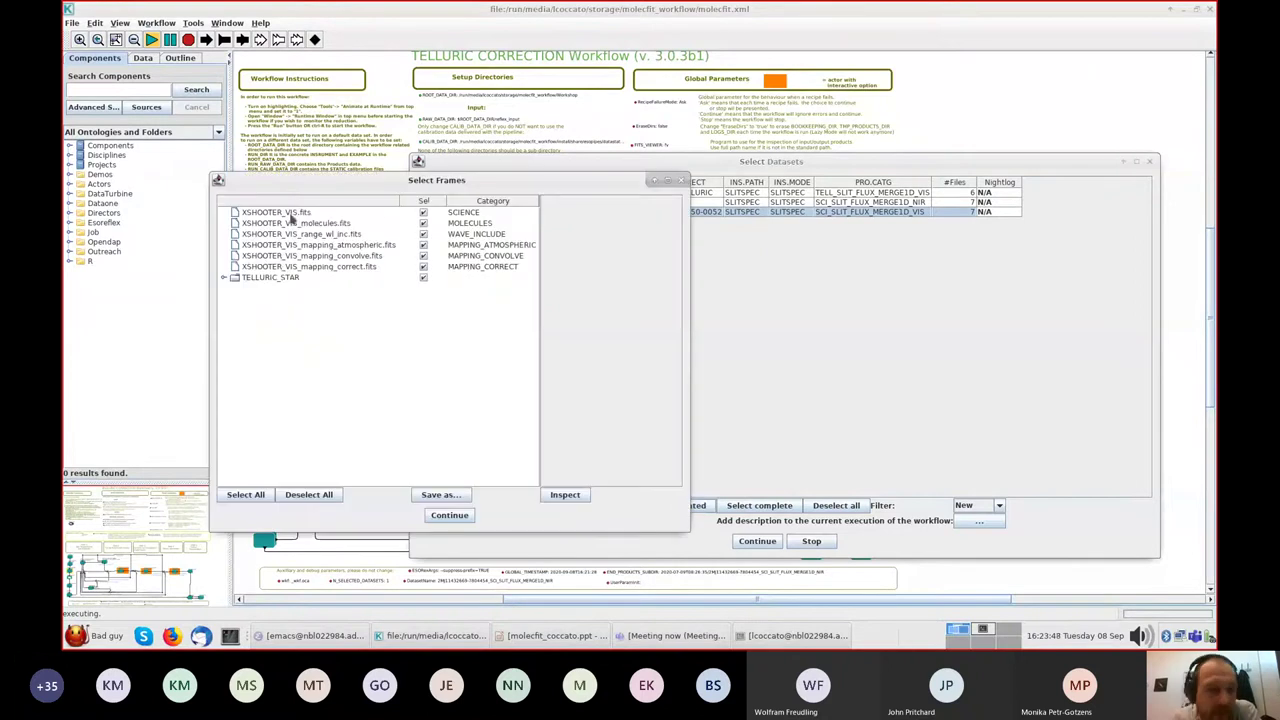
pyautogui.click(231, 278)
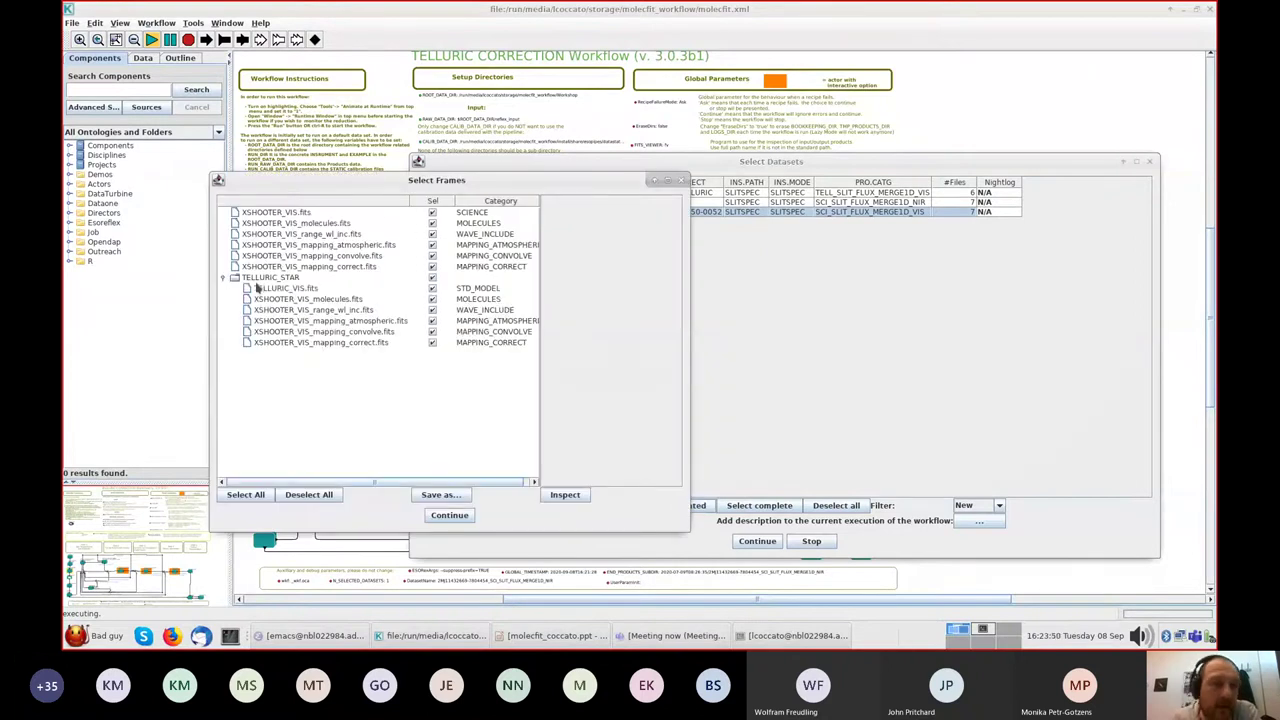
pyautogui.click(260, 280)
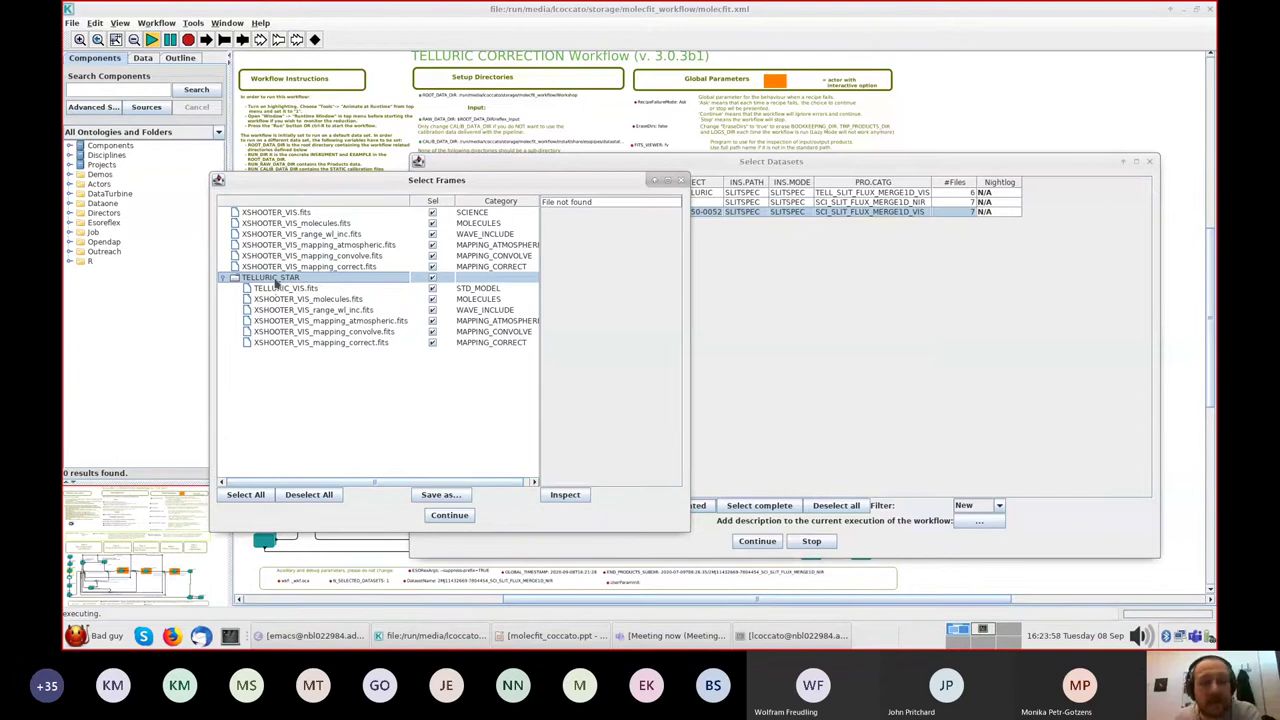
pyautogui.click(448, 515)
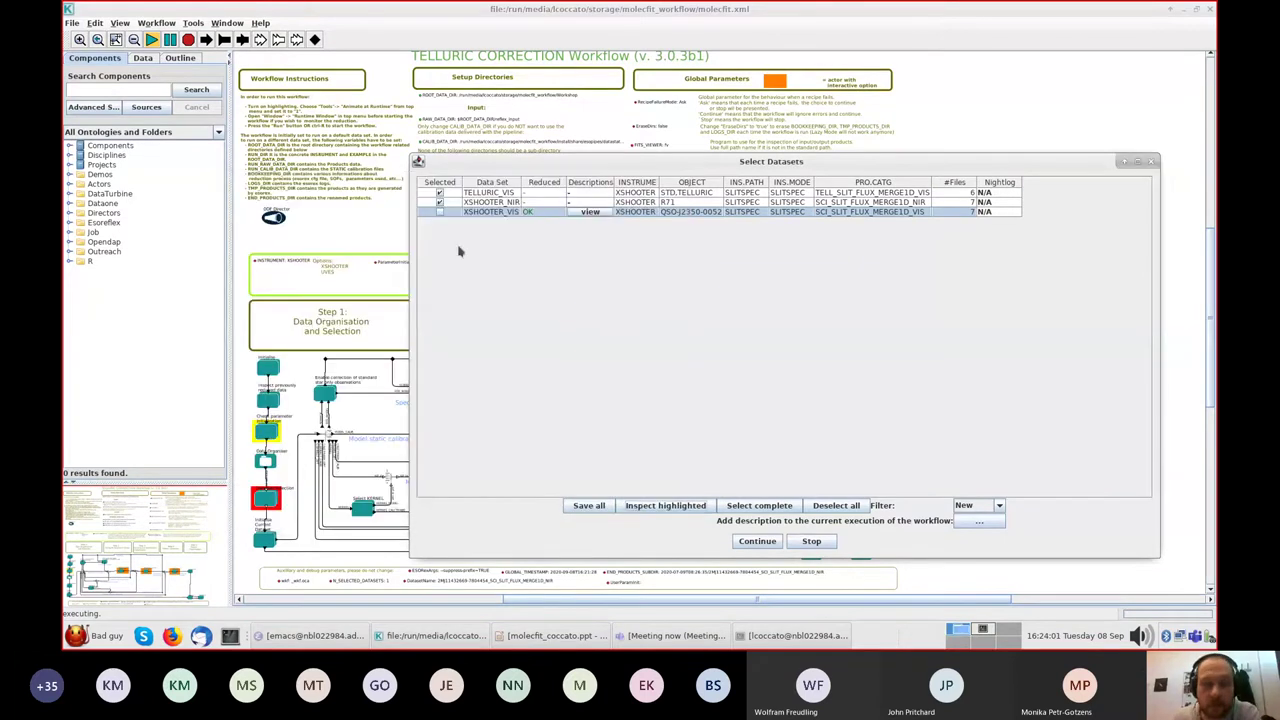
# - Select only the XSHOOTER_VIS dataset for reduction, excluding TELLURIC_VIS and XSHOOTER_NIR, and continue the workflow
pyautogui.click(440, 193)
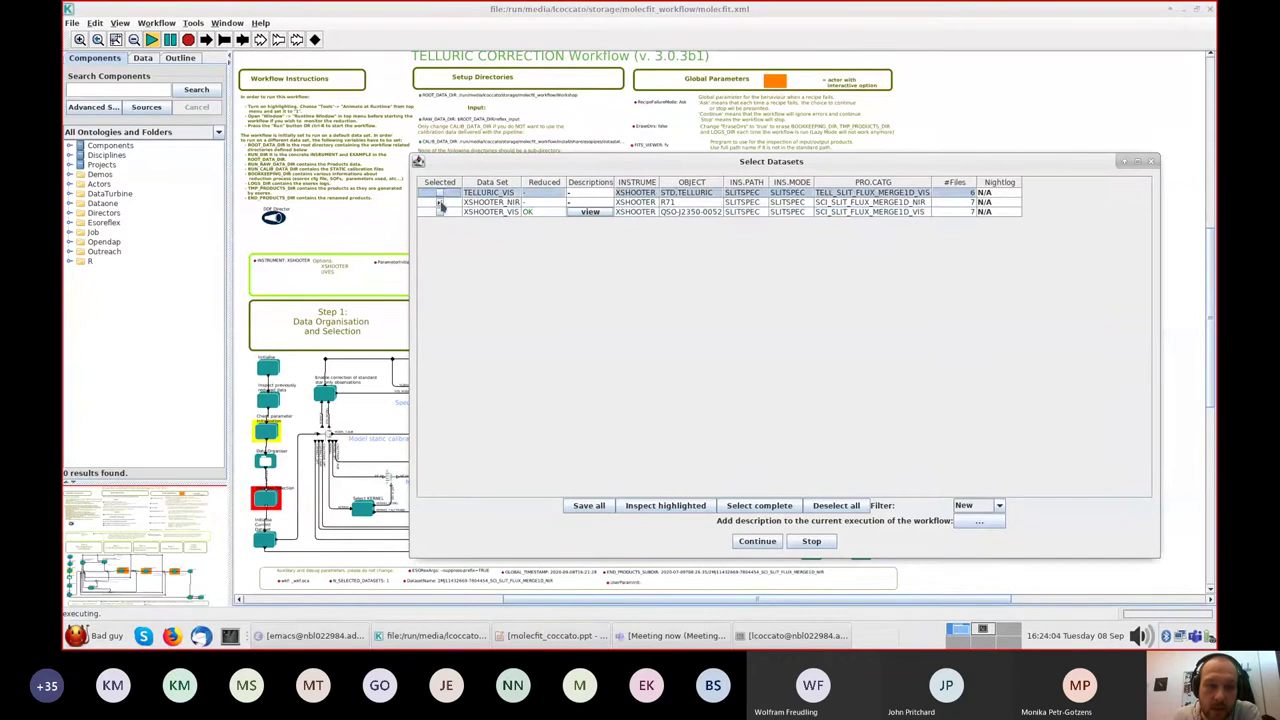
pyautogui.click(441, 202)
pyautogui.click(446, 212)
pyautogui.click(440, 212)
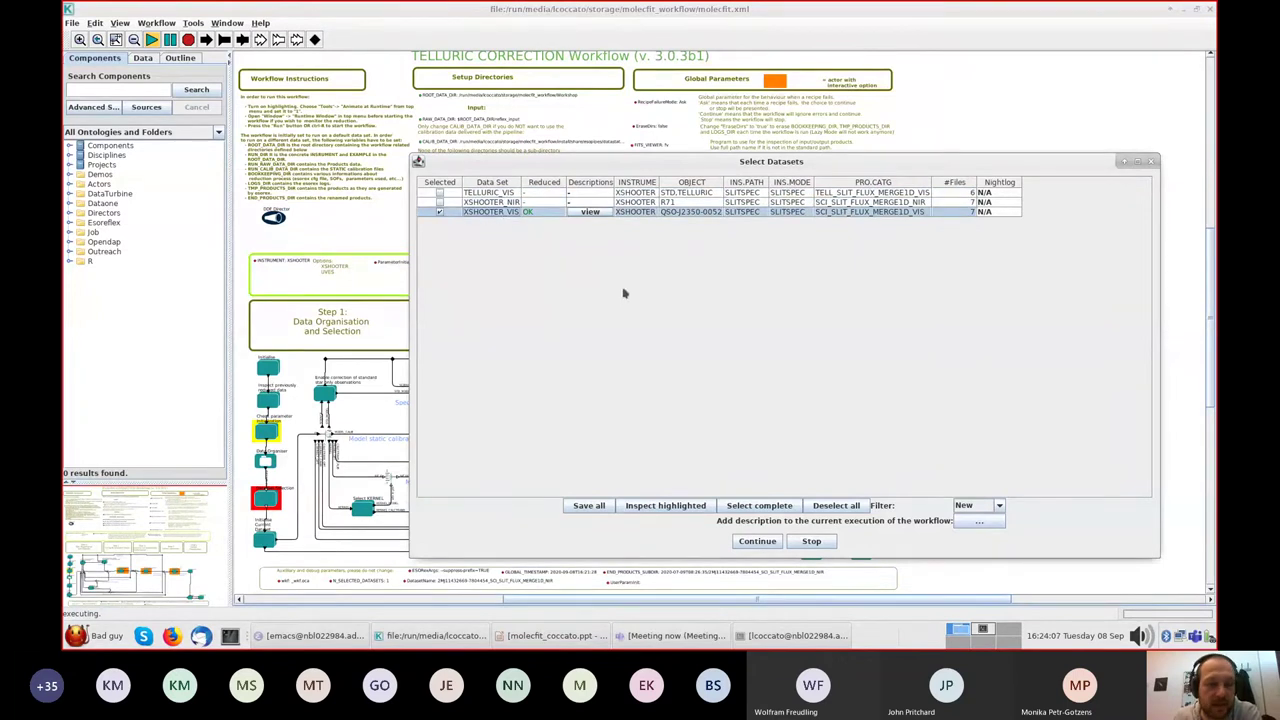
pyautogui.click(757, 541)
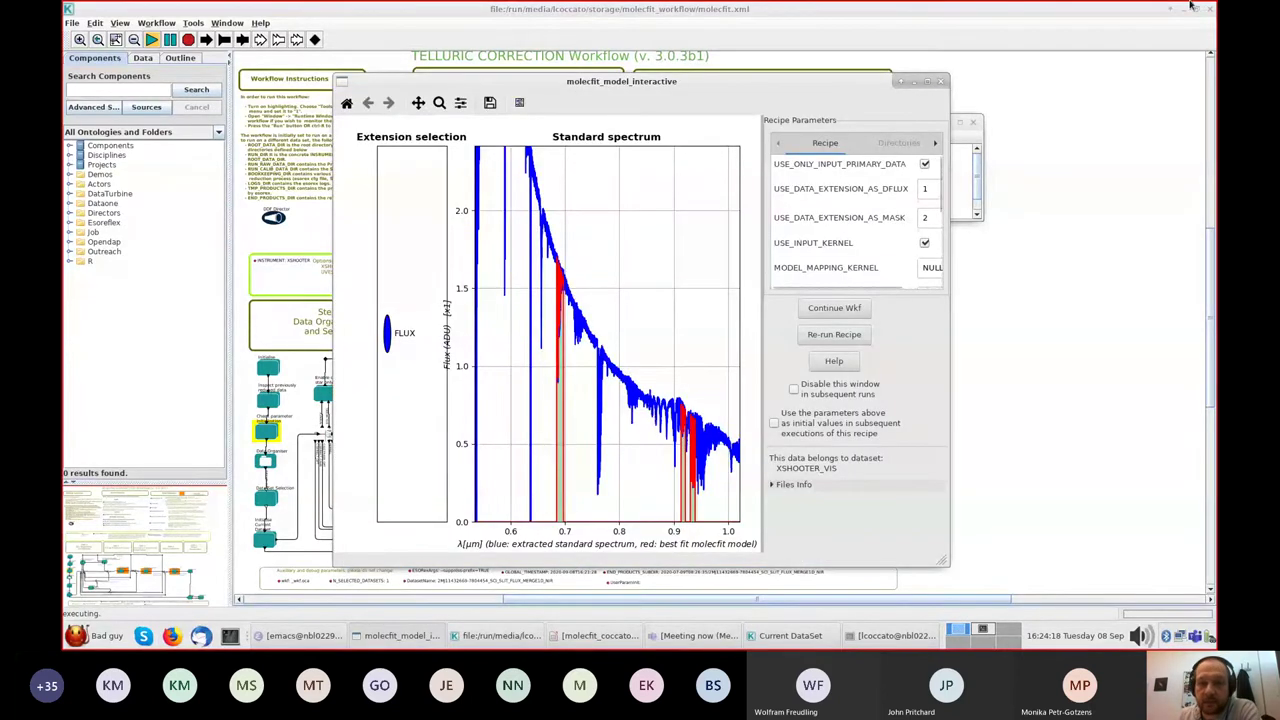
# - Maximize the molecfit model window, compare the best fit with the standard spectrum around 0.69 µm, and restore the full spectrum view
pyautogui.click(927, 81)
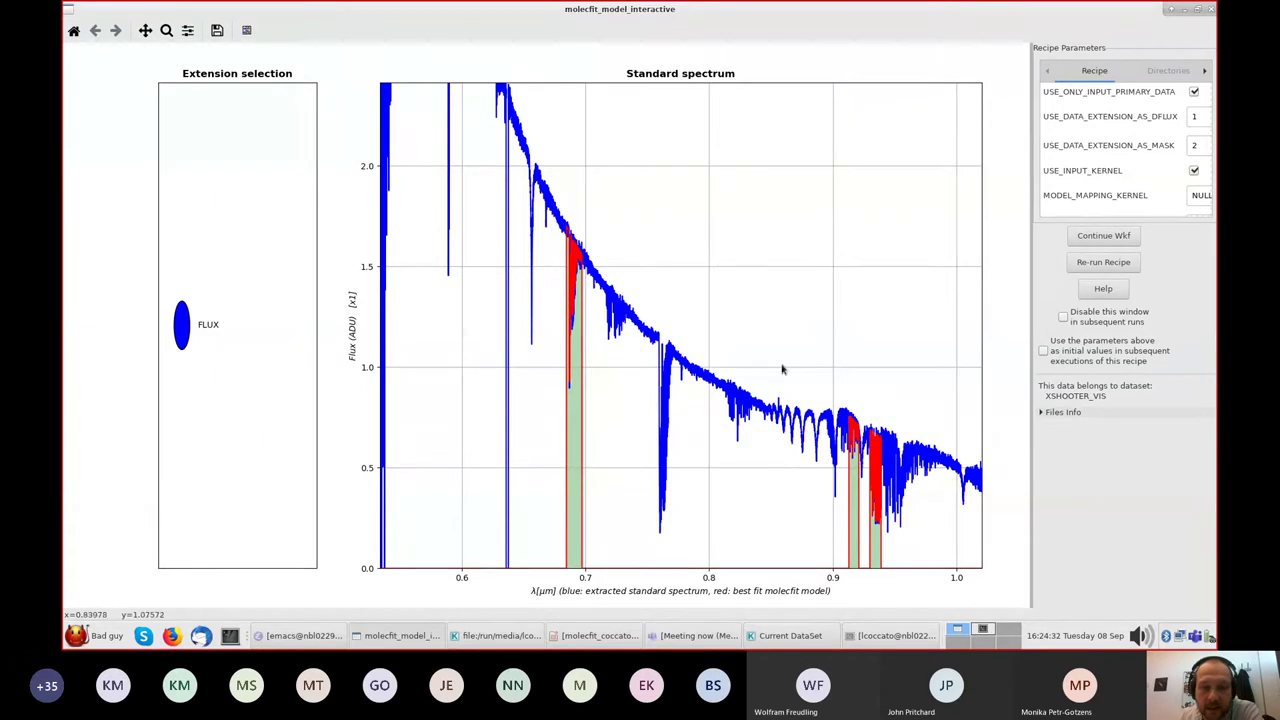
pyautogui.moveTo(806, 430)
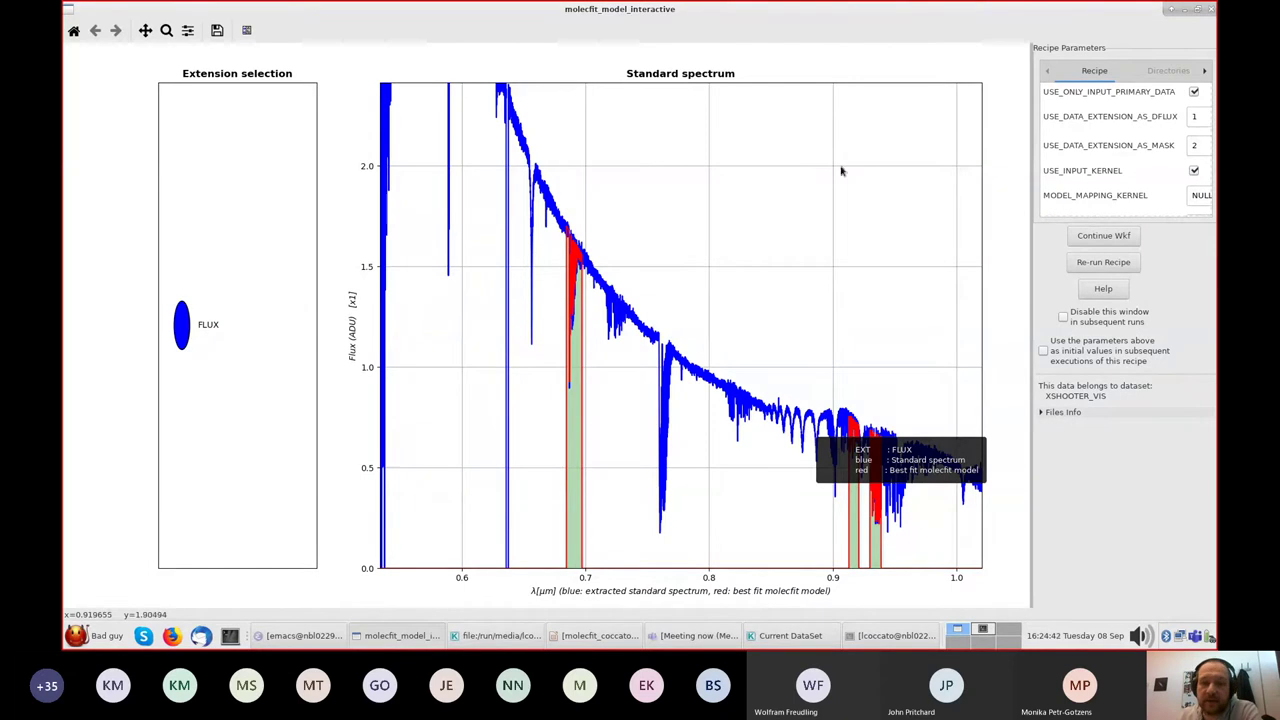
pyautogui.moveTo(903, 398)
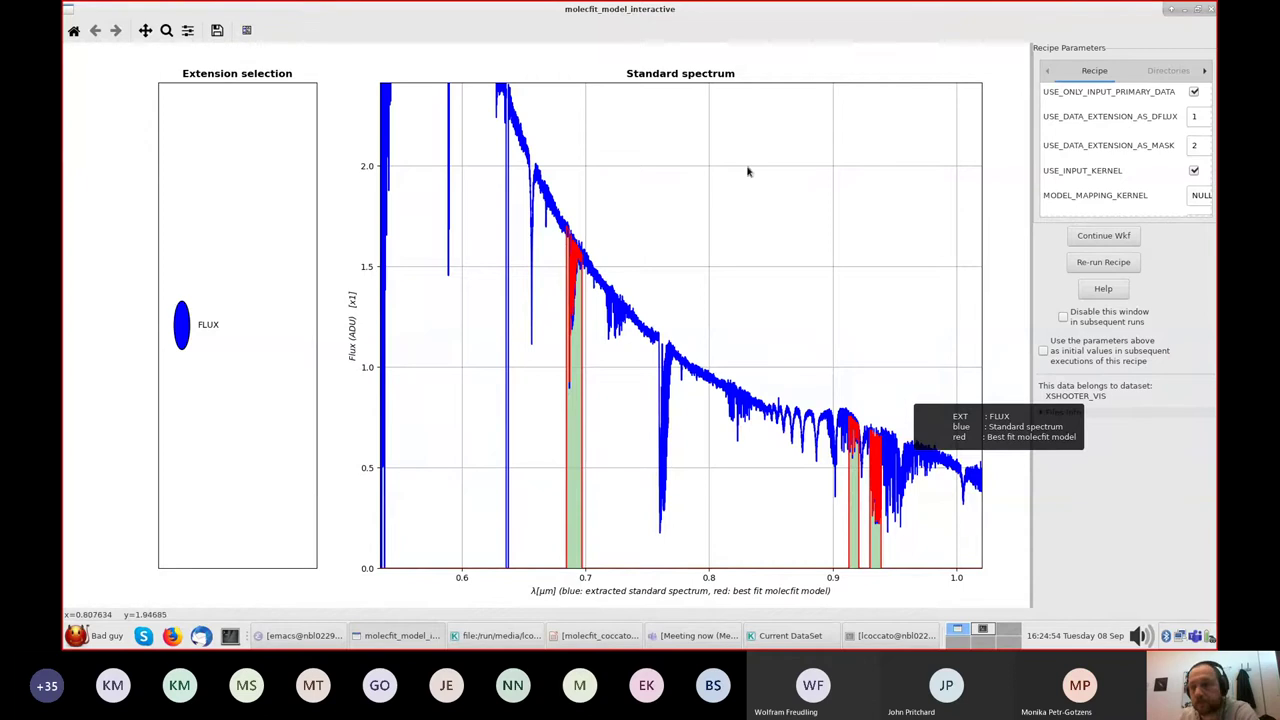
pyautogui.click(145, 30)
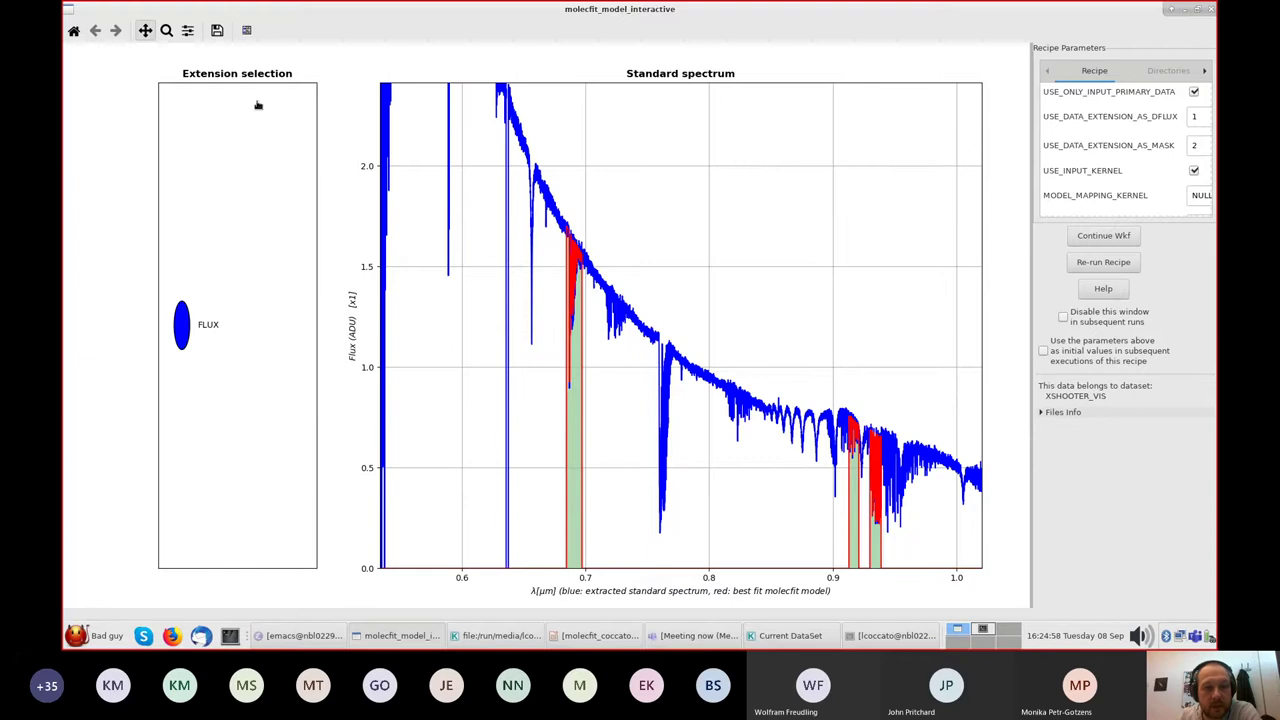
pyautogui.moveTo(571, 200); pyautogui.dragTo(929, 309)
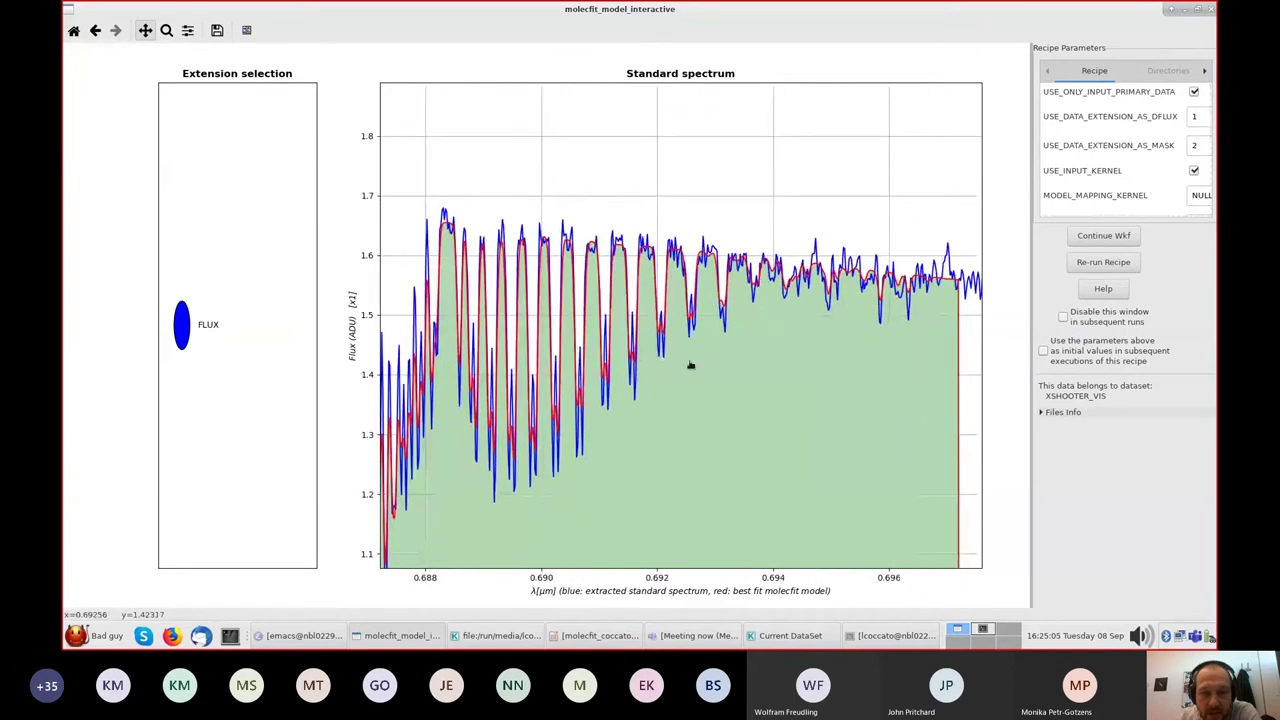
pyautogui.moveTo(691, 366); pyautogui.dragTo(748, 296)
pyautogui.moveTo(748, 296)
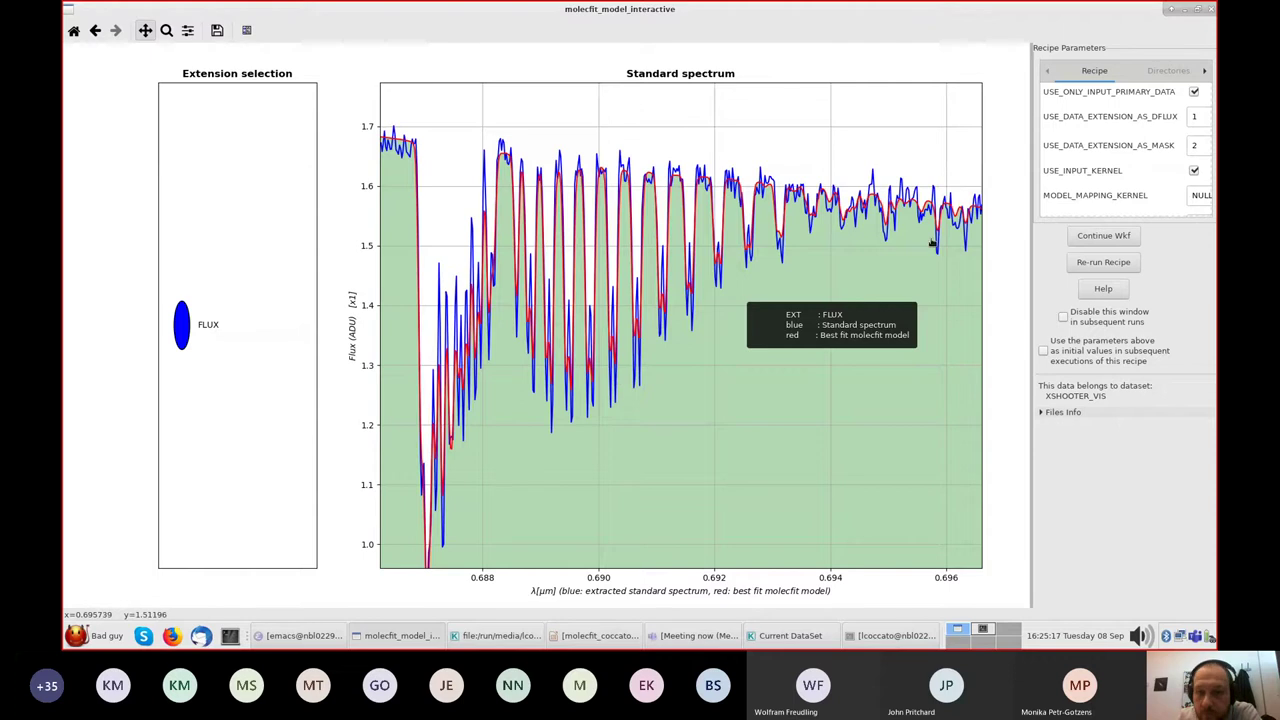
pyautogui.moveTo(933, 243); pyautogui.dragTo(786, 247)
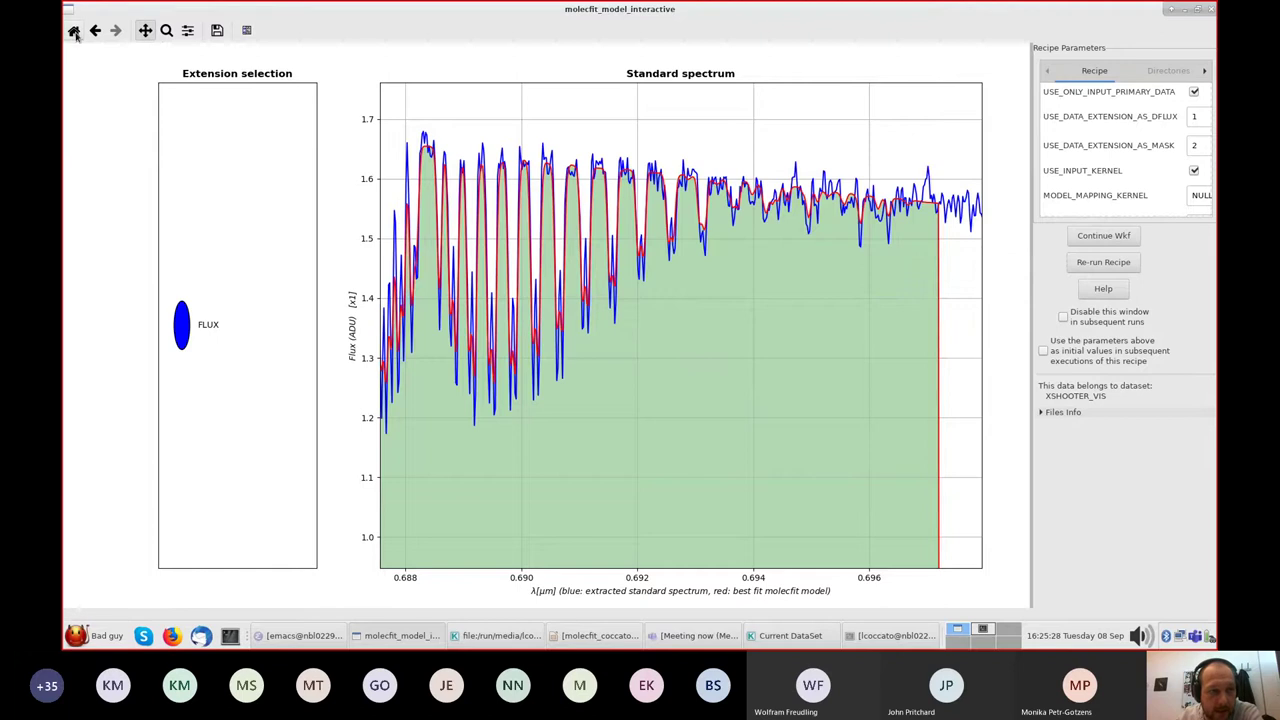
pyautogui.press('h')
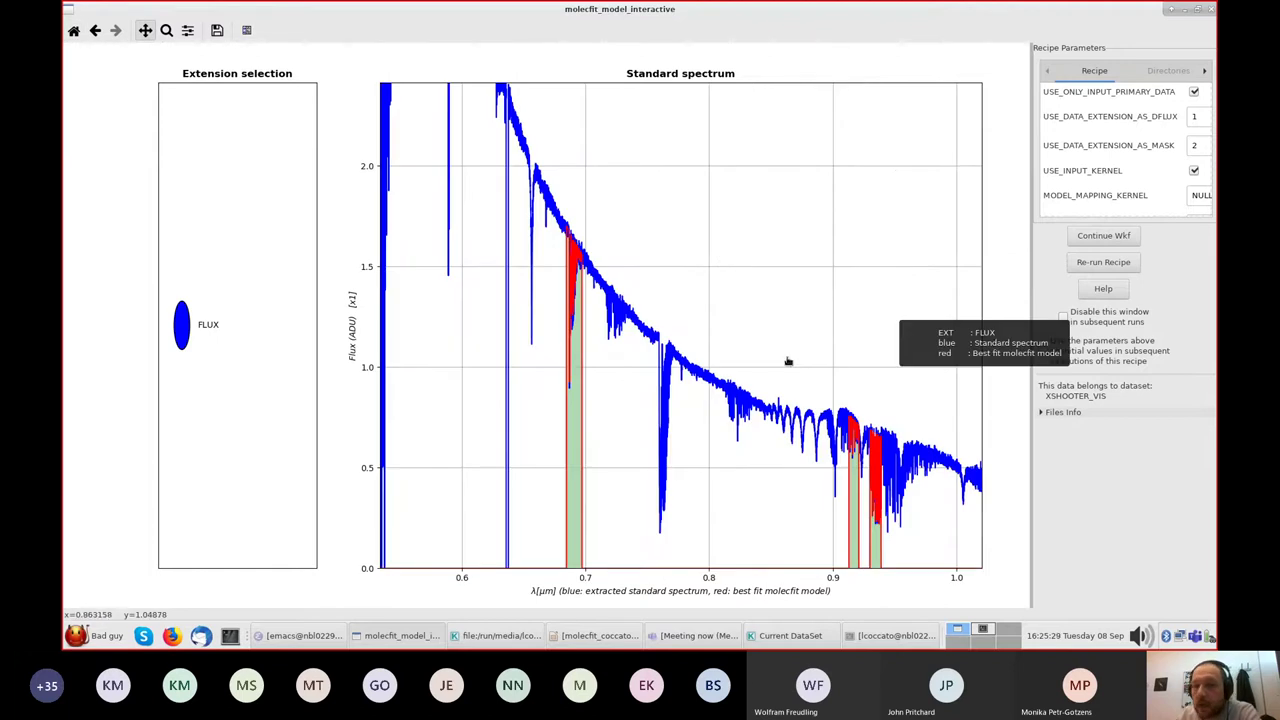
# - Widen the recipe parameters area and review the parameter groups from Recipe through LNFL, returning to the Recipe group
pyautogui.moveTo(1030, 98); pyautogui.dragTo(930, 110)
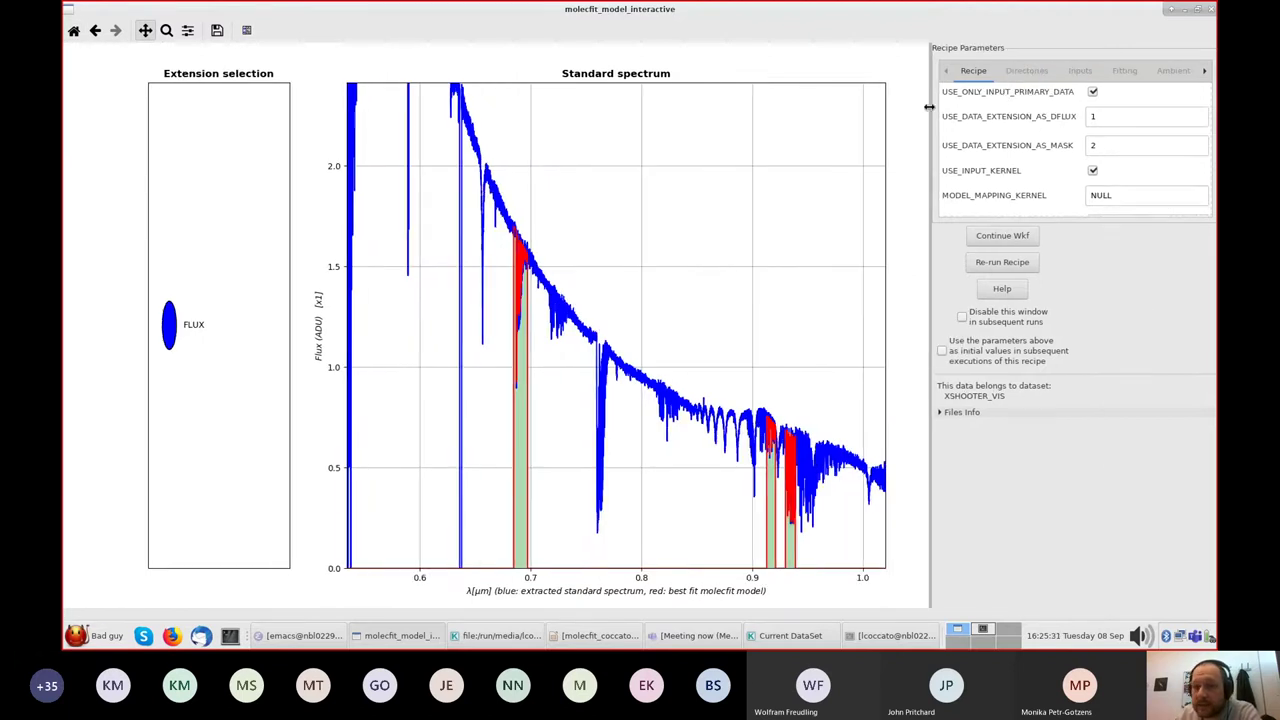
pyautogui.click(1030, 70)
pyautogui.click(1080, 70)
pyautogui.click(1124, 70)
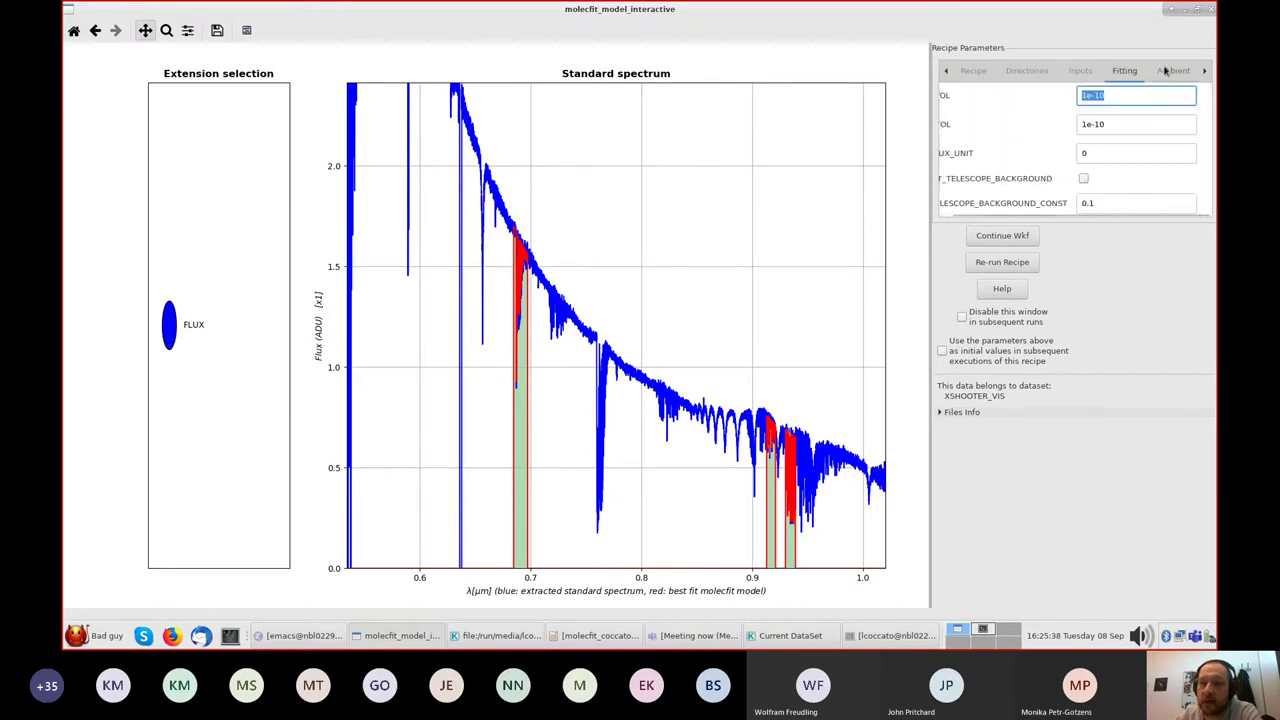
pyautogui.click(1172, 70)
pyautogui.click(1204, 72)
pyautogui.click(1204, 72)
pyautogui.click(1204, 74)
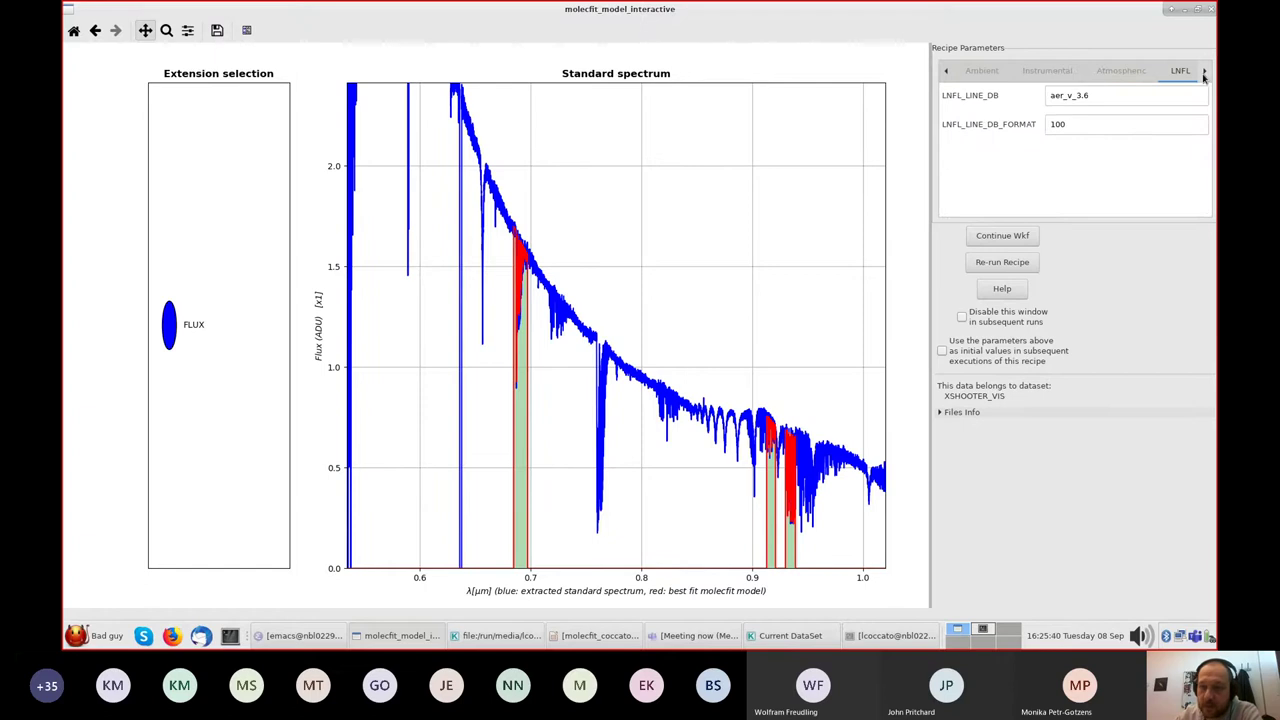
pyautogui.click(945, 71)
pyautogui.click(945, 71)
pyautogui.click(945, 71)
pyautogui.click(945, 71)
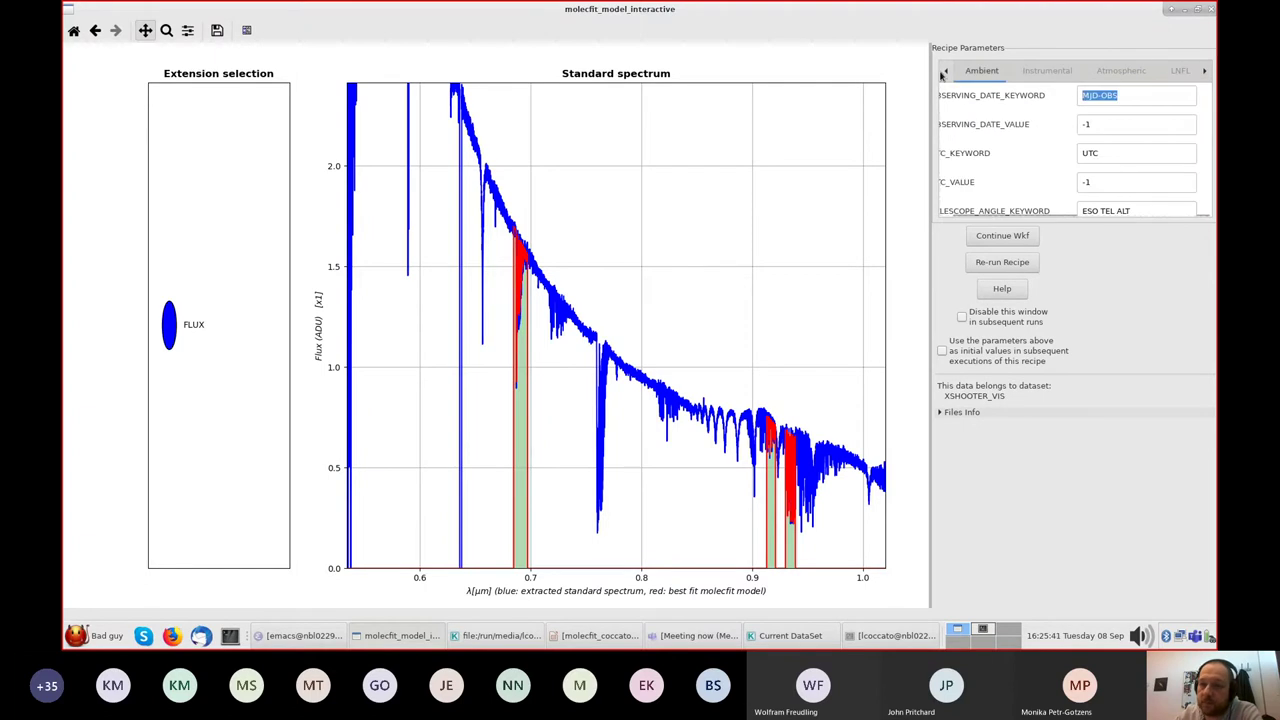
pyautogui.click(945, 71)
pyautogui.click(945, 71)
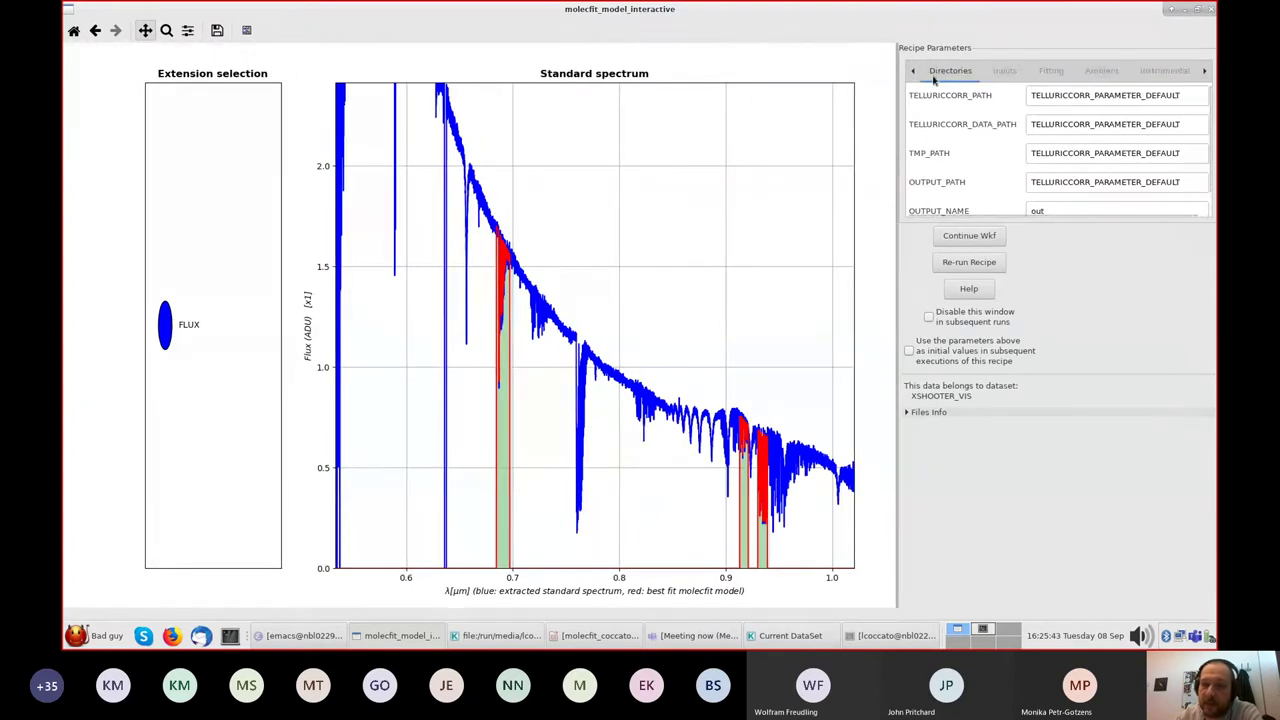
pyautogui.click(933, 78)
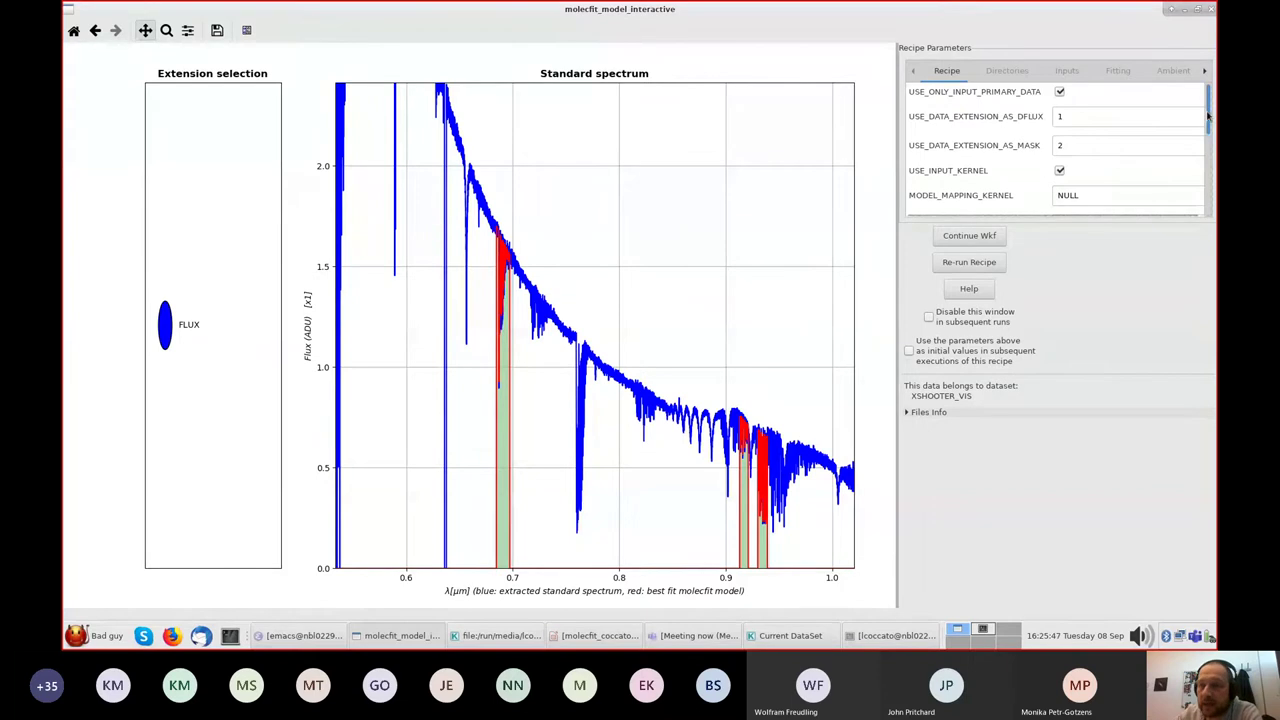
pyautogui.moveTo(1211, 114)
pyautogui.mouseDown()
pyautogui.moveTo(1207, 173)
pyautogui.moveTo(1210, 100)
pyautogui.mouseUp()
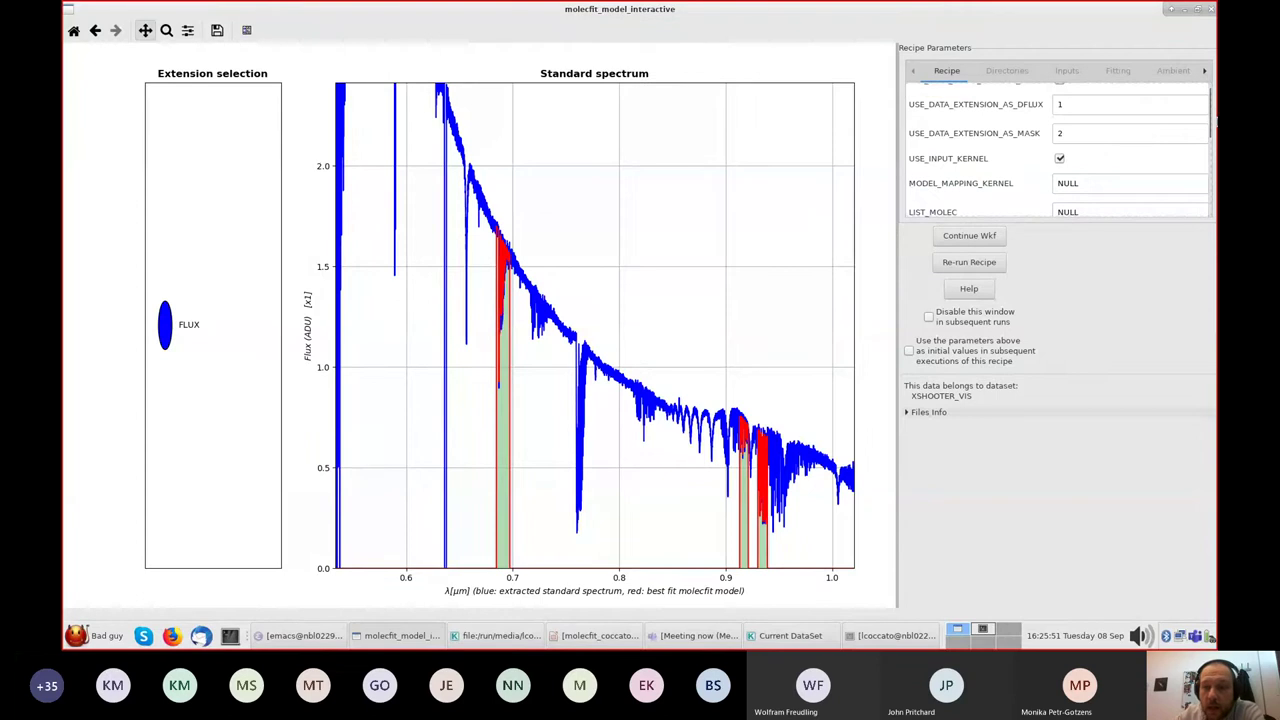
# - Continue the workflow with the current model fit and maximize the molecfit_calctrans_interactive window
pyautogui.click(969, 236)
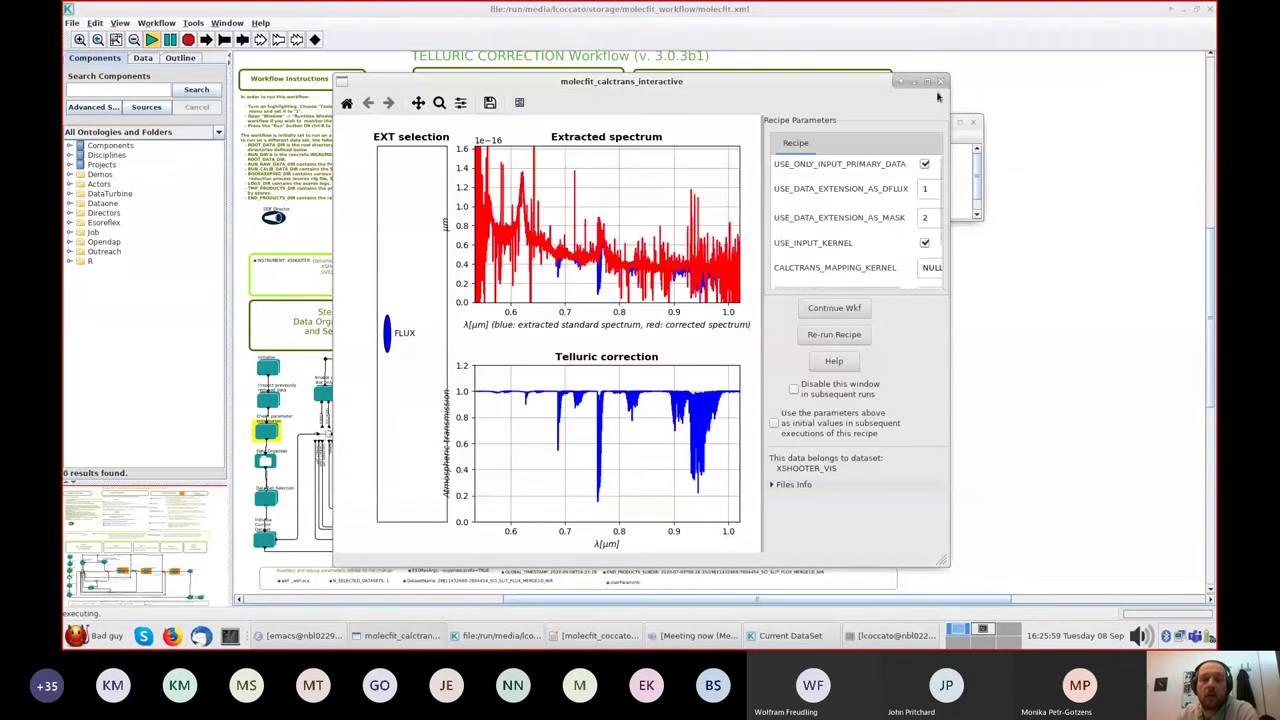
pyautogui.click(928, 82)
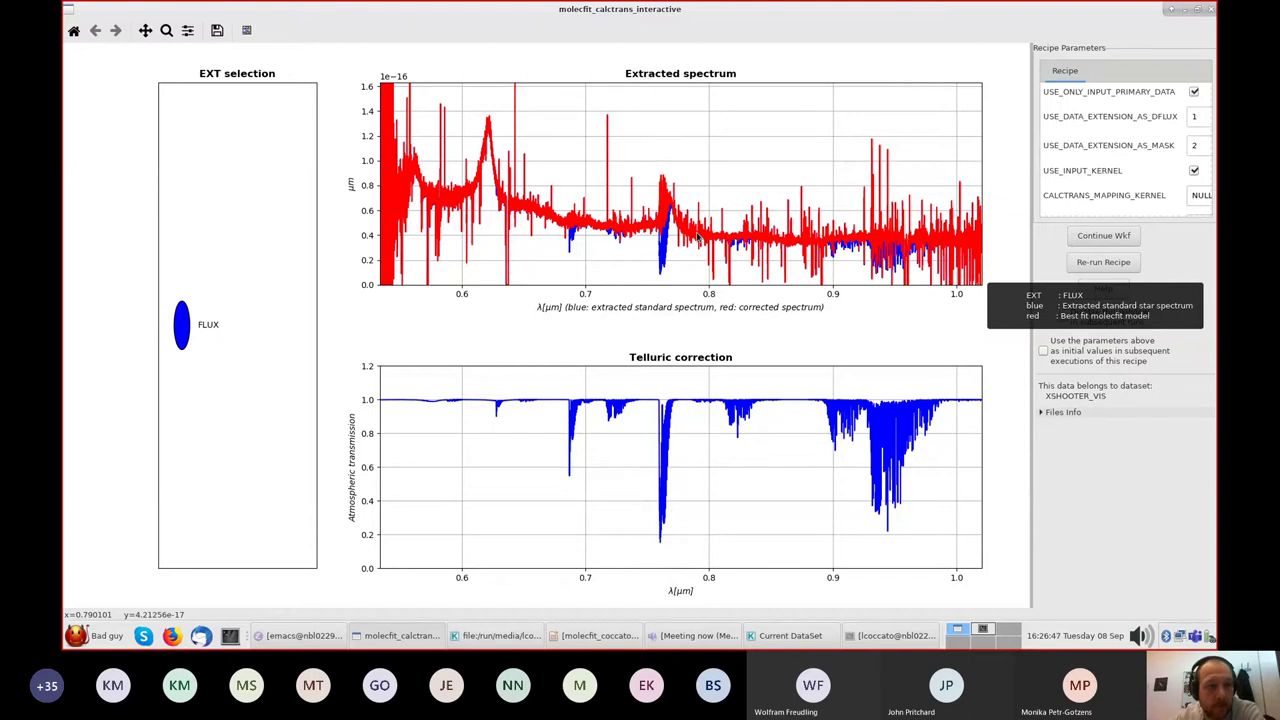
# - Compare the extracted and telluric-corrected spectra closely in the absorption band around 0.69 µm and the neighbouring region near 0.675 µm
pyautogui.click(145, 30)
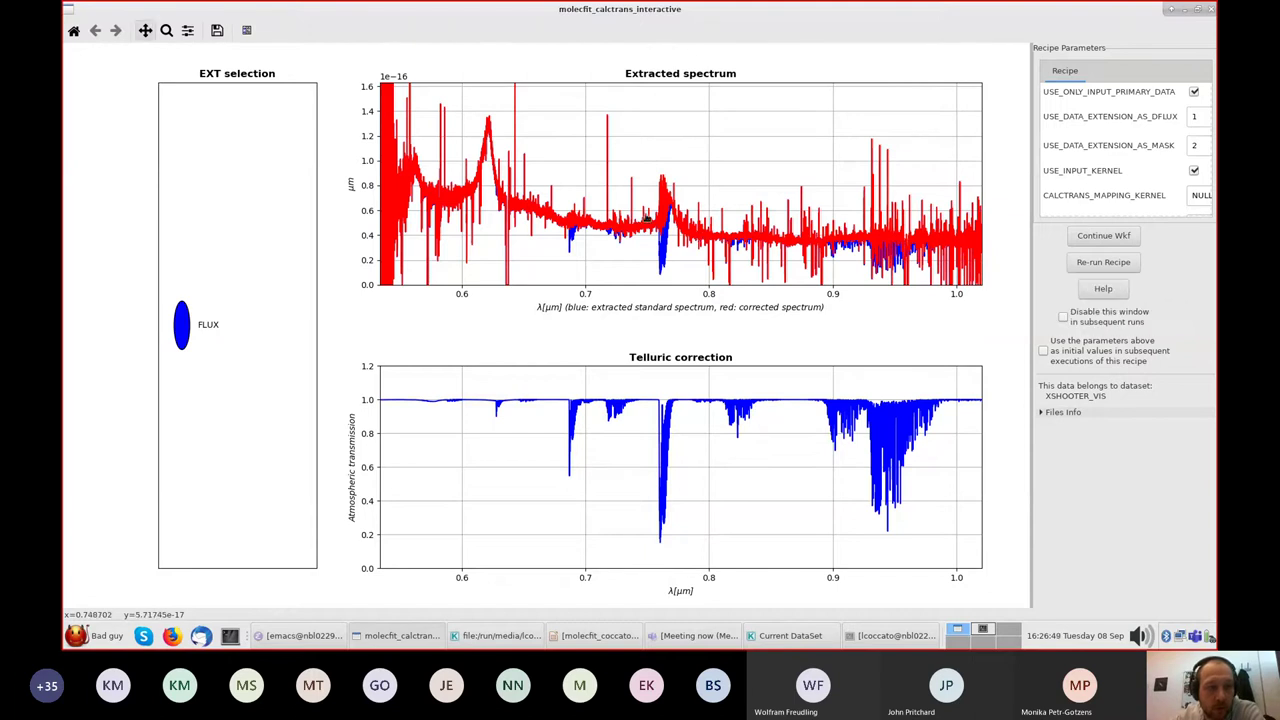
pyautogui.moveTo(749, 224); pyautogui.dragTo(1014, 119)
pyautogui.moveTo(564, 243); pyautogui.dragTo(755, 195)
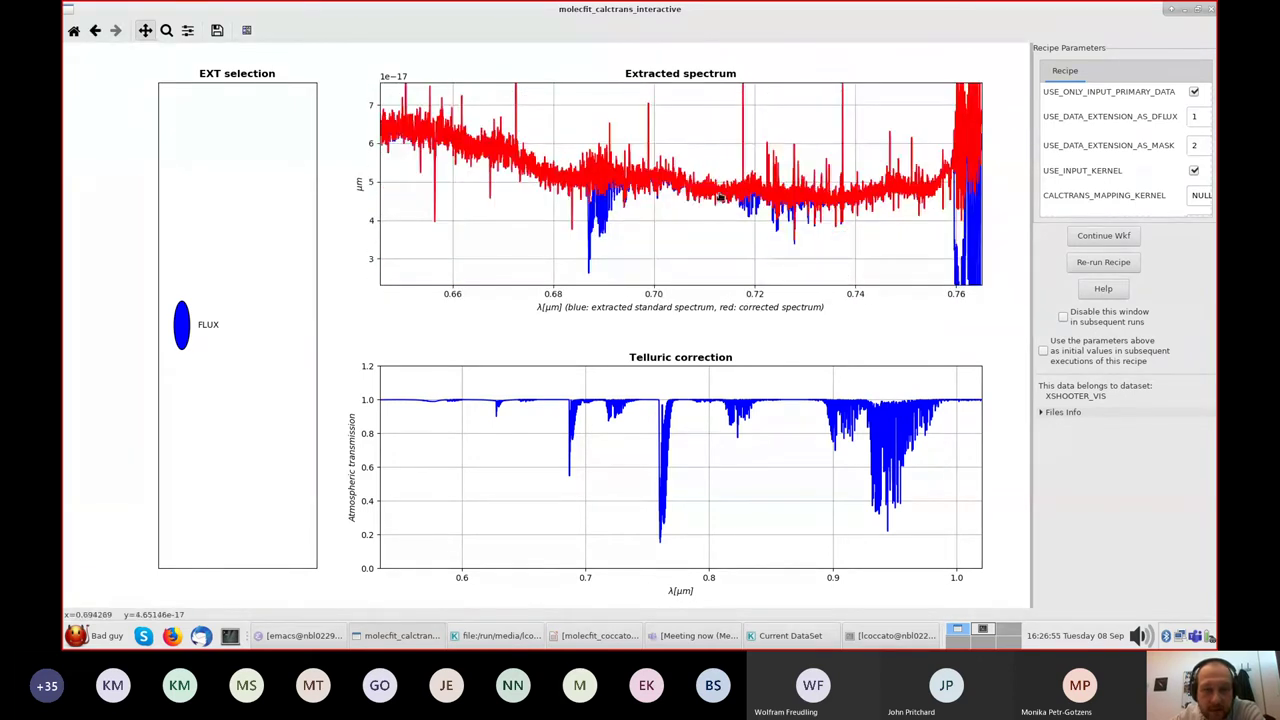
pyautogui.scroll(2, 719, 197)
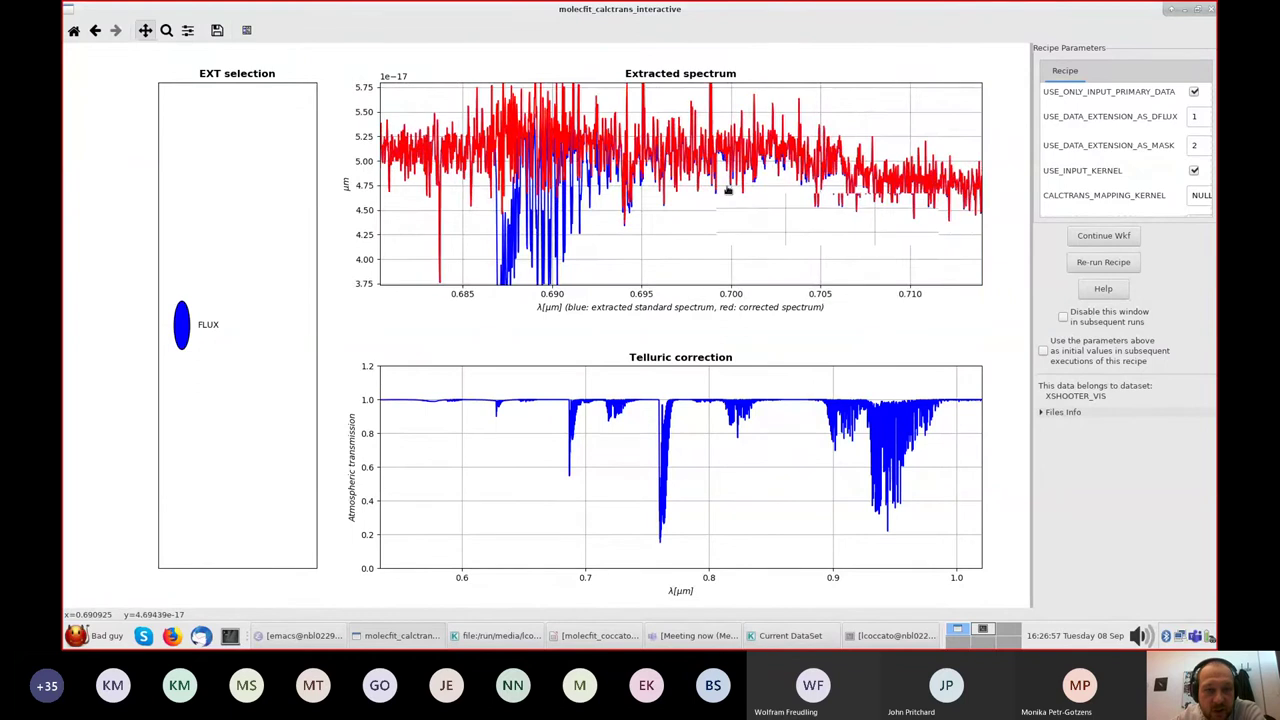
pyautogui.scroll(2, 726, 191)
pyautogui.moveTo(752, 199); pyautogui.dragTo(776, 274)
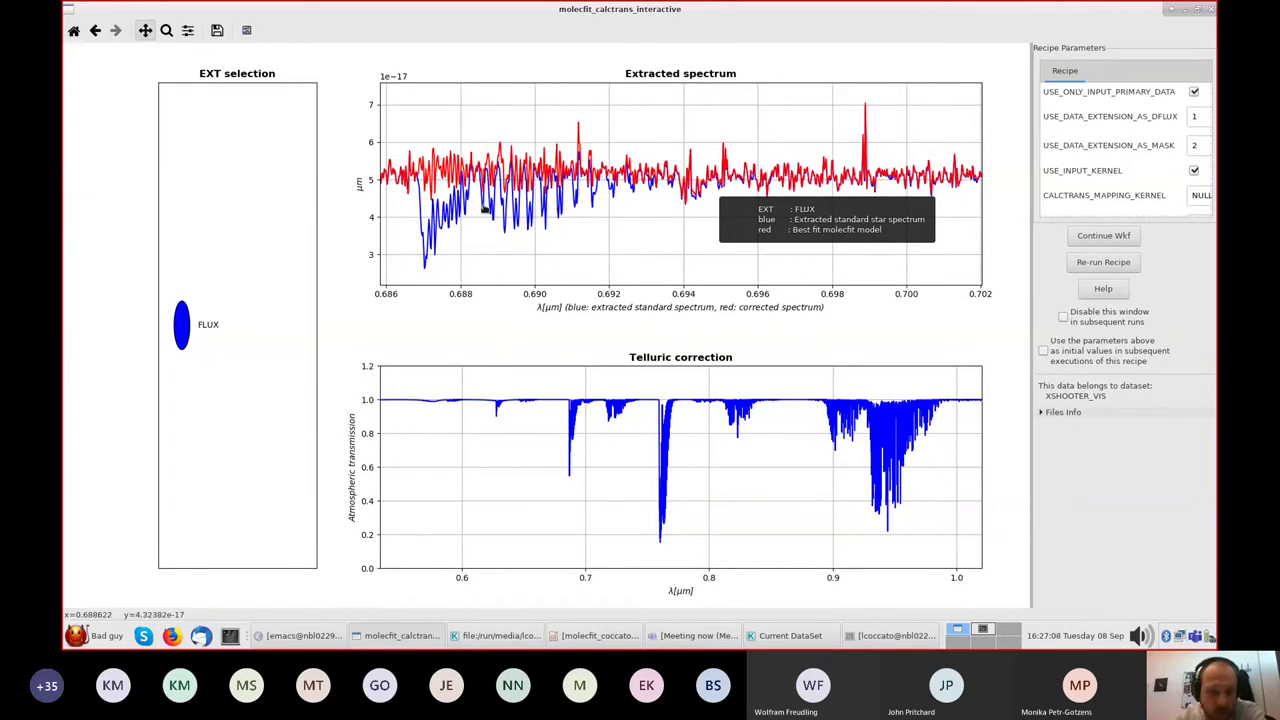
pyautogui.moveTo(534, 204); pyautogui.dragTo(649, 206)
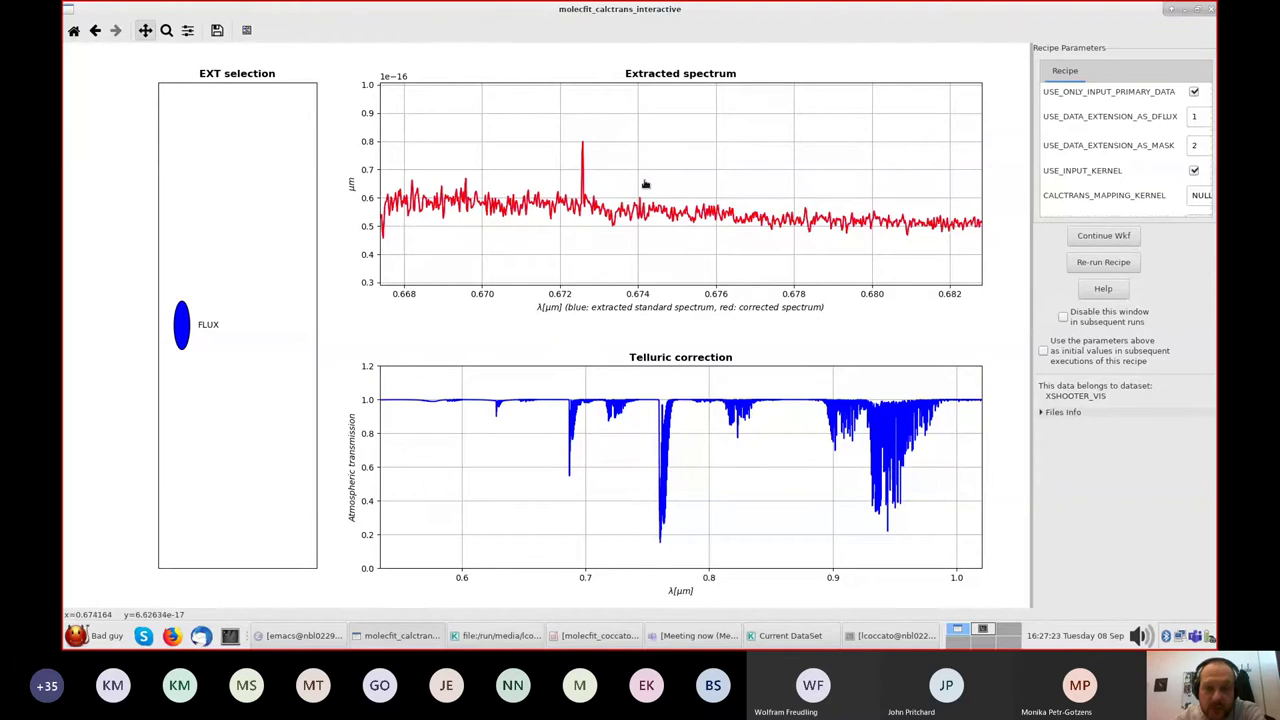
# - Examine the corrected spectrum around the narrow peak near 0.6725 µm, and continue the workflow with the current transmission result
pyautogui.moveTo(611, 191); pyautogui.dragTo(590, 147)
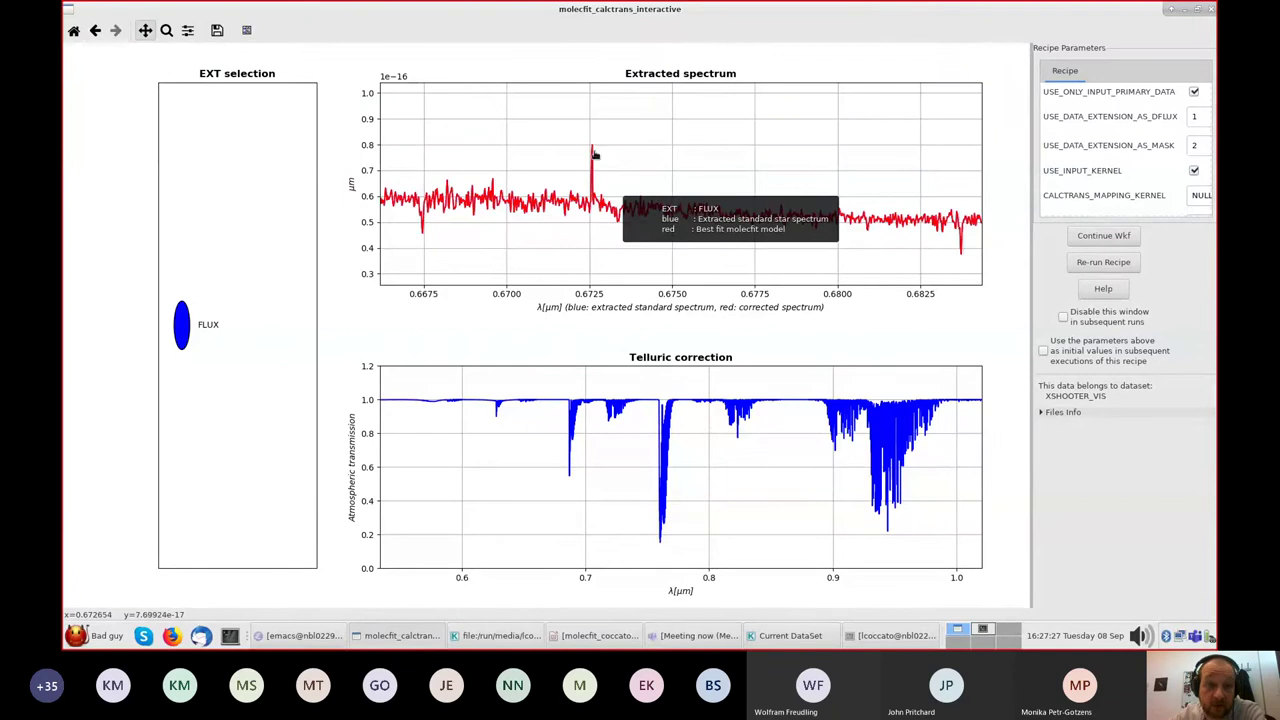
pyautogui.moveTo(569, 157); pyautogui.dragTo(664, 196)
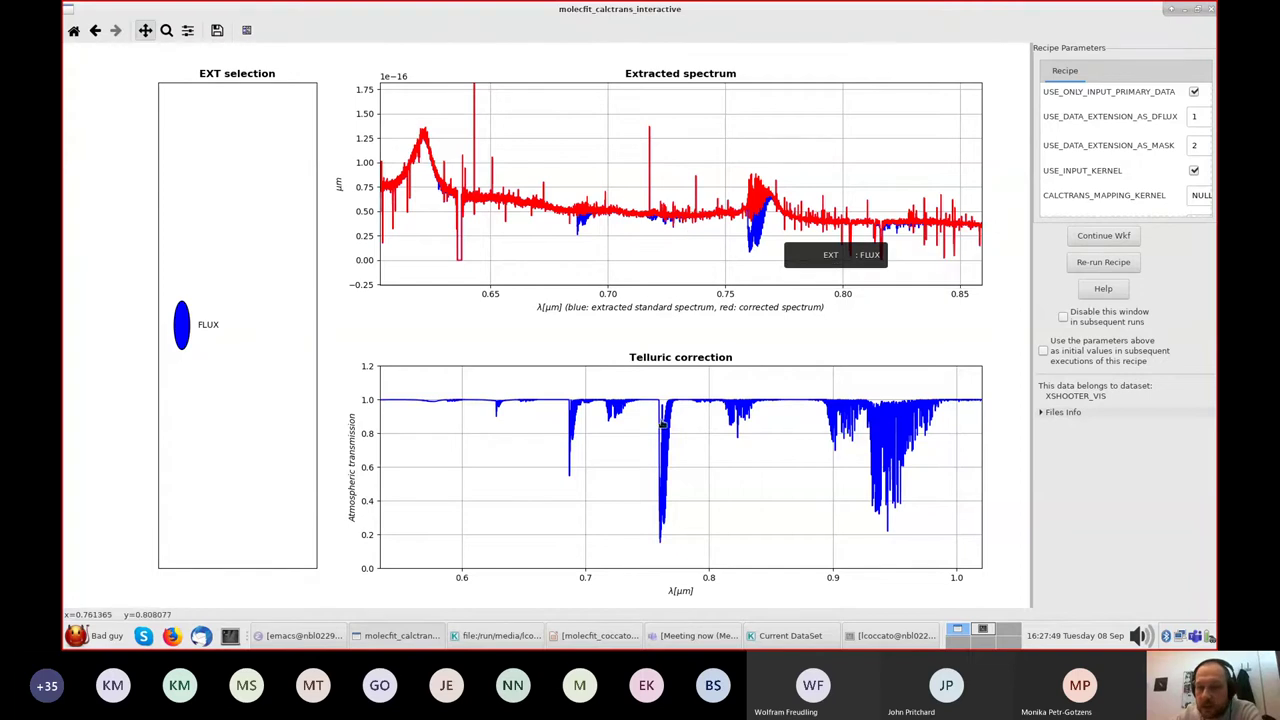
pyautogui.click(1079, 237)
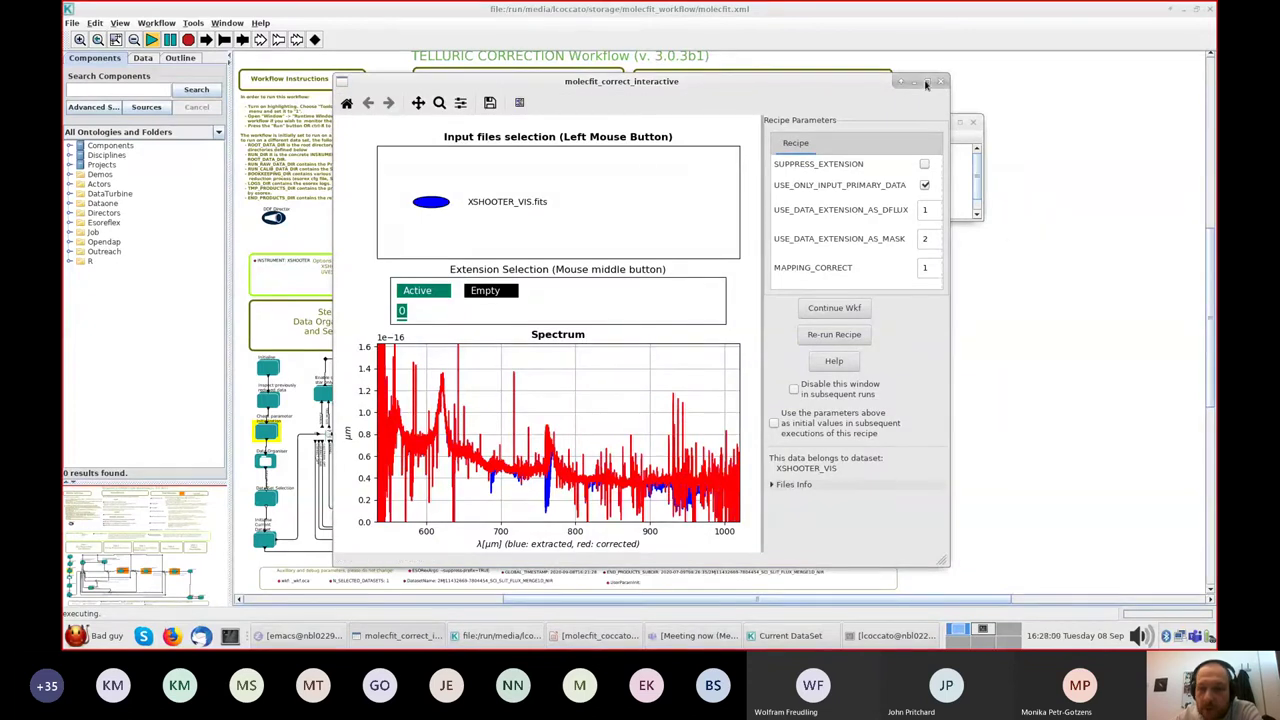
# - Maximize the molecfit_correct_interactive window to view the corrected spectrum, and continue through the Product Explorer to finish the run
pyautogui.click(927, 83)
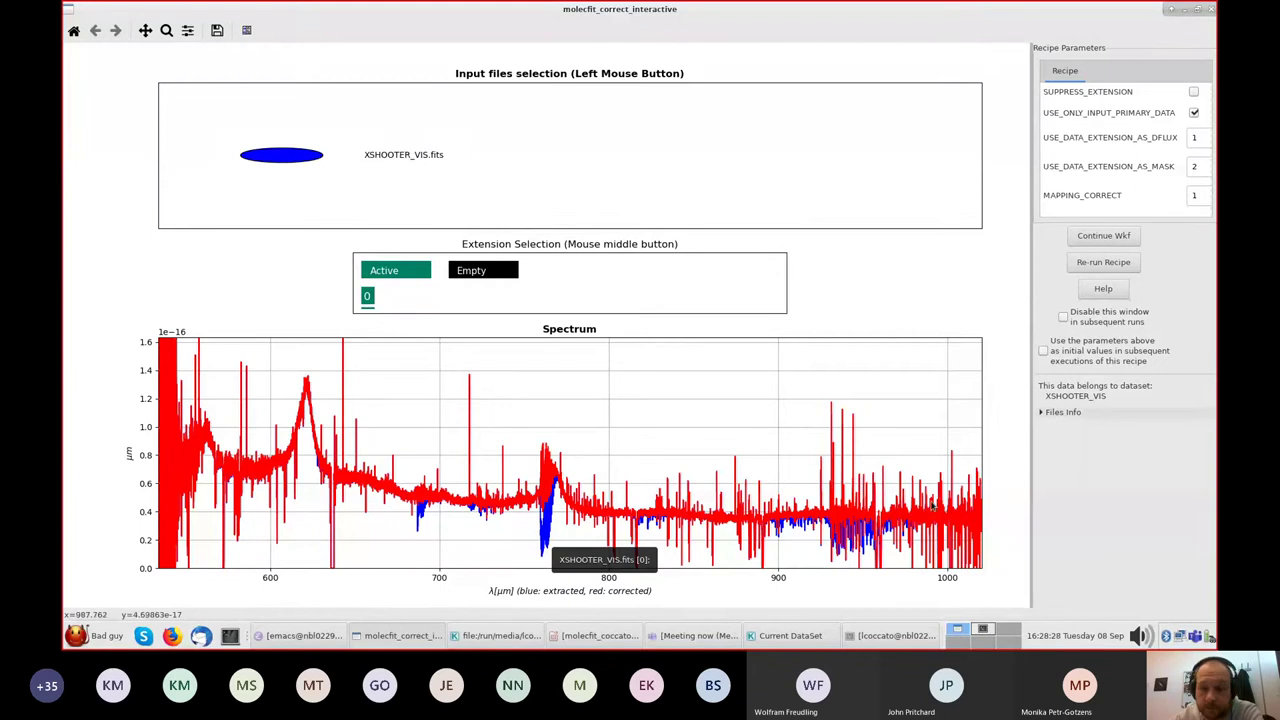
pyautogui.click(1113, 237)
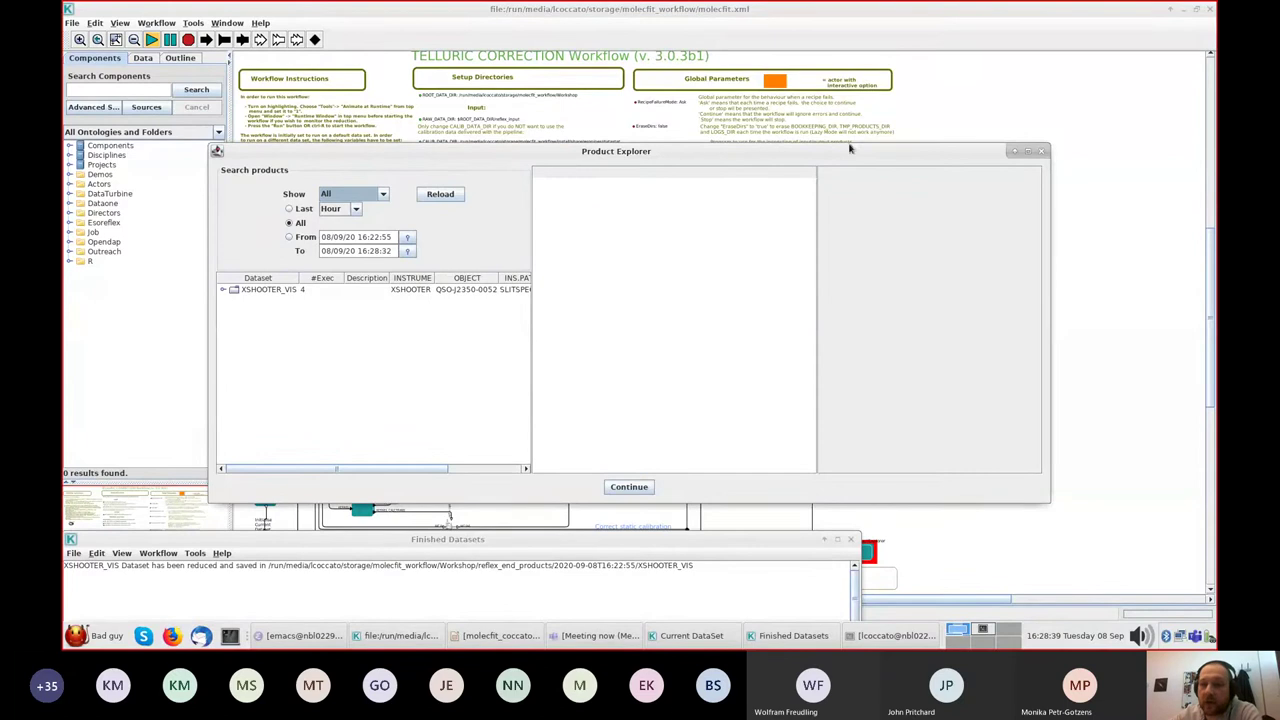
pyautogui.moveTo(847, 155); pyautogui.dragTo(877, 192)
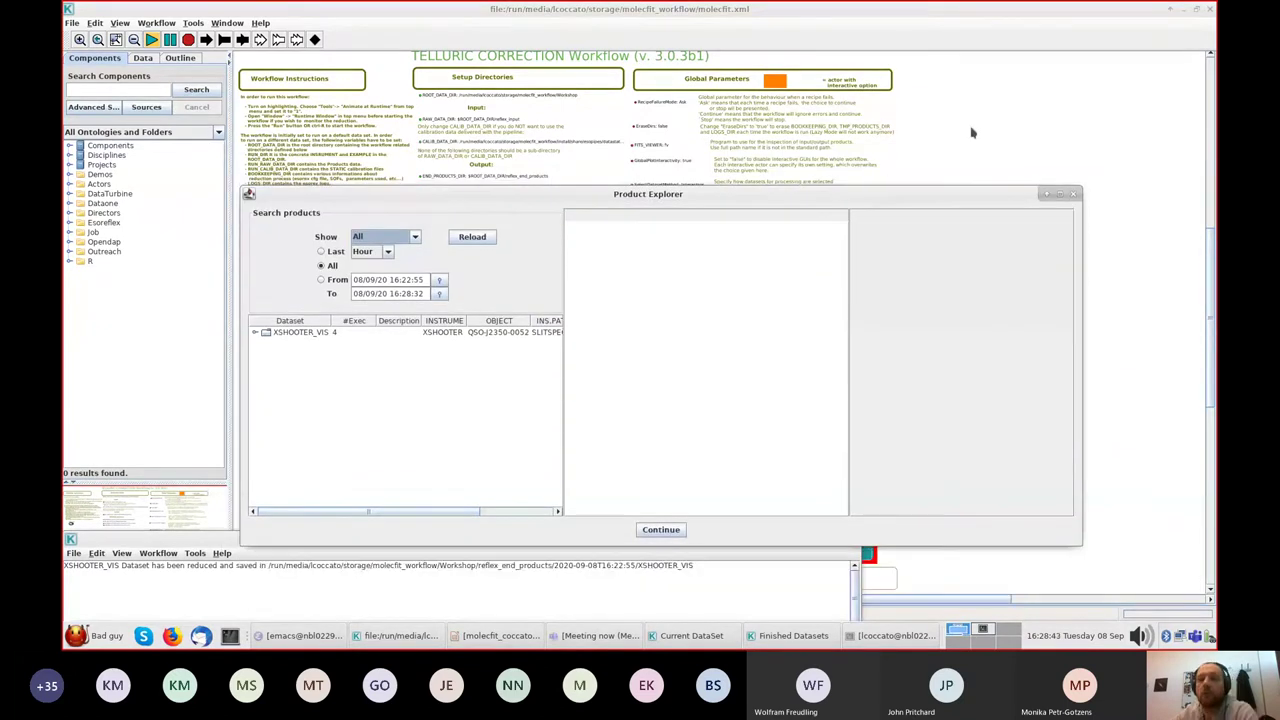
pyautogui.click(660, 530)
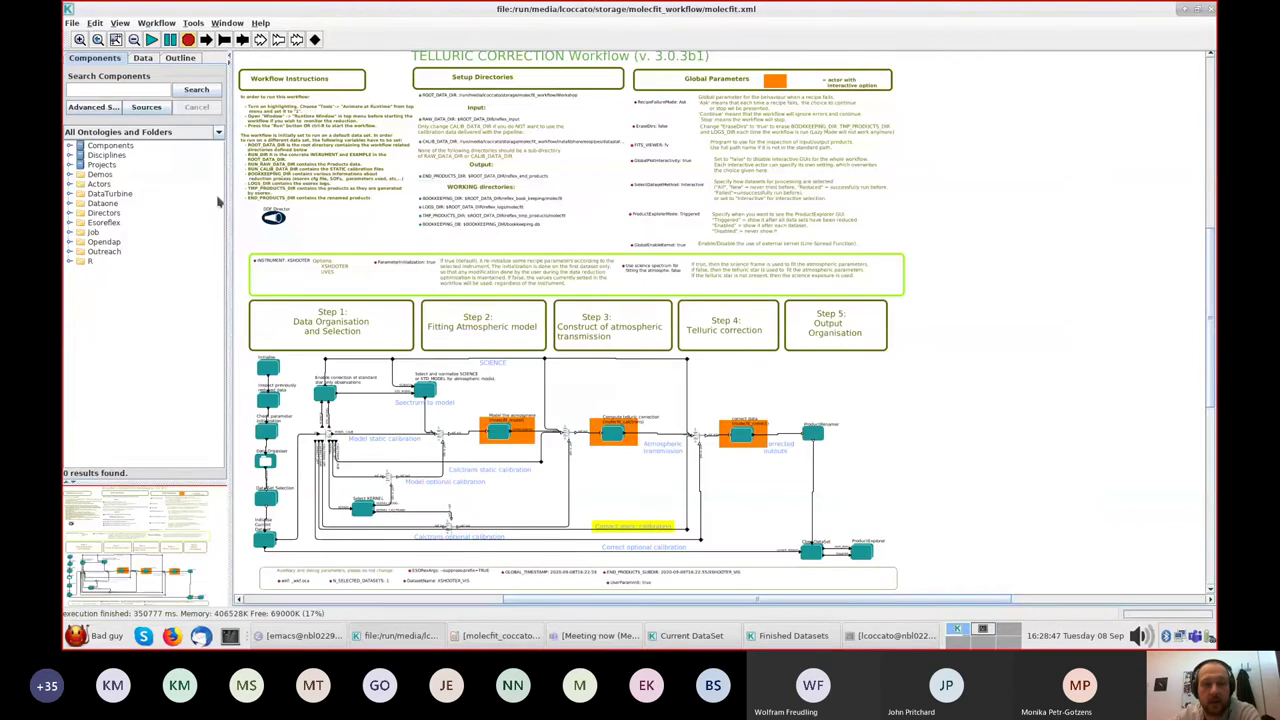
# - Run the workflow again with only the XSHOOTER_VIS dataset selected
pyautogui.click(151, 39)
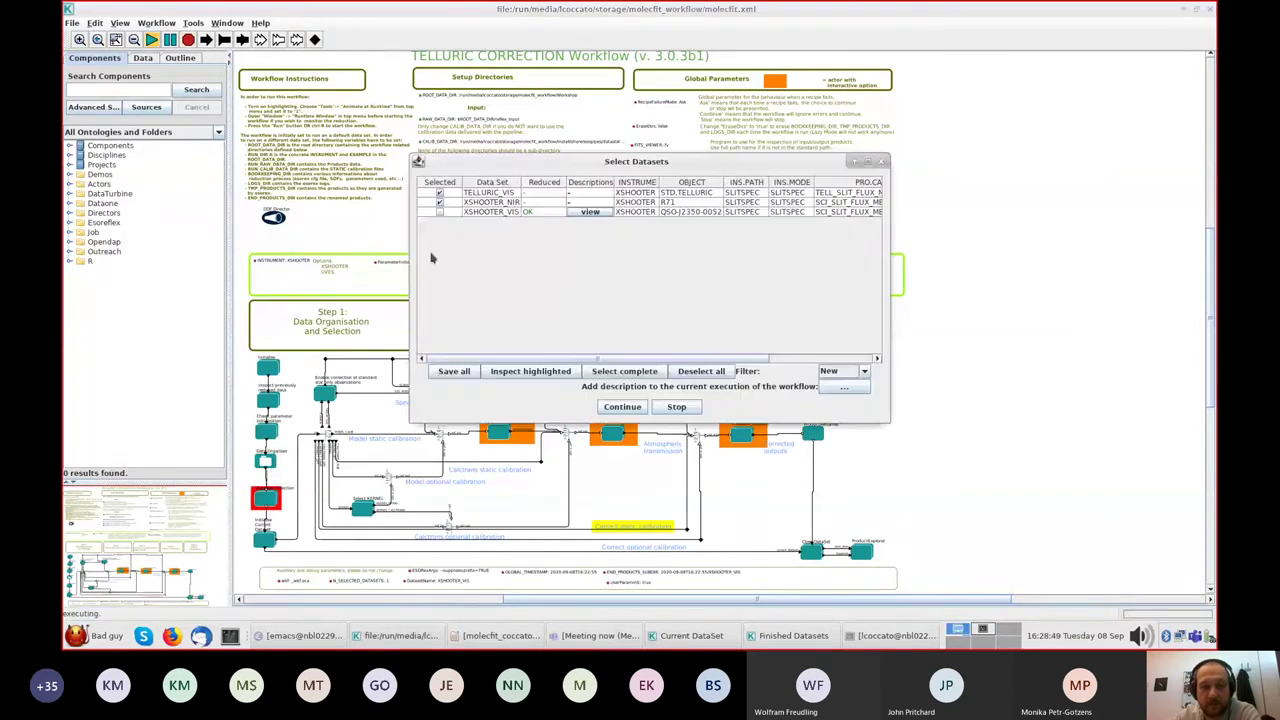
pyautogui.click(439, 192)
pyautogui.click(439, 202)
pyautogui.click(439, 212)
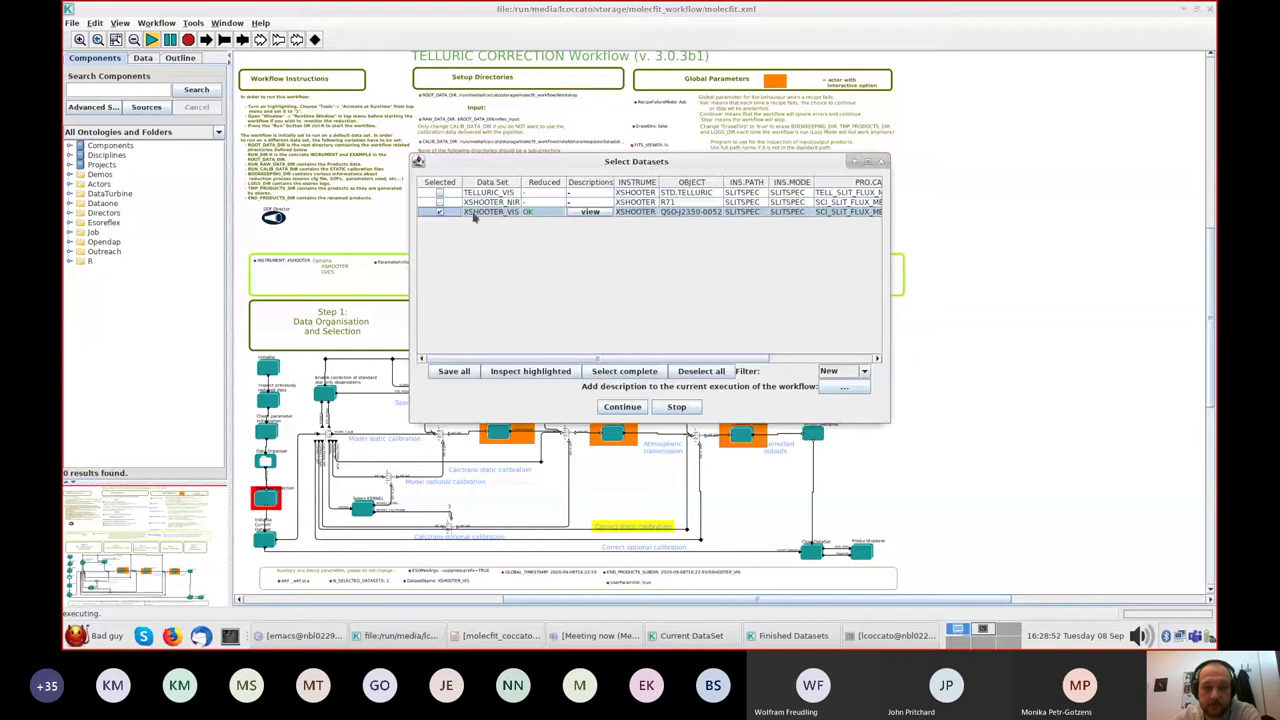
pyautogui.click(515, 373)
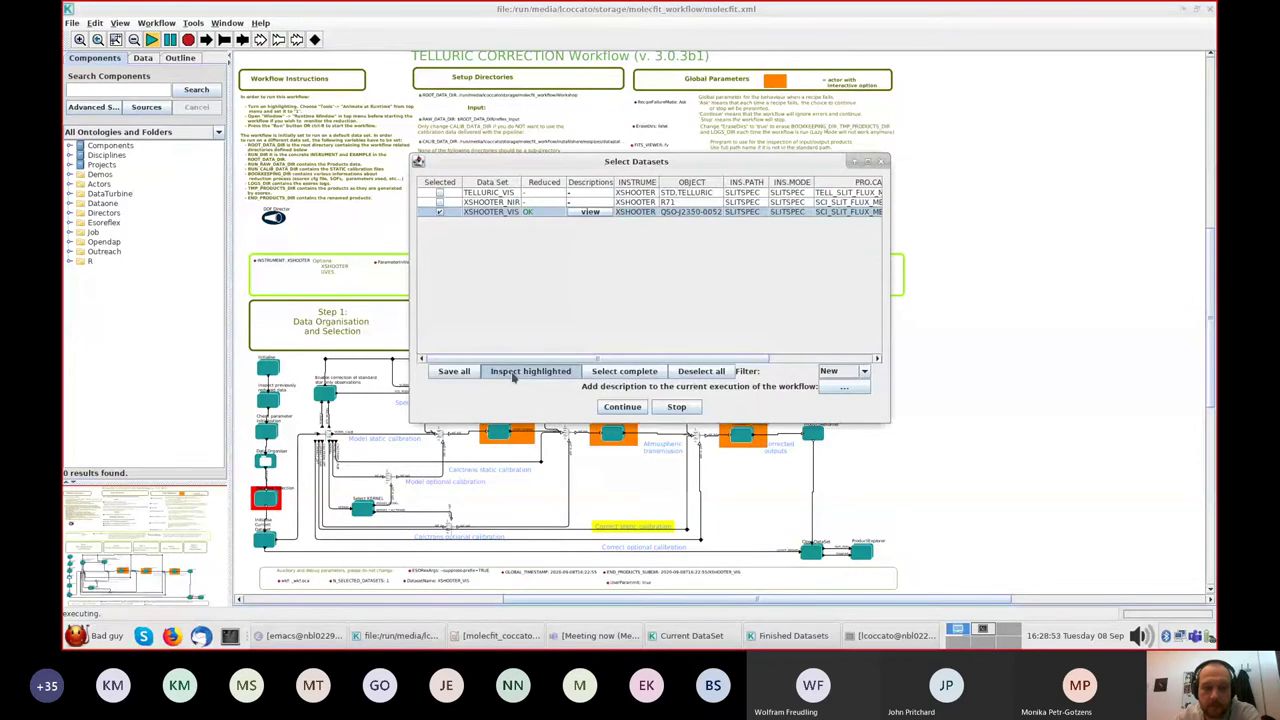
pyautogui.click(622, 406)
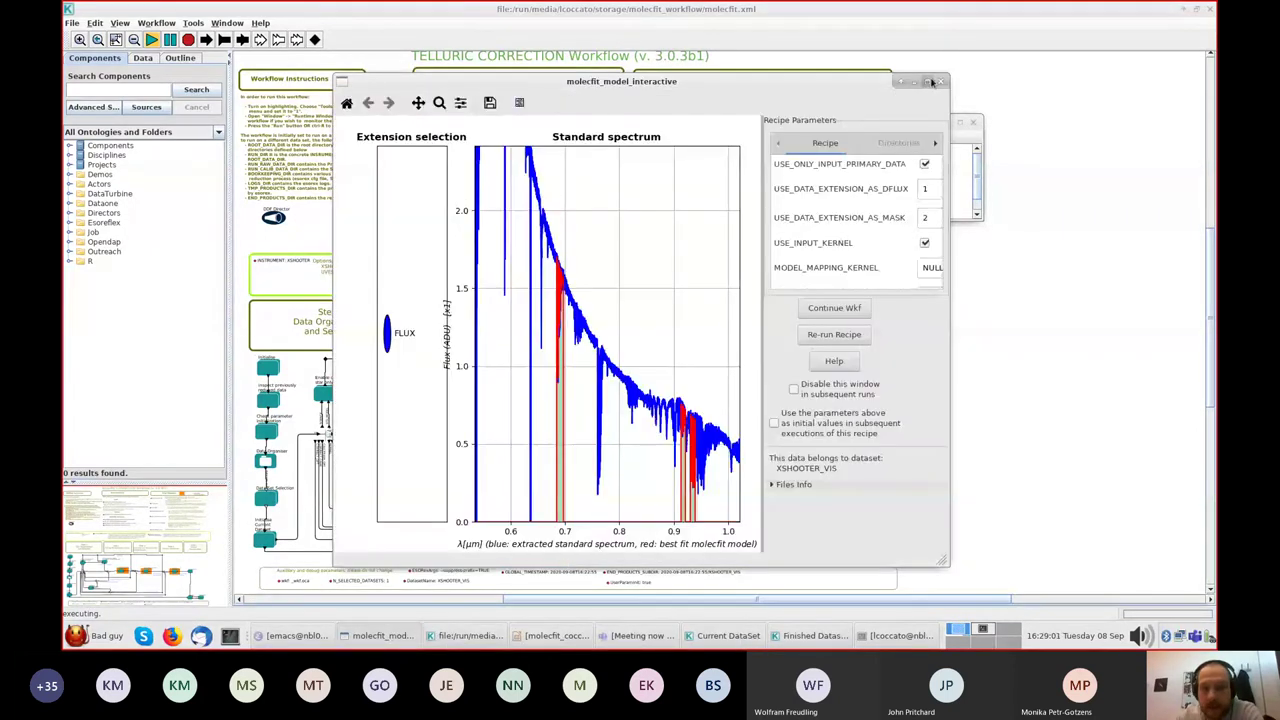
# - Maximize the molecfit_model_interactive window, and widen its recipe parameters area after consulting the notes in emacs
pyautogui.click(931, 82)
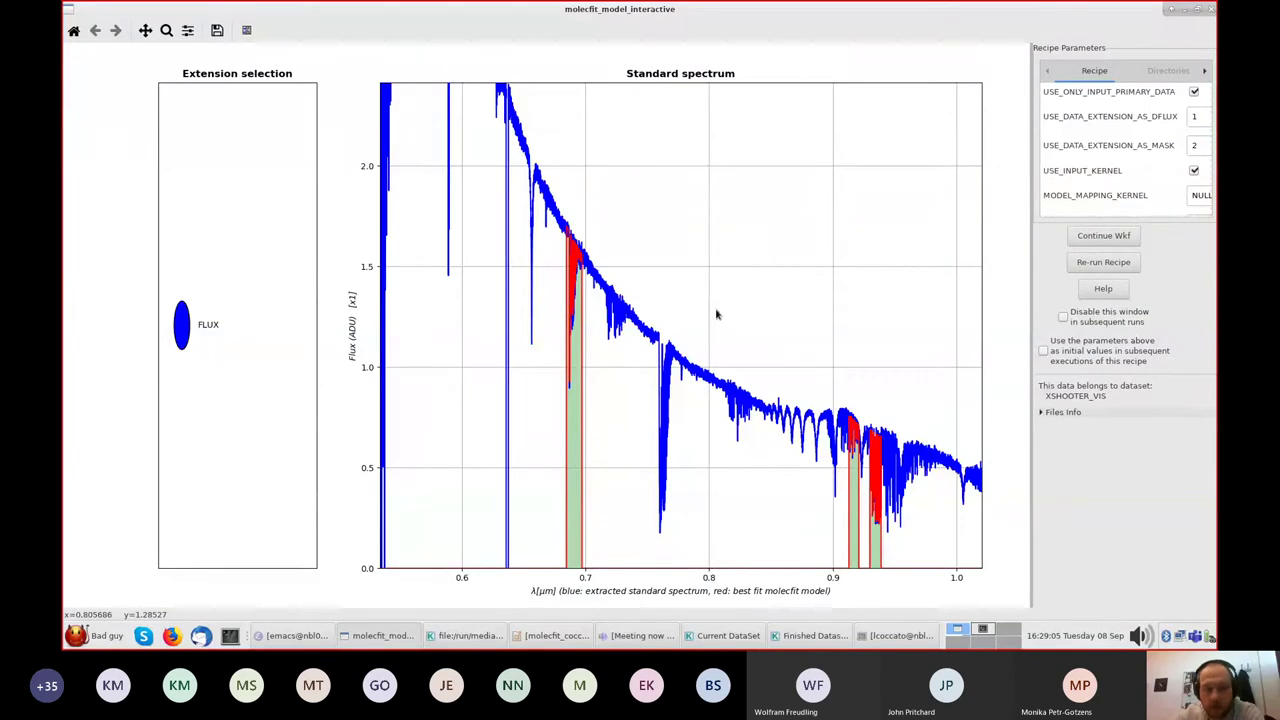
pyautogui.moveTo(716, 314)
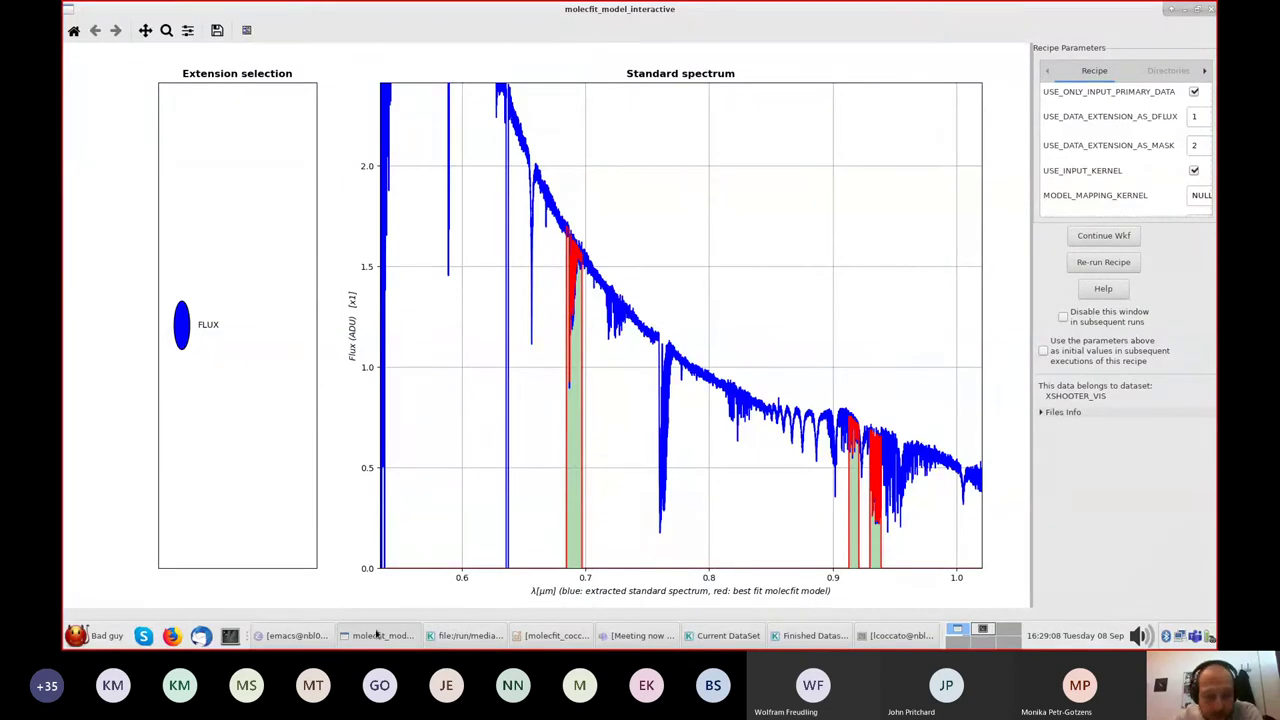
pyautogui.click(297, 638)
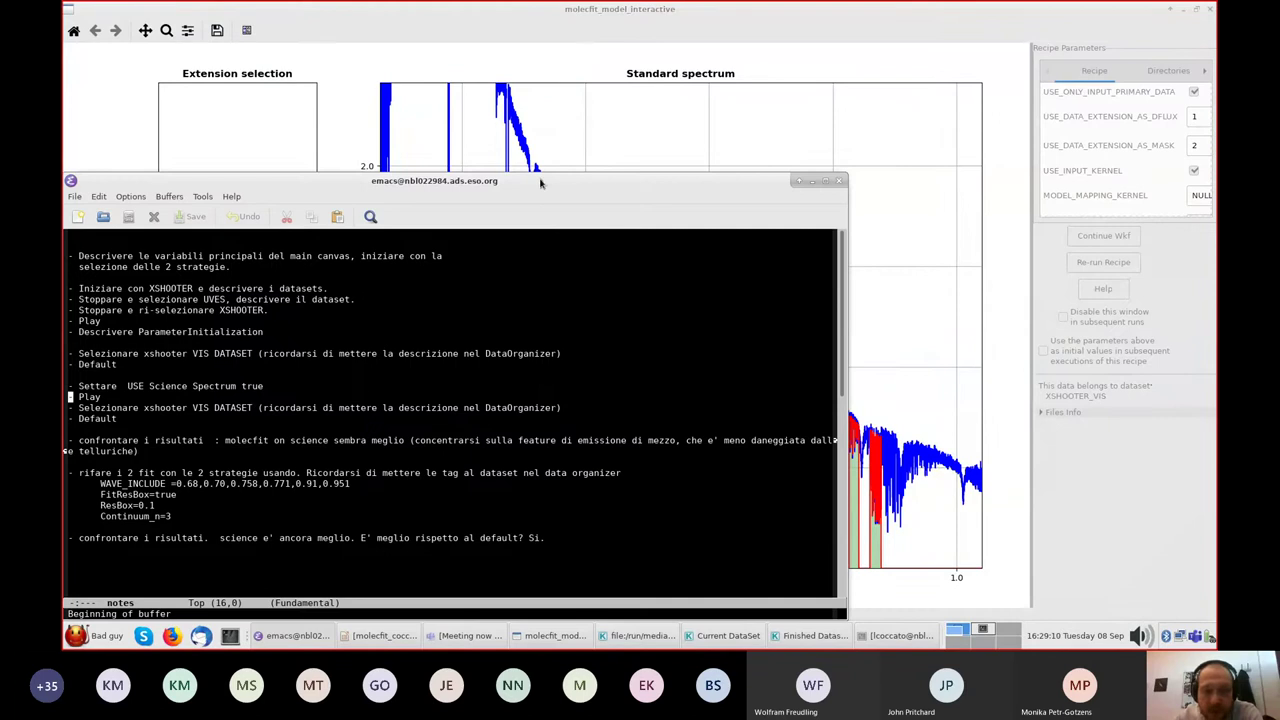
pyautogui.moveTo(538, 178)
pyautogui.mouseDown()
pyautogui.moveTo(590, 172)
pyautogui.moveTo(556, 173)
pyautogui.mouseUp()
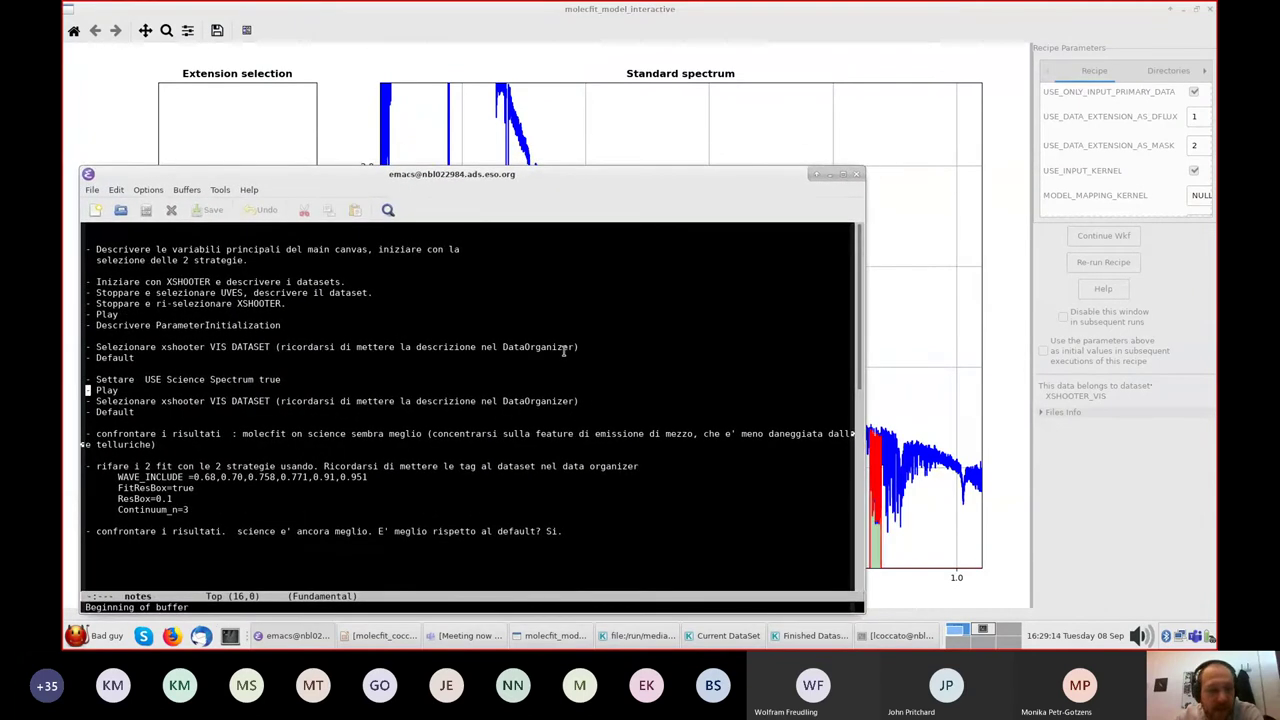
pyautogui.click(1032, 128)
pyautogui.moveTo(1032, 128); pyautogui.dragTo(920, 134)
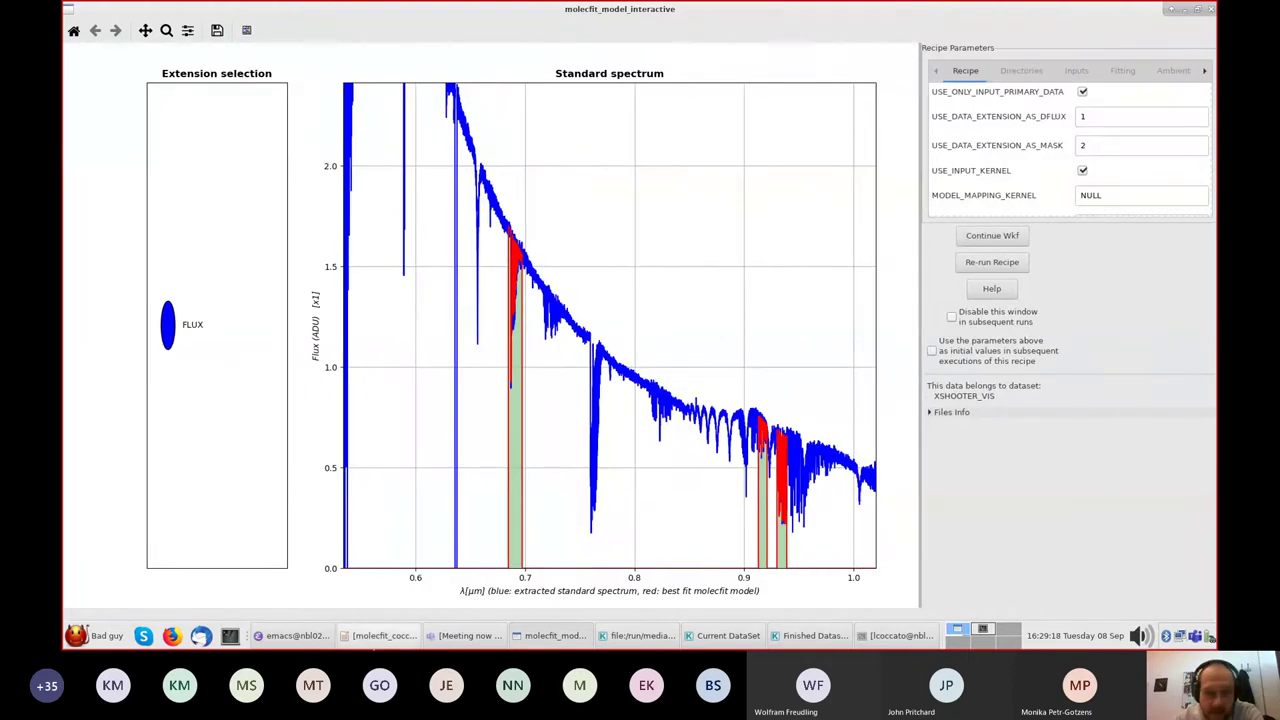
# - Copy the WAVE_INCLUDE value 0.68,0.70,0.758,0.771,0.91,0.951 from the emacs notes and return to the molecfit model window
pyautogui.click(292, 635)
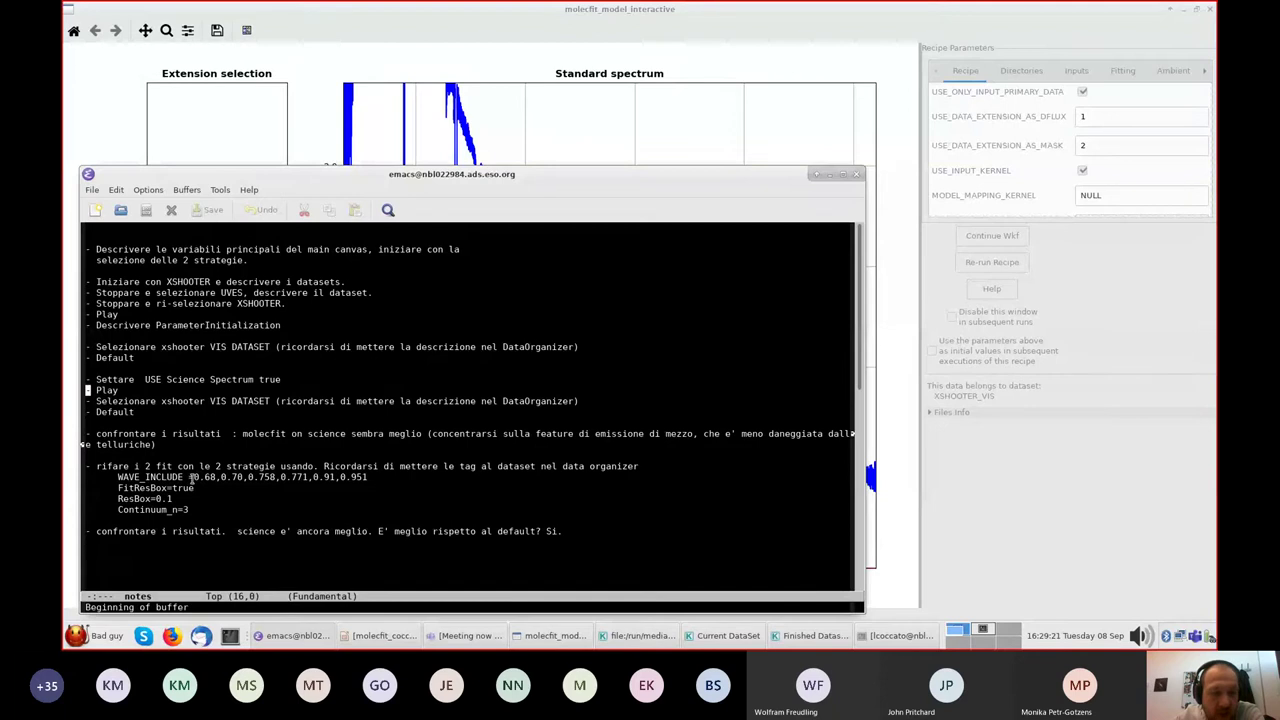
pyautogui.moveTo(193, 477); pyautogui.dragTo(367, 477)
pyautogui.hotkey('ctrl', 'c')
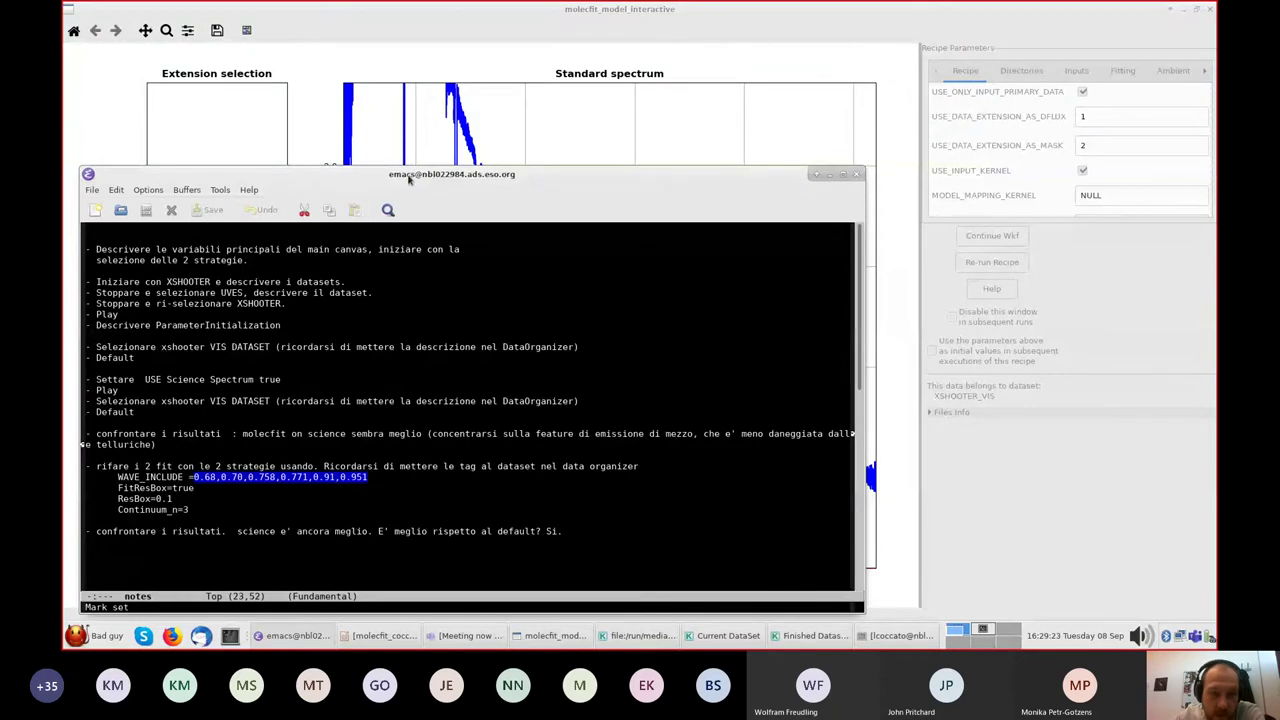
pyautogui.moveTo(408, 178); pyautogui.dragTo(408, 438)
pyautogui.click(586, 217)
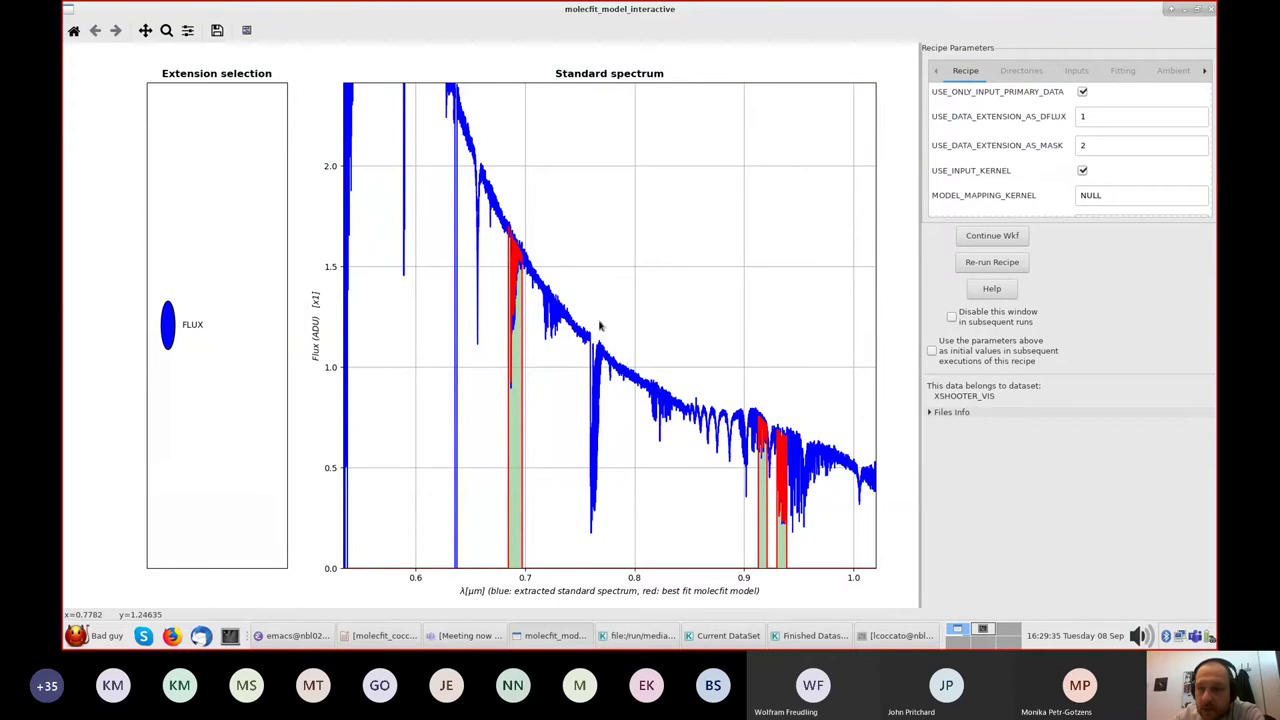
# - Set the WAVE_INCLUDE recipe parameter to 0.68,0.70,0.758,0.771,0.91,0.951
pyautogui.scroll(-1, 938, 84)
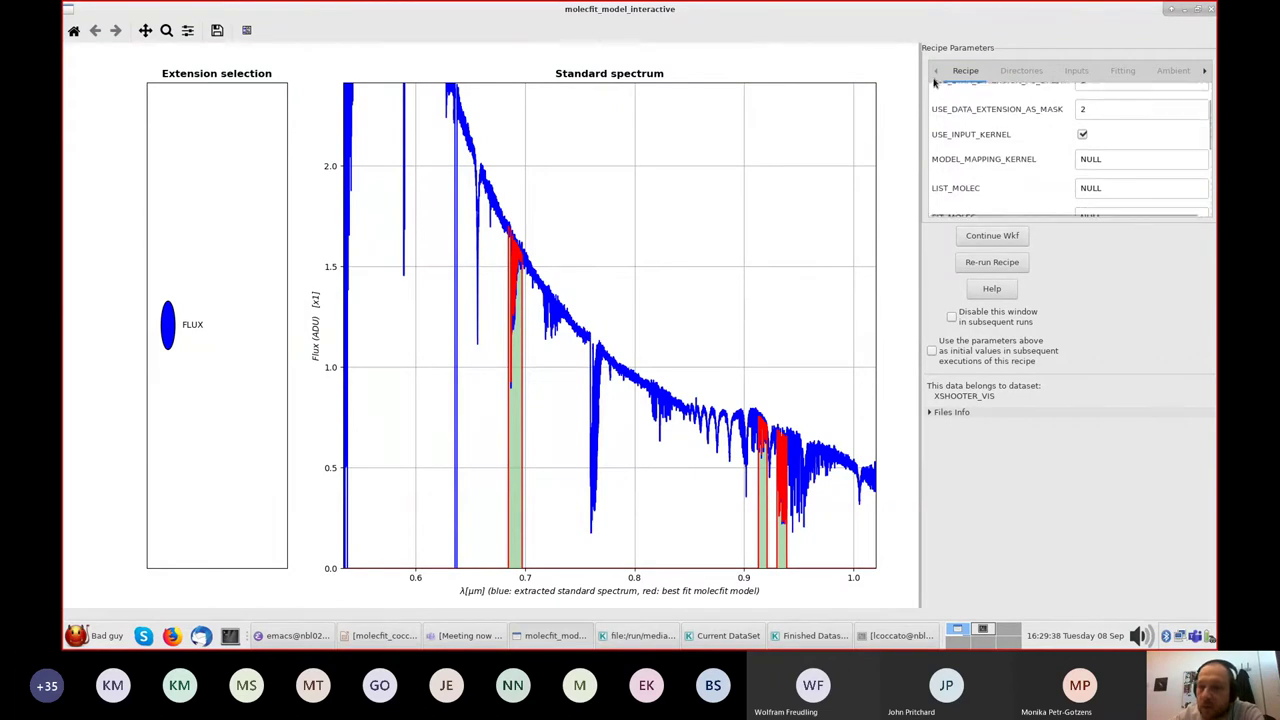
pyautogui.scroll(-4, 1095, 147)
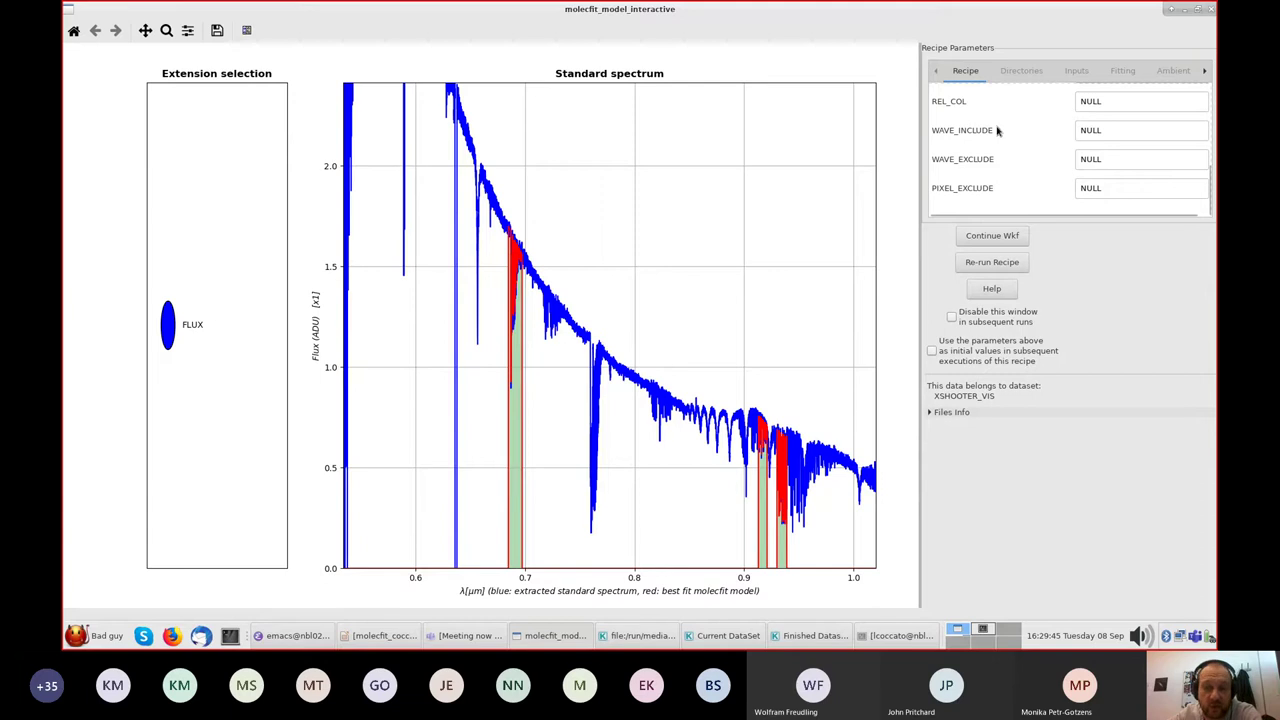
pyautogui.click(1118, 133)
pyautogui.press('BackSpace')
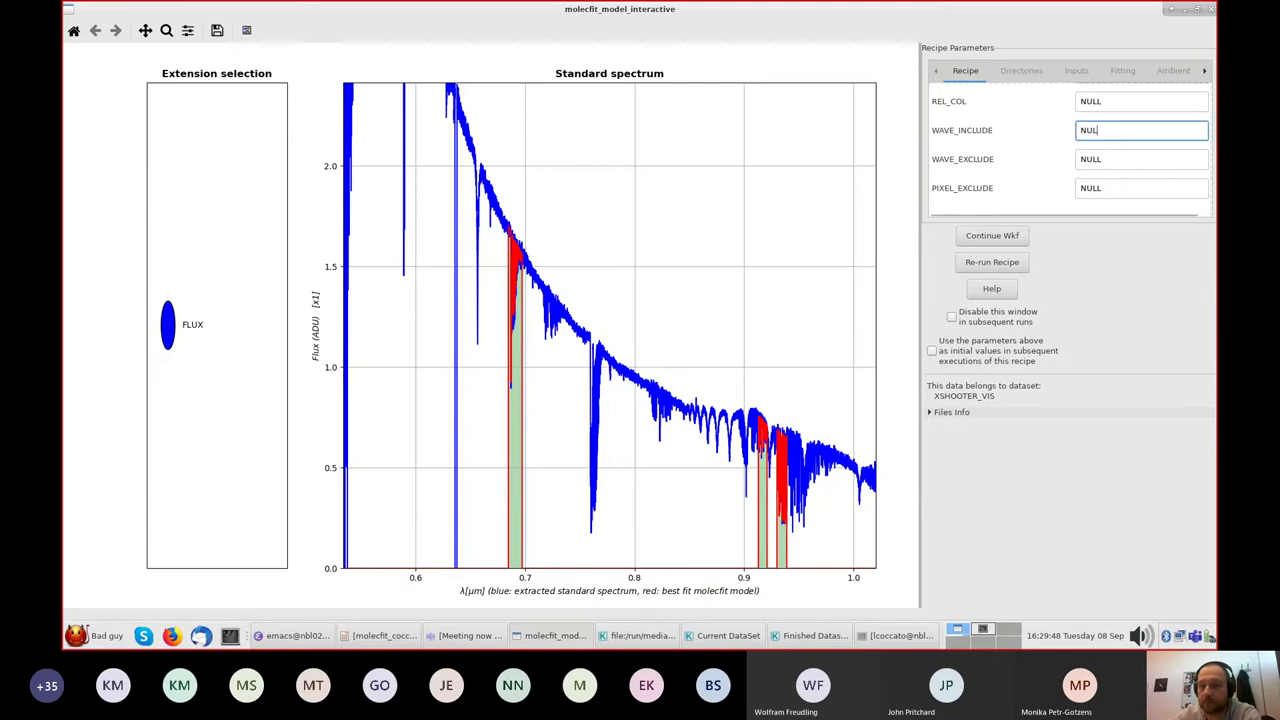
pyautogui.press('BackSpace')
pyautogui.press('BackSpace')
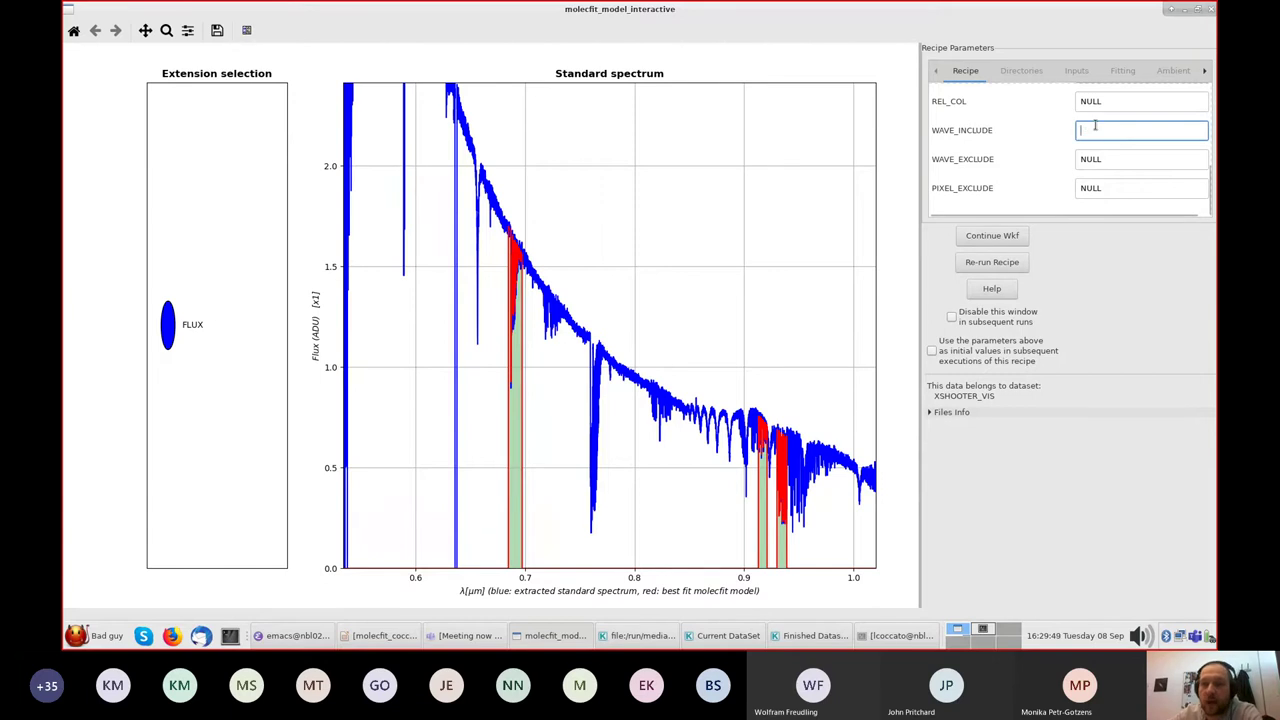
pyautogui.hotkey('ctrl', 'v')
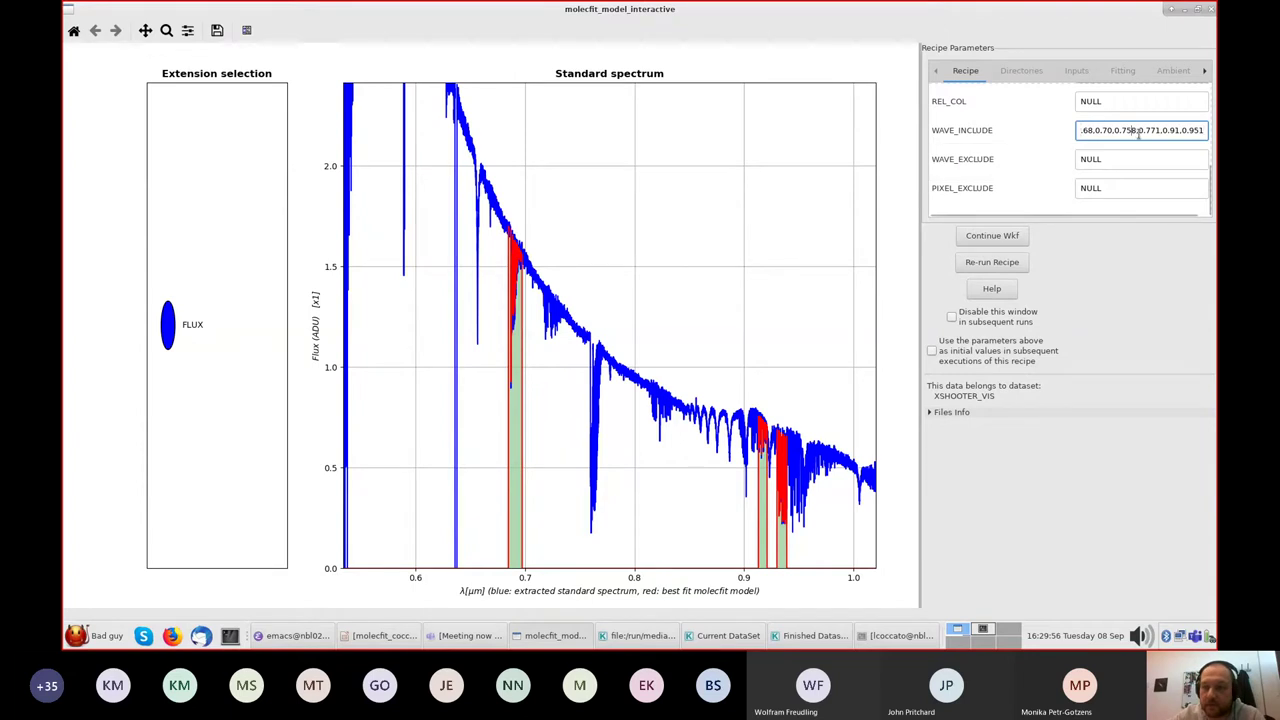
pyautogui.press('Home')
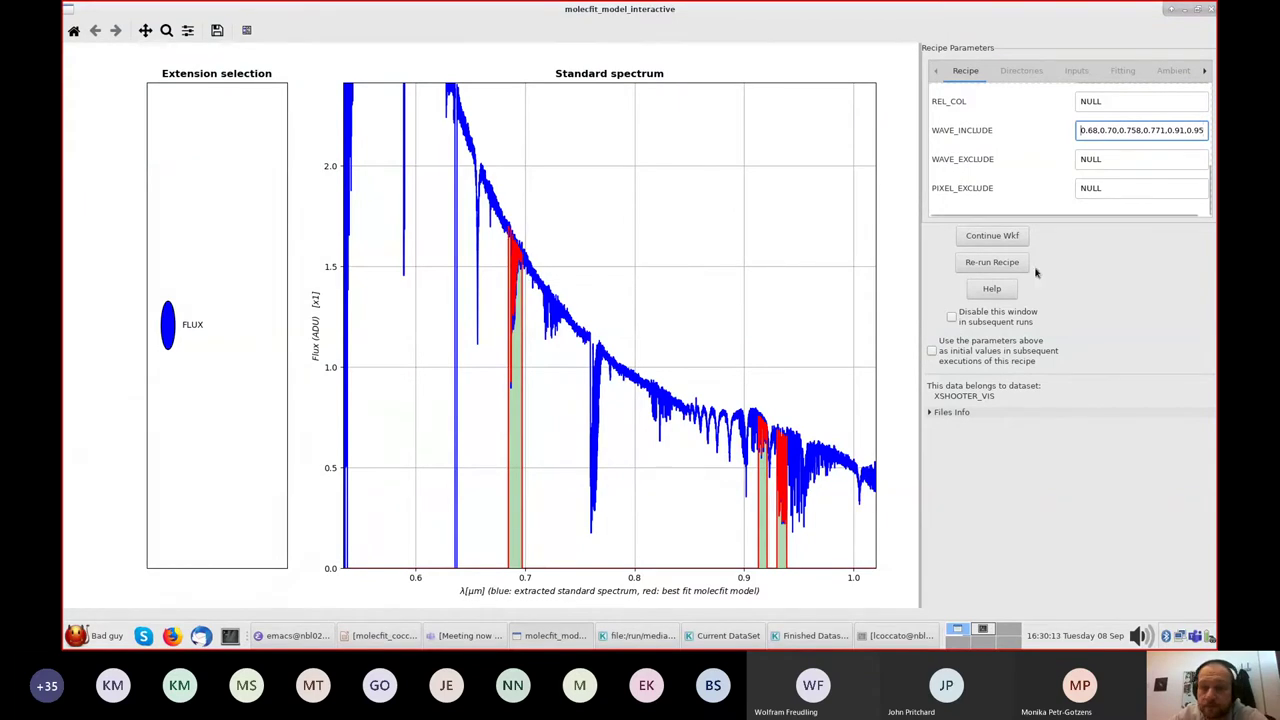
# - Check the emacs notes and compare the best fit with the standard spectrum closely around 0.693 µm
pyautogui.click(295, 636)
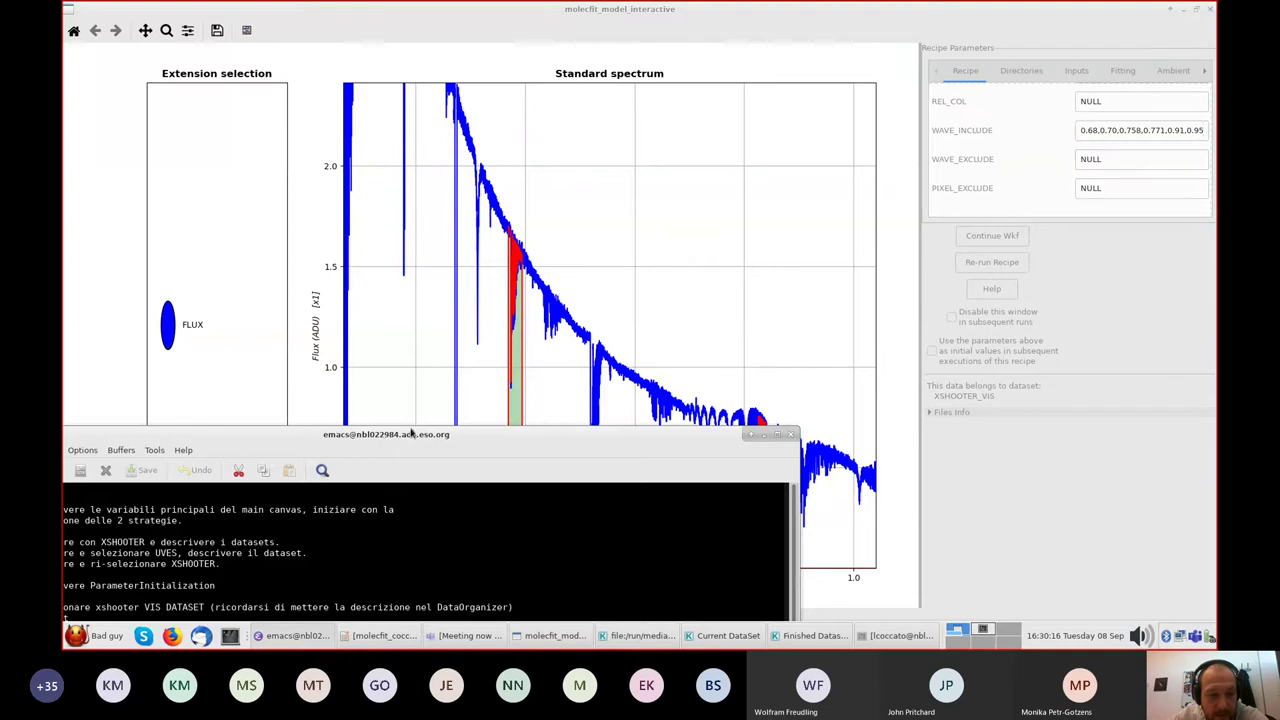
pyautogui.moveTo(410, 432); pyautogui.dragTo(514, 105)
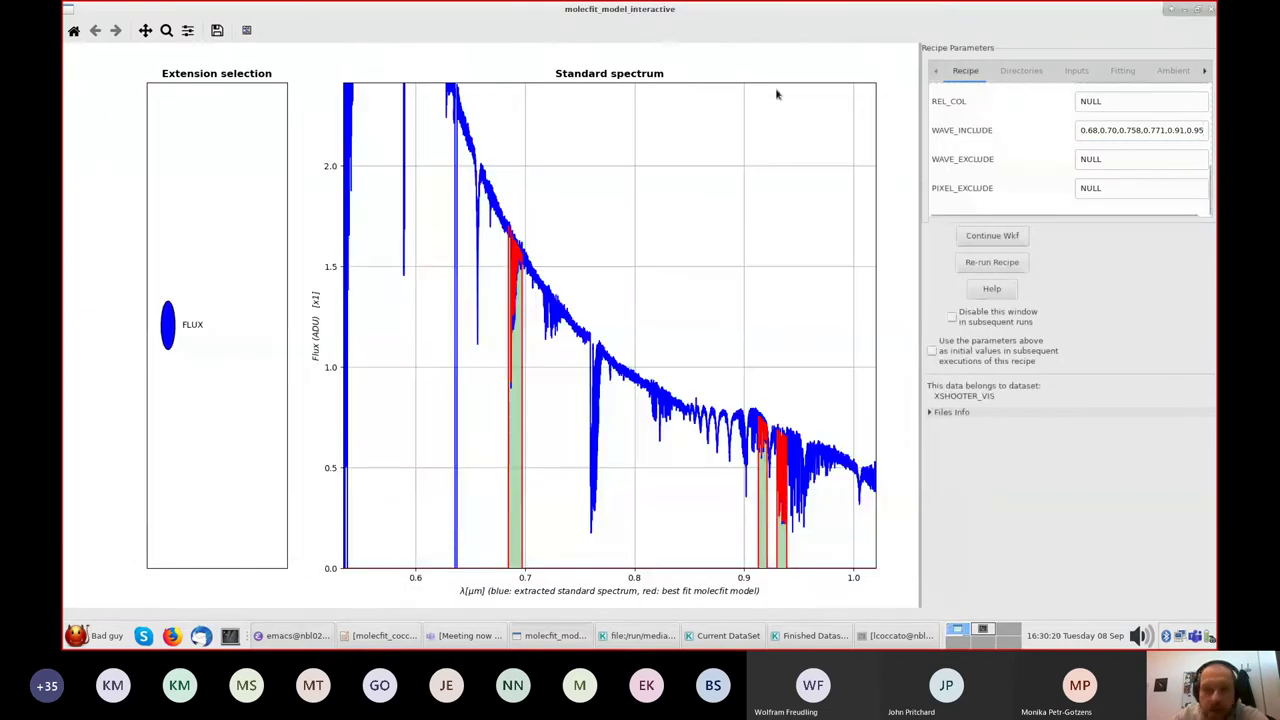
pyautogui.click(800, 72)
pyautogui.click(166, 30)
pyautogui.moveTo(492, 213); pyautogui.dragTo(541, 366)
pyautogui.moveTo(530, 271); pyautogui.dragTo(541, 366)
pyautogui.moveTo(584, 138); pyautogui.dragTo(680, 340)
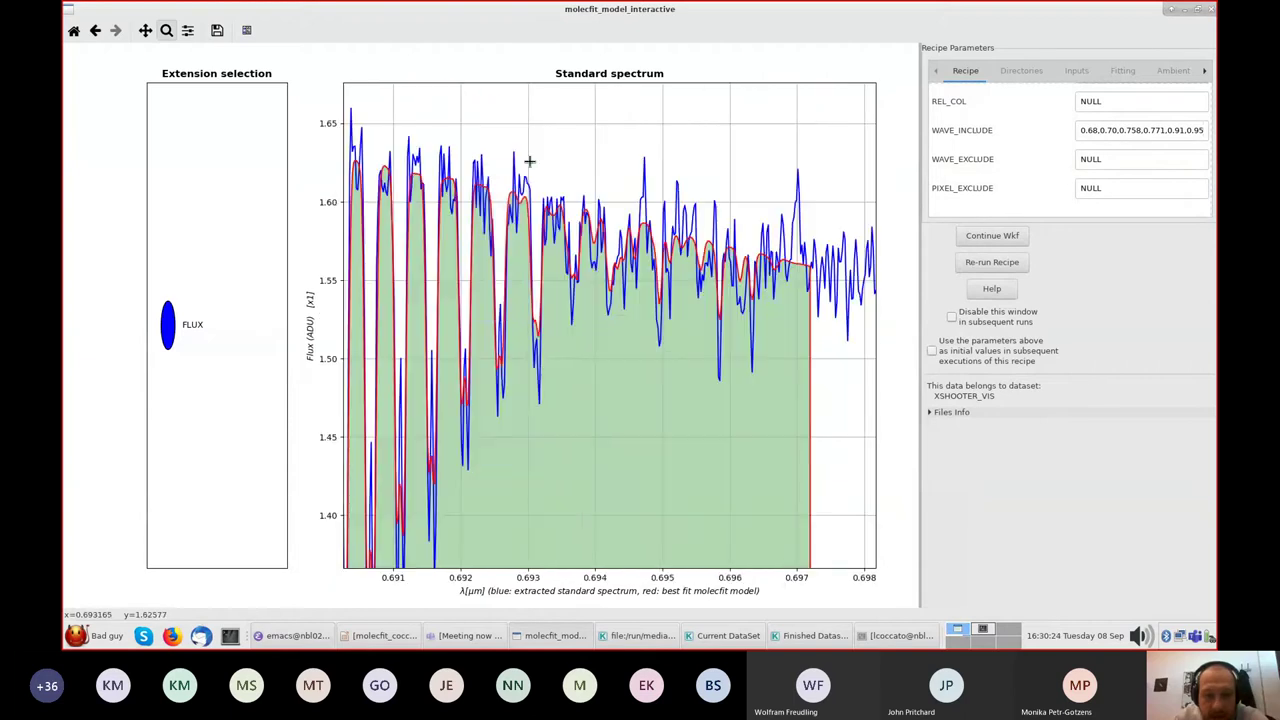
pyautogui.moveTo(470, 164); pyautogui.dragTo(612, 453)
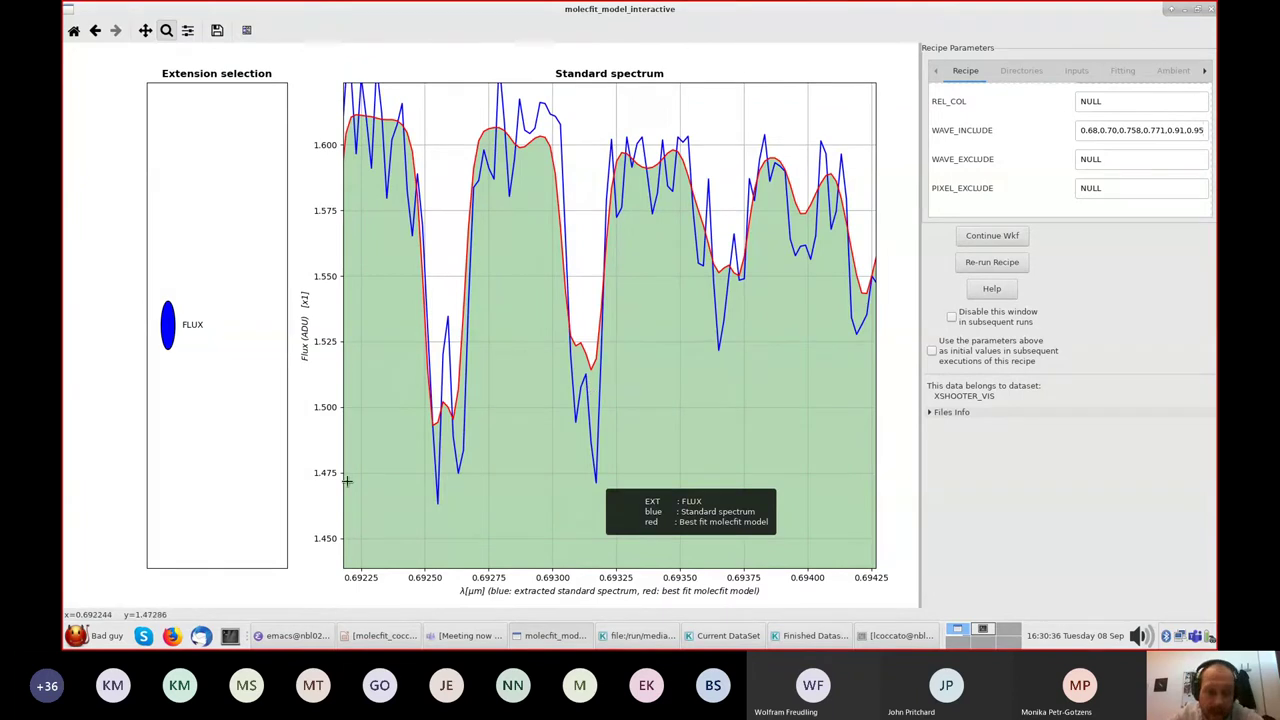
# - Consult the emacs notes, and enable FIT_RES_BOX in the molecfit model's fitting parameters, keeping FIT_RES_GAUSS enabled
pyautogui.click(313, 647)
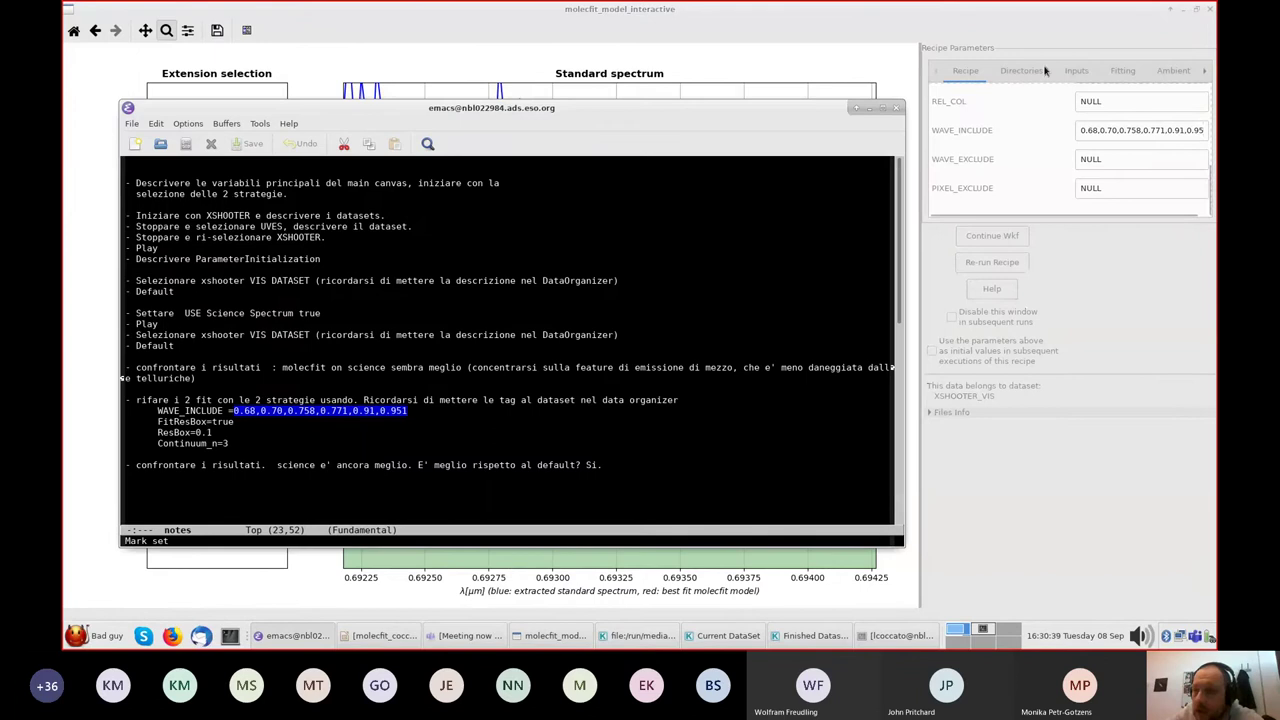
pyautogui.click(1122, 70)
pyautogui.scroll(-5, 1055, 162)
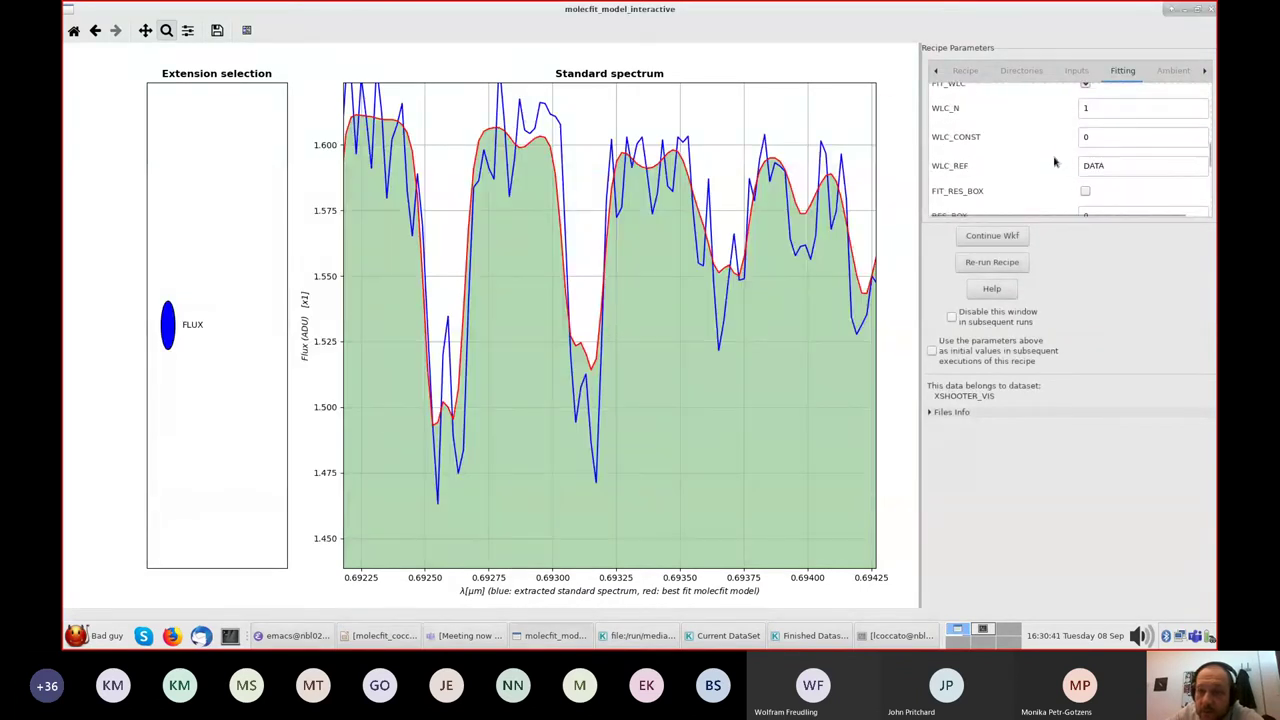
pyautogui.scroll(-3, 1055, 162)
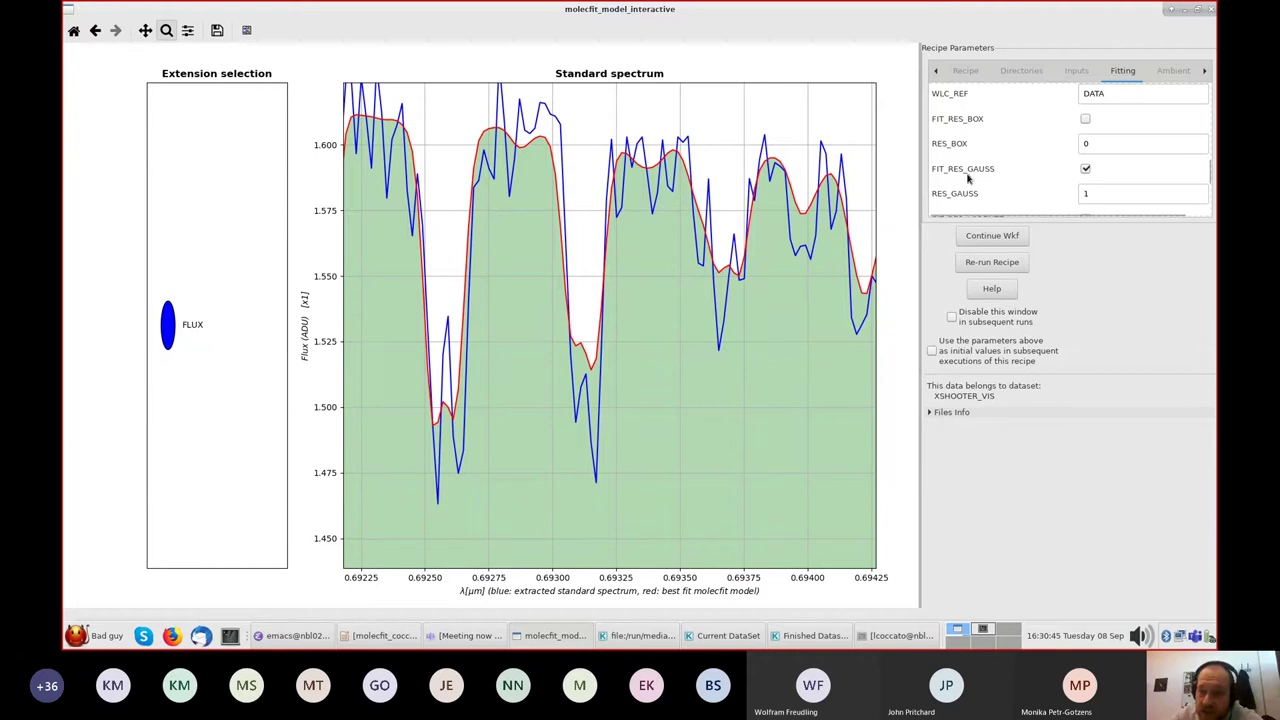
pyautogui.click(1085, 169)
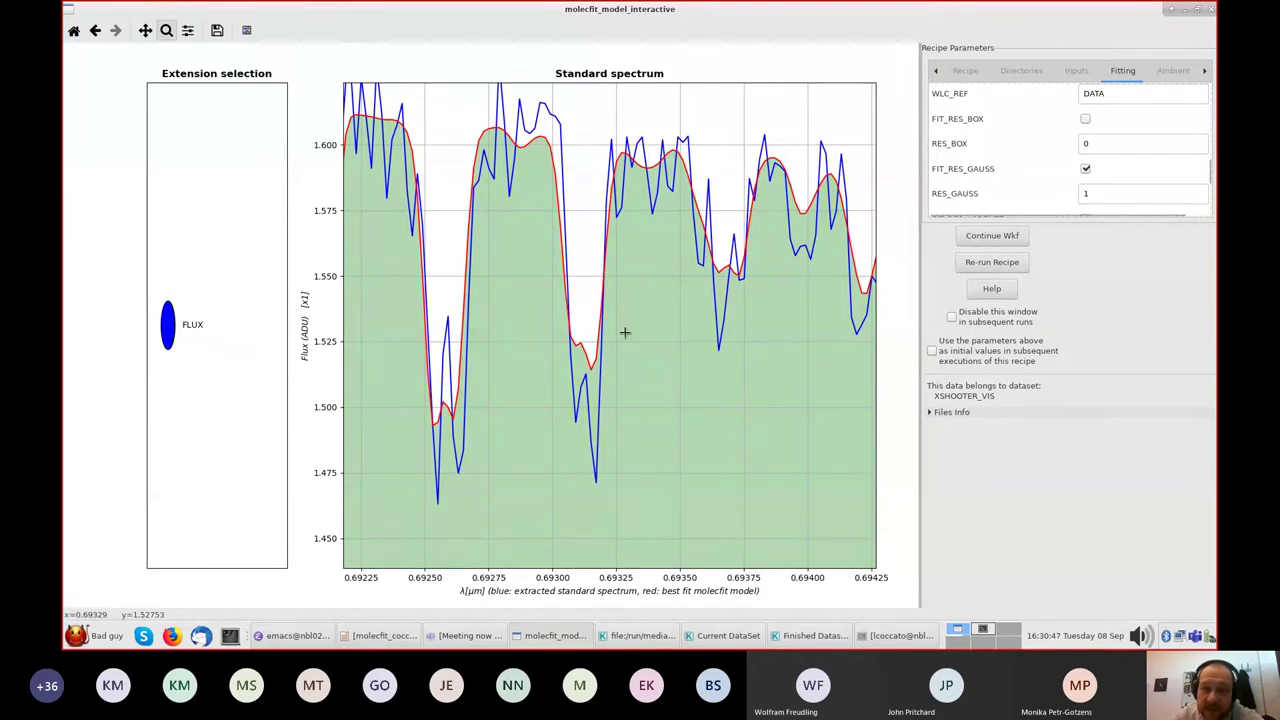
pyautogui.click(1086, 121)
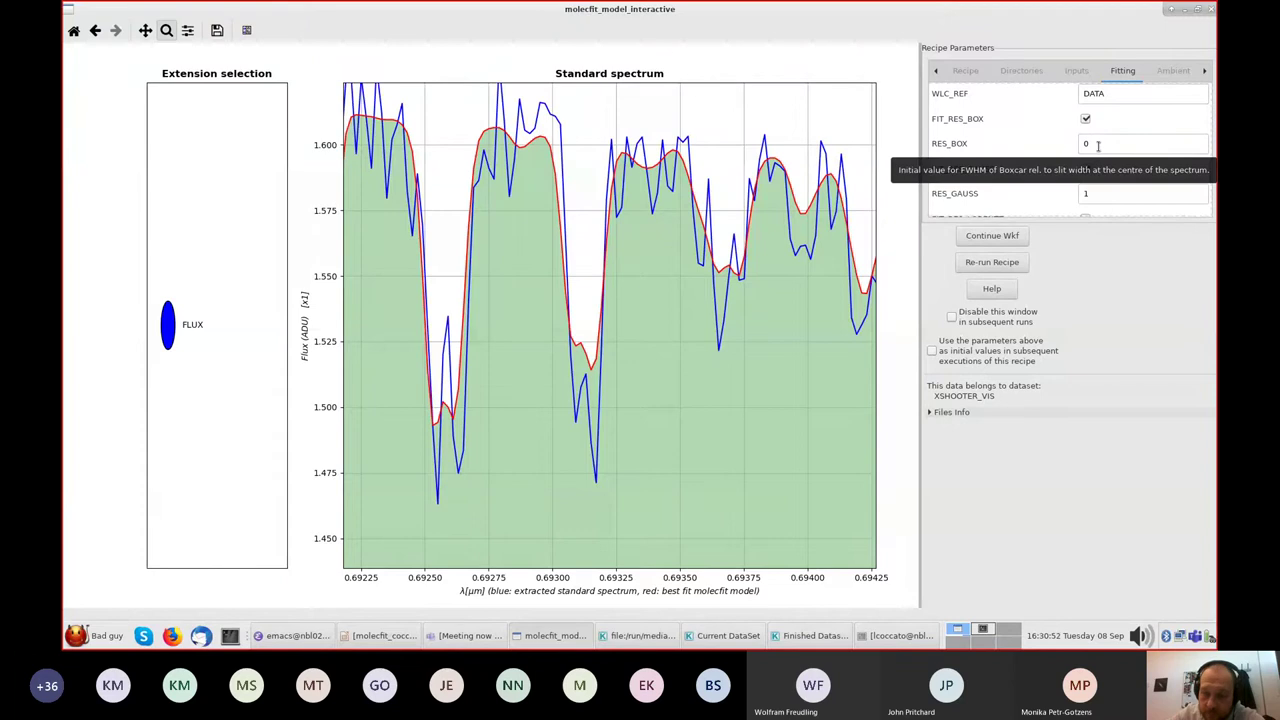
# - Set the RES_BOX fitting parameter to 0.1, checking the value against the emacs notes
pyautogui.doubleClick(1098, 146)
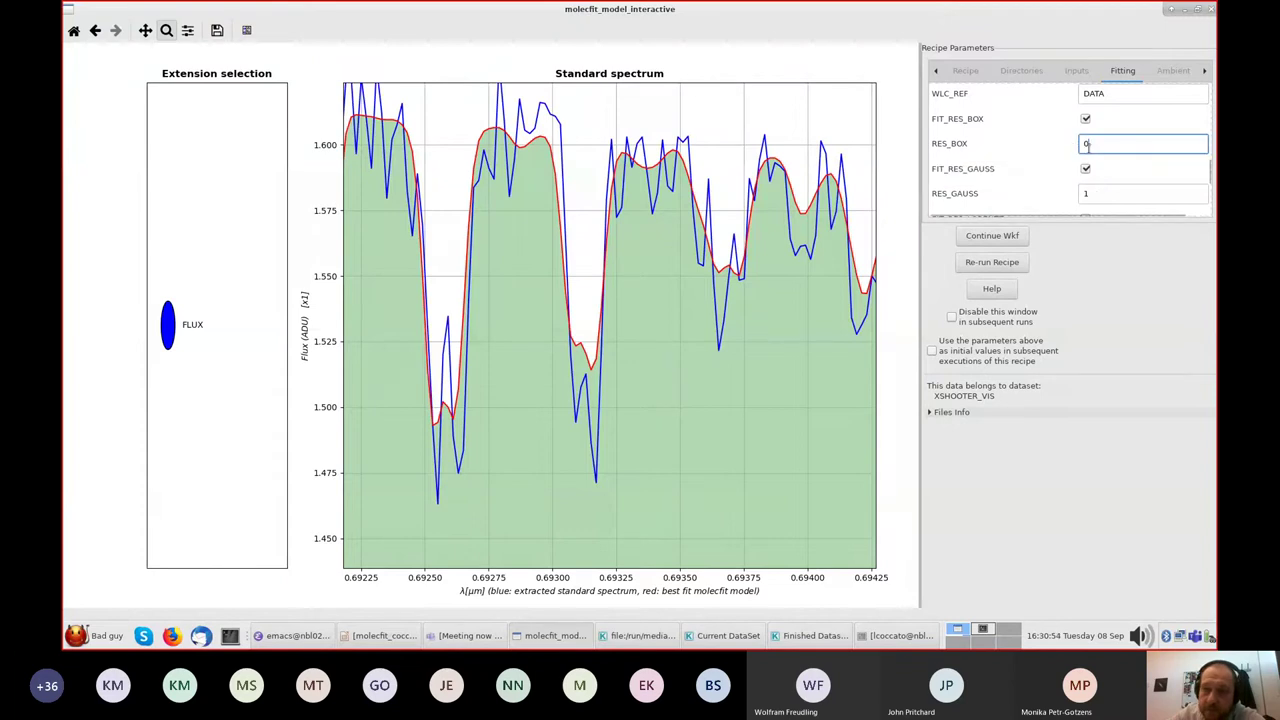
pyautogui.click(322, 645)
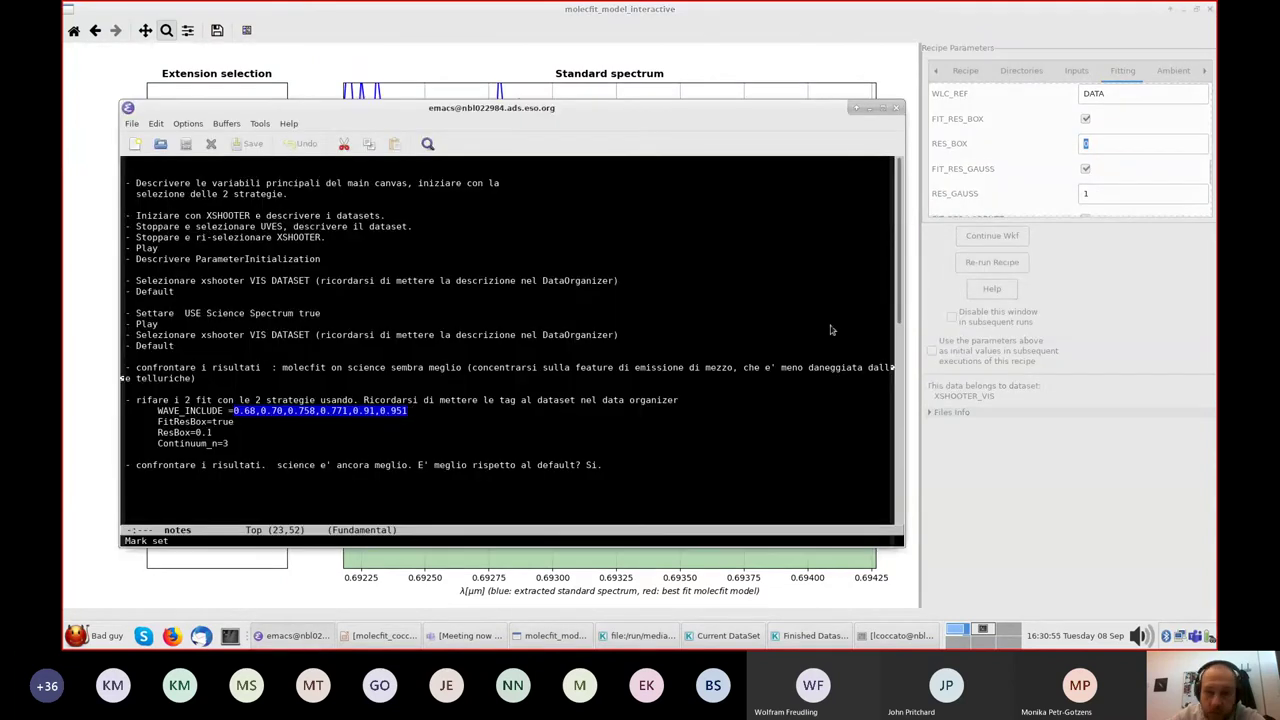
pyautogui.click(1100, 145)
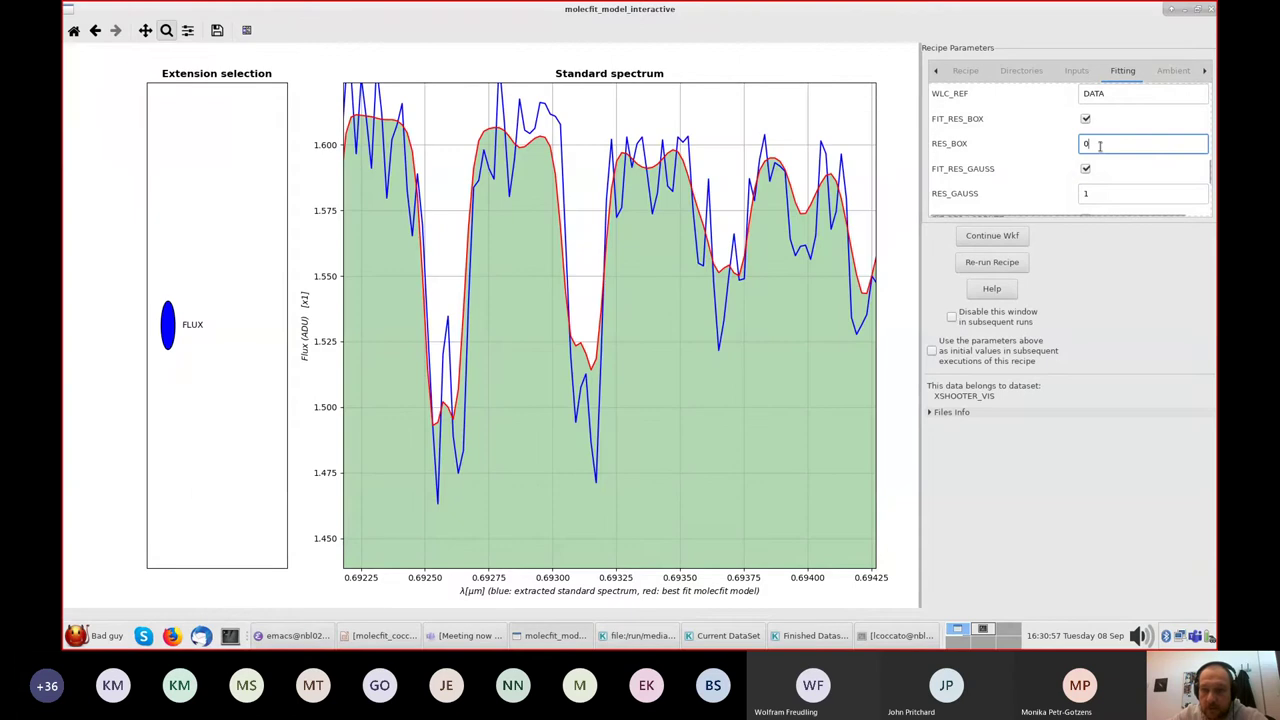
pyautogui.write('0.')
pyautogui.press('BackSpace')
pyautogui.press('BackSpace')
pyautogui.press('BackSpace')
pyautogui.write('0.')
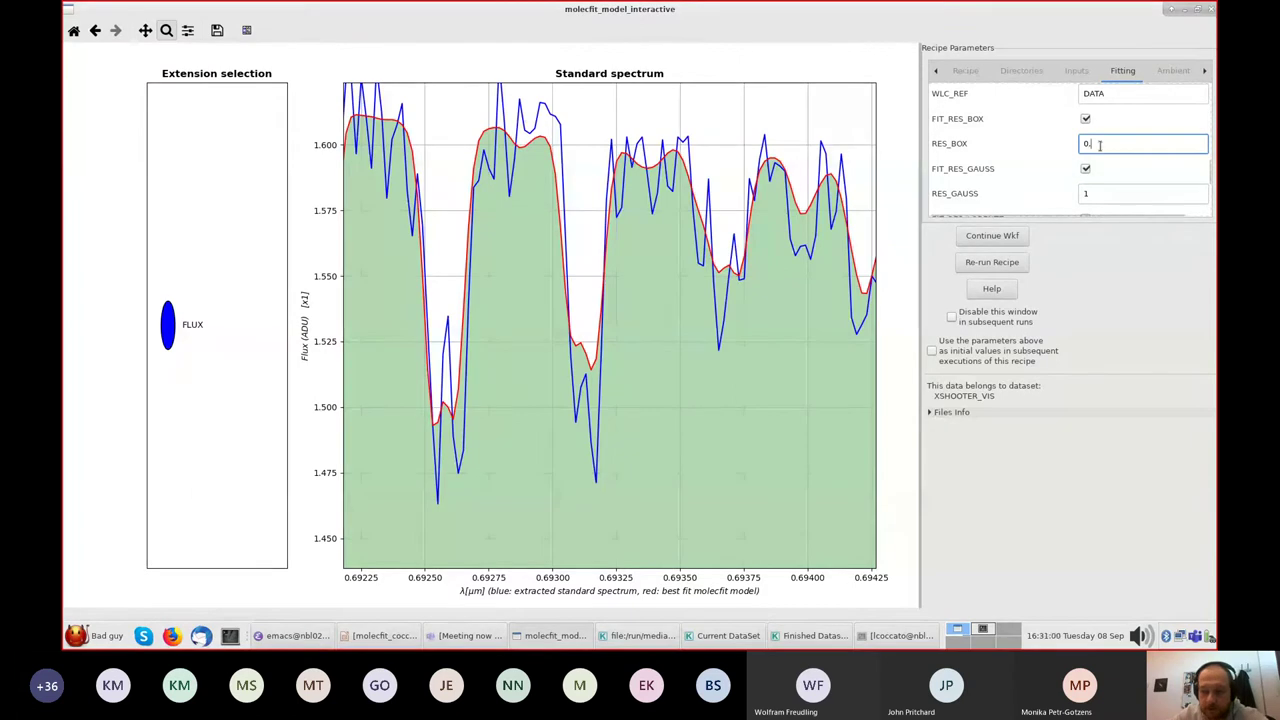
pyautogui.write('1')
# - Check the continuum setting in the emacs notes and set the CONTINUUM_N fitting parameter to 3
pyautogui.click(300, 636)
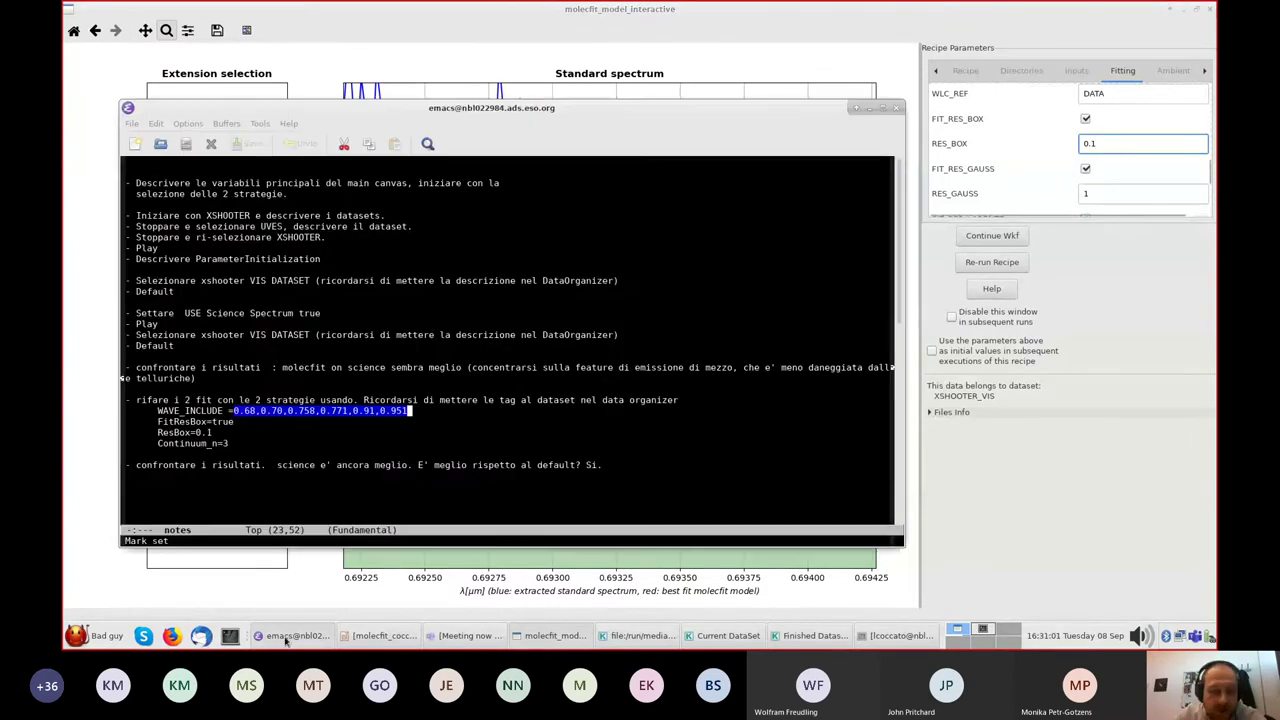
pyautogui.click(1151, 164)
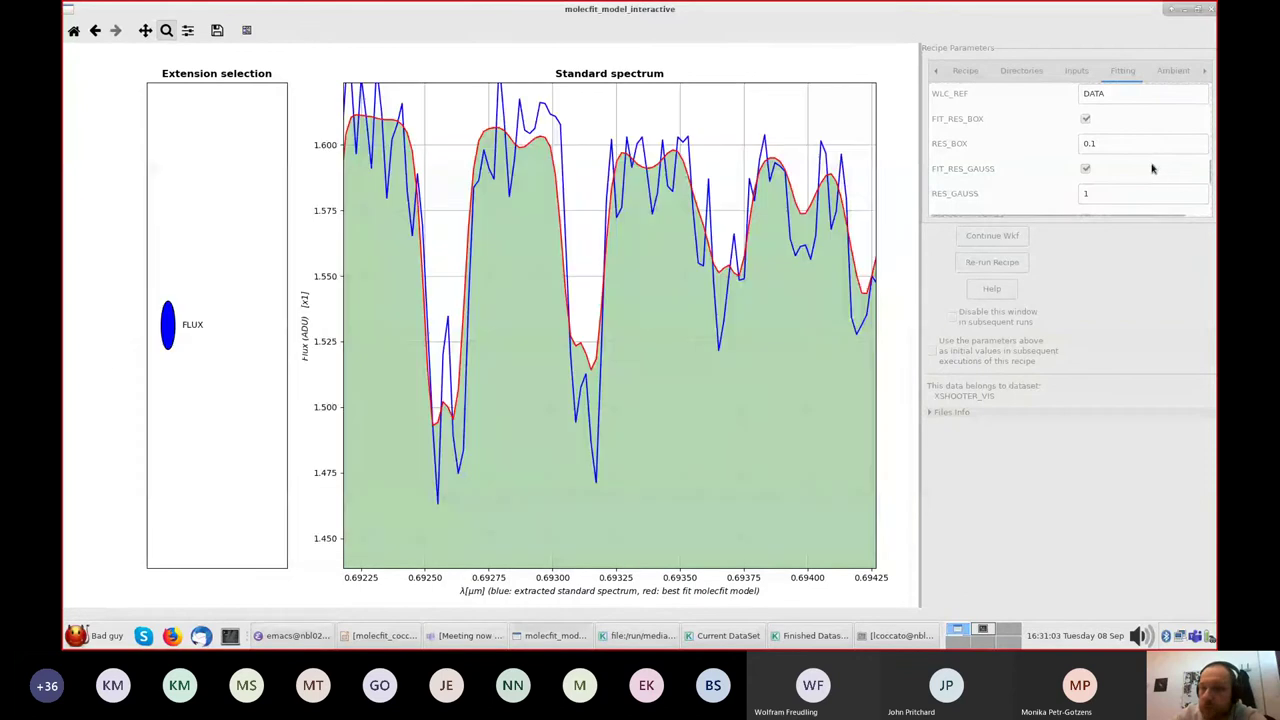
pyautogui.scroll(3, 1151, 164)
pyautogui.scroll(5, 1110, 152)
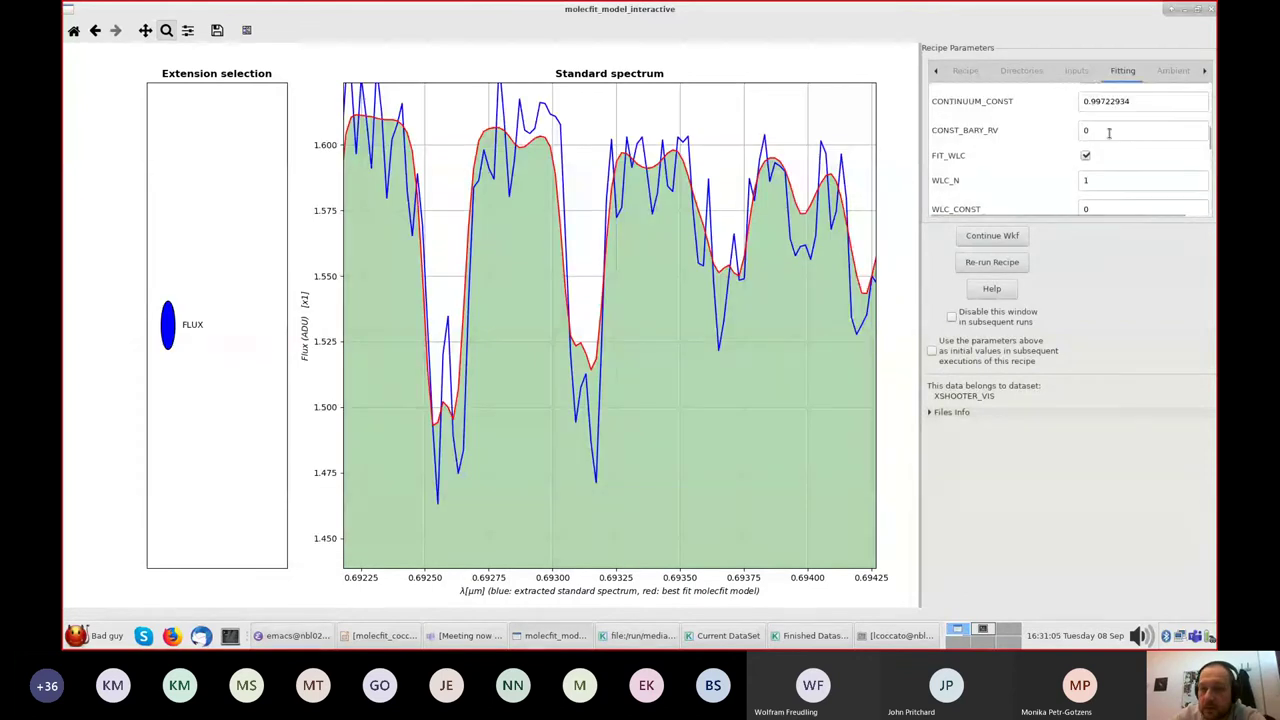
pyautogui.click(1094, 180)
pyautogui.press('BackSpace')
pyautogui.write('3')
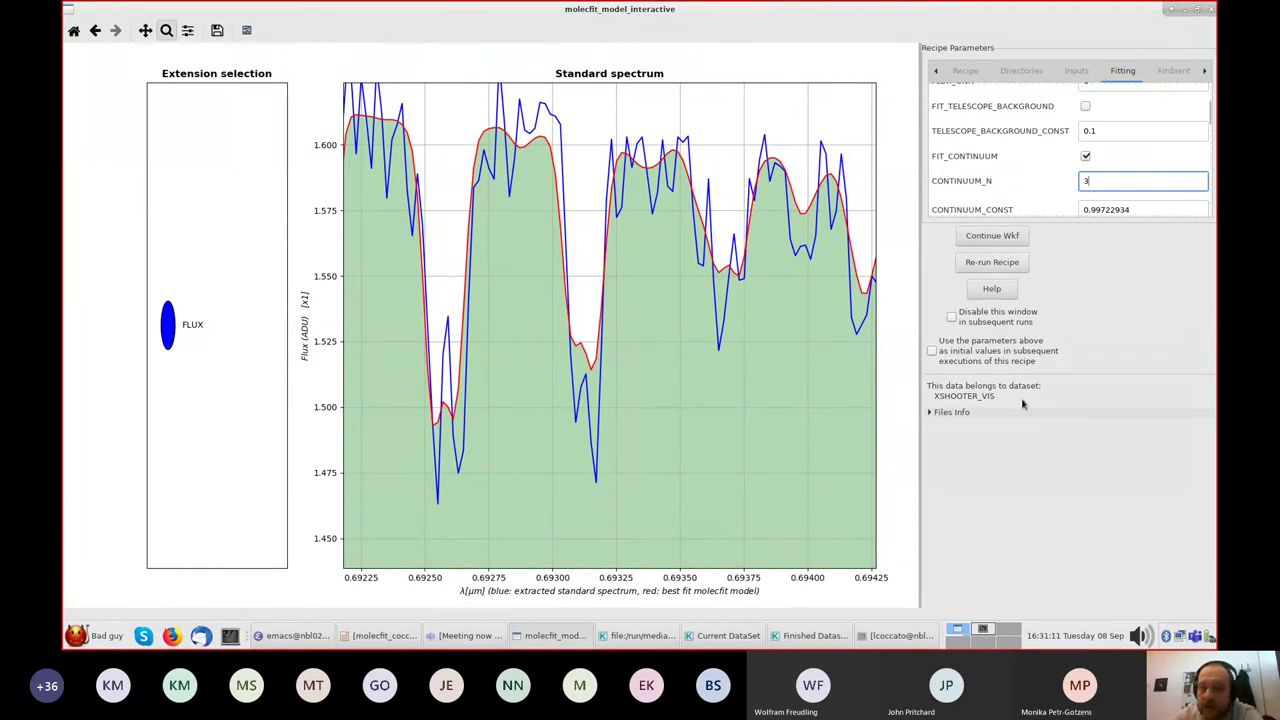
# - Re-run the molecfit model recipe with the new parameters and maximize its updated results window
pyautogui.click(995, 265)
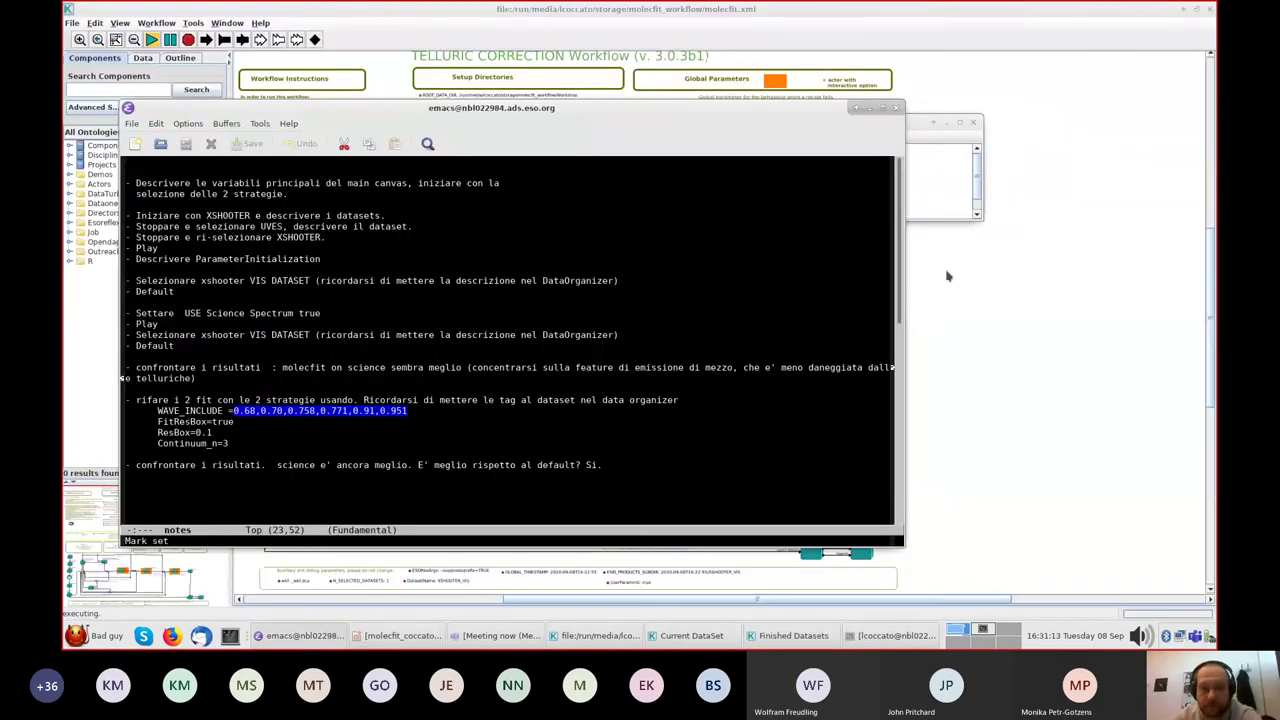
pyautogui.click(812, 8)
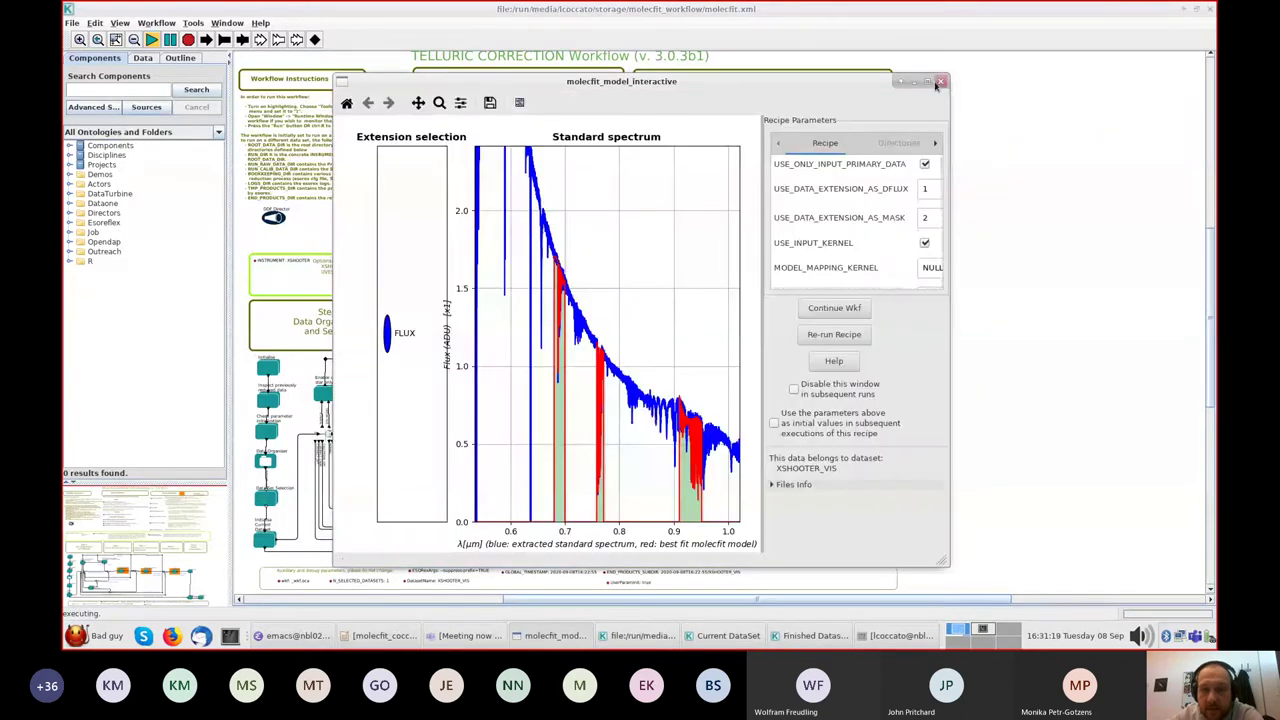
pyautogui.click(928, 82)
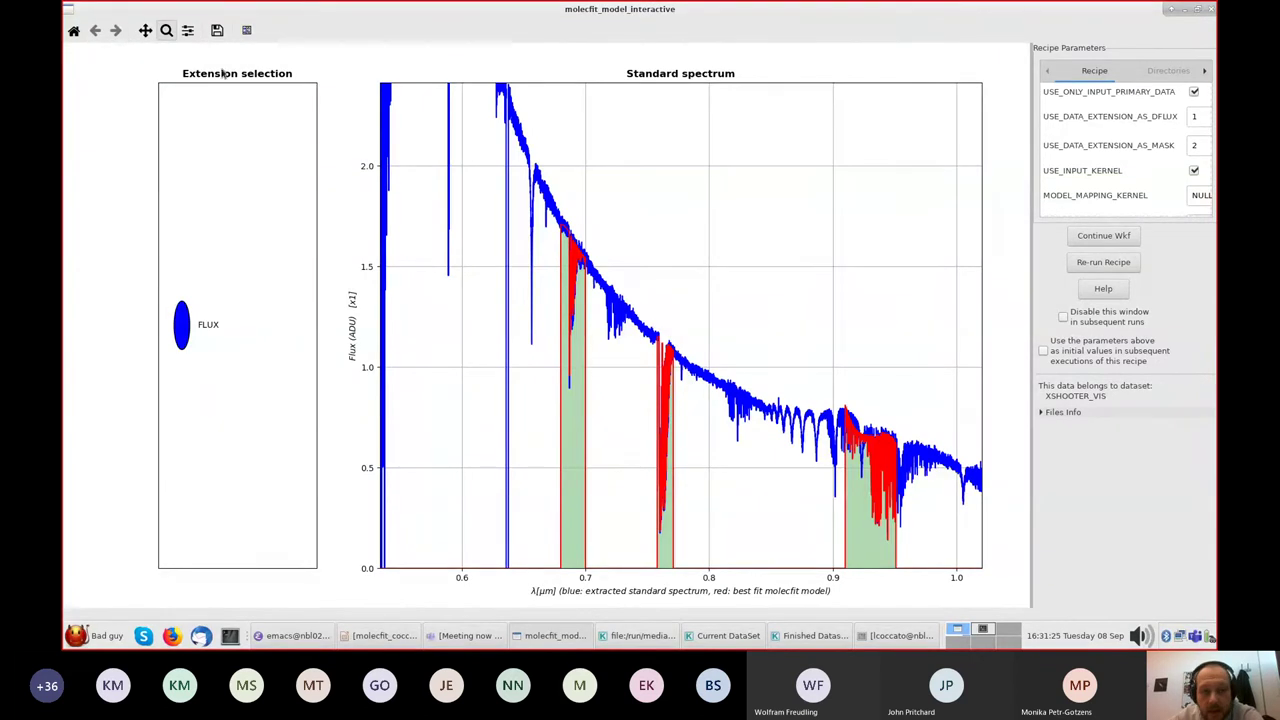
# - Compare the best fit with the standard spectrum closely around 0.6911 to 0.6918 µm, and restore the full plot view
pyautogui.moveTo(568, 228); pyautogui.dragTo(580, 343)
pyautogui.moveTo(447, 125); pyautogui.dragTo(540, 414)
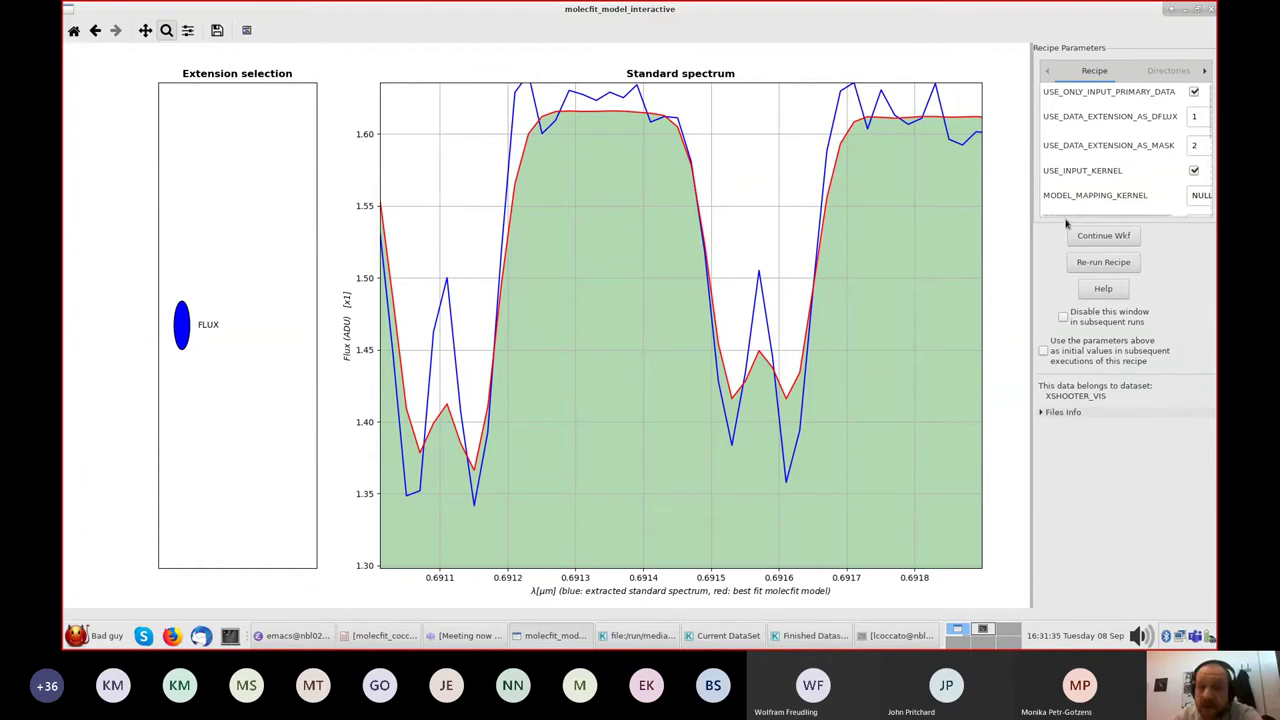
pyautogui.click(1093, 239)
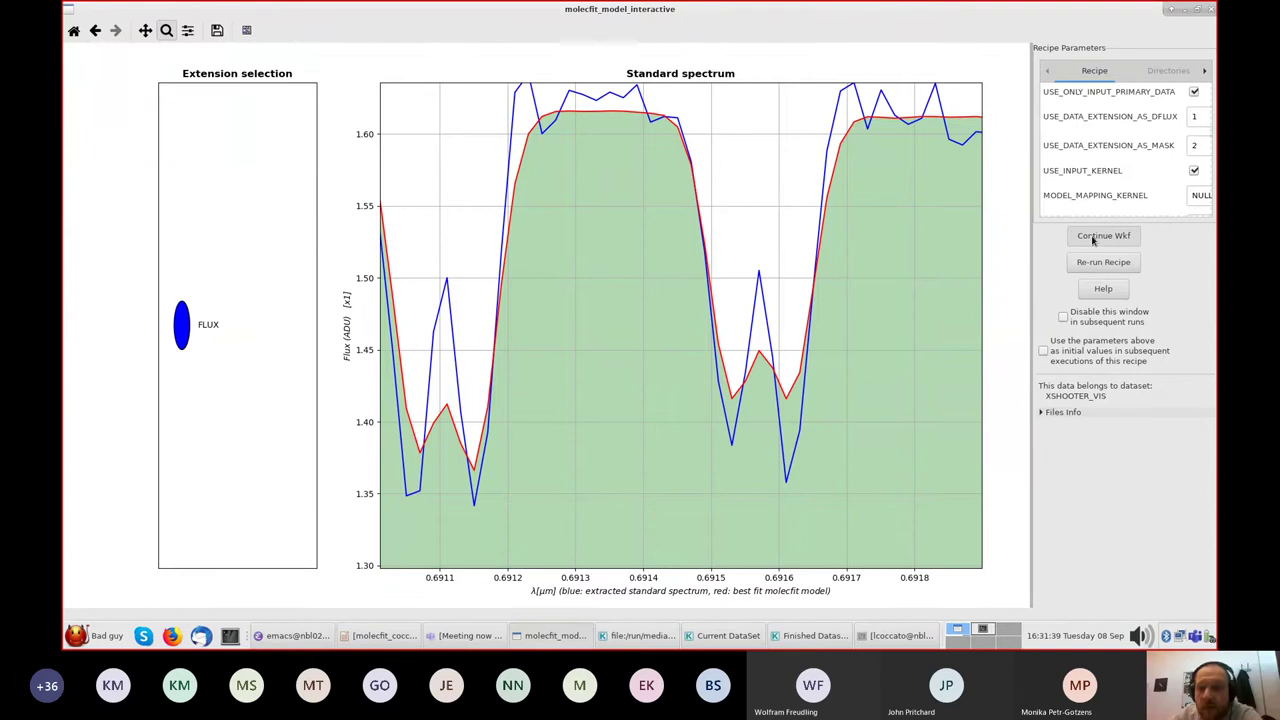
pyautogui.click(70, 38)
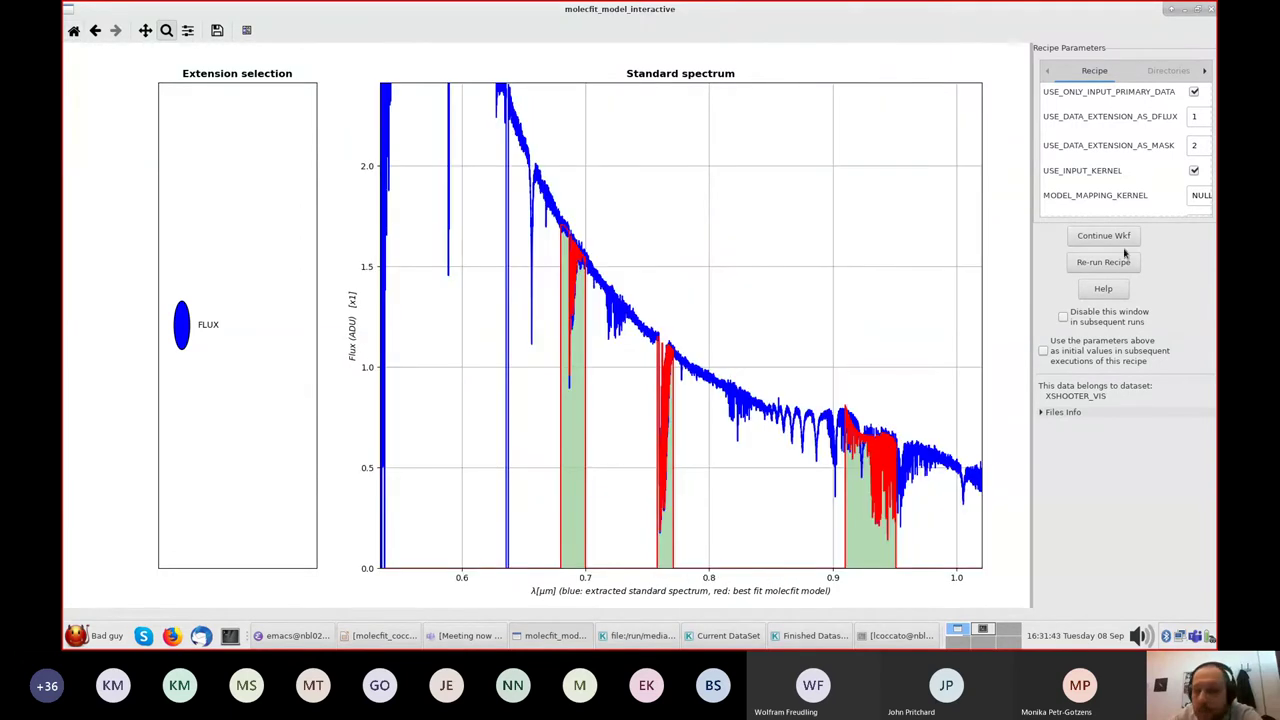
# - Continue the workflow from the model results through the calctrans and correct stages to the Product Explorer
pyautogui.click(1092, 234)
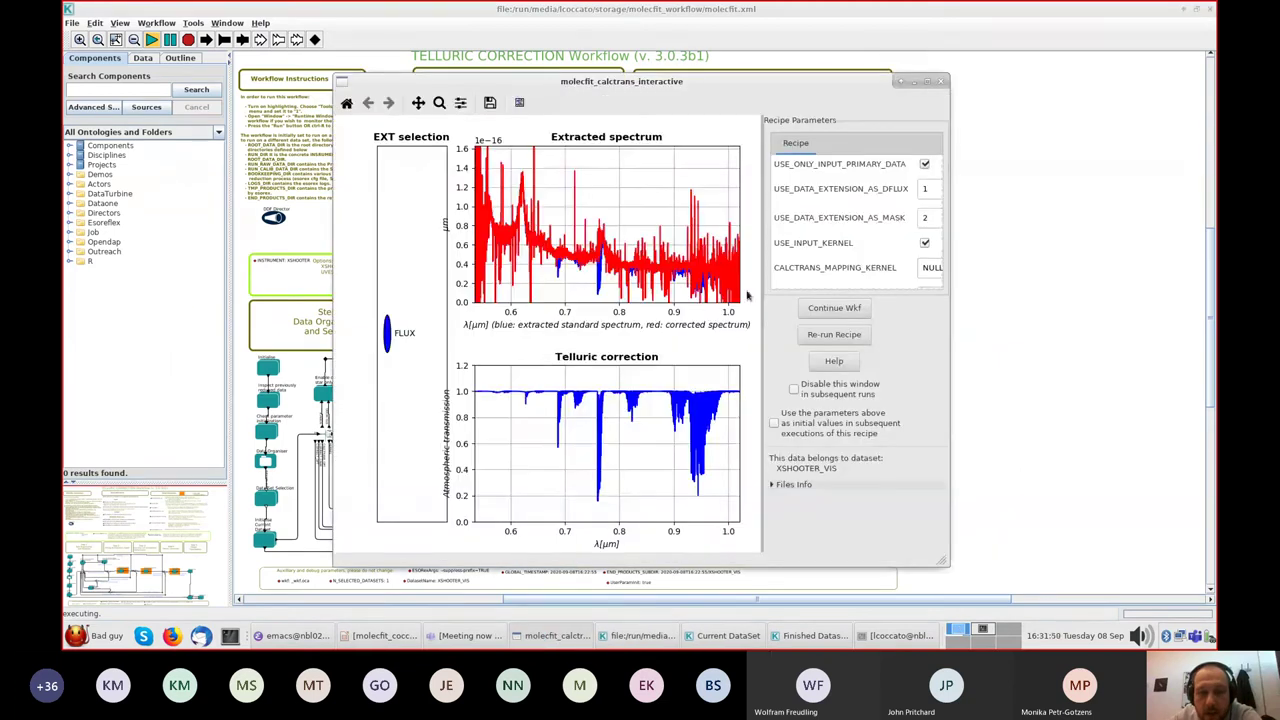
pyautogui.click(828, 309)
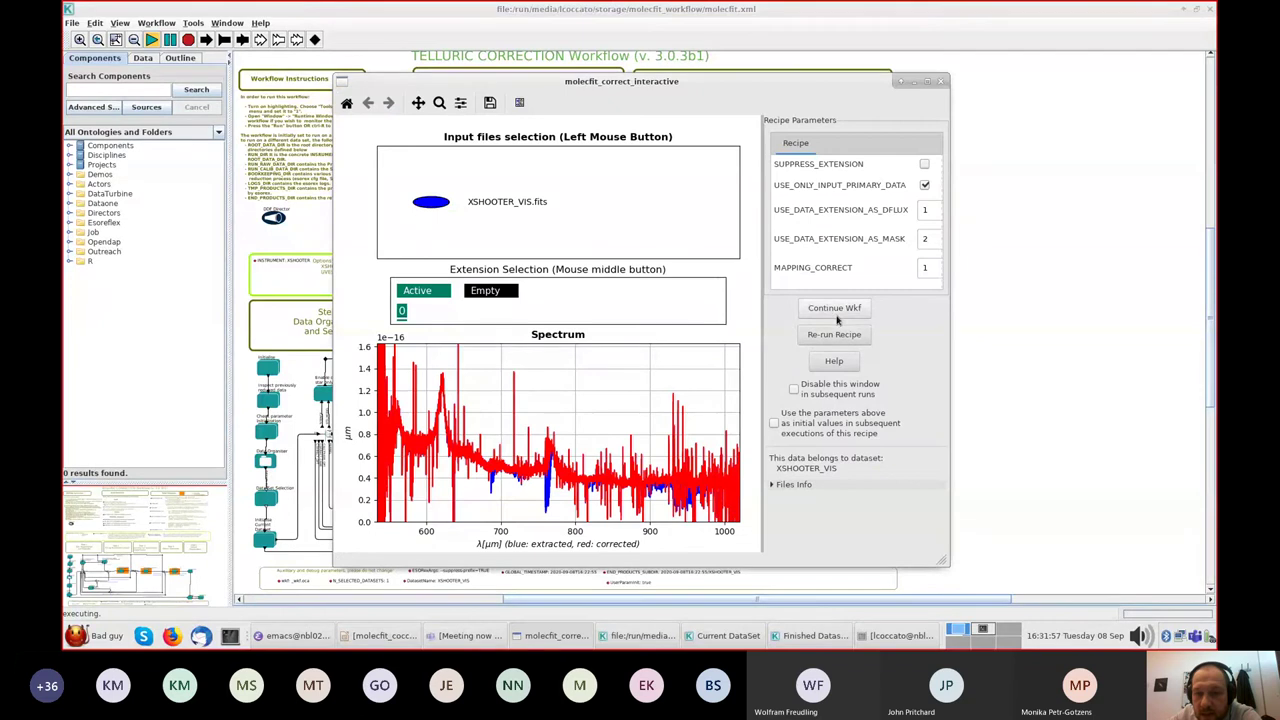
pyautogui.click(836, 309)
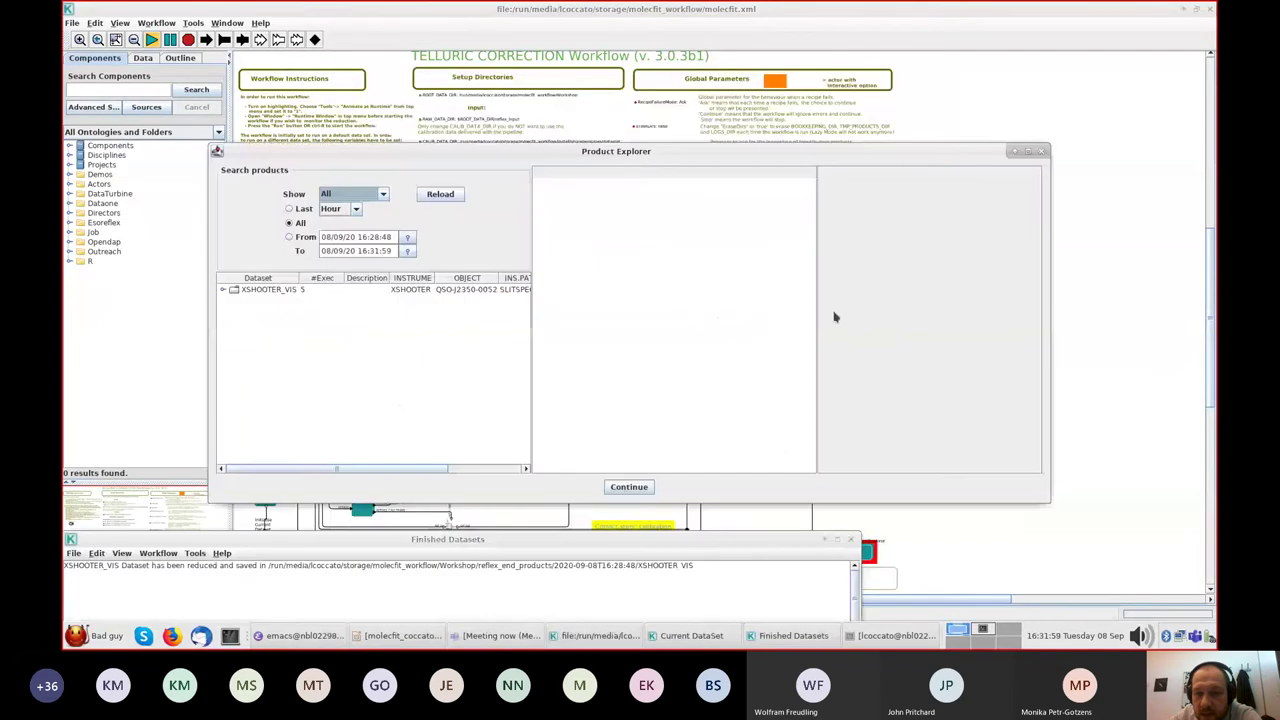
# - In the maximized Product Explorer, limit products to the last hour and select the XSHOOTER_VIS execution 2020-09-08T16:22:55.000
pyautogui.click(1030, 152)
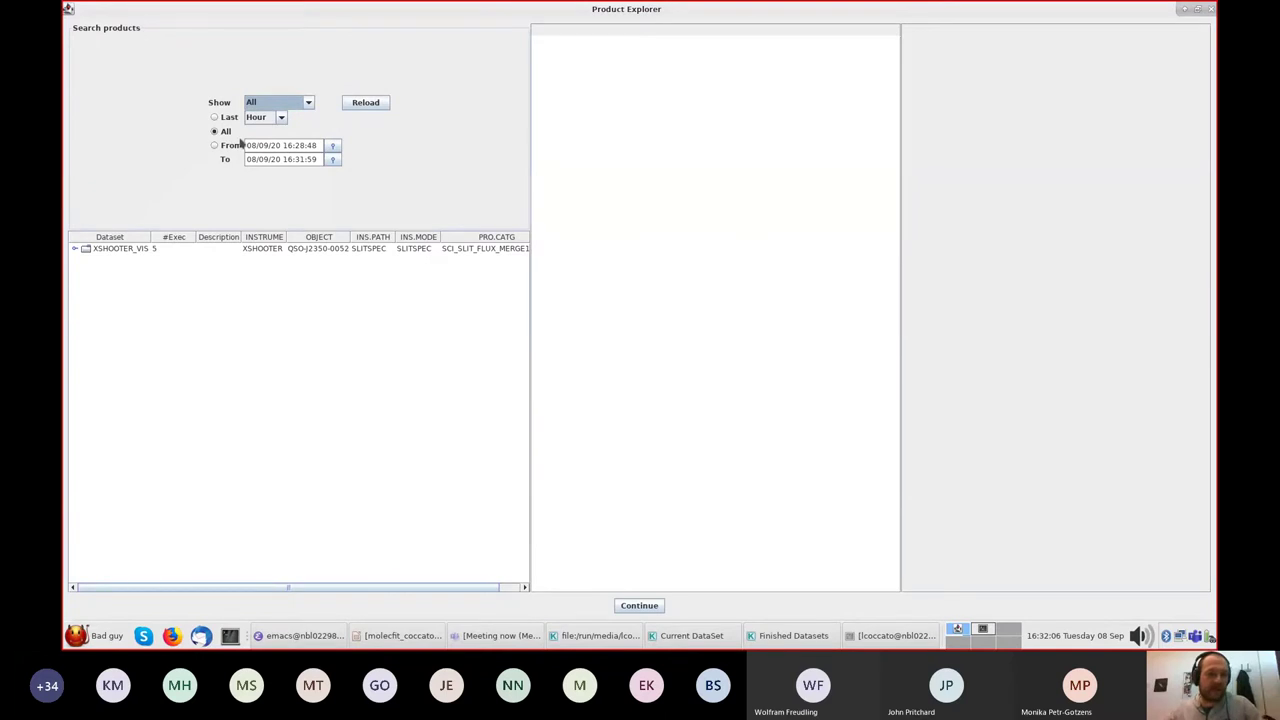
pyautogui.click(216, 118)
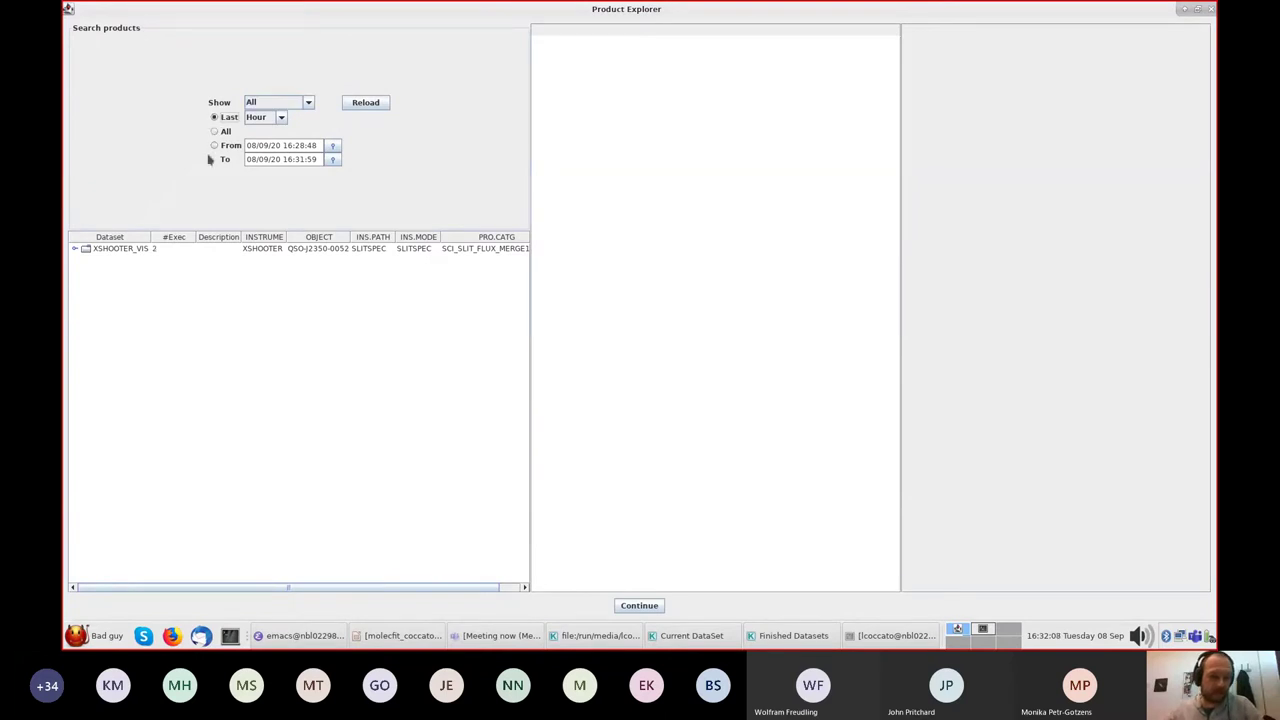
pyautogui.click(75, 250)
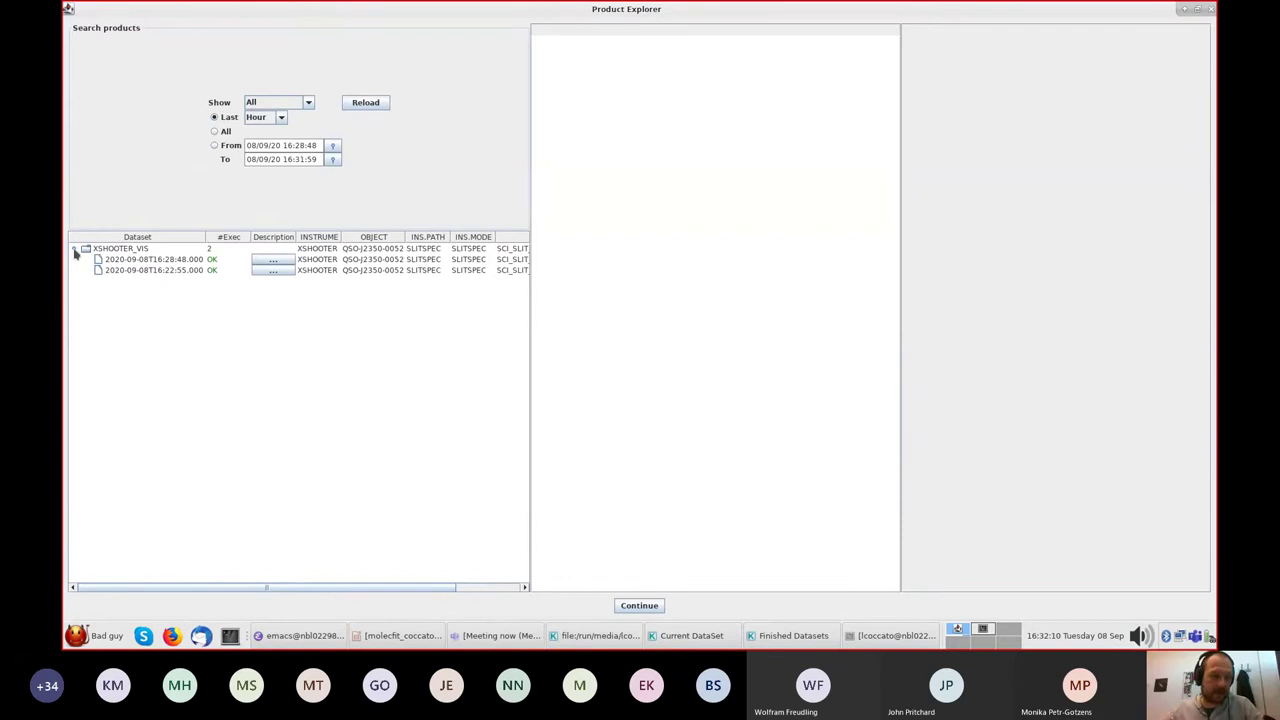
pyautogui.click(188, 259)
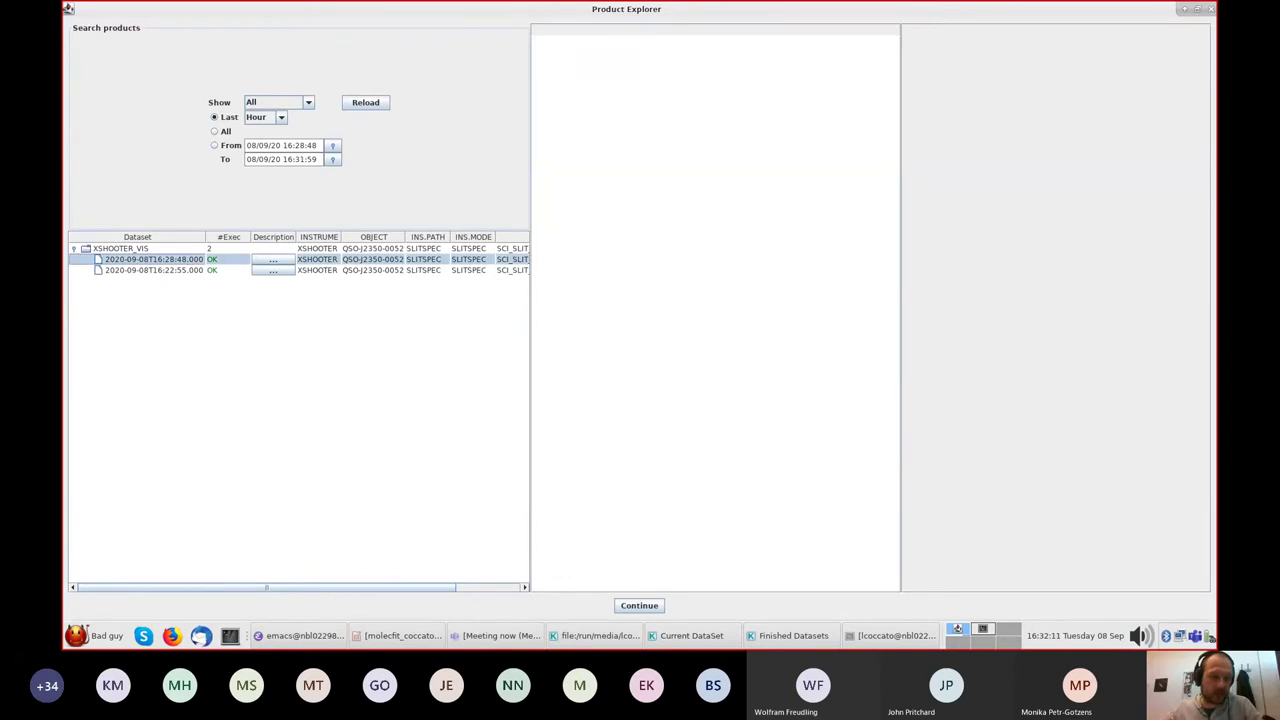
pyautogui.click(191, 272)
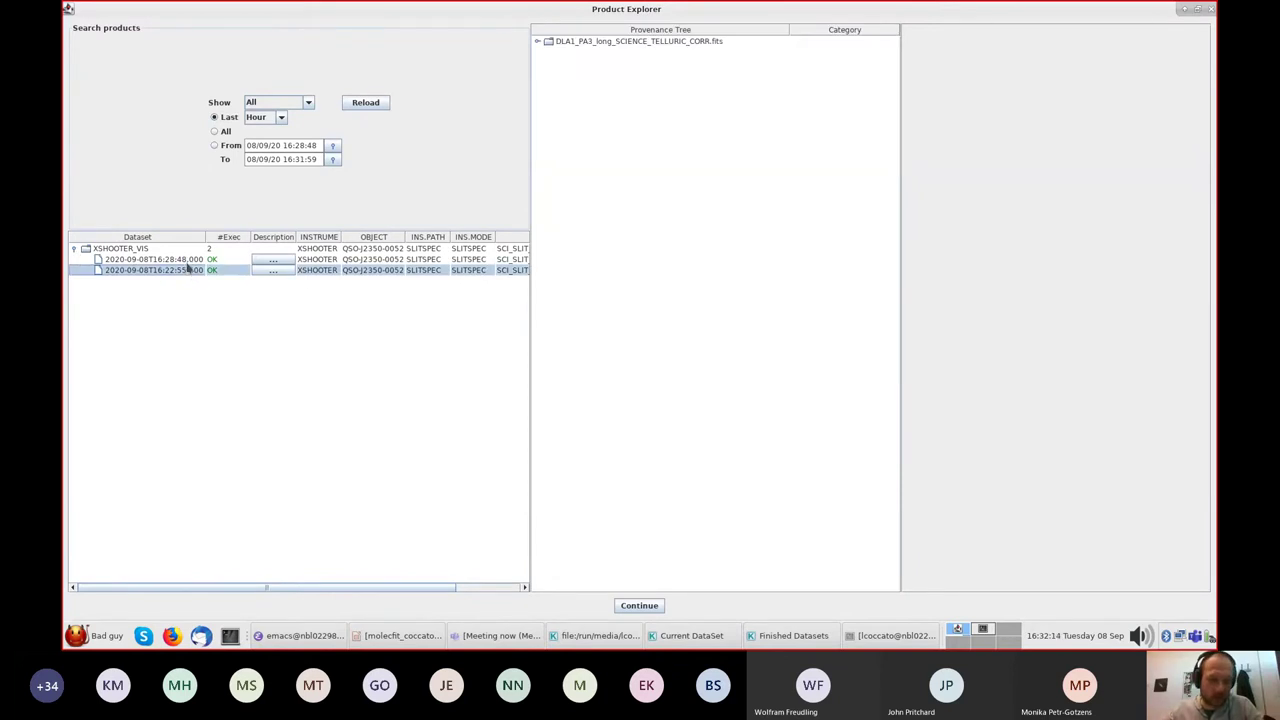
# - View the description editor of each of the two XSHOOTER_VIS executions and dismiss it without changes
pyautogui.click(290, 258)
pyautogui.click(284, 261)
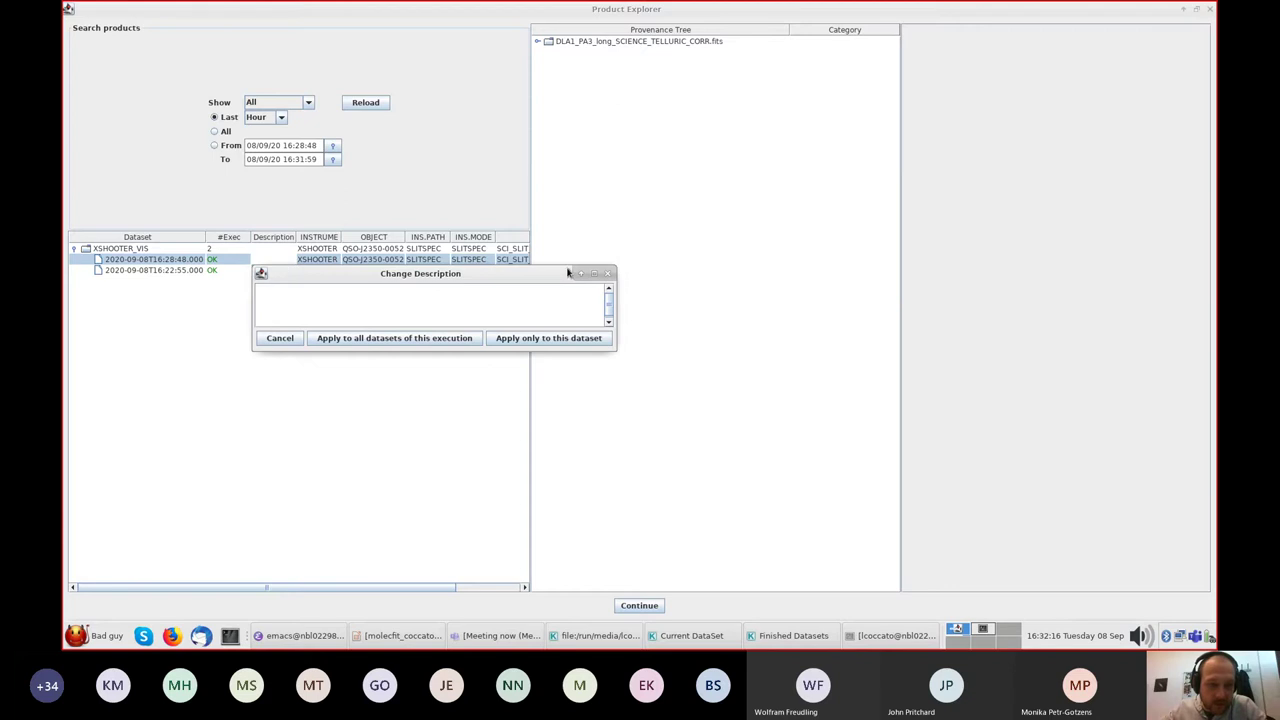
pyautogui.click(607, 273)
pyautogui.click(286, 271)
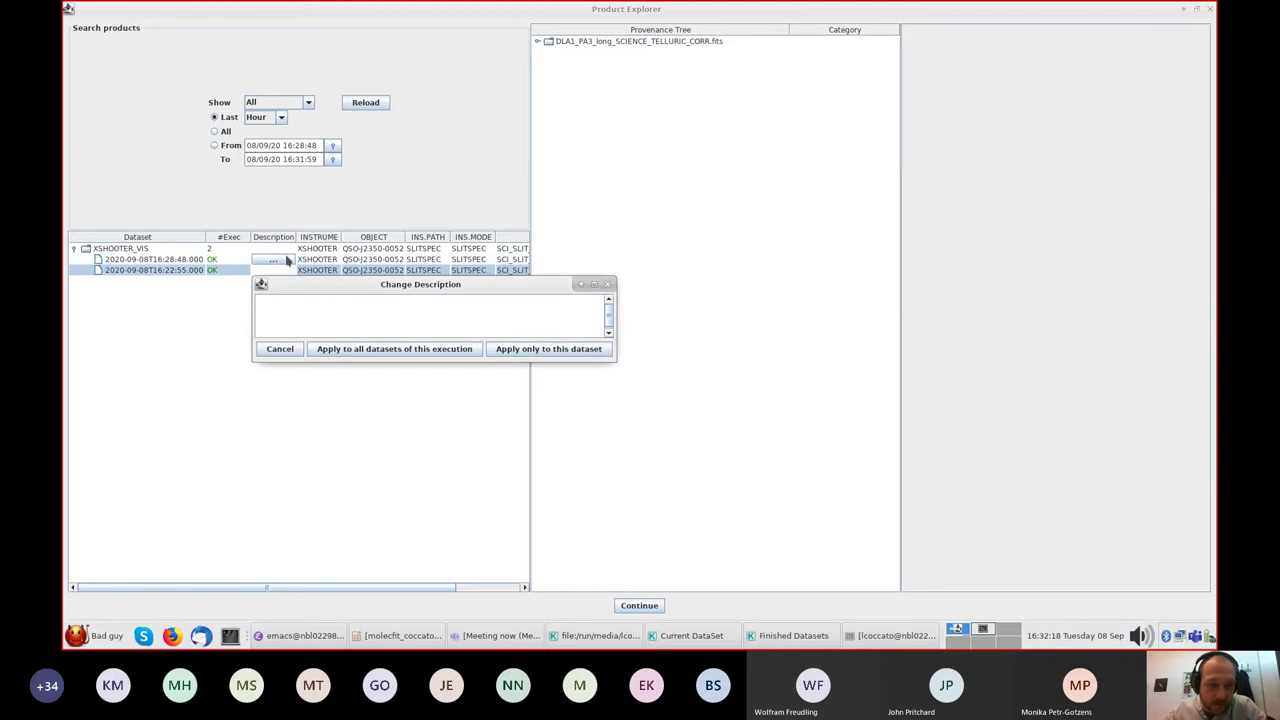
pyautogui.click(607, 284)
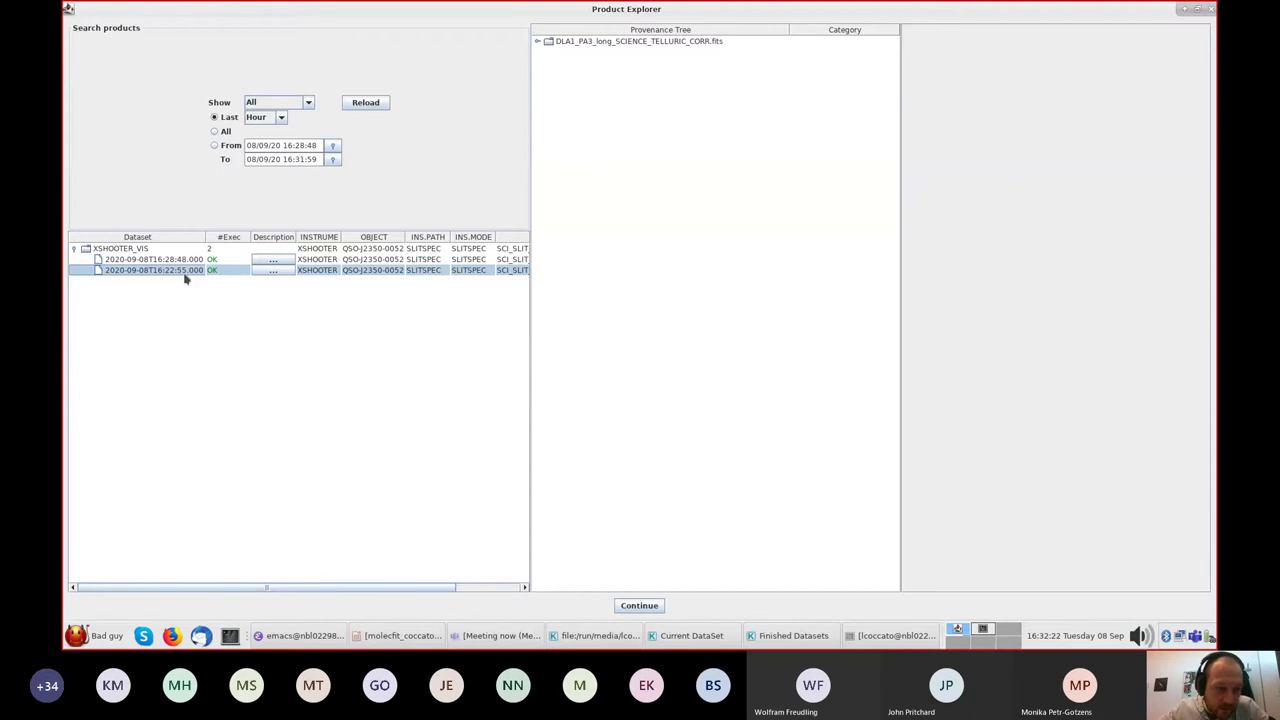
# - Open the 16:22:55 execution's SCIENCE_TELLURIC_CORR_XSHOOTER_VIS.fits from the provenance tree with the FITS viewer /scisoft/bin/fv
pyautogui.click(536, 42)
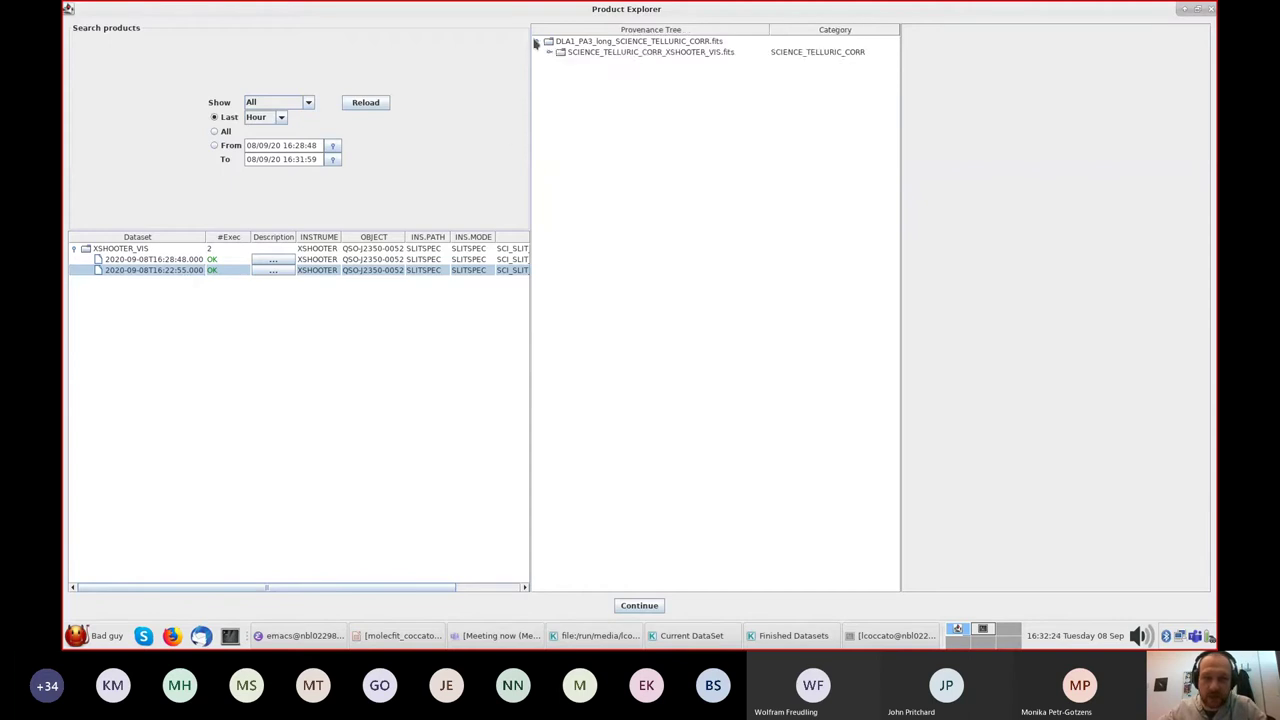
pyautogui.click(549, 53)
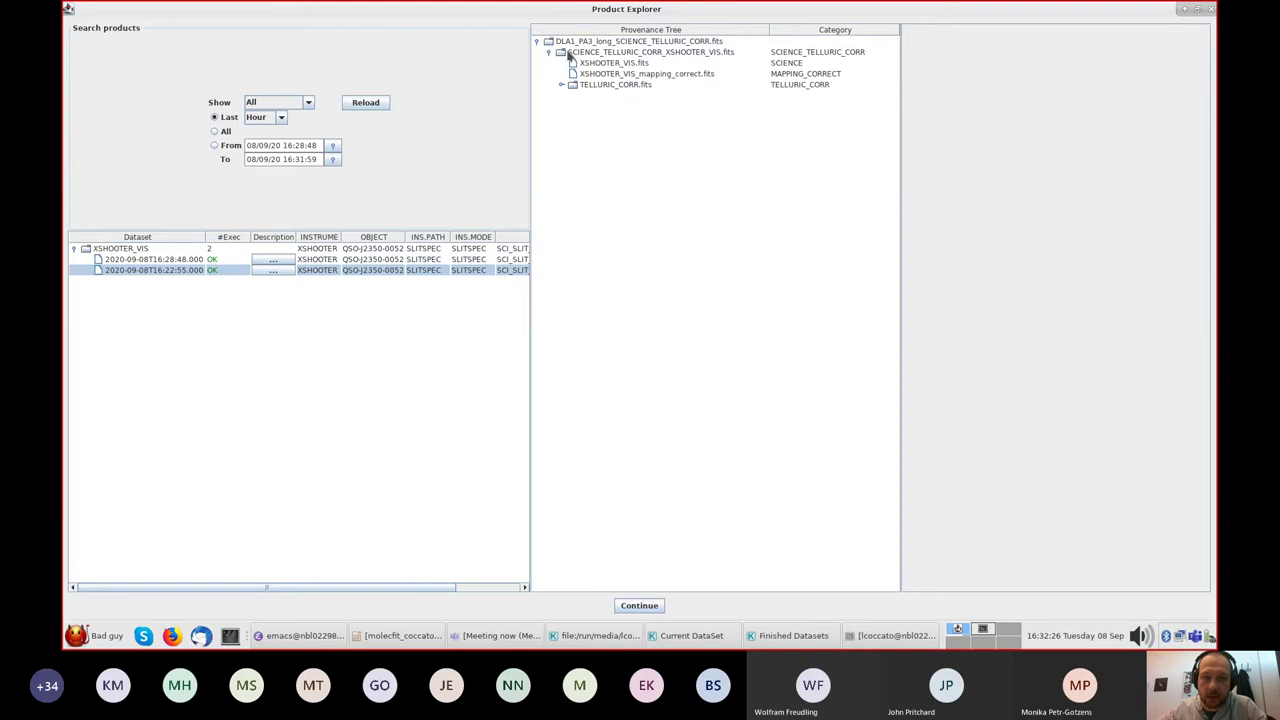
pyautogui.click(571, 53)
pyautogui.rightClick(588, 52)
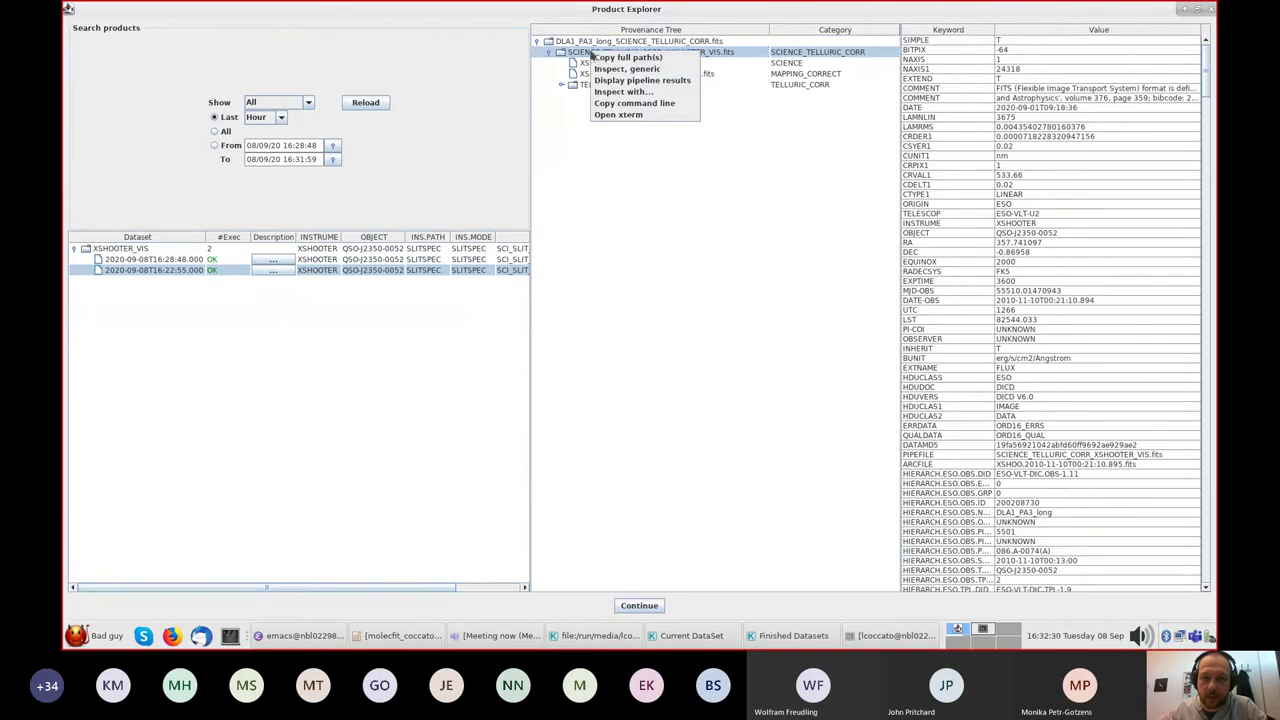
pyautogui.click(657, 92)
pyautogui.write('/sc')
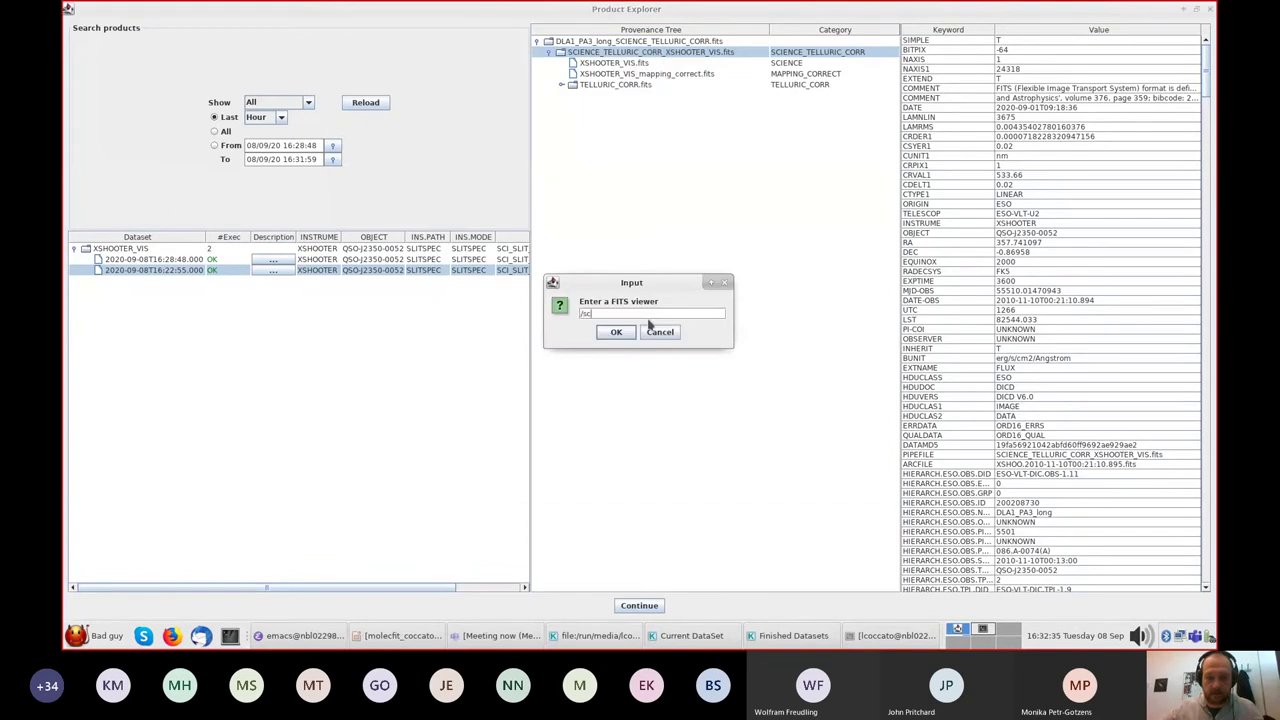
pyautogui.write('isoft/bin/fv')
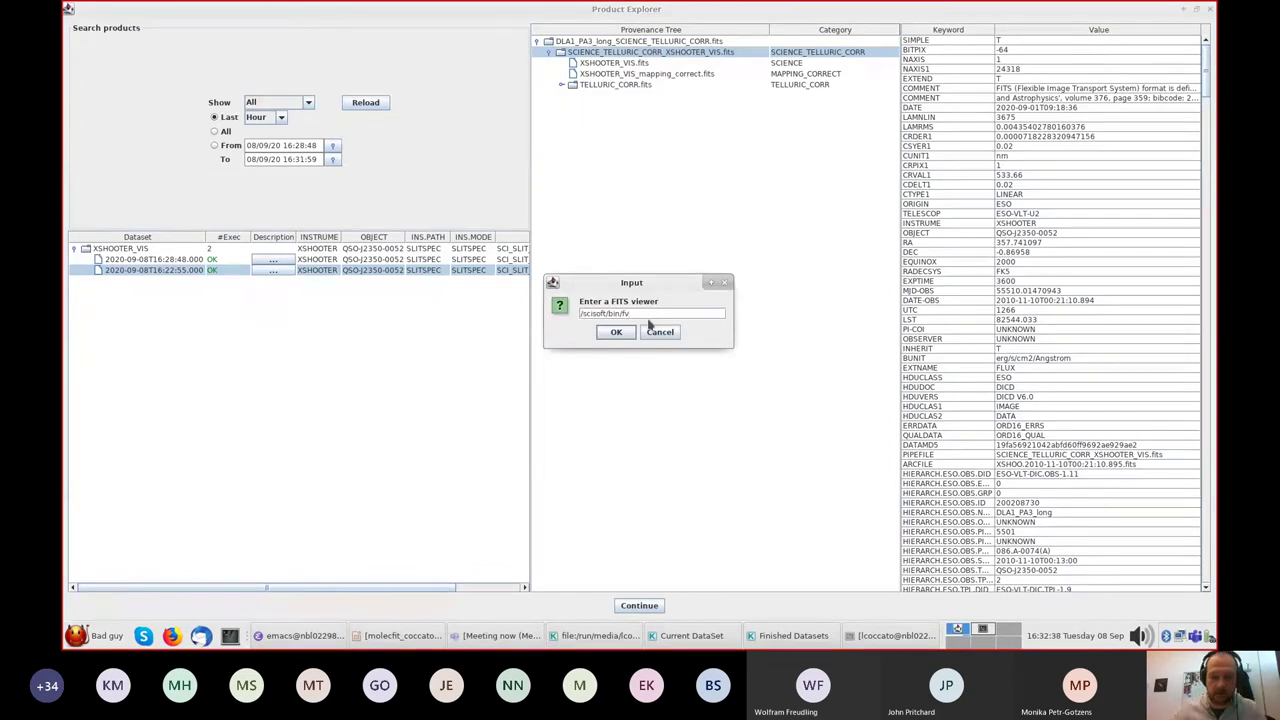
pyautogui.click(614, 333)
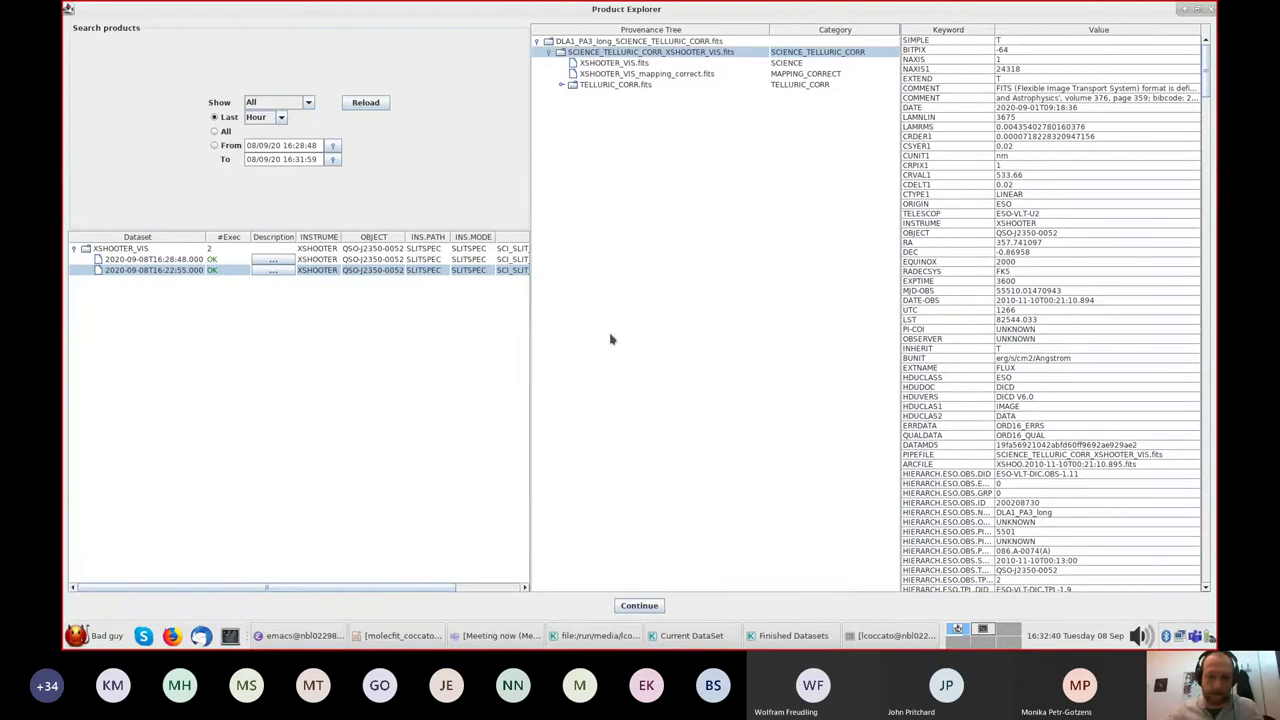
# - Plot the primary extension of the corrected spectrum and zoom to the feature between about 735 and 808 nm
pyautogui.click(775, 315)
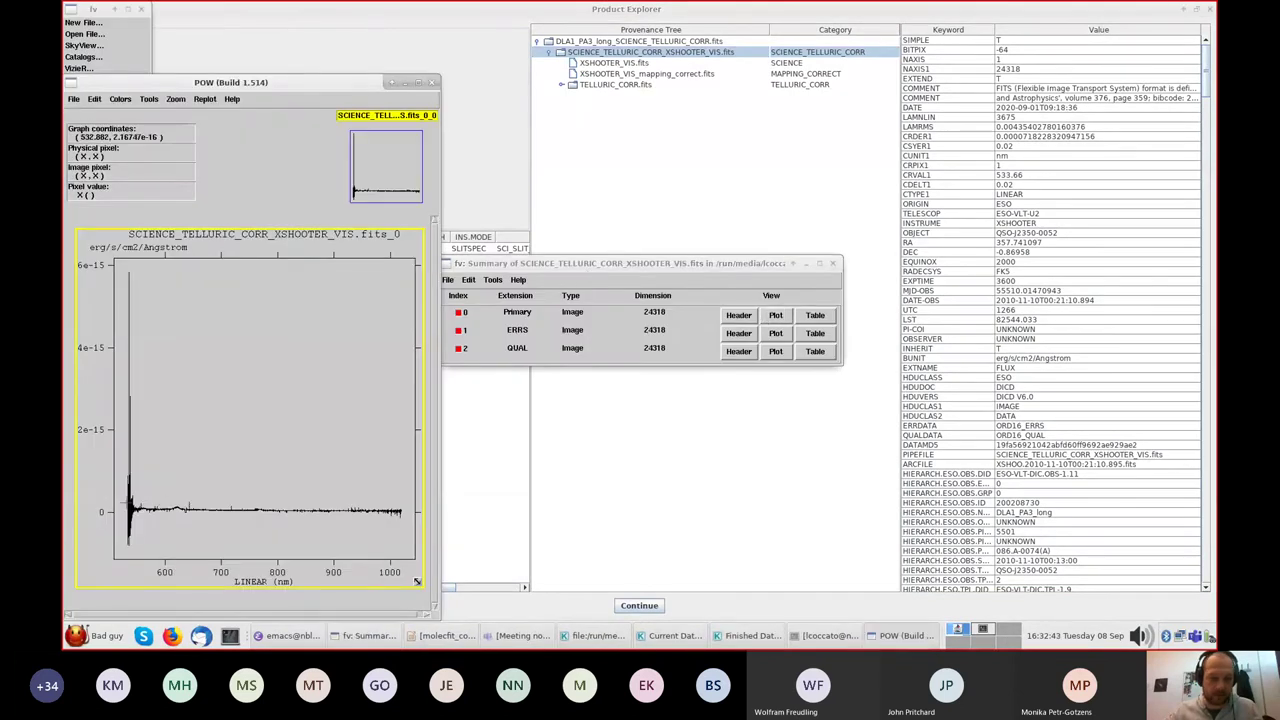
pyautogui.moveTo(126, 500); pyautogui.dragTo(400, 520)
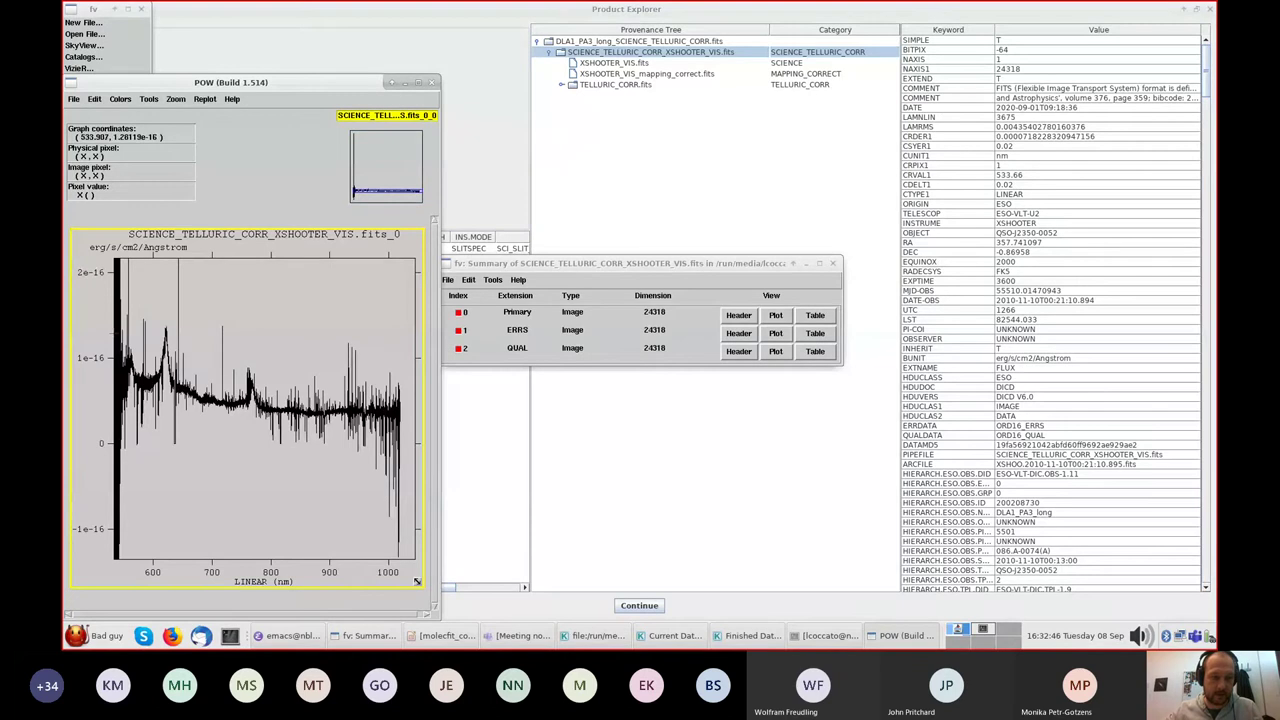
pyautogui.moveTo(229, 348); pyautogui.dragTo(285, 445)
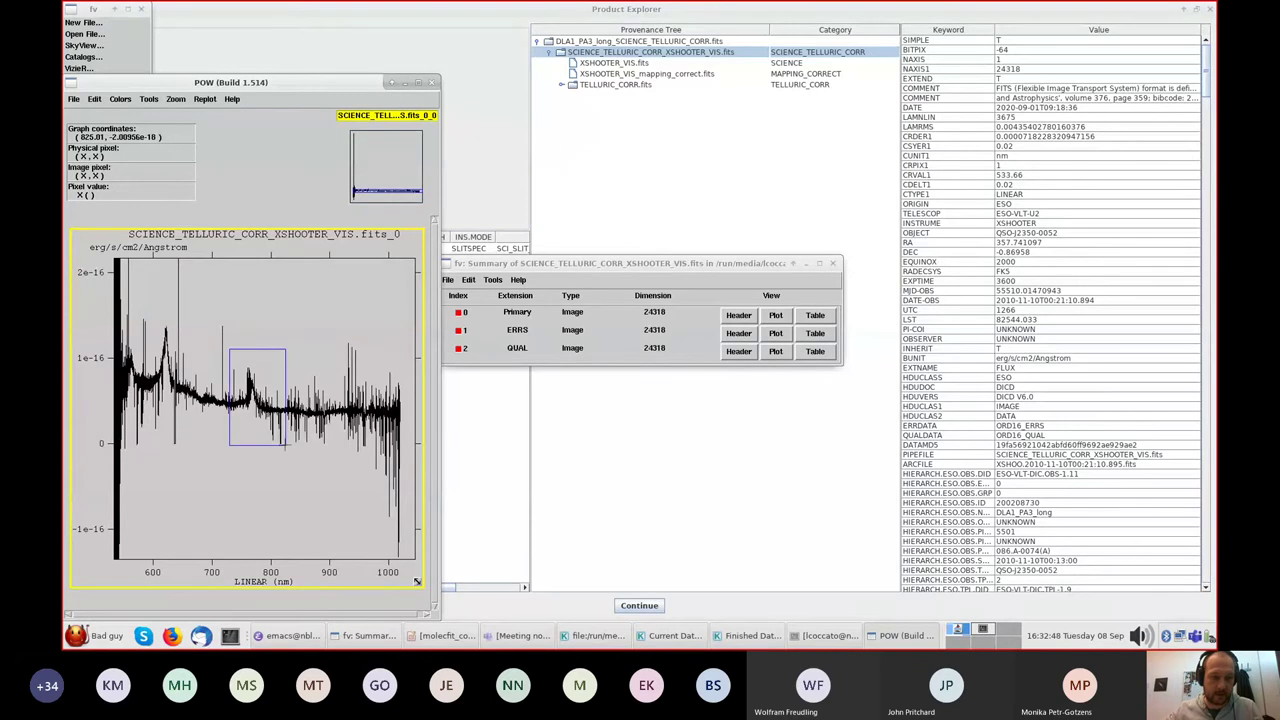
pyautogui.click(284, 442)
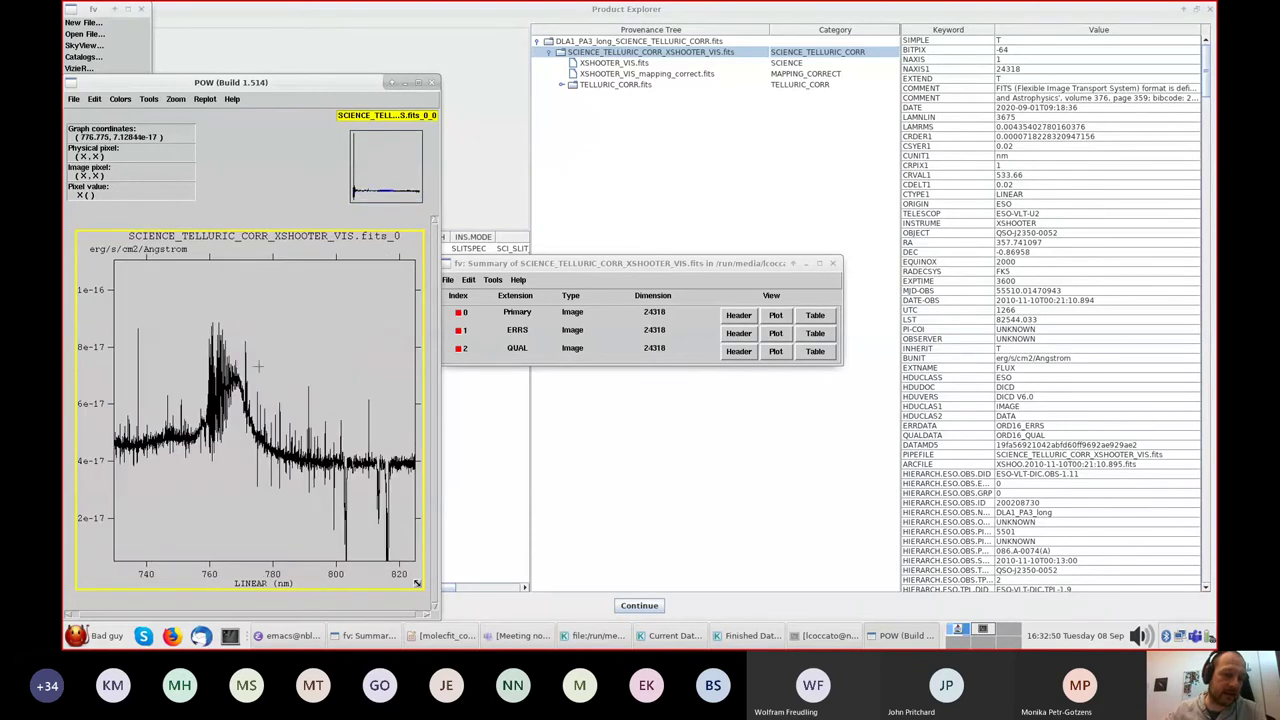
pyautogui.moveTo(122, 295); pyautogui.dragTo(362, 548)
pyautogui.click(362, 545)
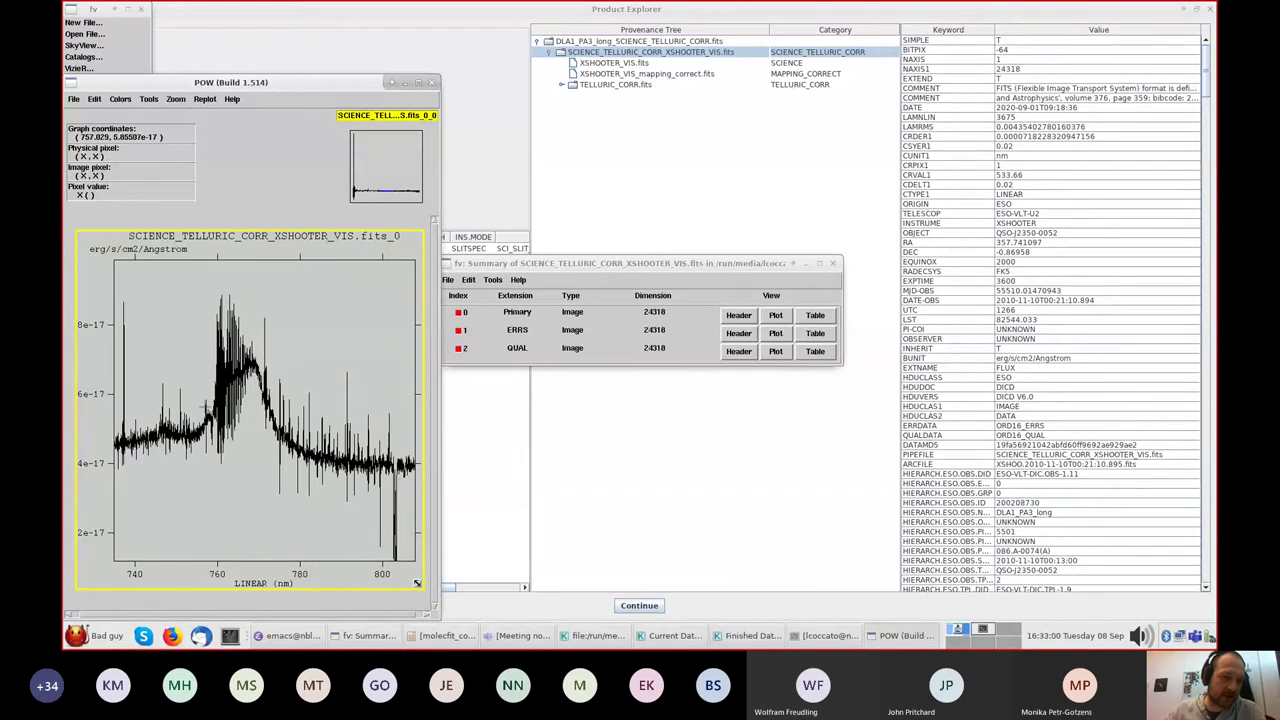
# - Clear the plot out of the way and open the 2020-09-08T16:28:48.000 execution's SCIENCE_TELLURIC_CORR_XSHOOTER_VIS.fits with /scisoft/bin/fv
pyautogui.moveTo(552, 270); pyautogui.dragTo(746, 348)
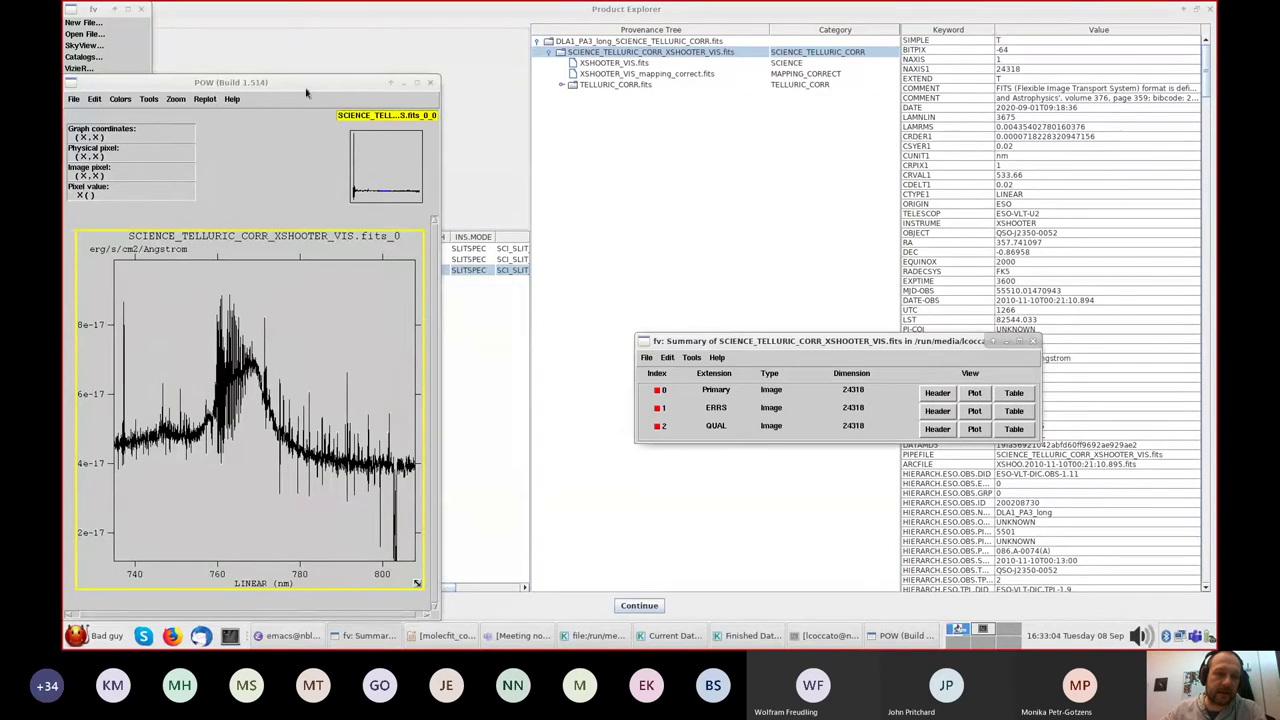
pyautogui.moveTo(306, 90); pyautogui.dragTo(237, 166)
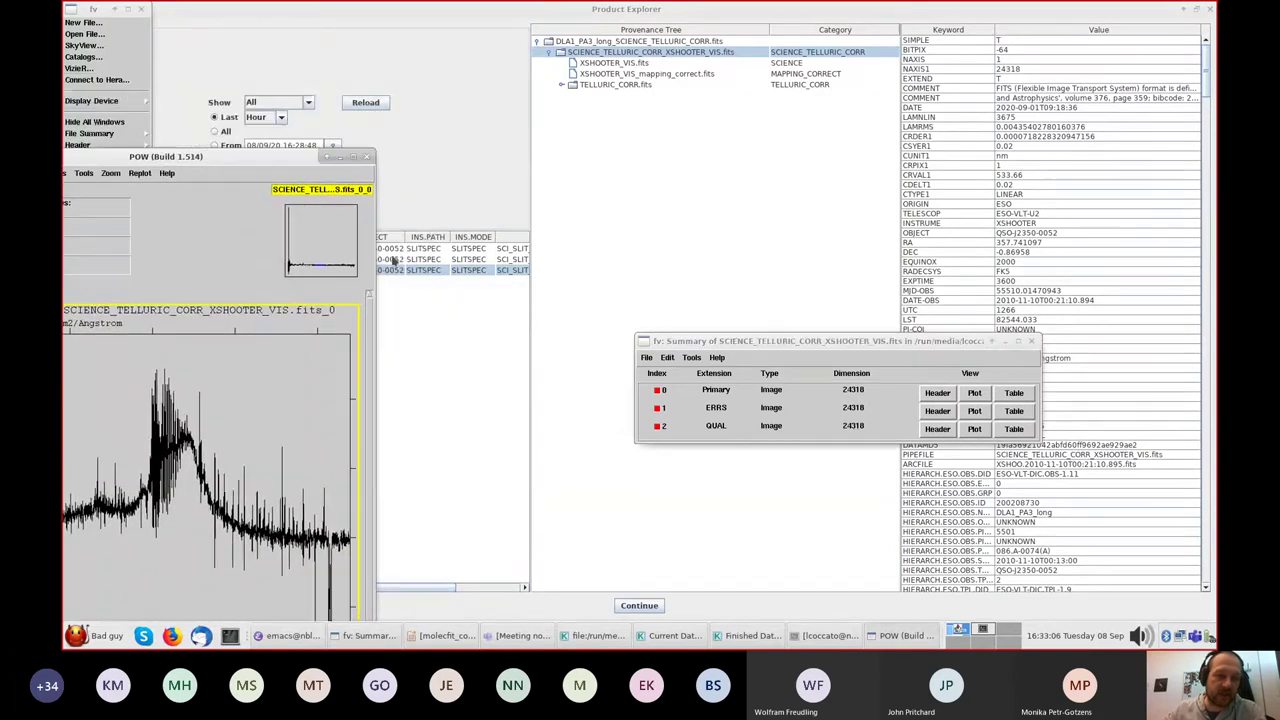
pyautogui.click(392, 260)
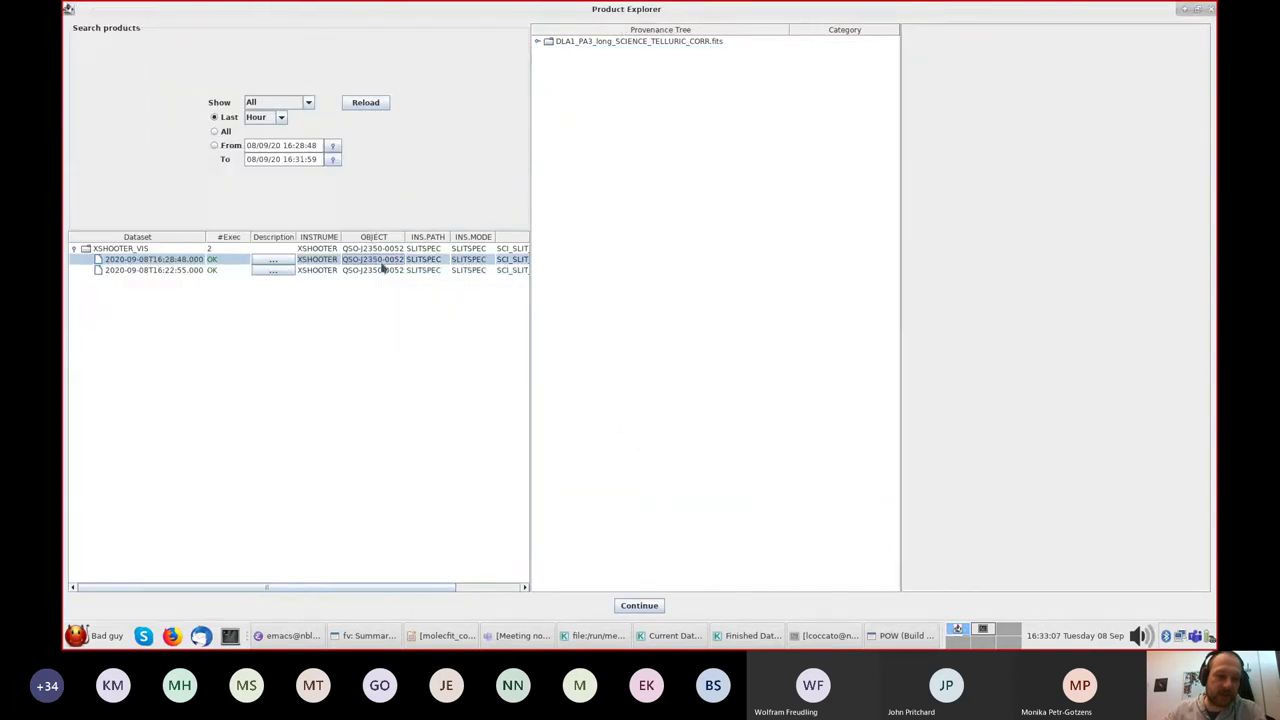
pyautogui.click(538, 42)
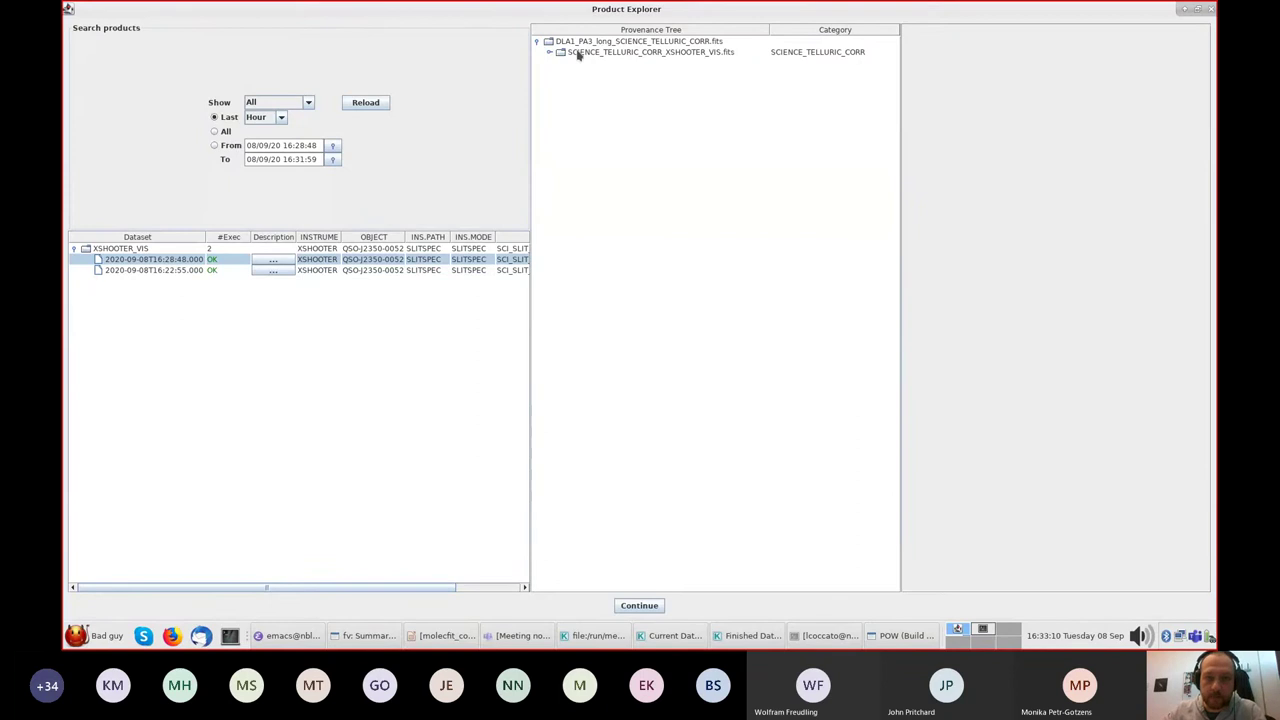
pyautogui.click(577, 52)
pyautogui.rightClick(577, 52)
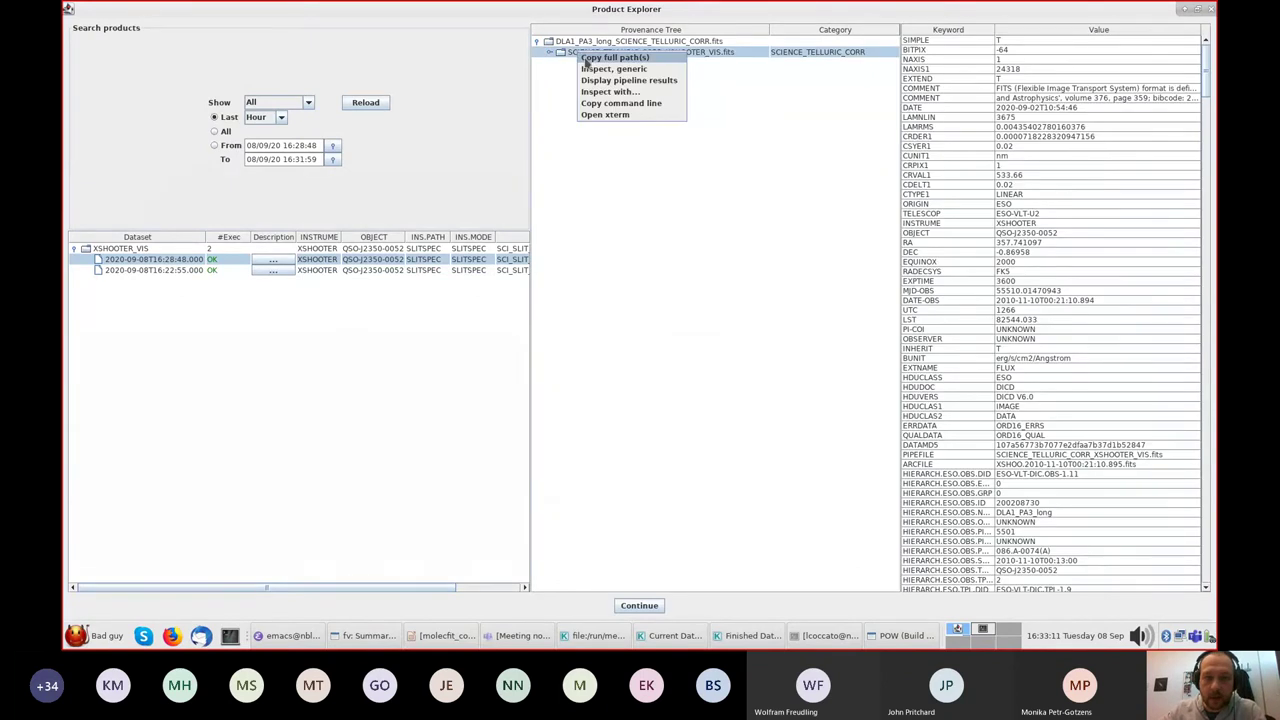
pyautogui.click(607, 94)
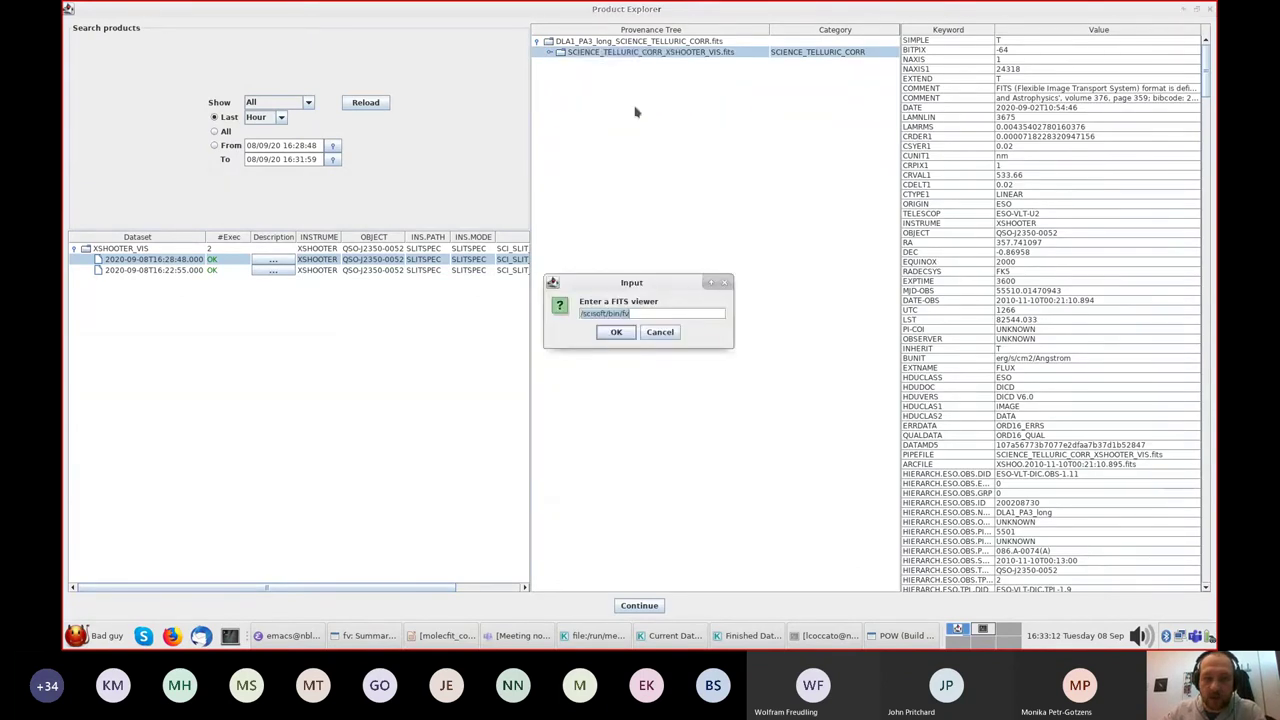
pyautogui.click(616, 336)
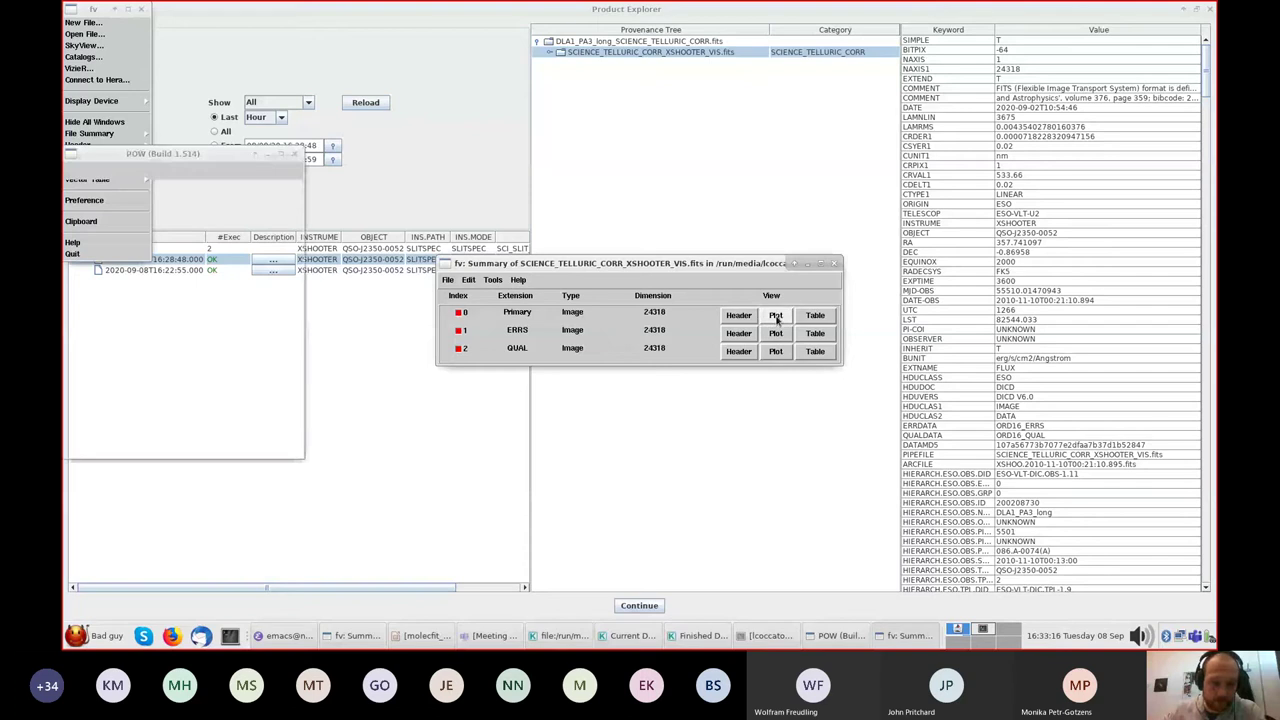
# - Plot this execution's primary extension, zoomed to about 745 to 810 nm, and move the plot aside for comparison
pyautogui.moveTo(160, 500); pyautogui.dragTo(388, 518)
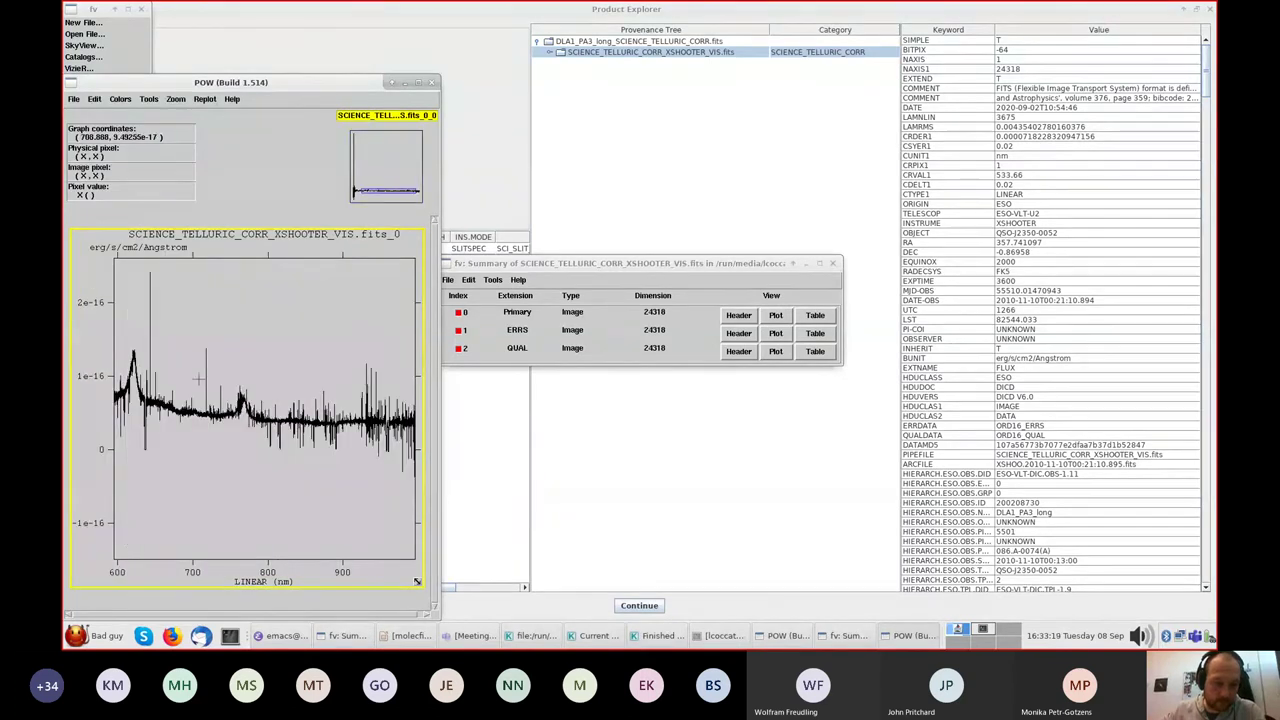
pyautogui.moveTo(200, 490); pyautogui.dragTo(301, 490)
pyautogui.moveTo(188, 271); pyautogui.dragTo(336, 479)
pyautogui.moveTo(307, 86); pyautogui.dragTo(858, 71)
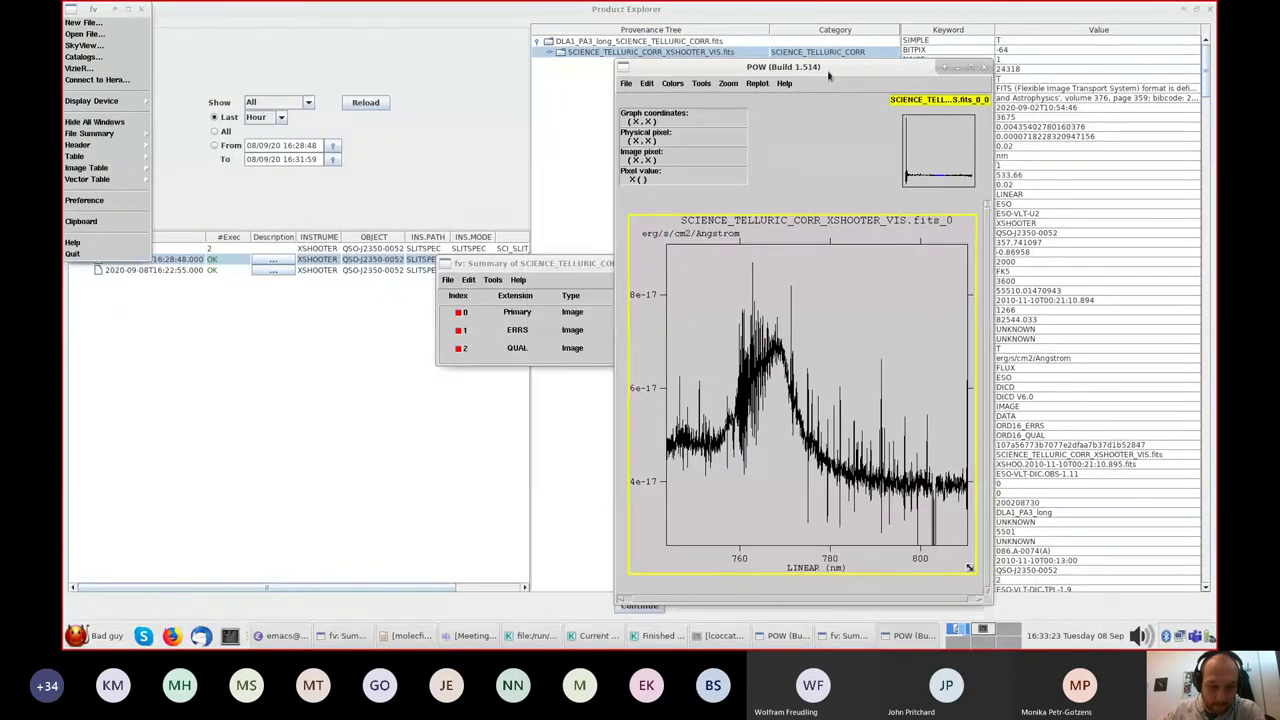
# - Bring back the 16:22:55 execution's plot and place both corrected spectra side by side to compare the telluric residuals
pyautogui.click(843, 636)
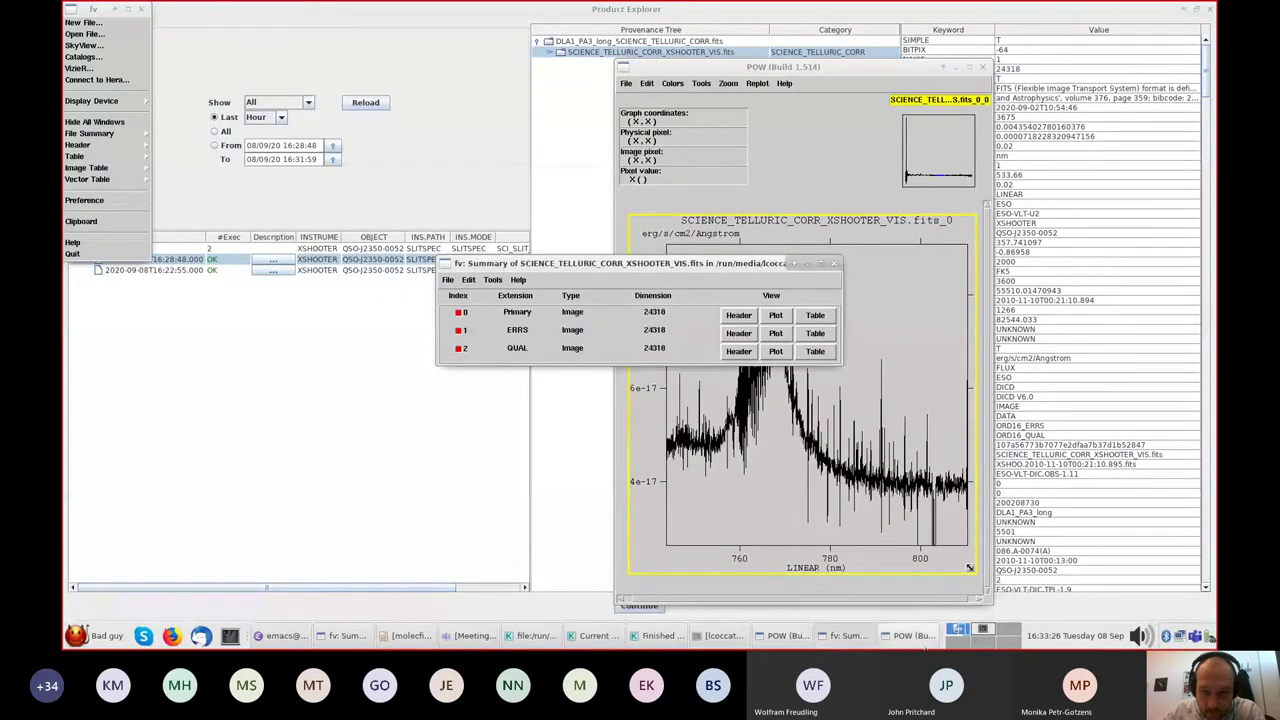
pyautogui.click(783, 636)
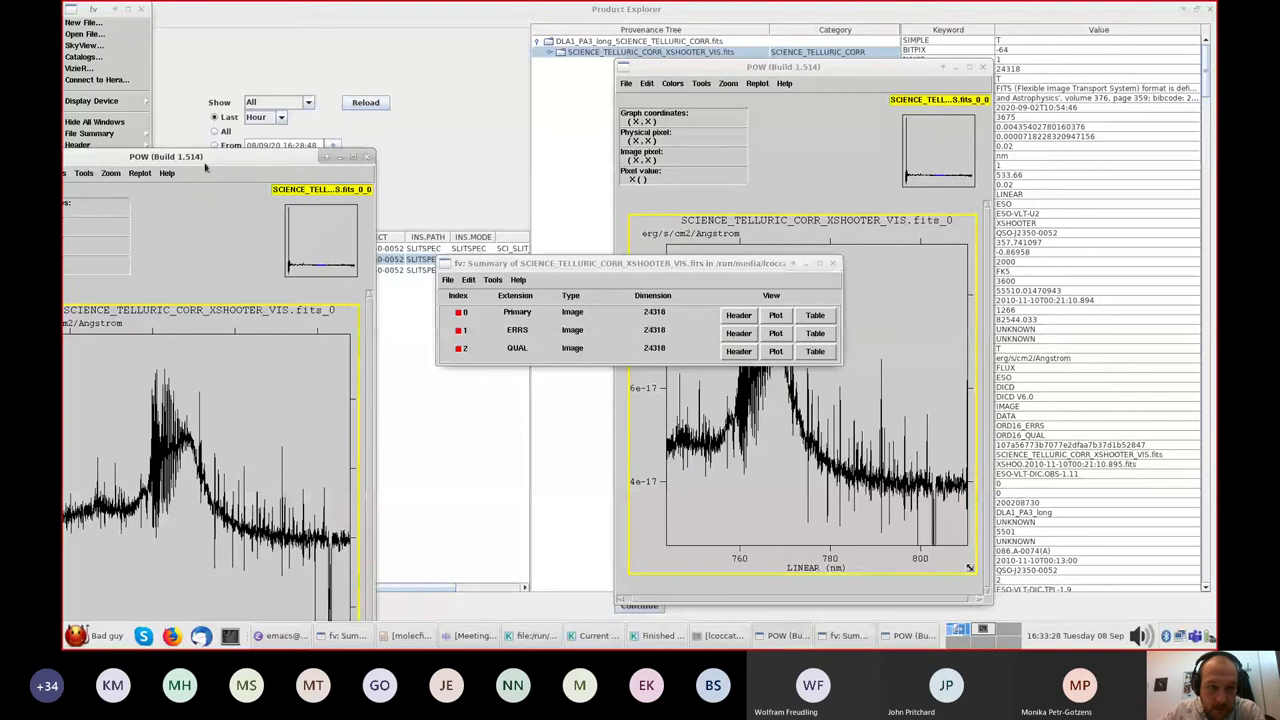
pyautogui.moveTo(208, 157); pyautogui.dragTo(423, 60)
pyautogui.click(864, 255)
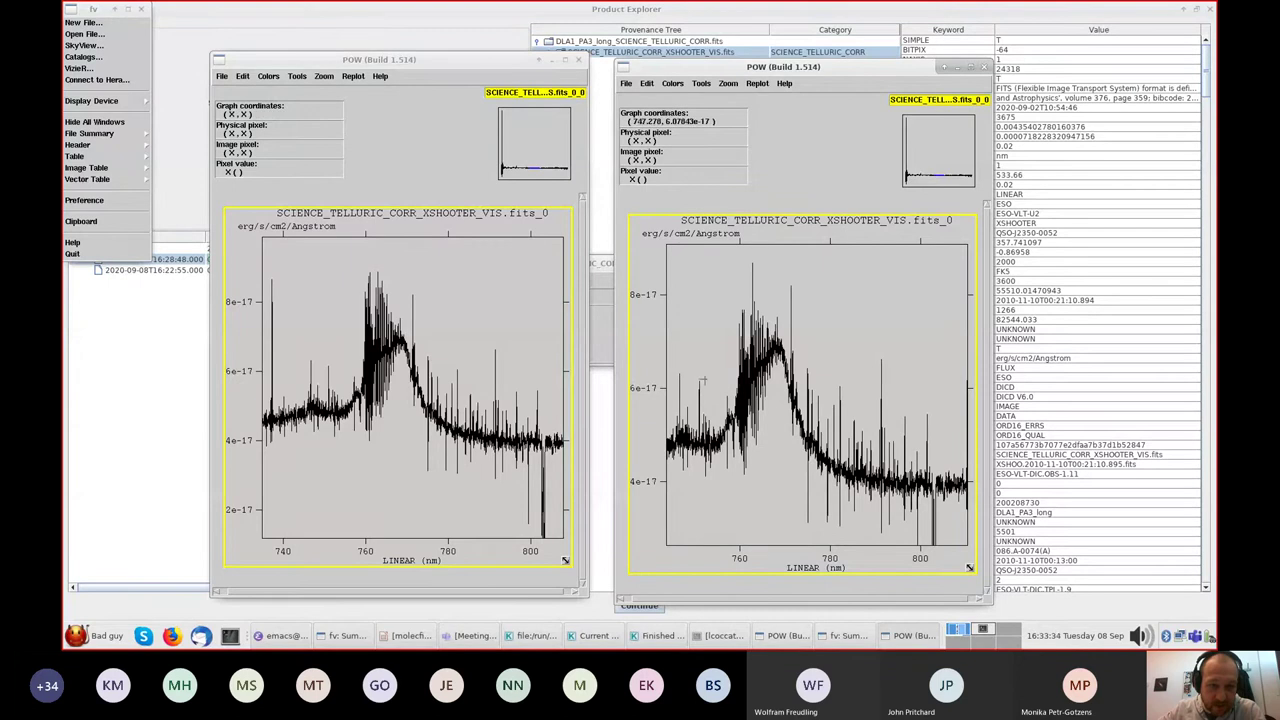
# - Close the plots and quit both fv sessions, and continue the workflow from the Product Explorer
pyautogui.click(92, 254)
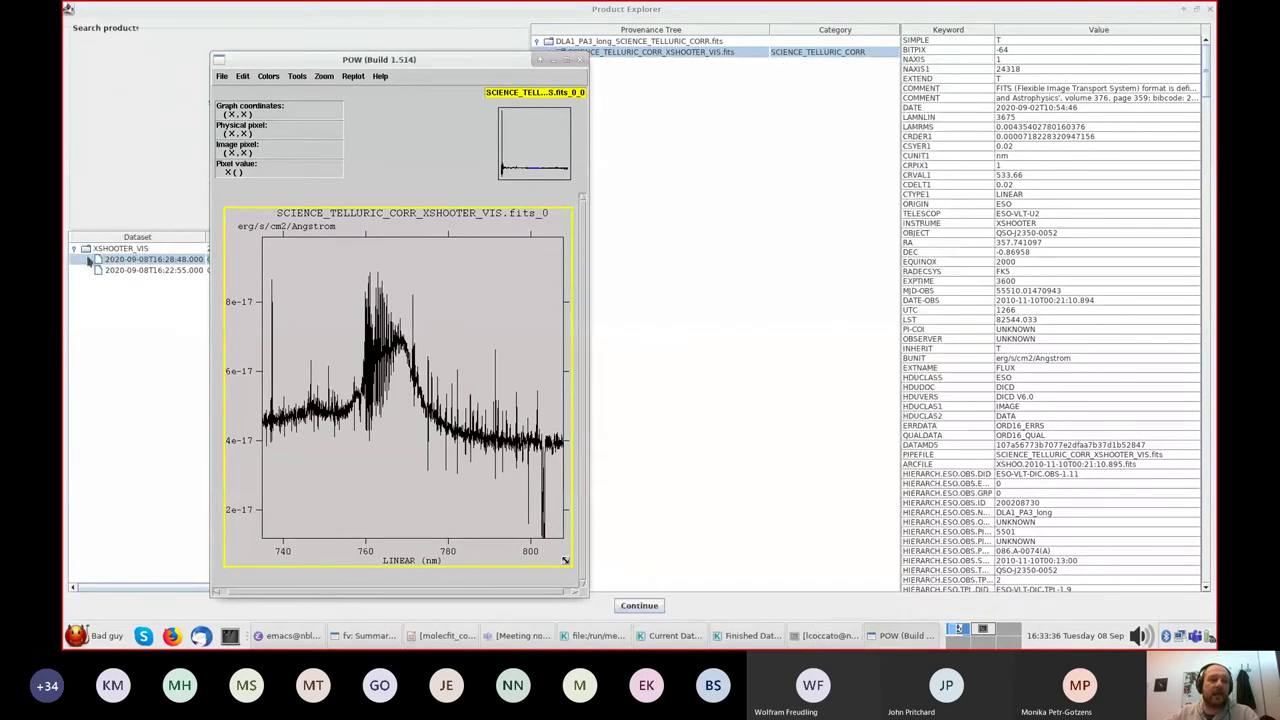
pyautogui.click(578, 61)
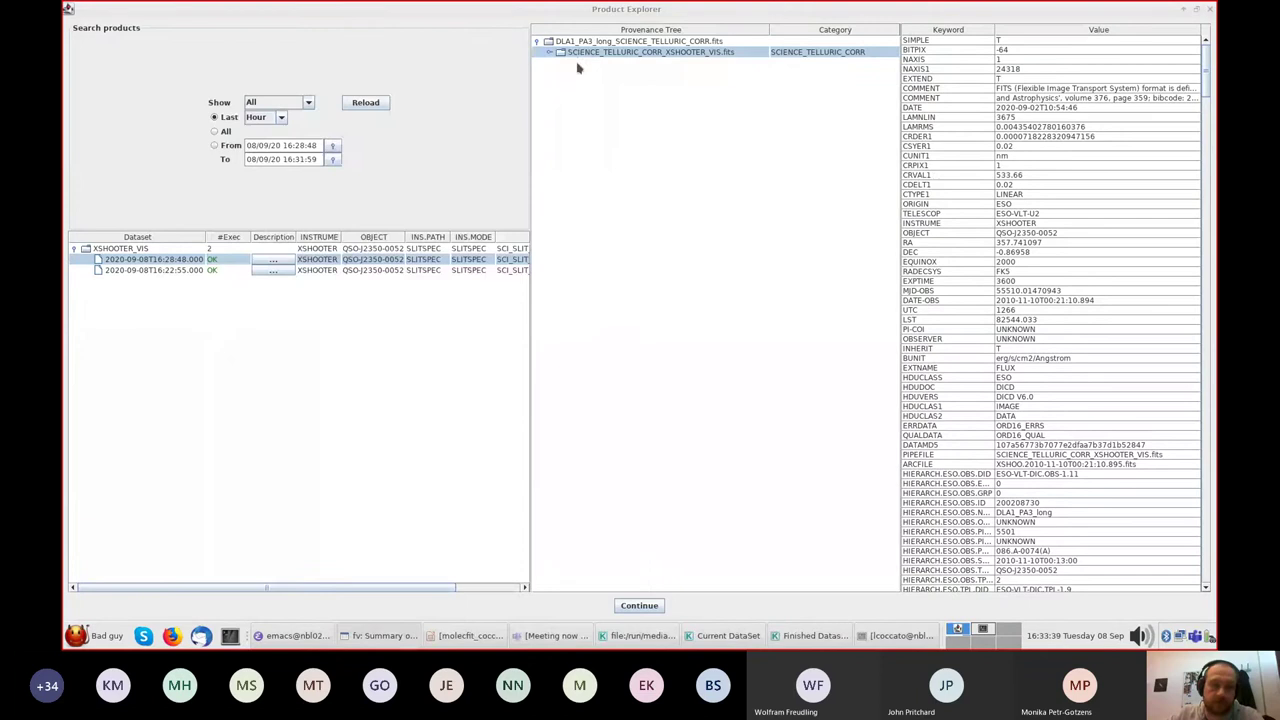
pyautogui.click(189, 270)
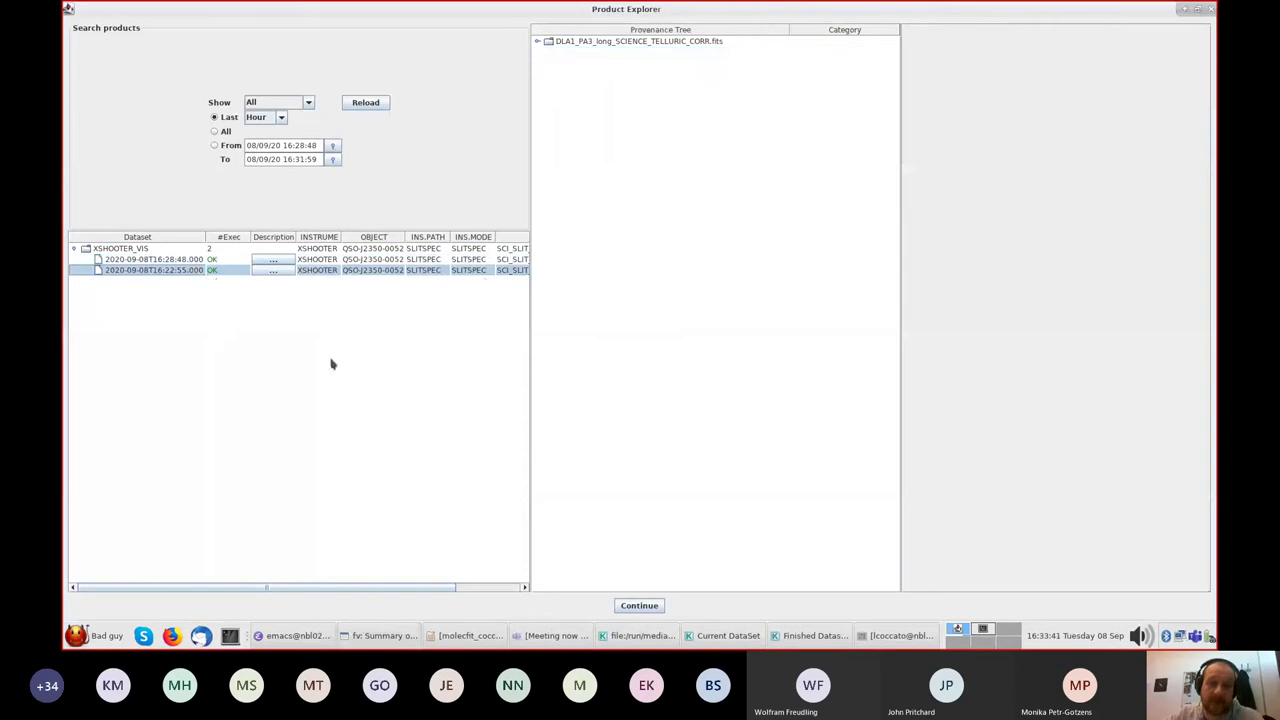
pyautogui.click(638, 606)
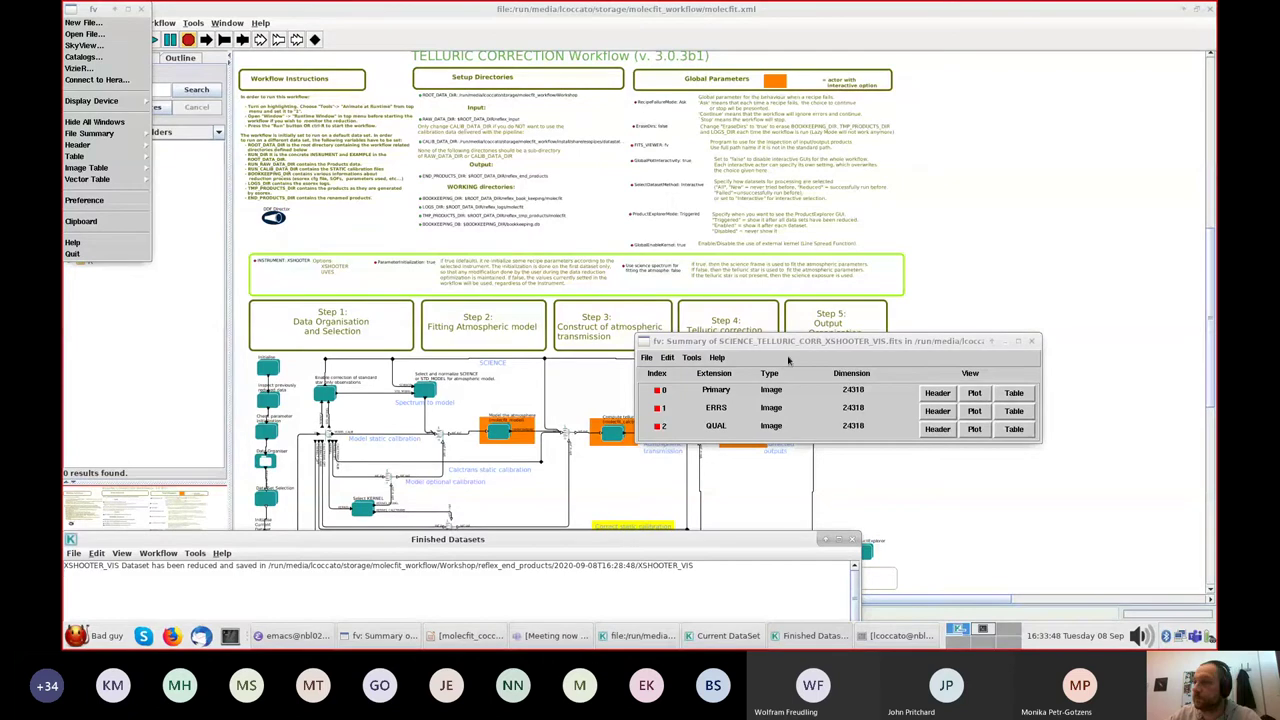
pyautogui.click(88, 256)
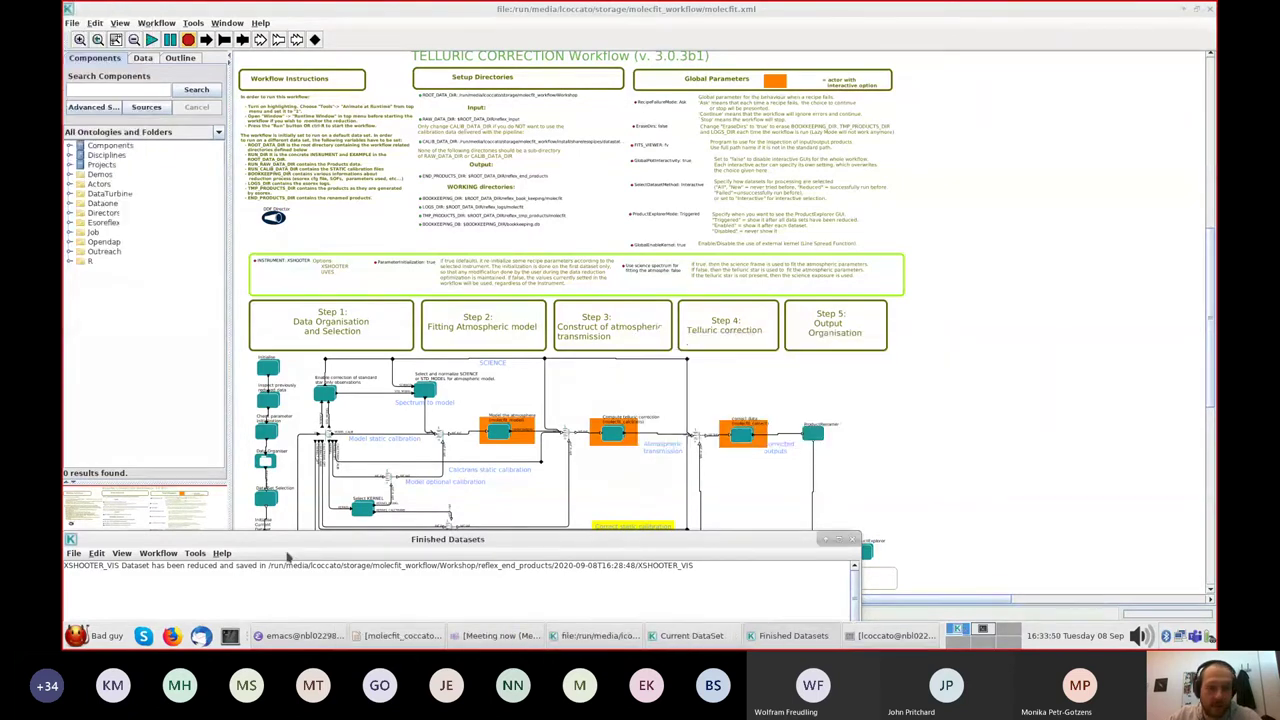
# - Set the workflow's INSTRUMENT parameter to UVES
pyautogui.click(292, 264)
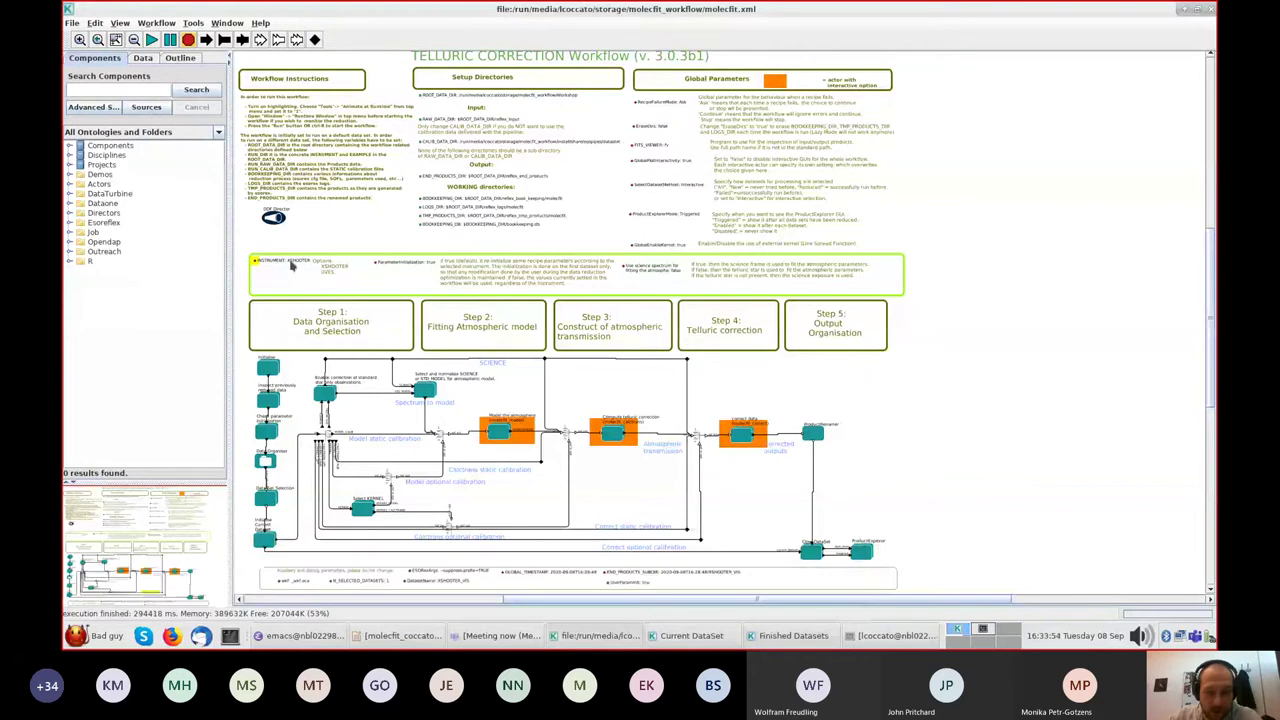
pyautogui.doubleClick(292, 264)
pyautogui.doubleClick(602, 306)
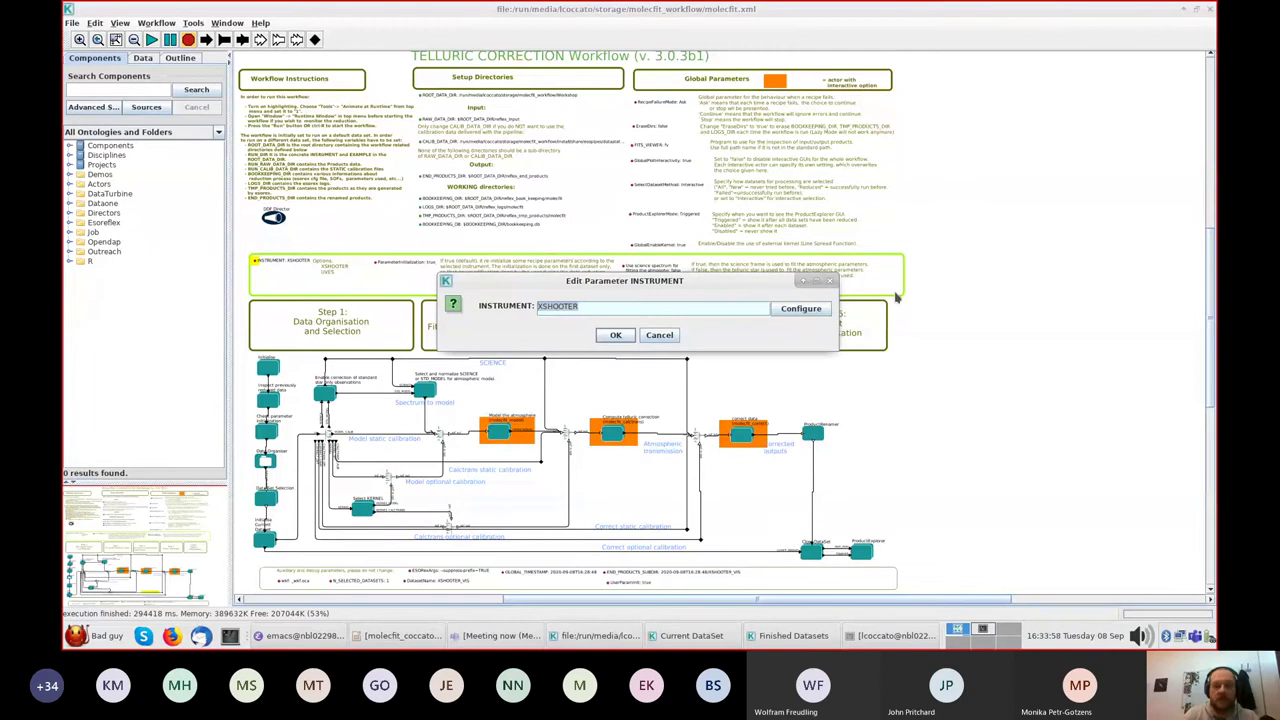
pyautogui.write('U')
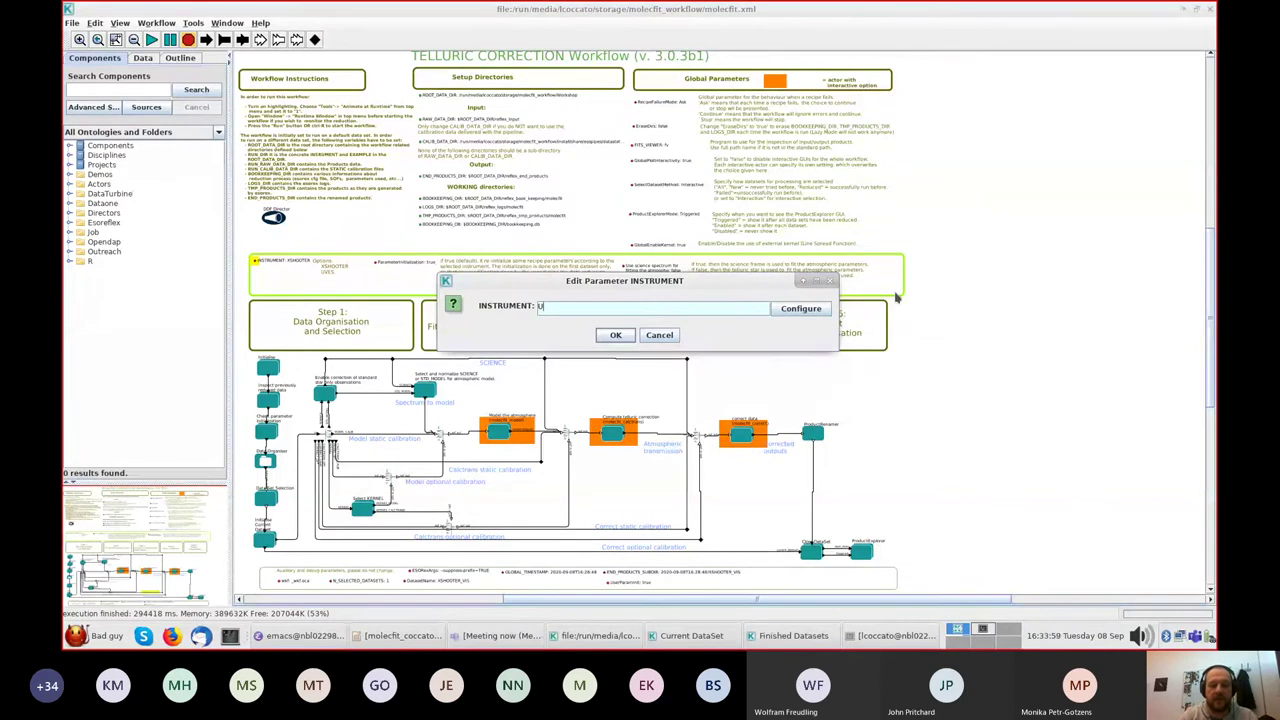
pyautogui.write('VES')
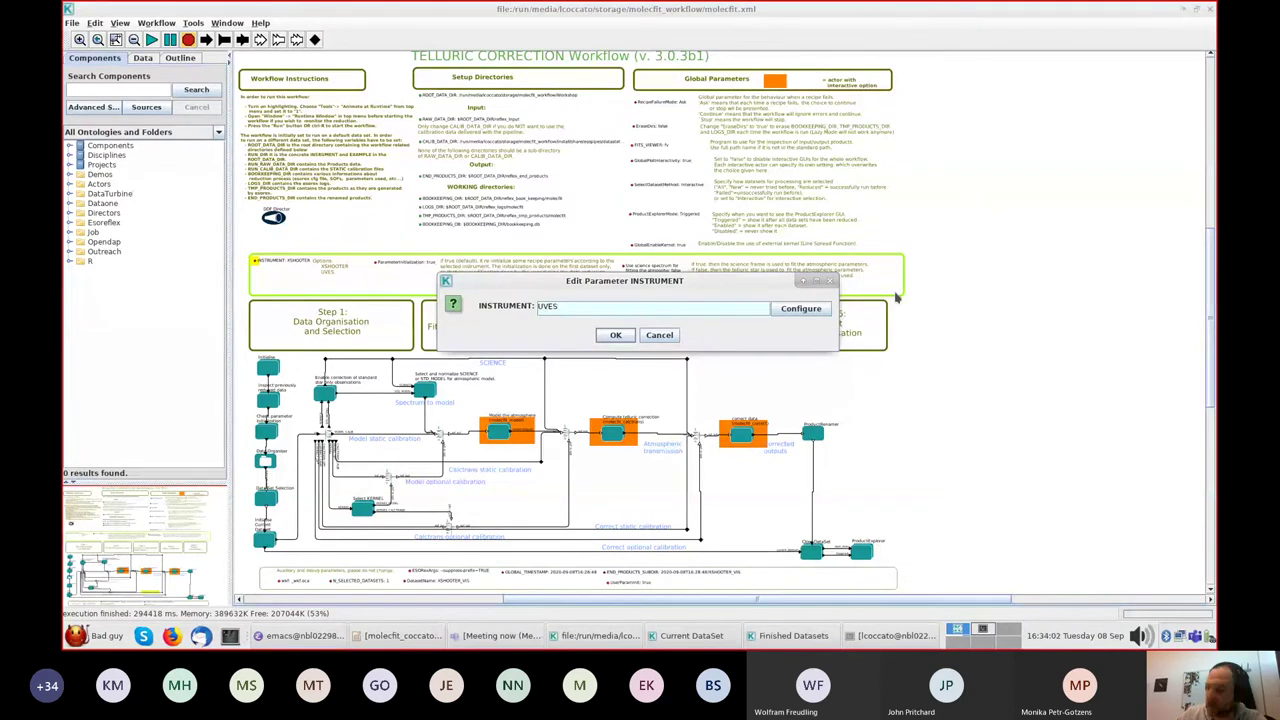
pyautogui.click(614, 335)
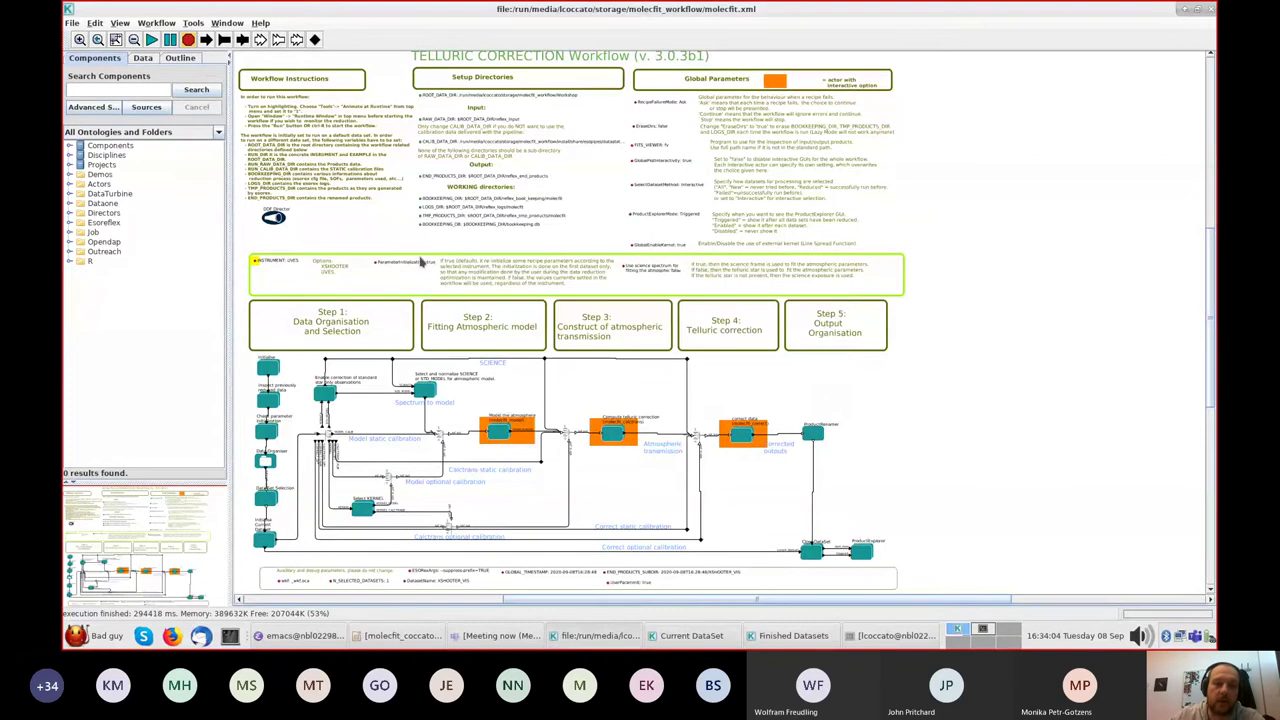
# - Run the workflow, inspect the UVES_REDL dataset's frames and the header of UVES_REDL.fits, and stop the execution
pyautogui.click(152, 40)
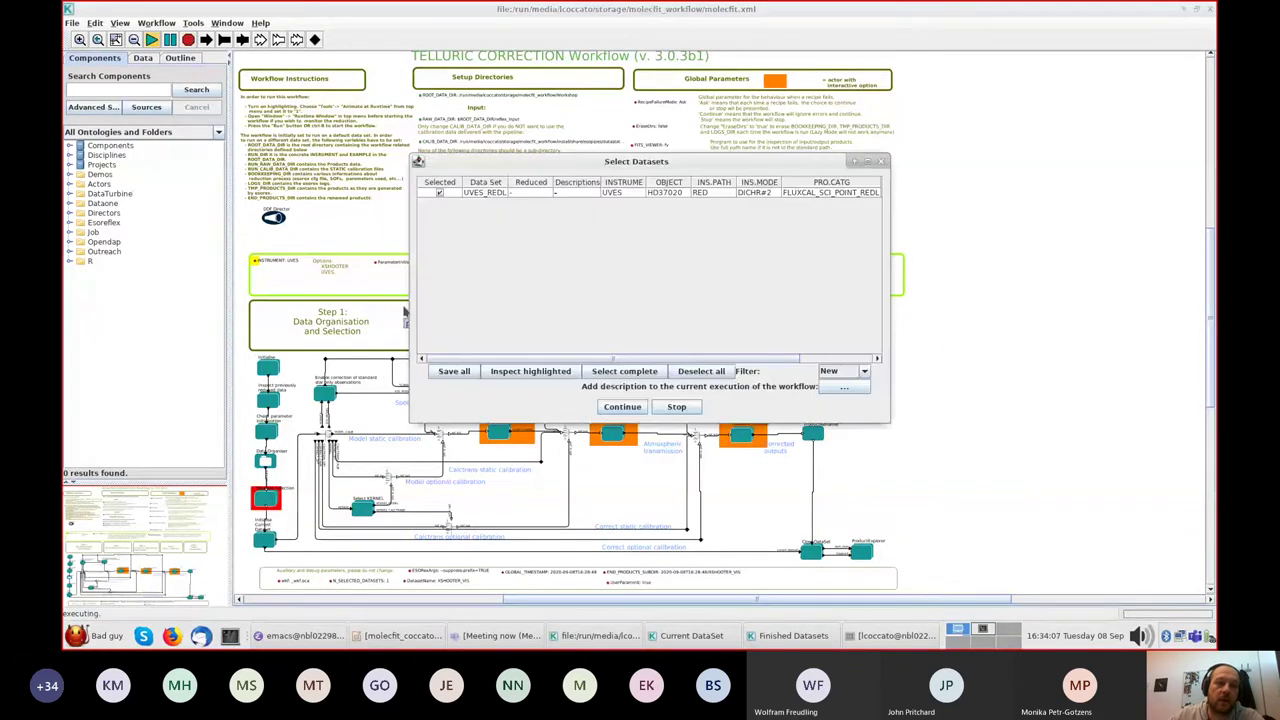
pyautogui.click(489, 195)
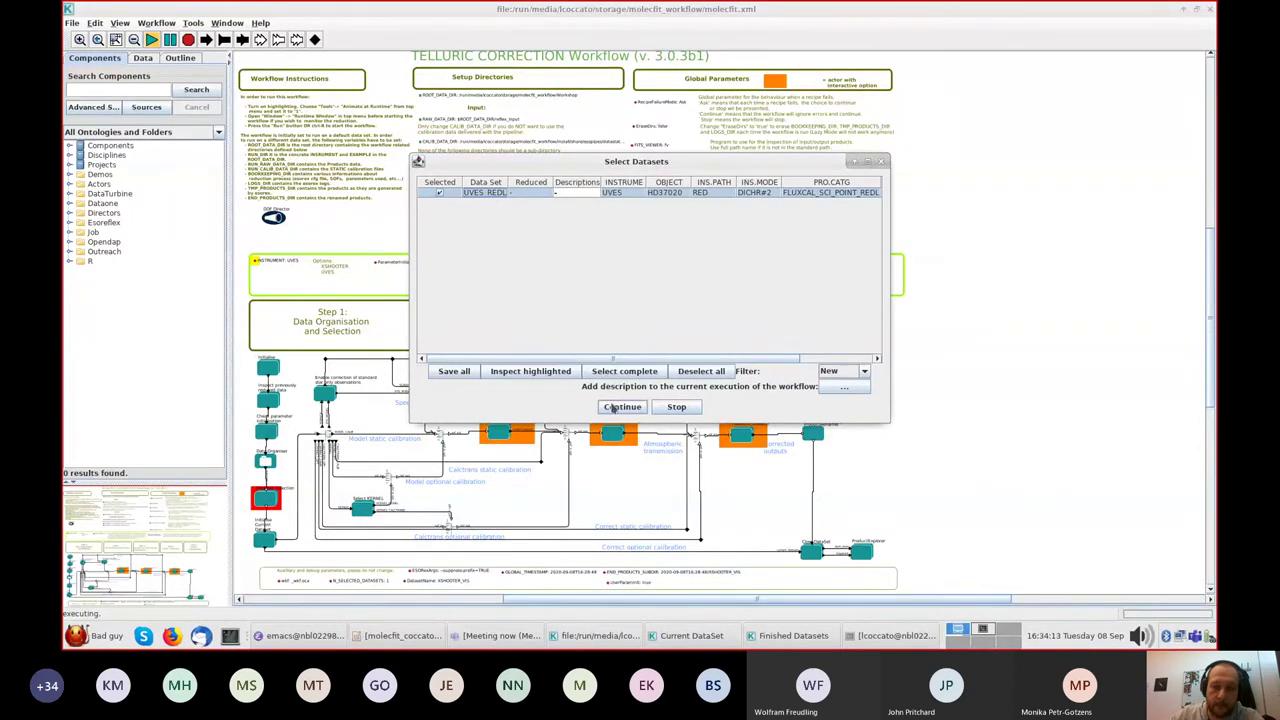
pyautogui.click(530, 371)
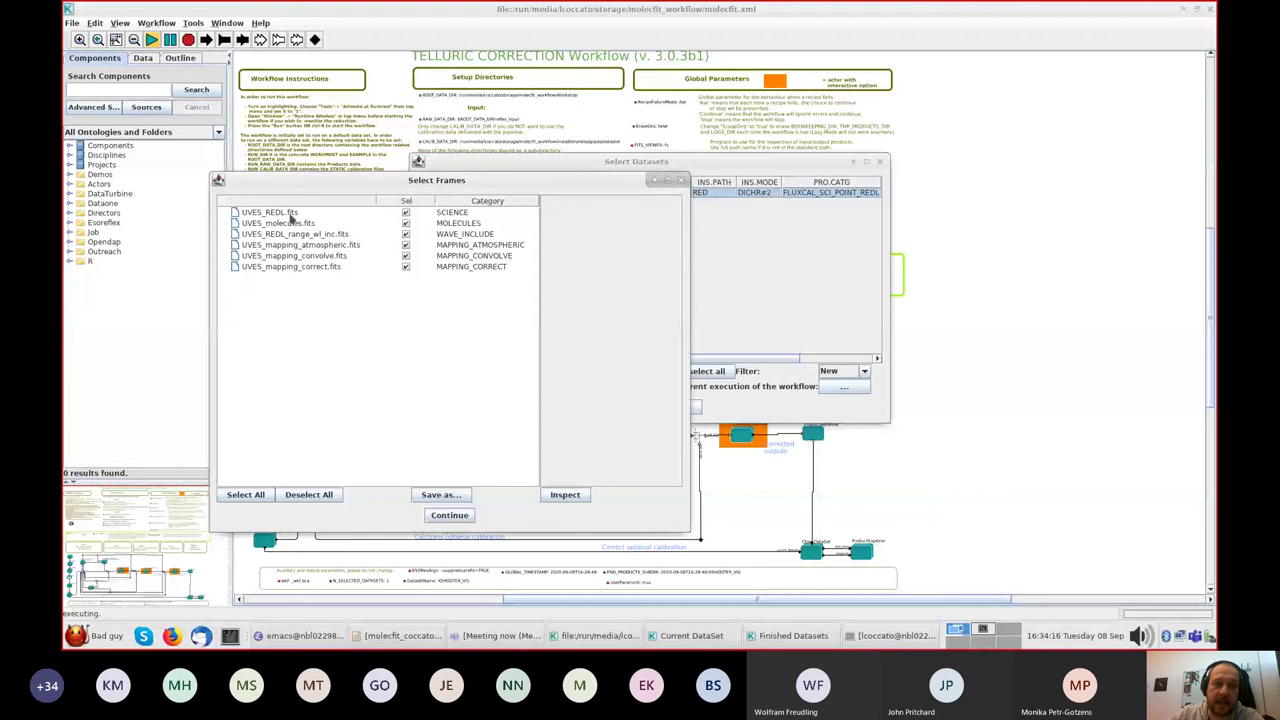
pyautogui.click(291, 214)
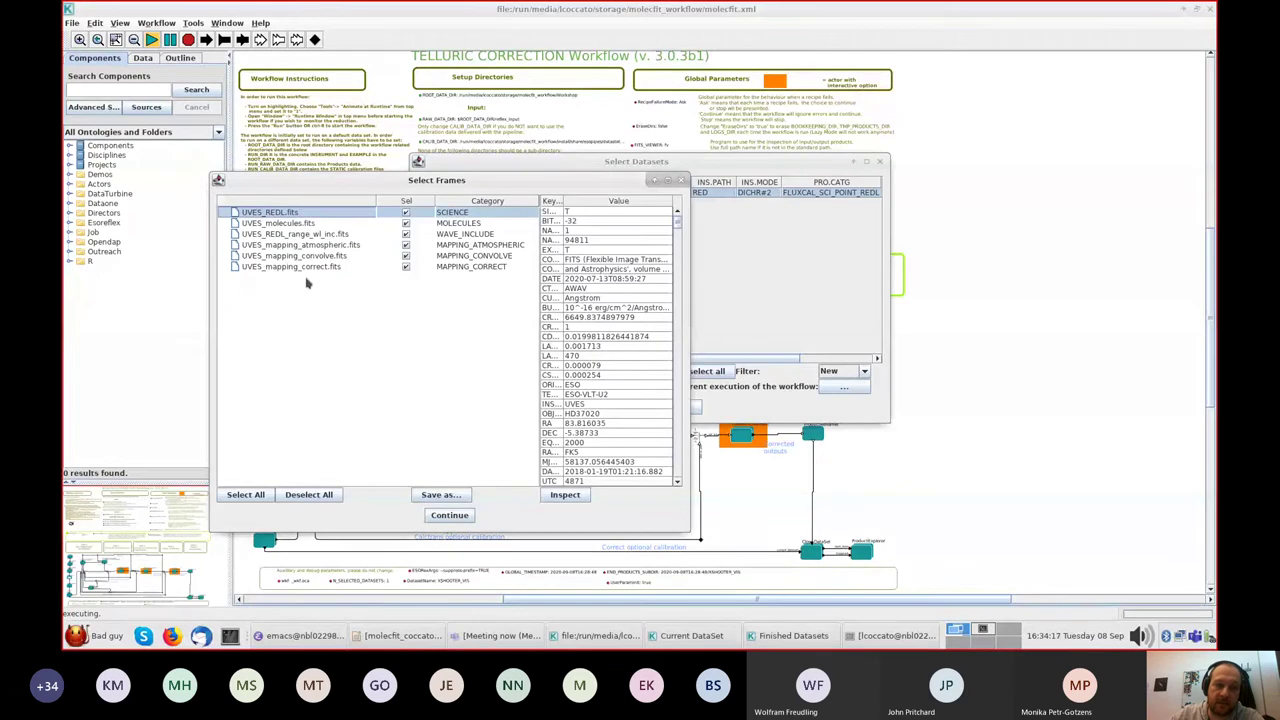
pyautogui.click(681, 180)
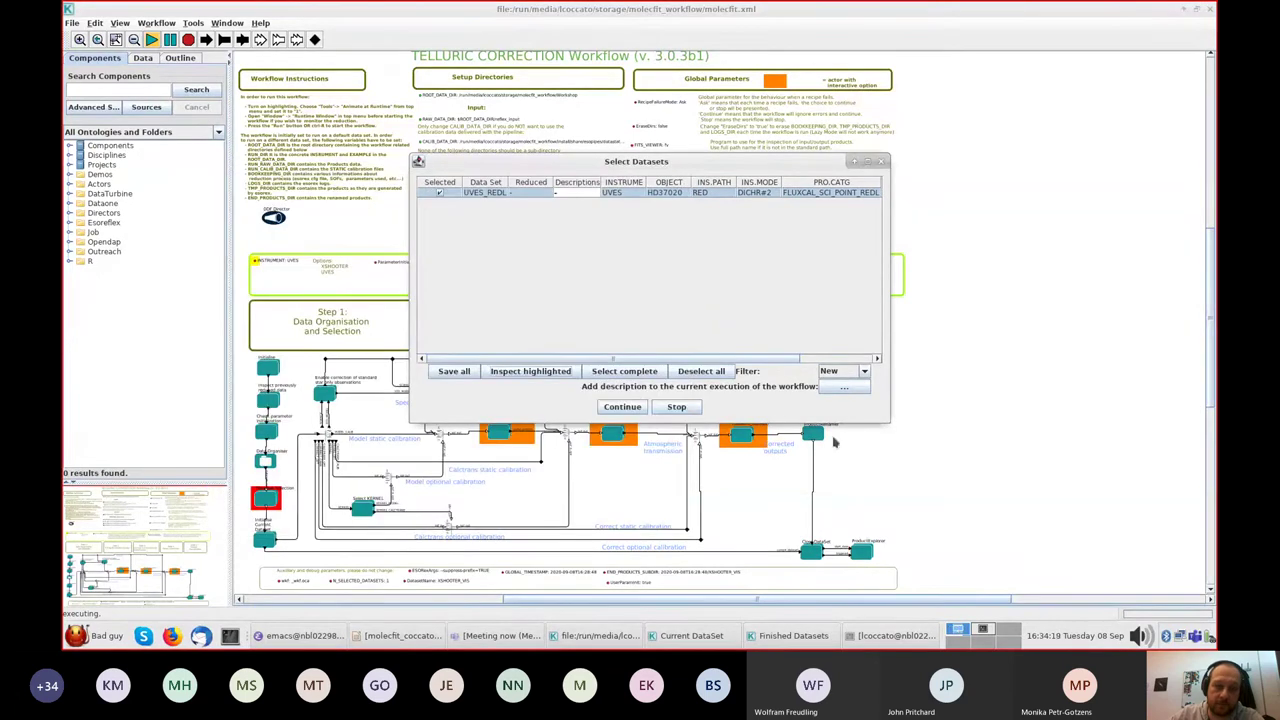
pyautogui.click(694, 410)
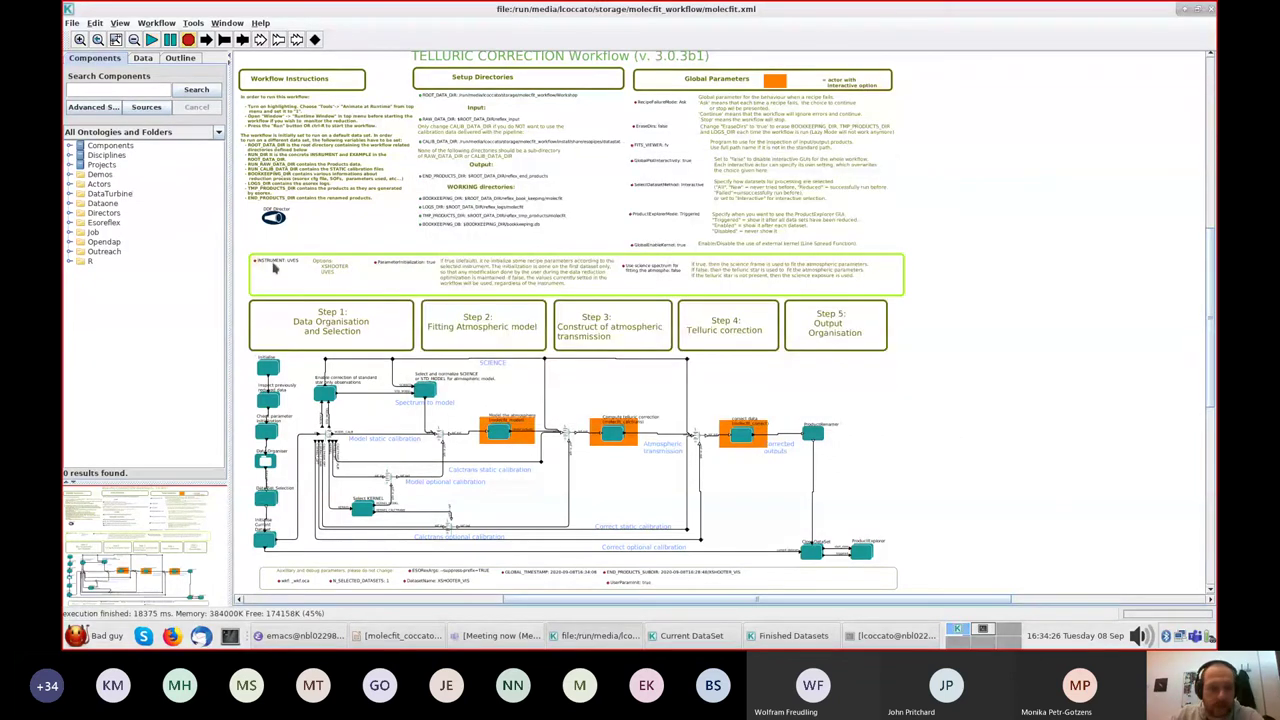
# - Set the INSTRUMENT parameter to XSHOOTER and the option to use the science spectrum for fitting the atmosphere to true
pyautogui.doubleClick(270, 265)
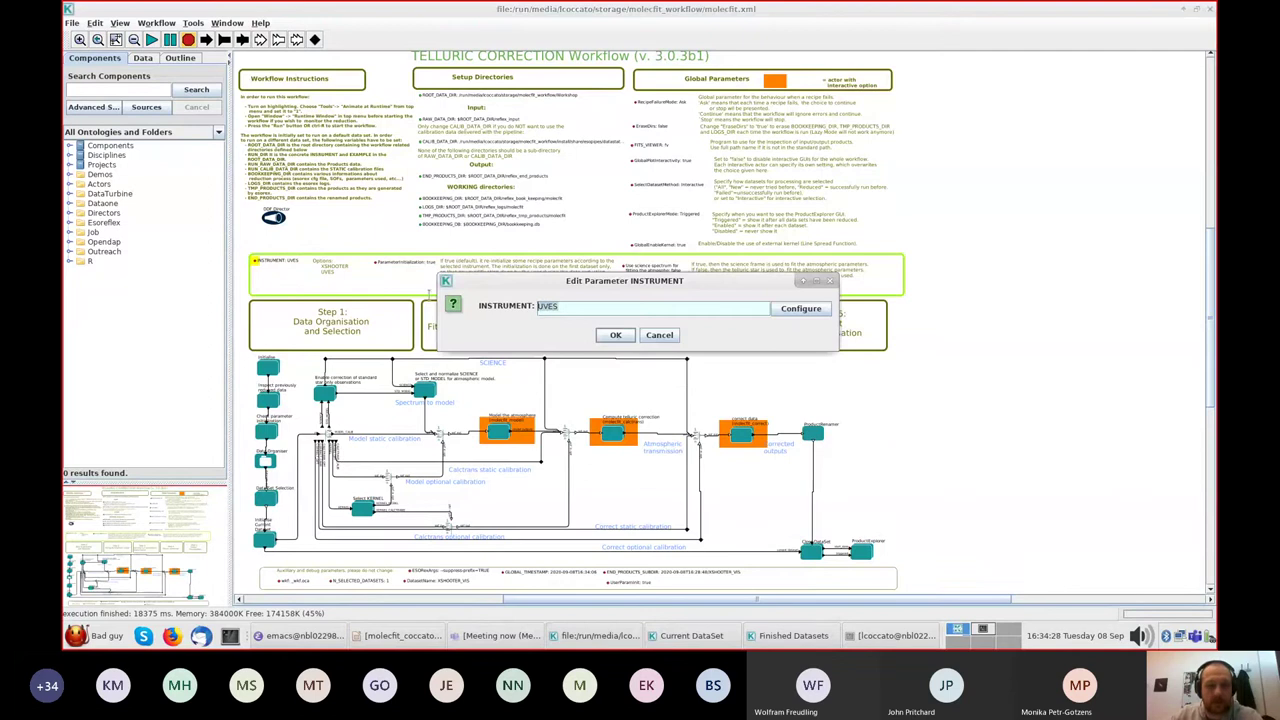
pyautogui.write('XSHOOTER')
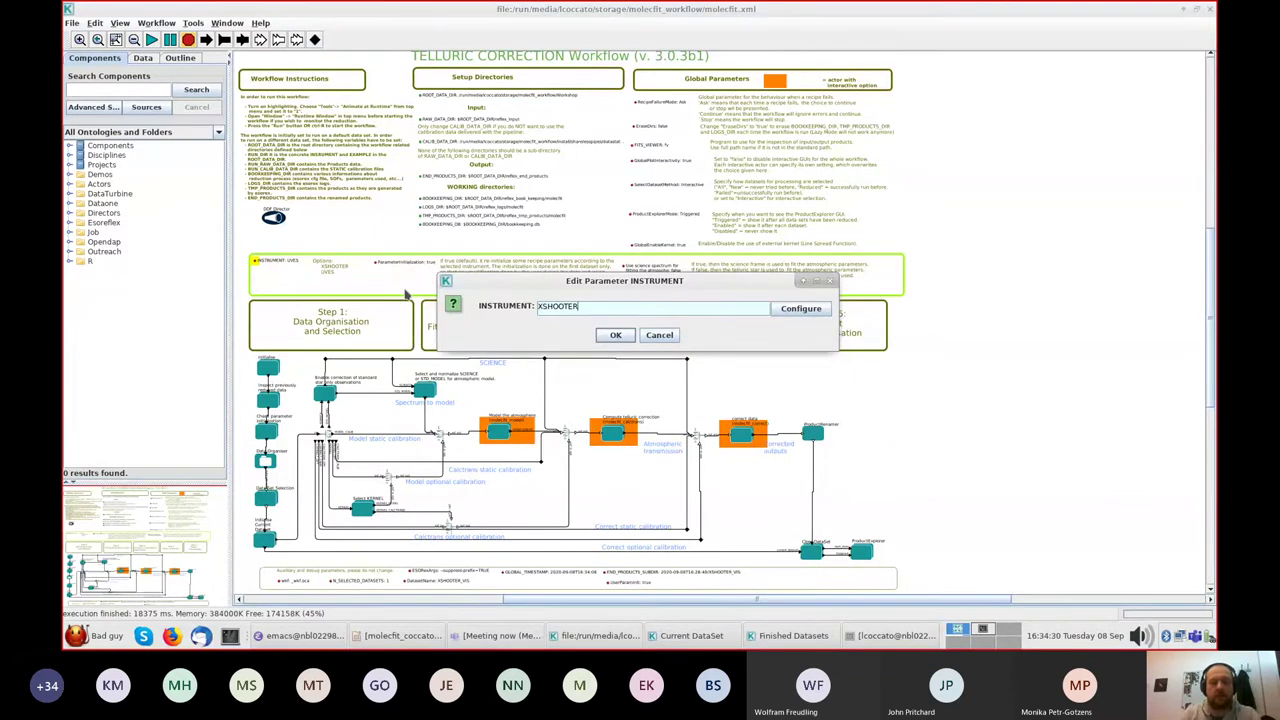
pyautogui.click(616, 336)
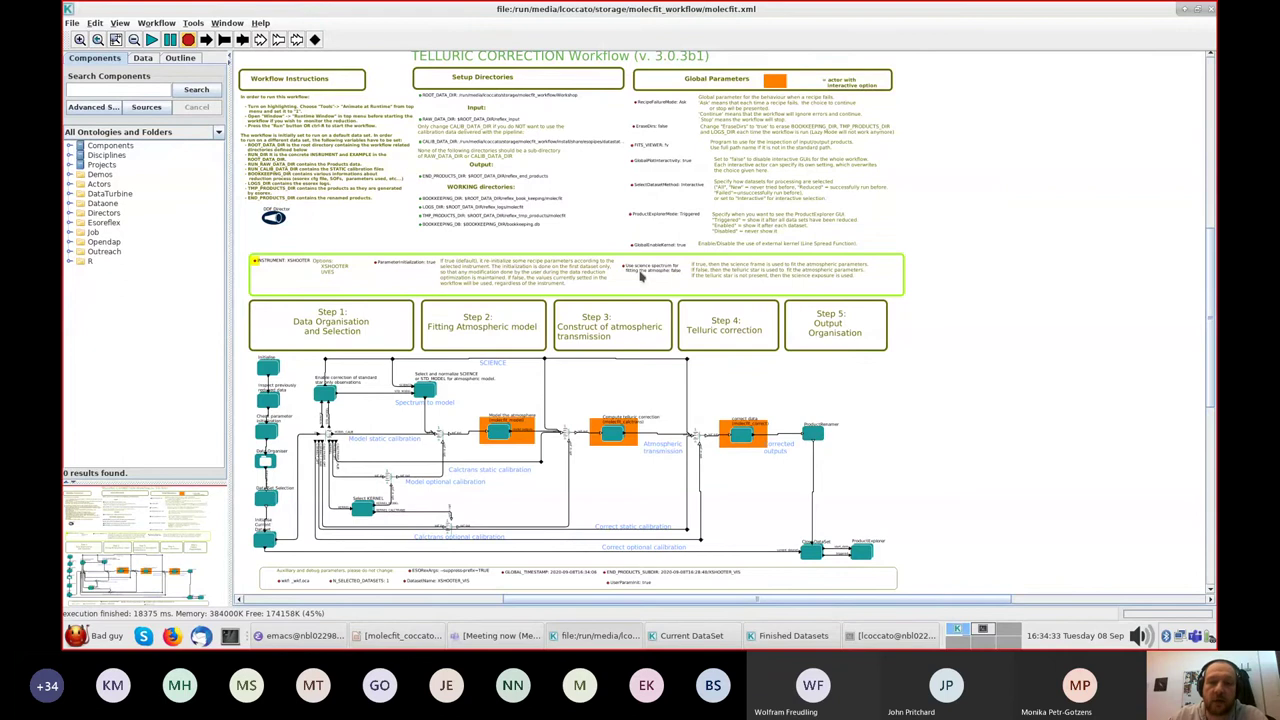
pyautogui.doubleClick(641, 277)
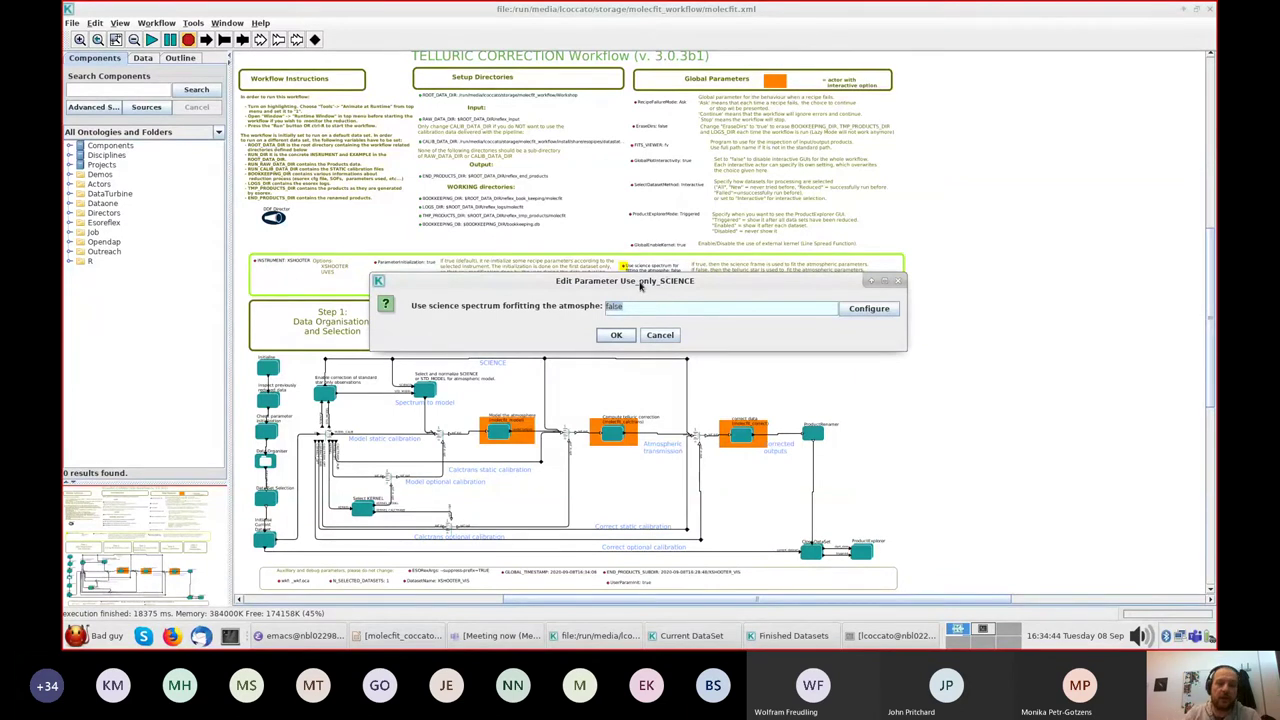
pyautogui.write('true')
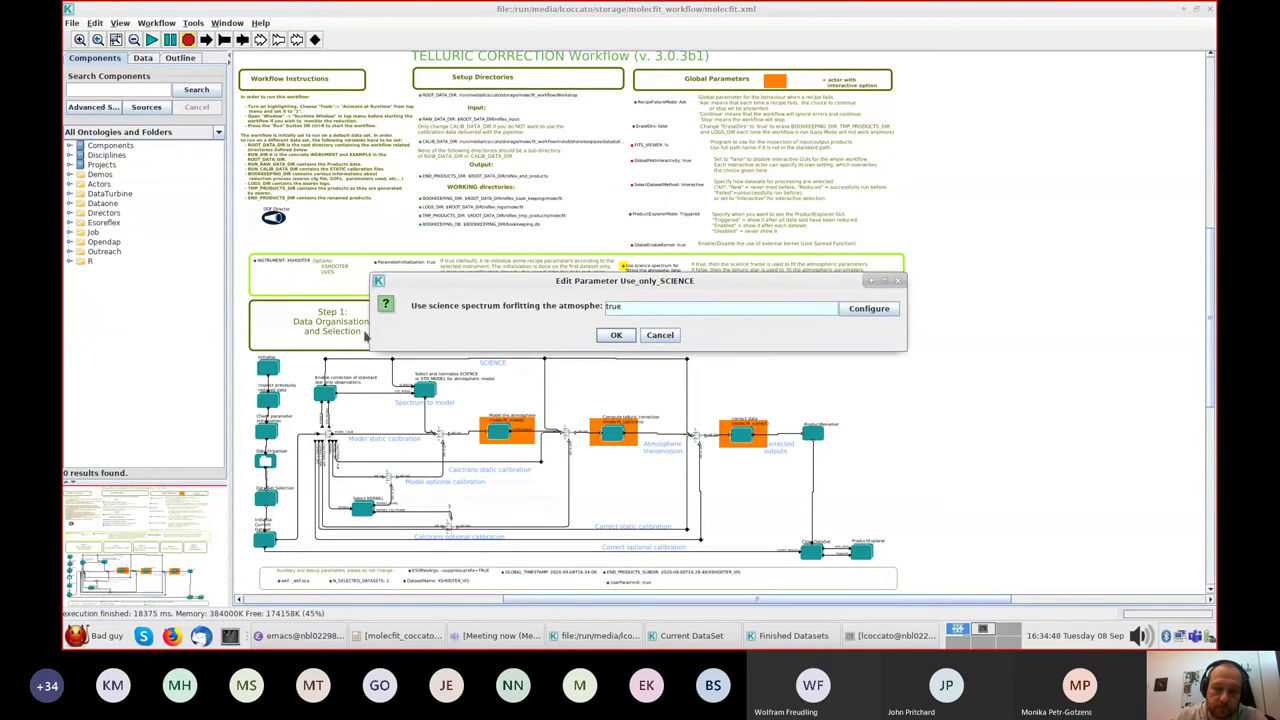
pyautogui.click(616, 335)
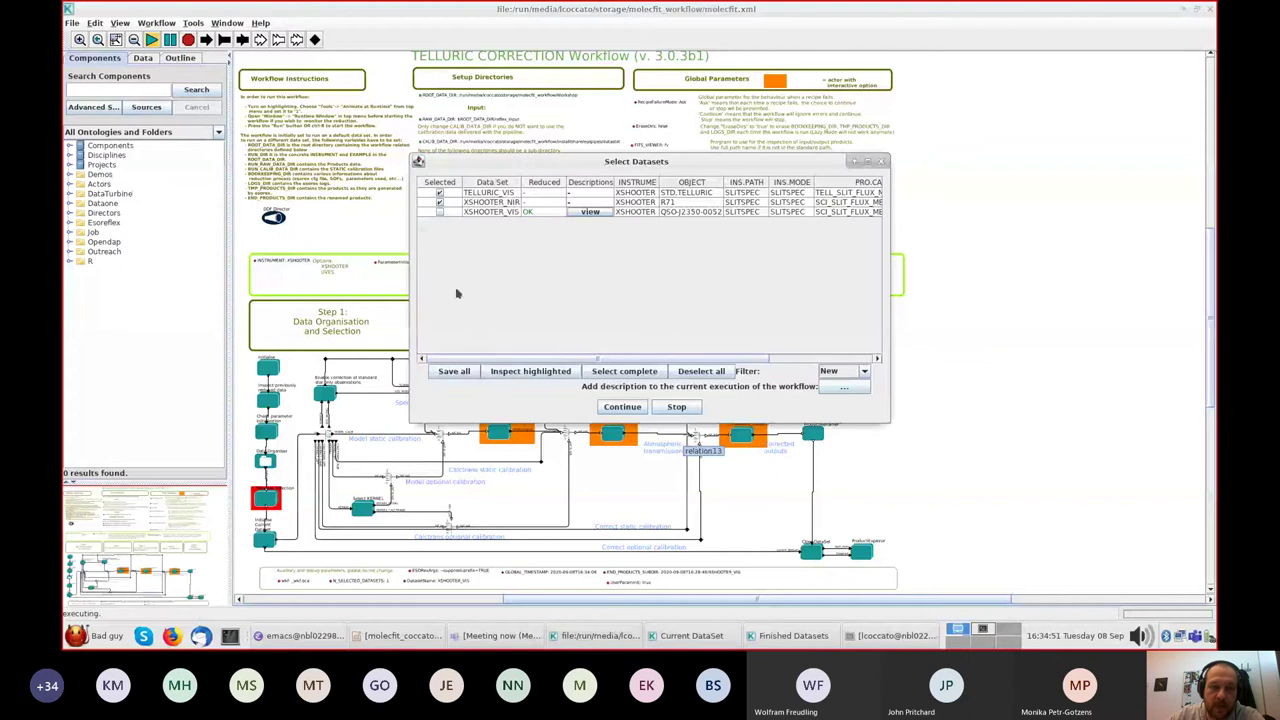
# - Run the workflow with only the XSHOOTER_VIS dataset selected, excluding TELLURIC_VIS and XSHOOTER_NIR
pyautogui.click(439, 193)
pyautogui.click(439, 202)
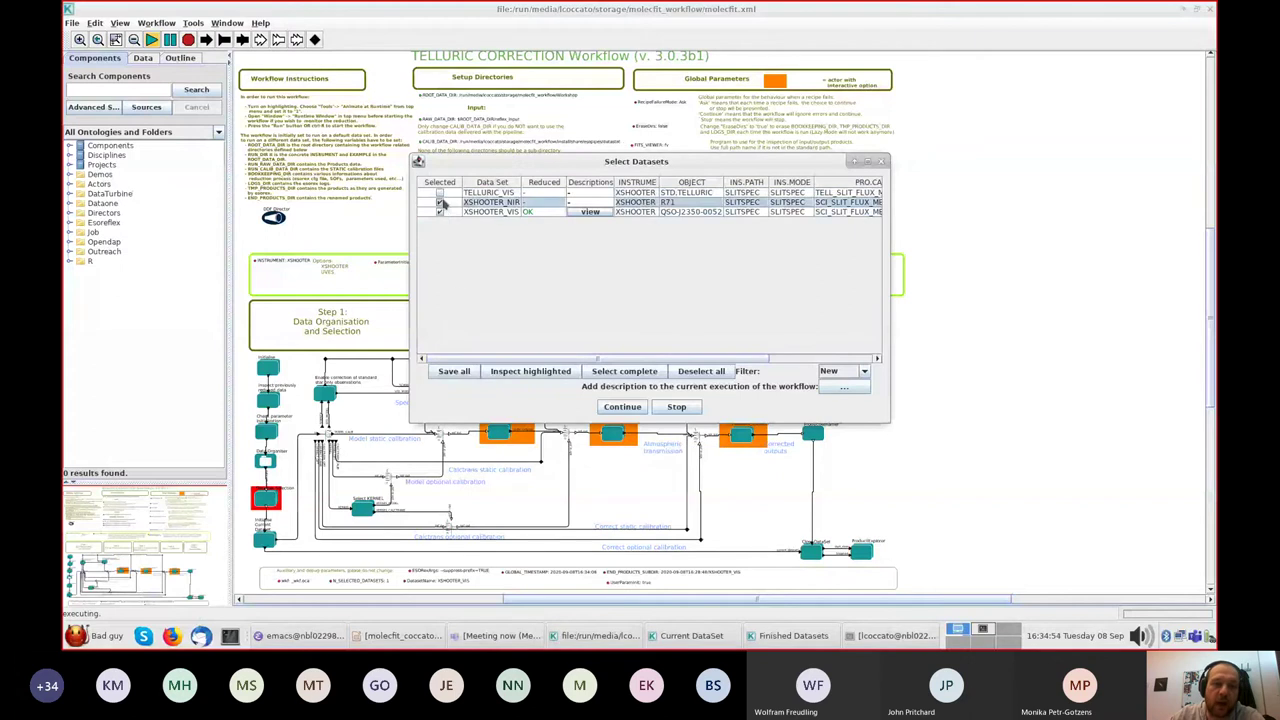
pyautogui.click(479, 213)
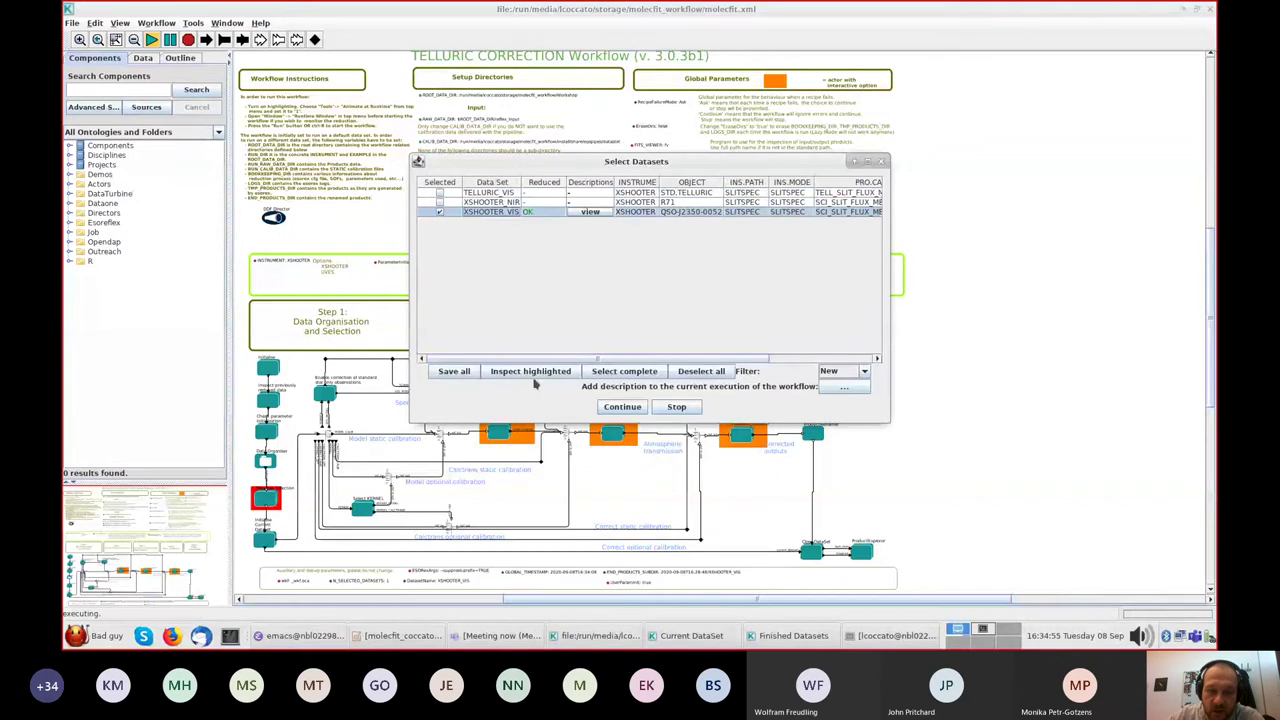
pyautogui.click(614, 408)
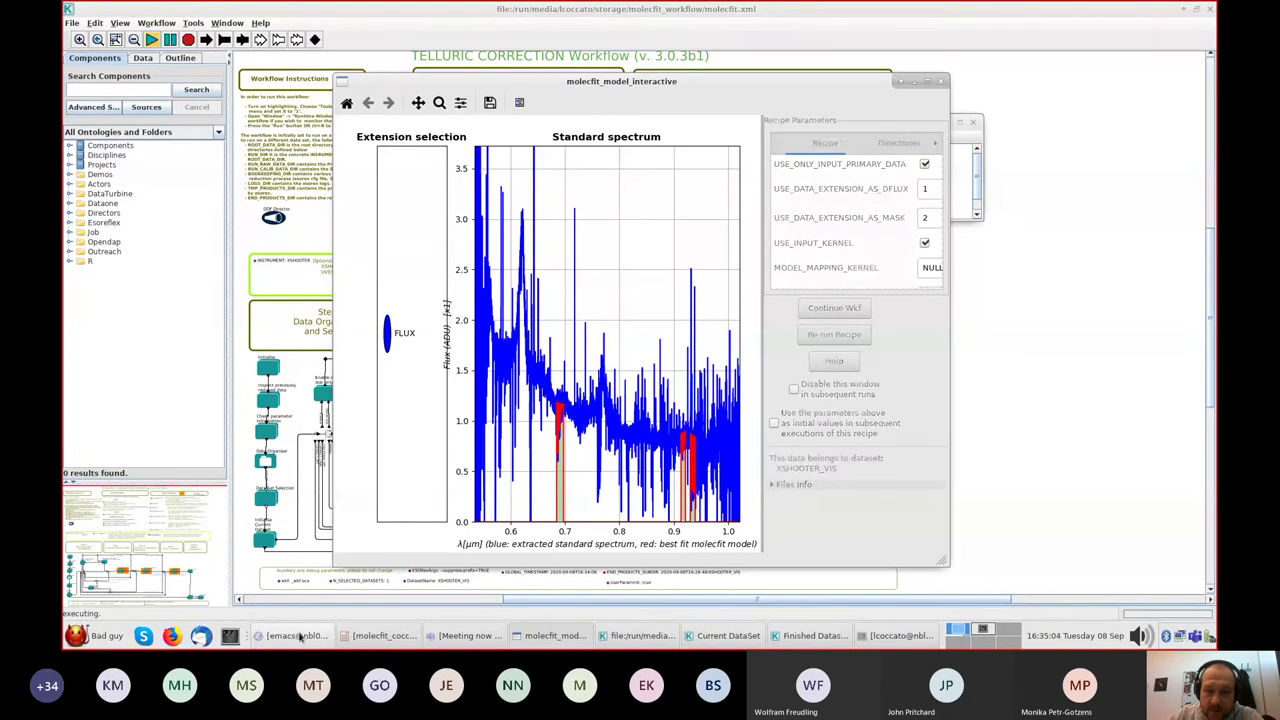
# - Copy the WAVE_INCLUDE ranges 0.68,0.70,0.758,0.771,0.91,0.951 from the emacs notes and return to the molecfit_model window
pyautogui.click(290, 636)
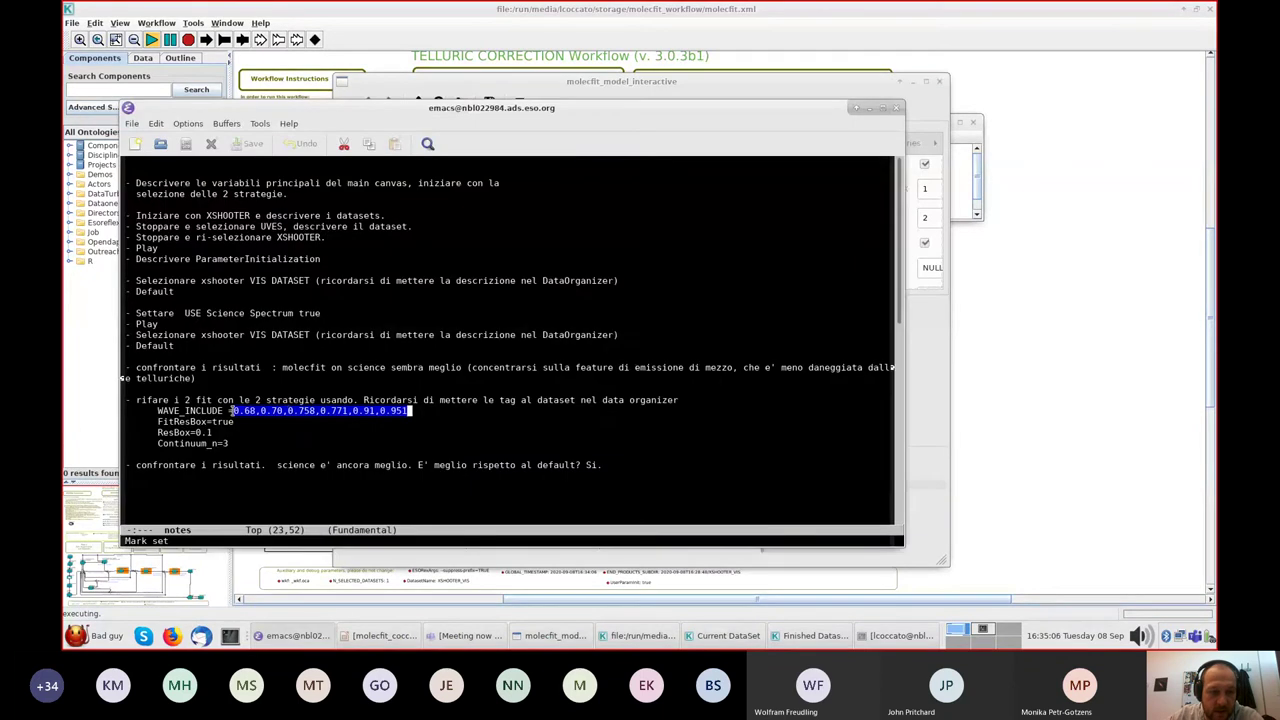
pyautogui.moveTo(229, 411); pyautogui.dragTo(366, 411)
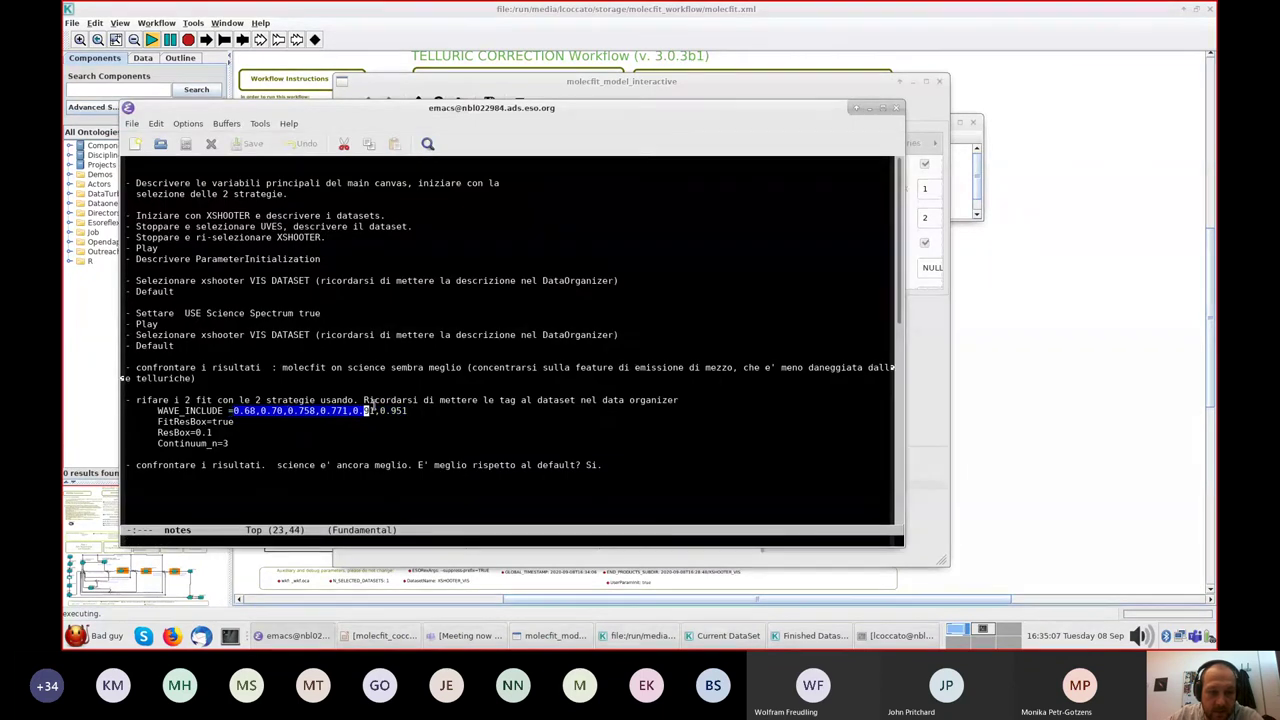
pyautogui.moveTo(233, 411); pyautogui.dragTo(407, 411)
pyautogui.hotkey('ctrl', 'c')
pyautogui.click(548, 85)
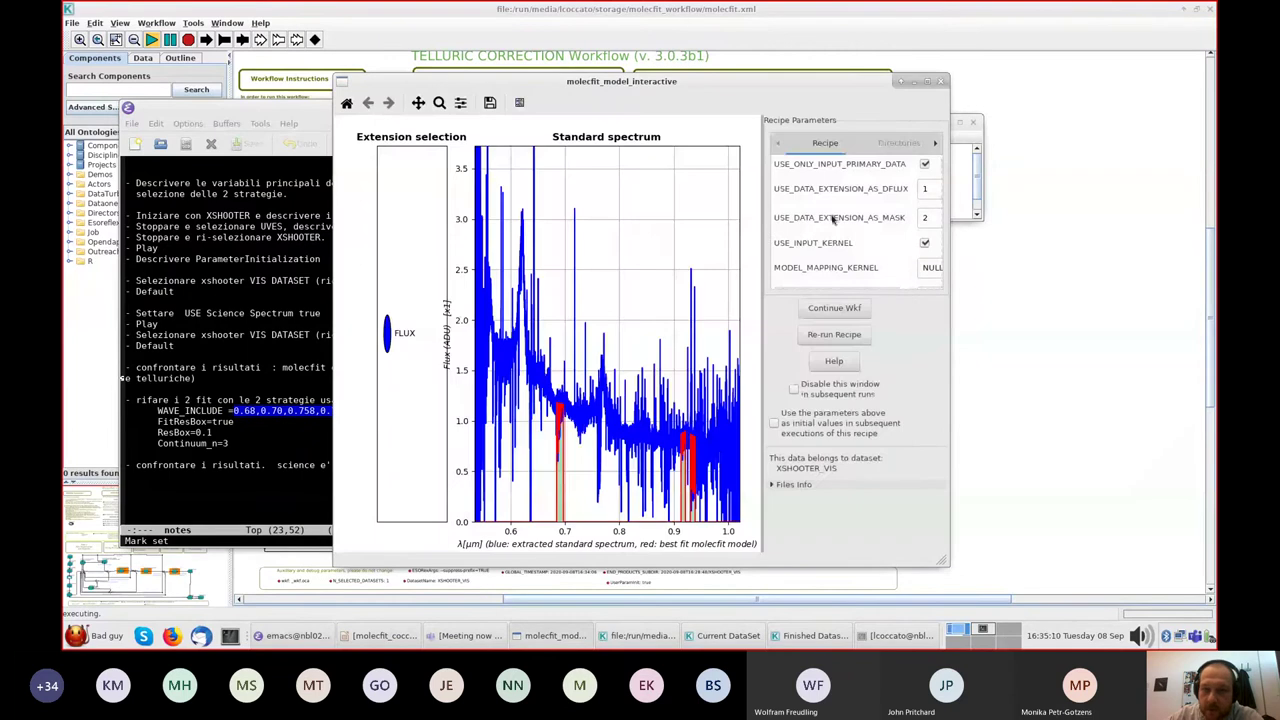
# - Widen the recipe parameters area and replace the WAVE_INCLUDE value with 0.68,0.70,0.758,0.771,0.91,0.951
pyautogui.moveTo(758, 262); pyautogui.dragTo(622, 250)
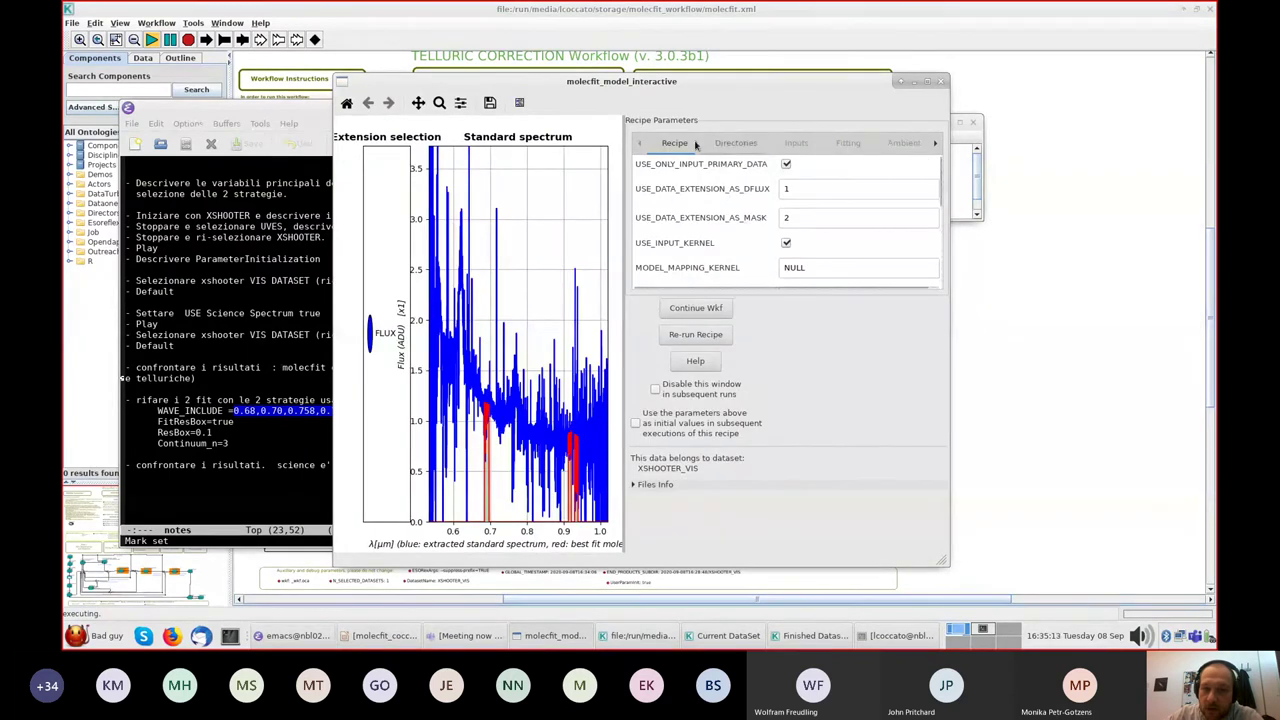
pyautogui.scroll(-5, 834, 250)
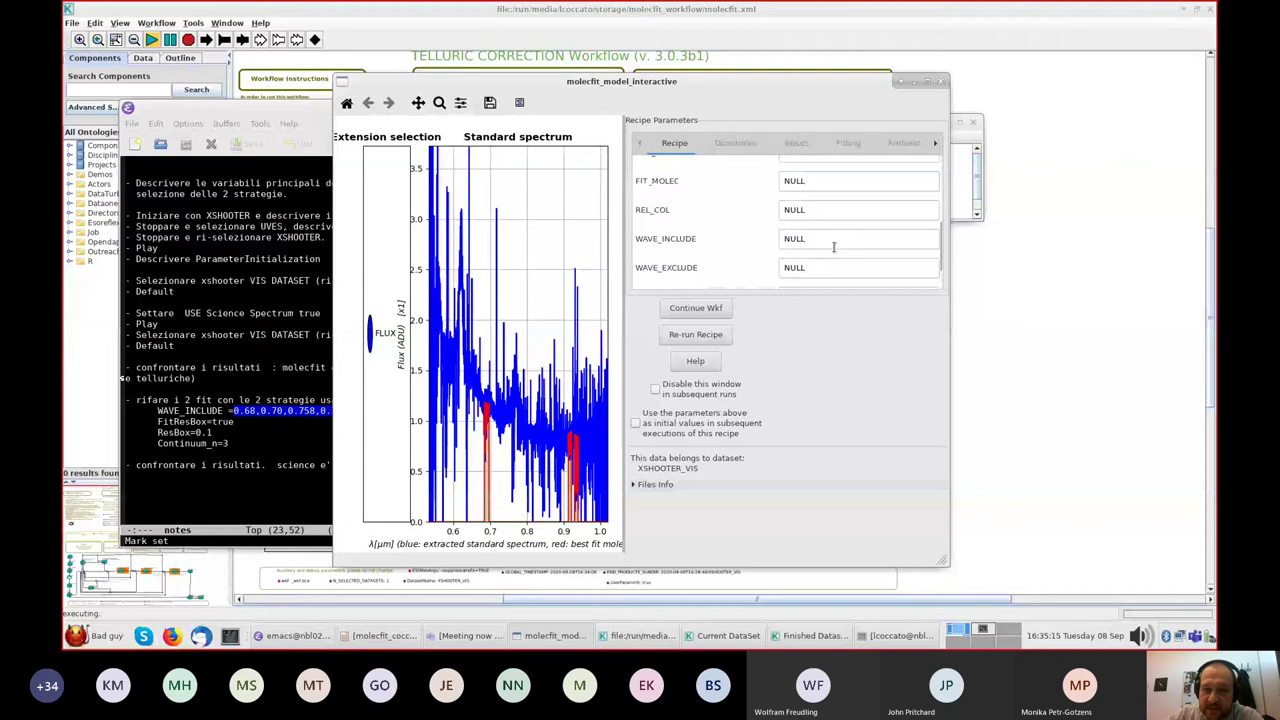
pyautogui.click(844, 243)
pyautogui.press('BackSpace')
pyautogui.press('BackSpace')
pyautogui.press('BackSpace')
pyautogui.press('BackSpace')
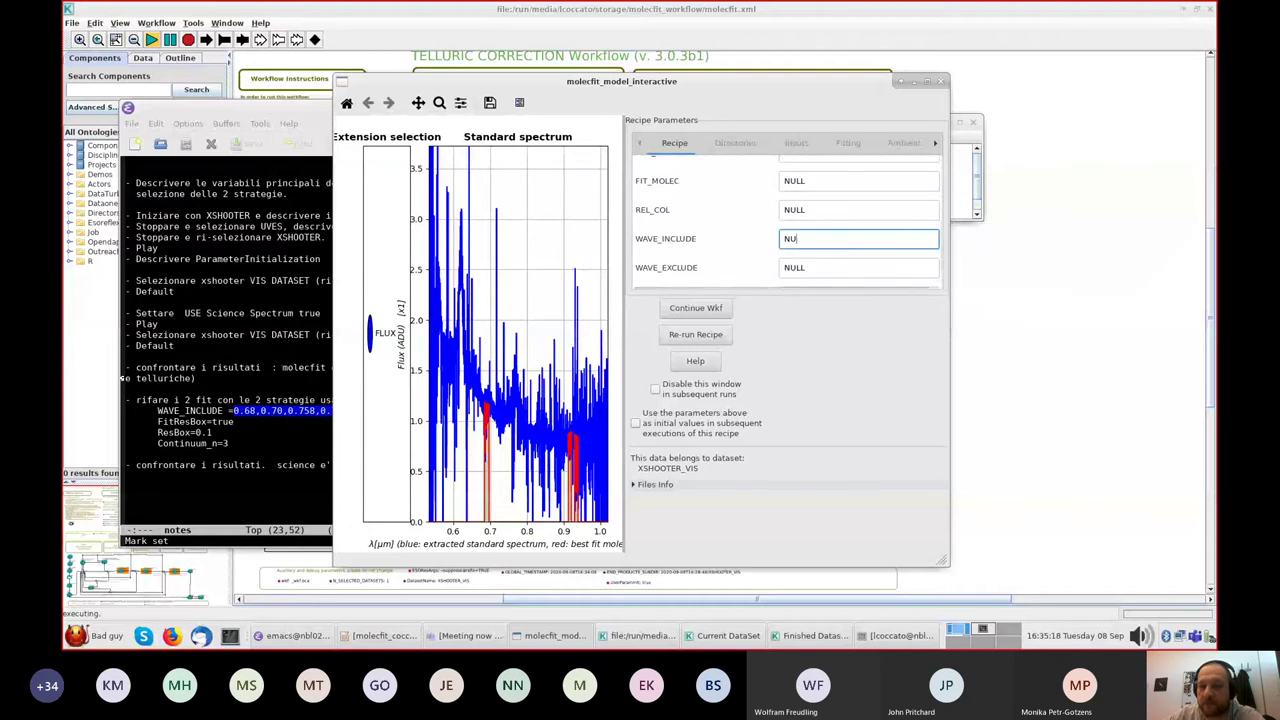
pyautogui.middleClick(846, 240)
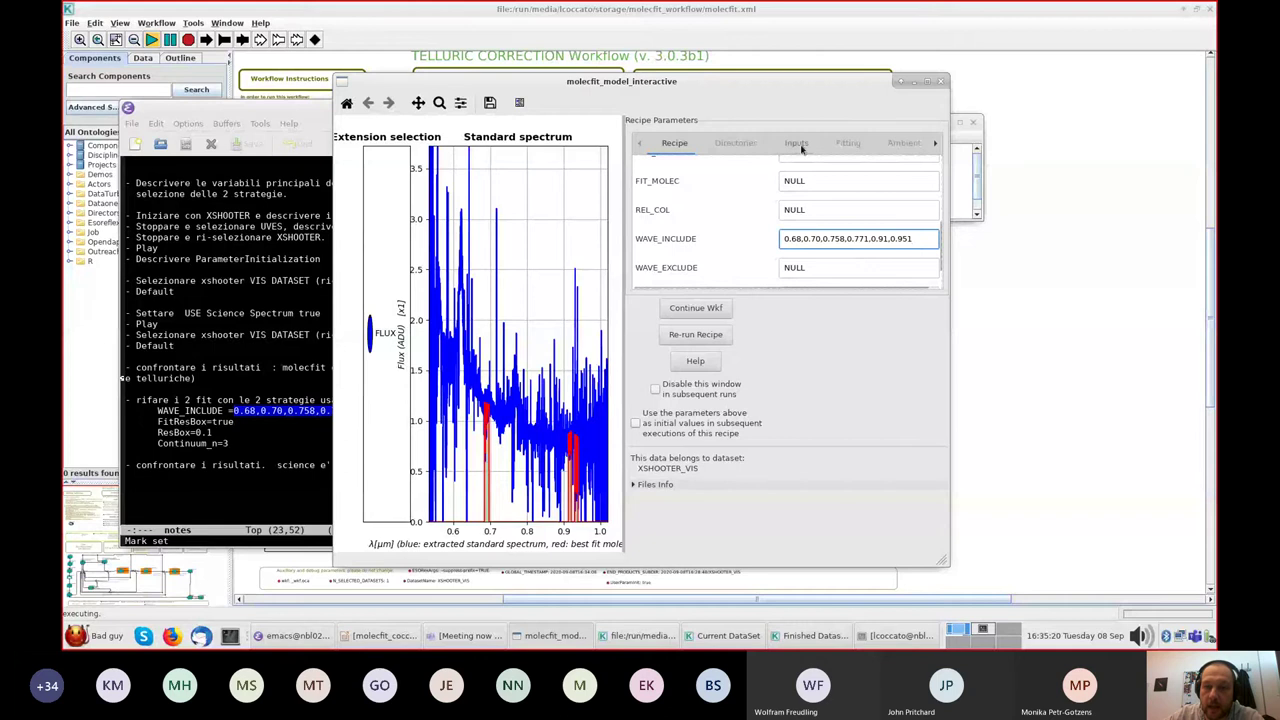
# - Set the fitting parameter CONTINUUM_N to 3
pyautogui.click(848, 143)
pyautogui.doubleClick(816, 252)
pyautogui.write('3')
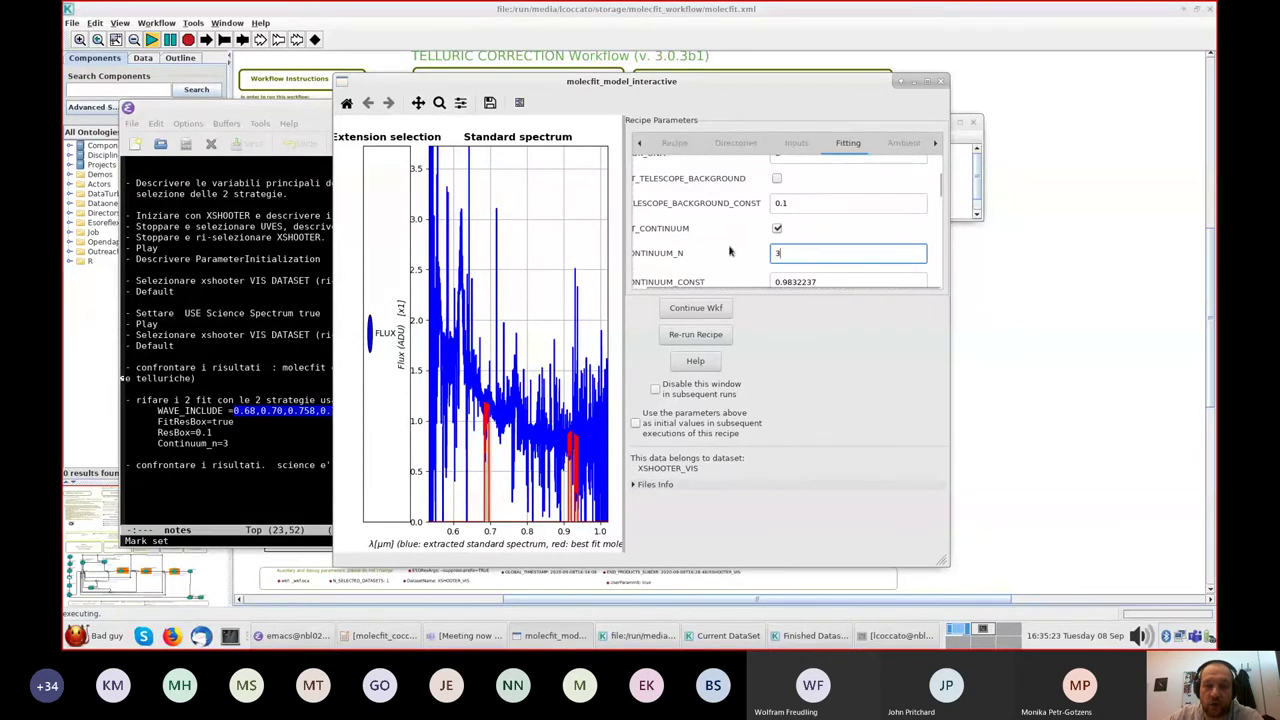
# - Enable FIT_RES_BOX with RES_BOX set to 0.1 and re-run the model recipe
pyautogui.scroll(-3, 829, 240)
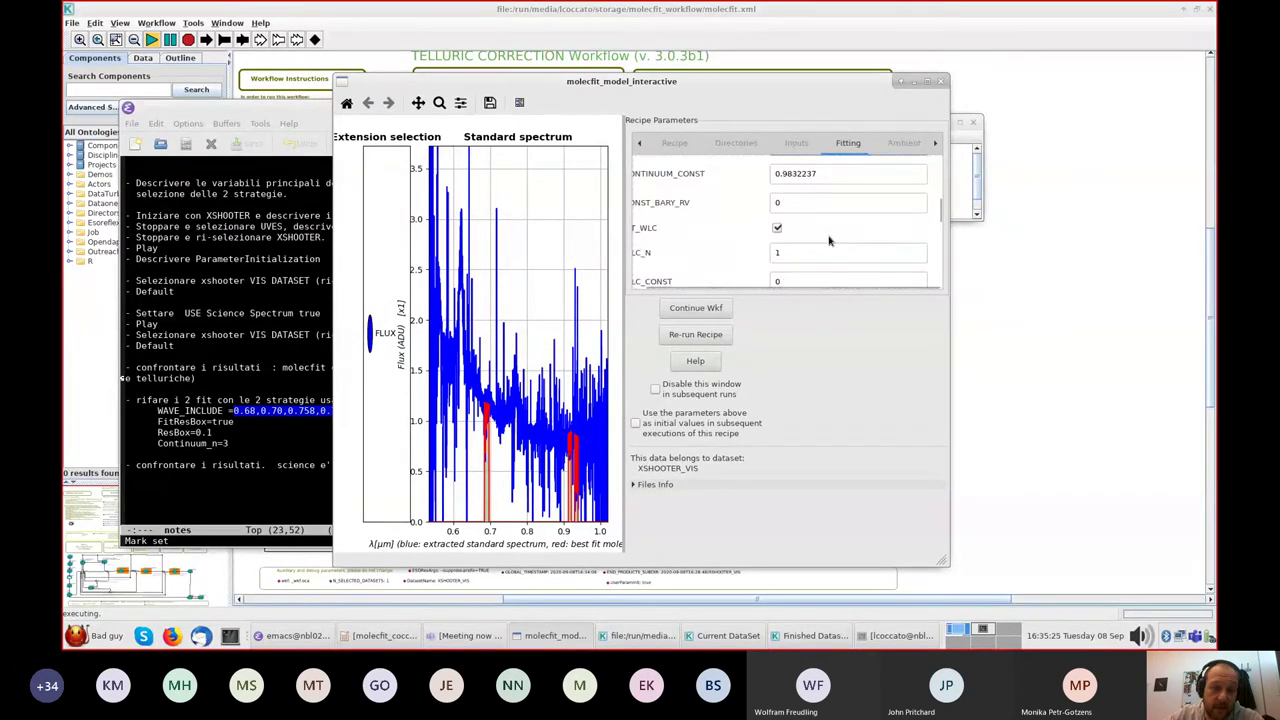
pyautogui.scroll(-2, 829, 240)
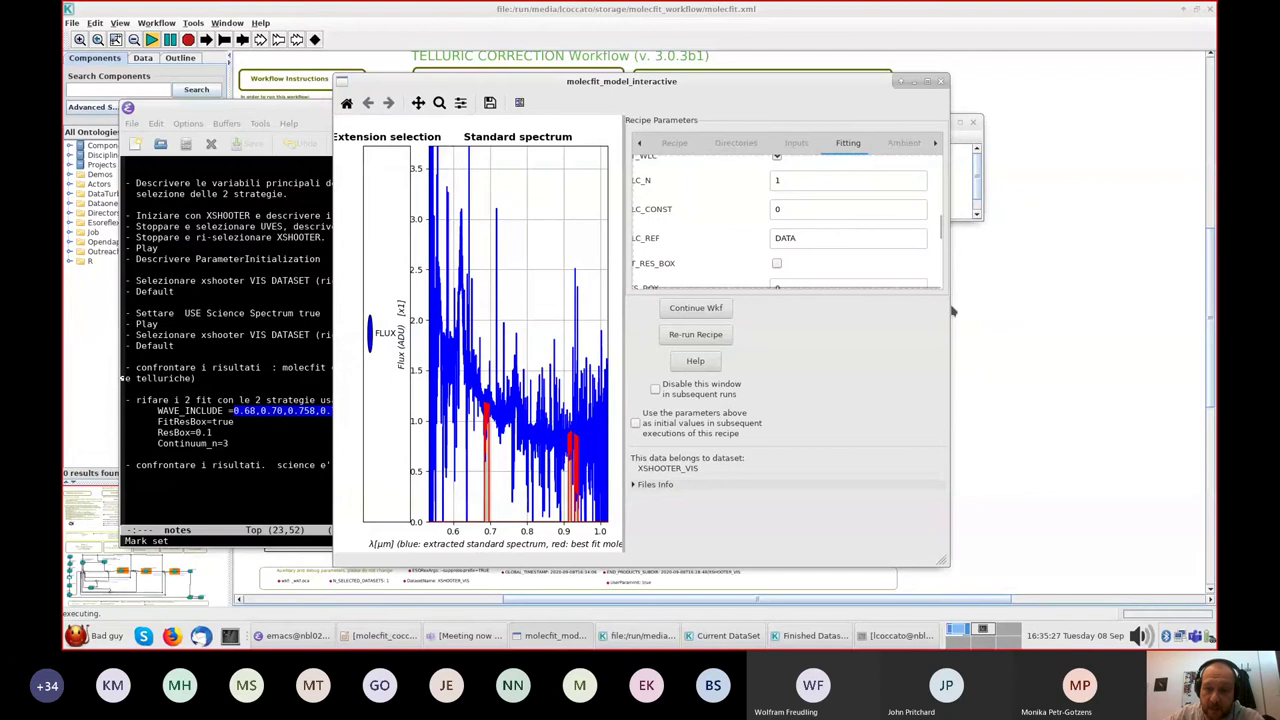
pyautogui.moveTo(952, 312); pyautogui.dragTo(1156, 314)
pyautogui.scroll(2, 921, 240)
pyautogui.scroll(-5, 921, 240)
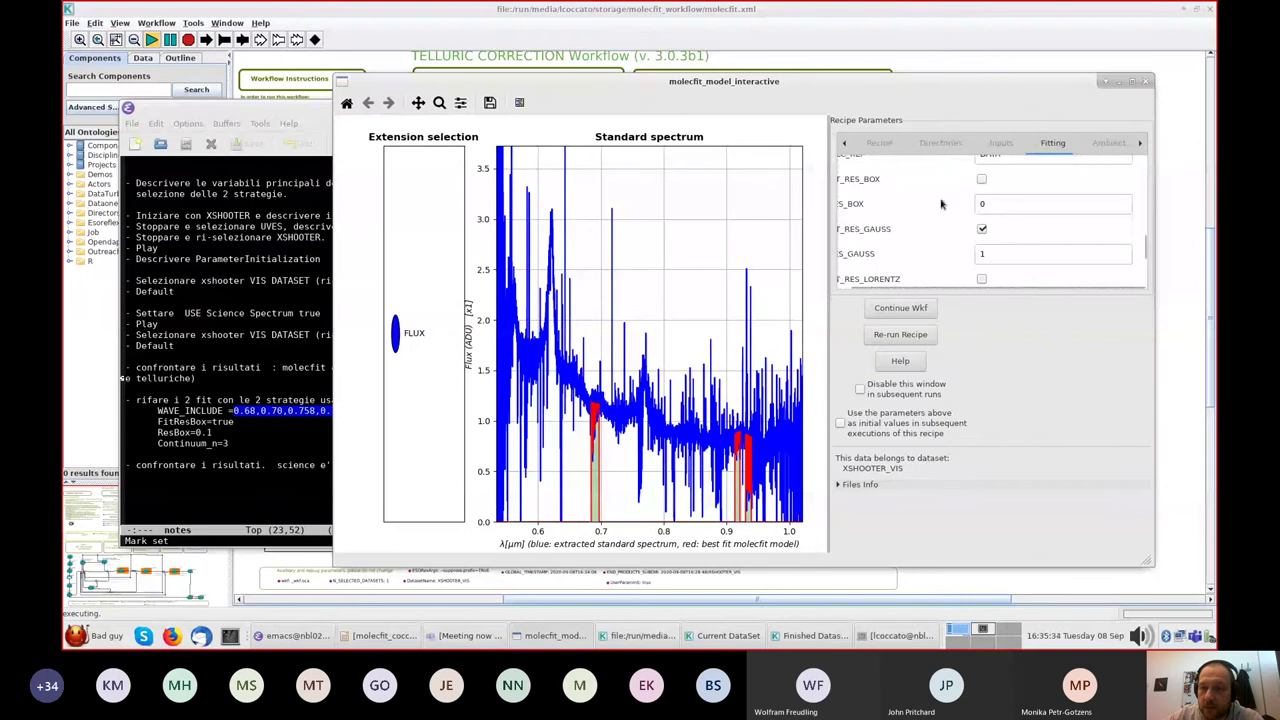
pyautogui.click(981, 178)
pyautogui.click(1003, 206)
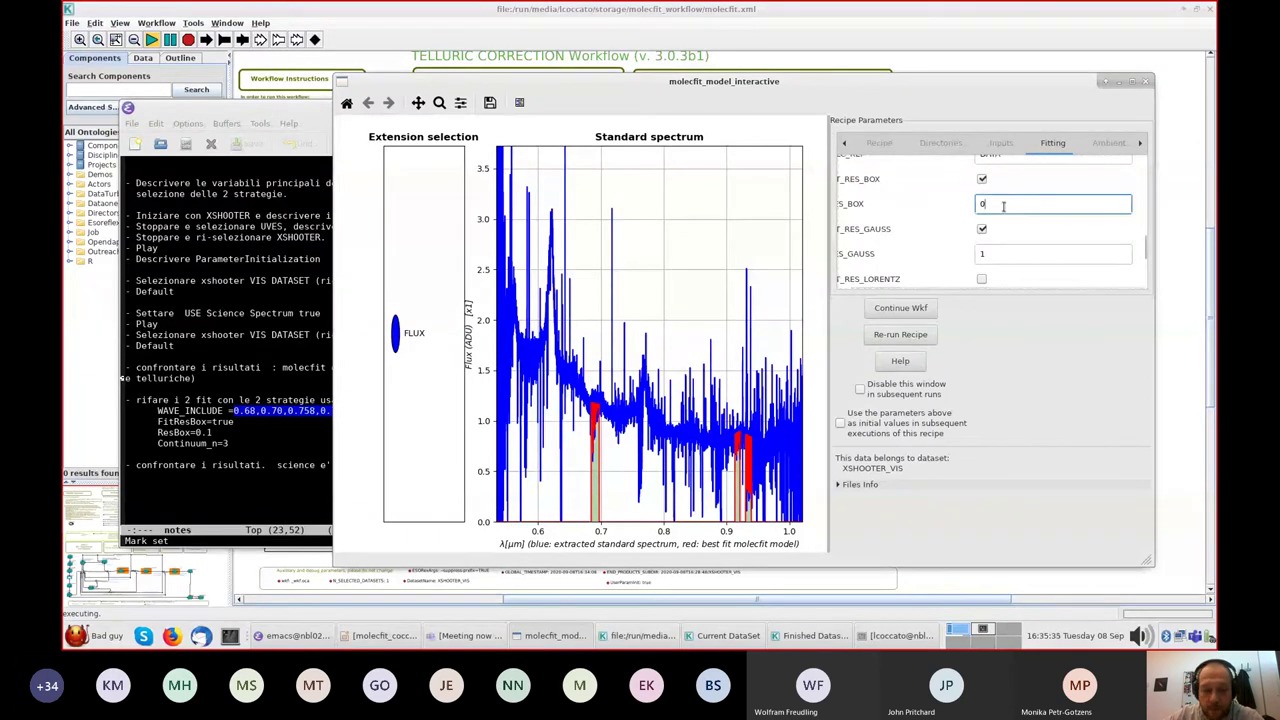
pyautogui.write('.1')
pyautogui.click(898, 338)
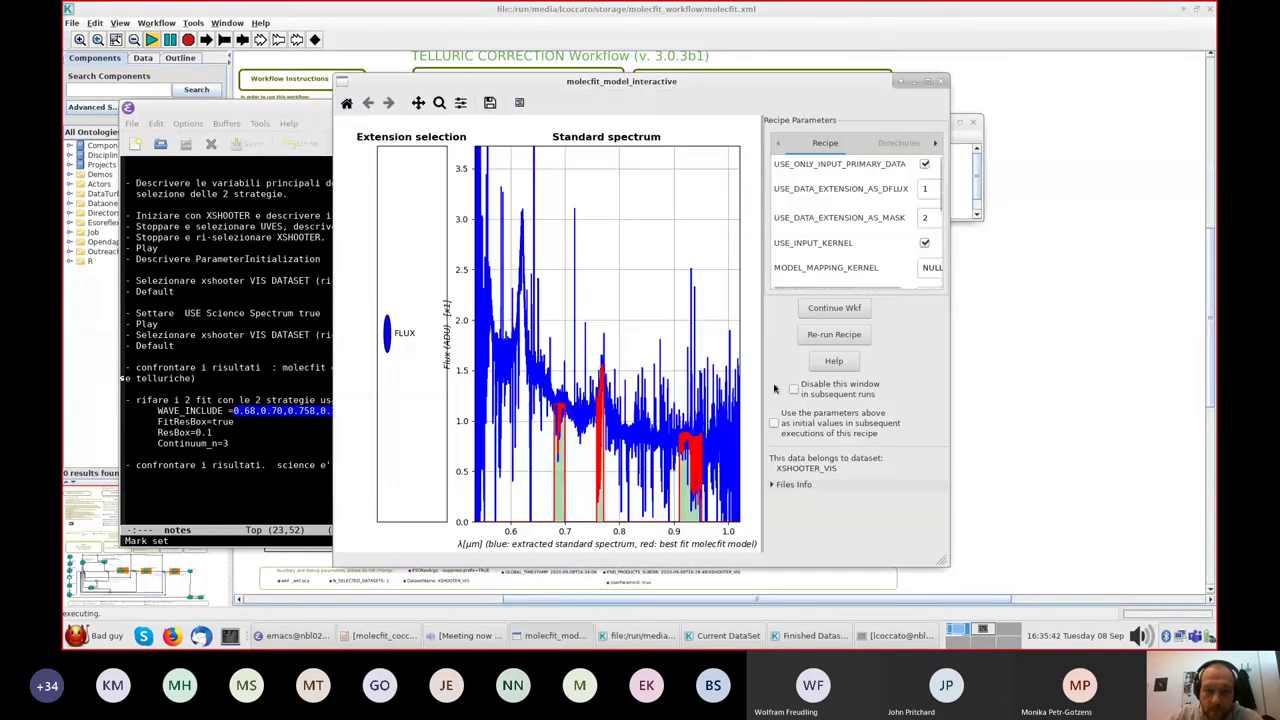
# - Accept the model, calctrans and correct recipe products in turn to continue the workflow to the Product Explorer
pyautogui.click(832, 307)
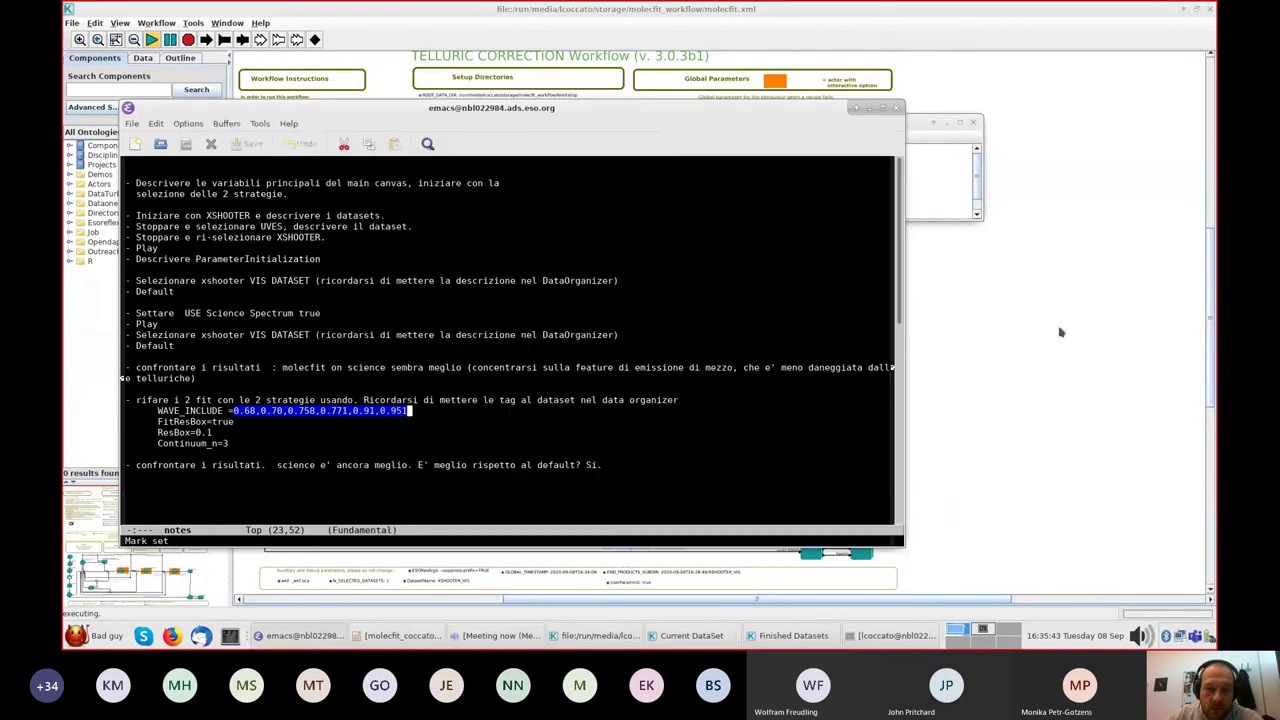
pyautogui.click(1062, 333)
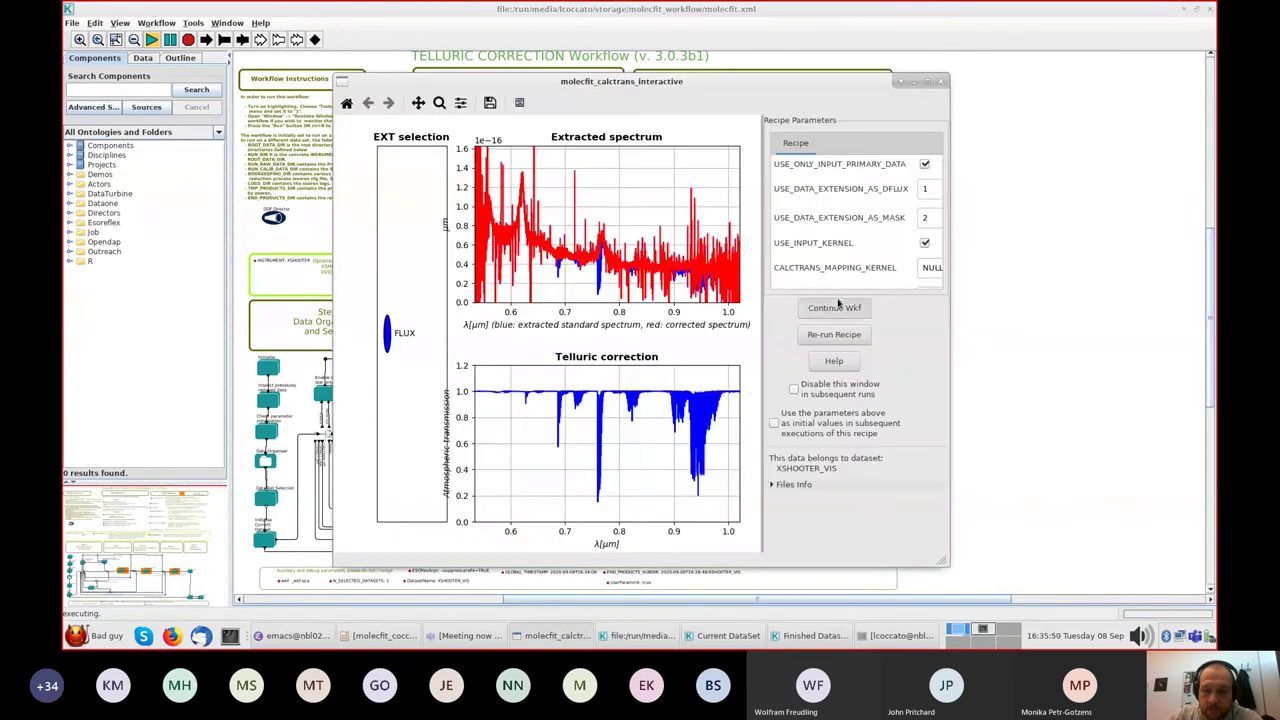
pyautogui.click(836, 307)
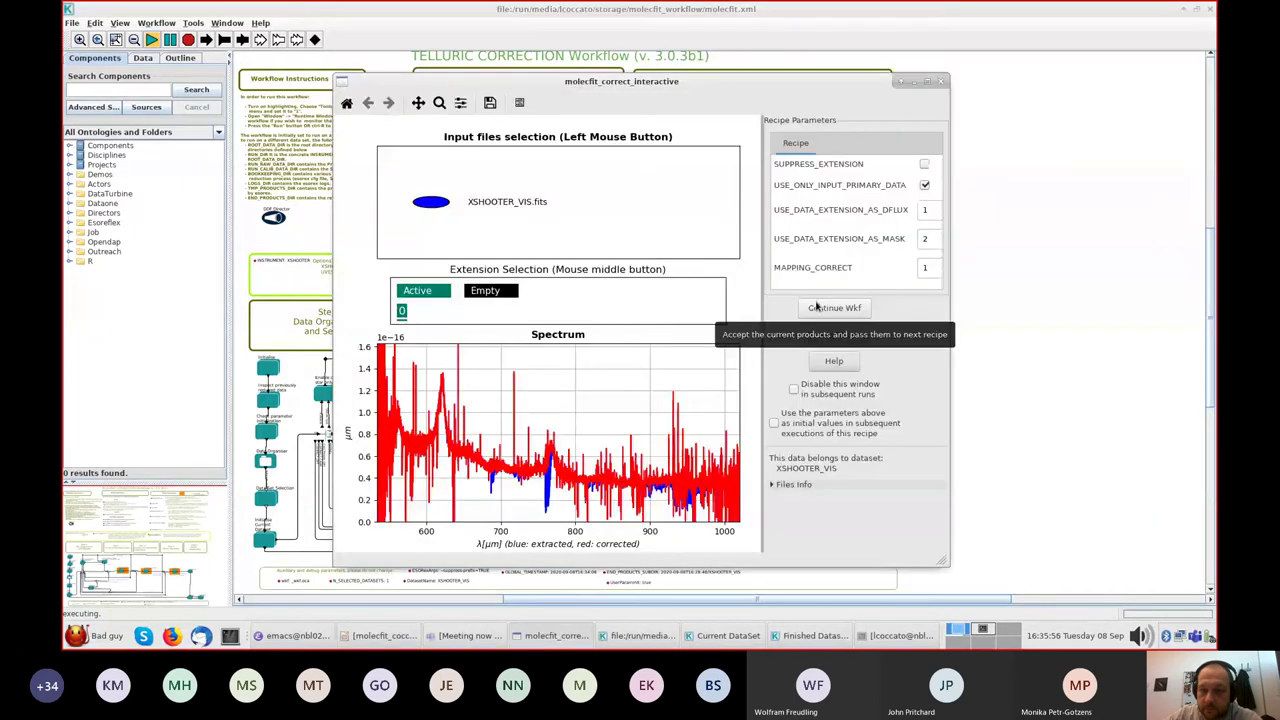
pyautogui.click(816, 307)
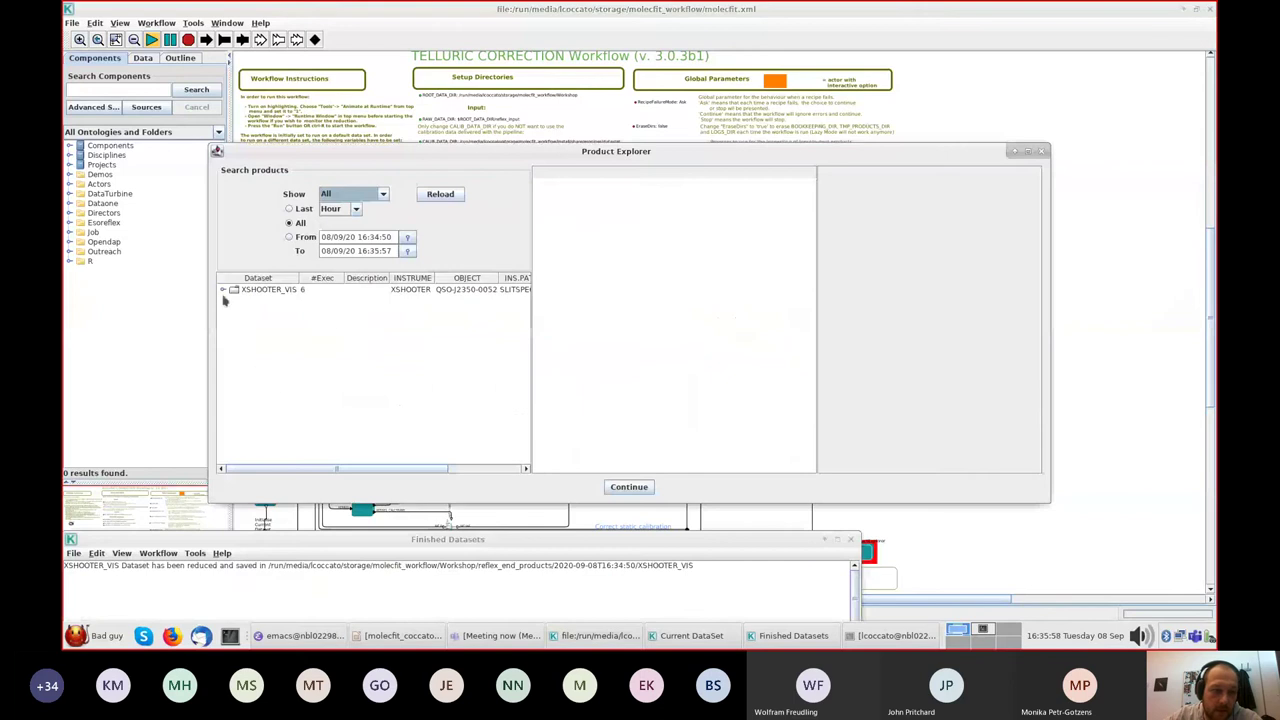
# - Limit the products to the last hour and show the header of the 16:34:50 XSHOOTER_VIS execution's telluric-corrected file
pyautogui.click(289, 208)
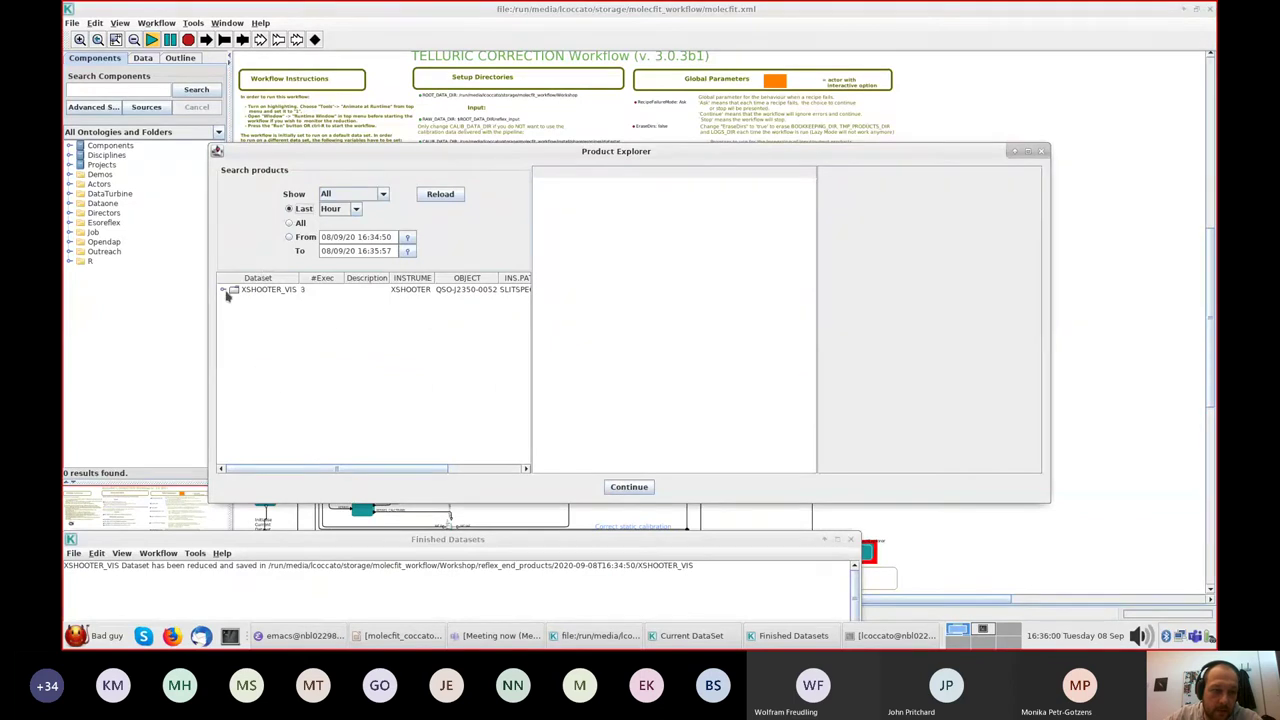
pyautogui.click(224, 290)
pyautogui.click(285, 301)
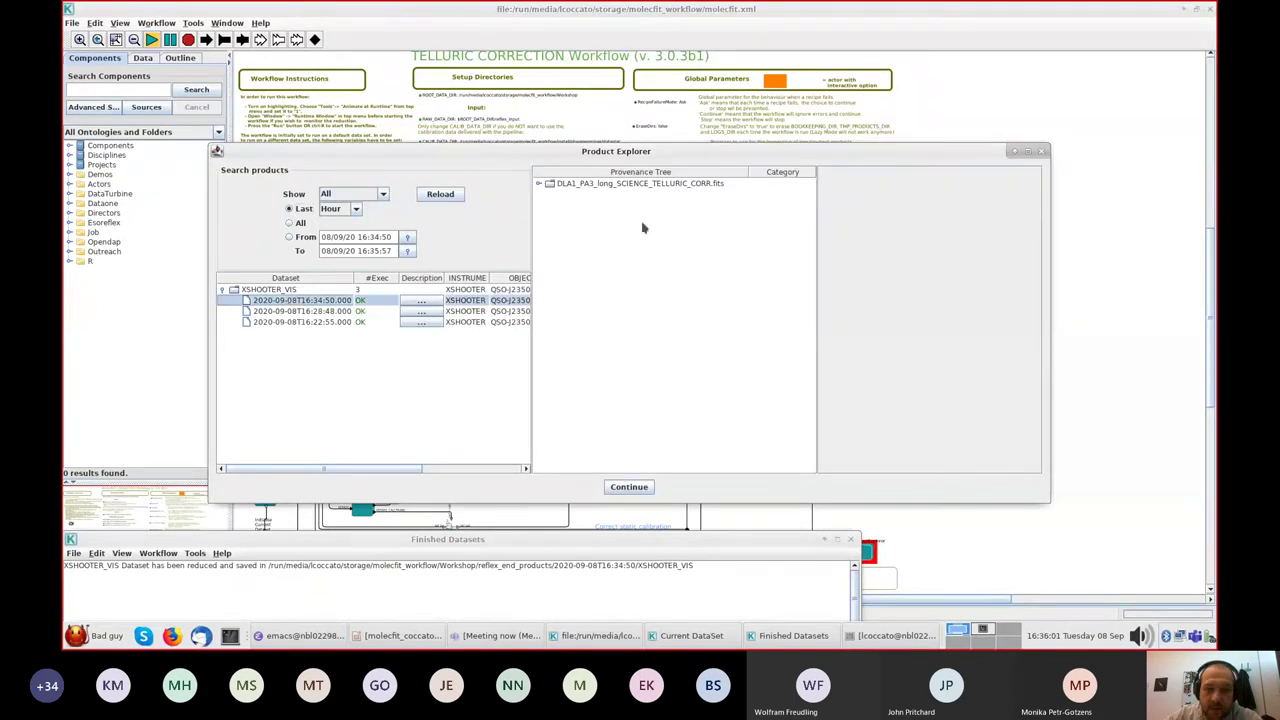
pyautogui.click(590, 186)
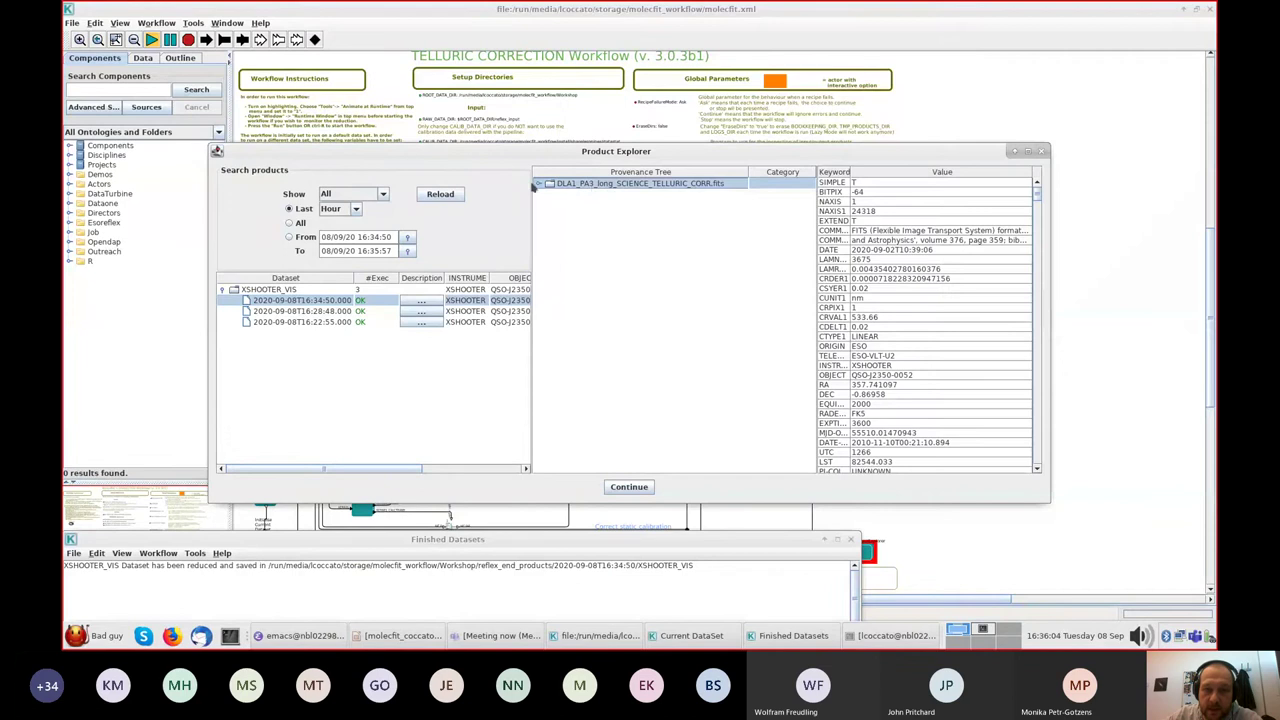
# - Open the 16:34:50 execution's SCIENCE_TELLURIC_CORR_XSHOOTER_VIS.fits product in the fv FITS viewer and plot its primary extension
pyautogui.click(537, 185)
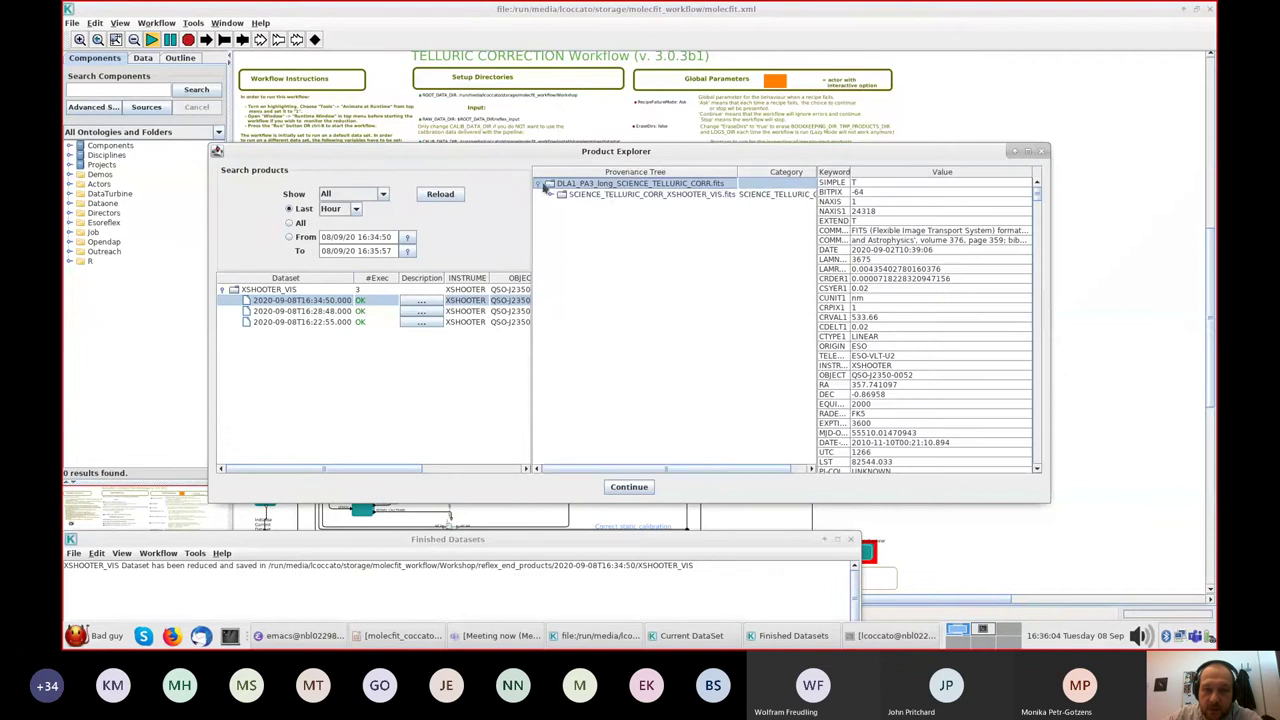
pyautogui.rightClick(607, 196)
pyautogui.click(637, 212)
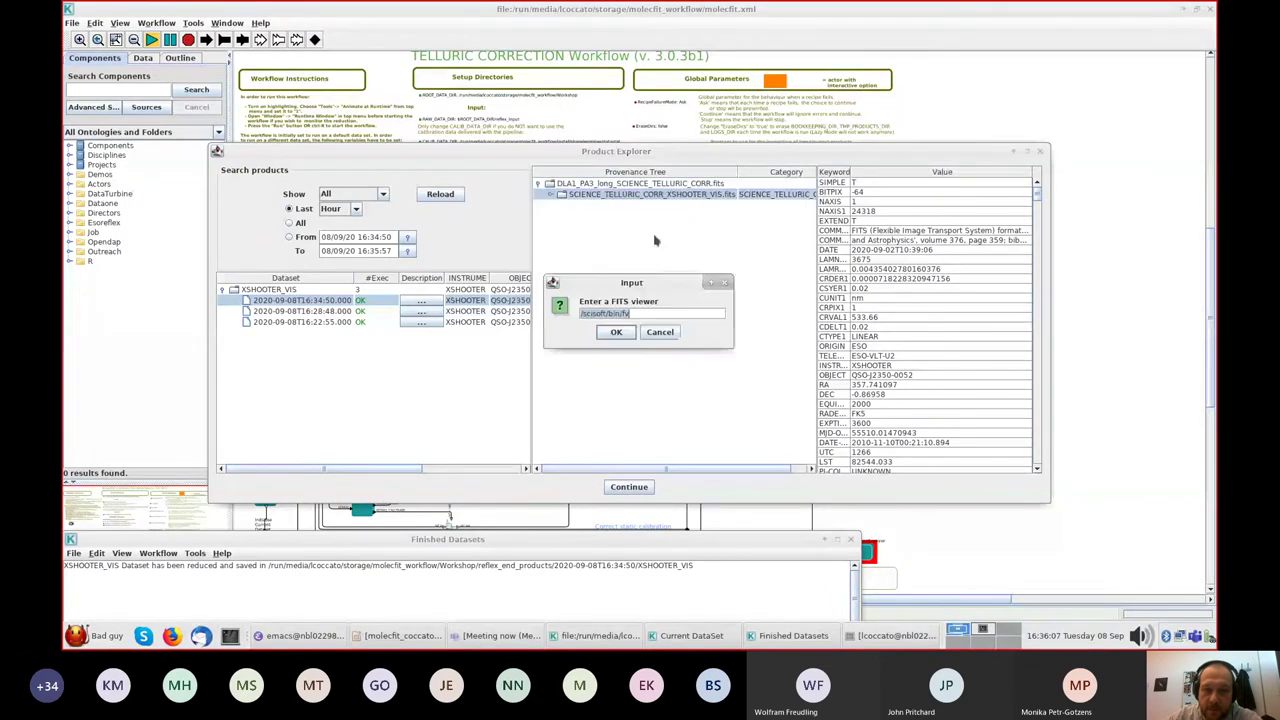
pyautogui.click(612, 334)
pyautogui.click(775, 315)
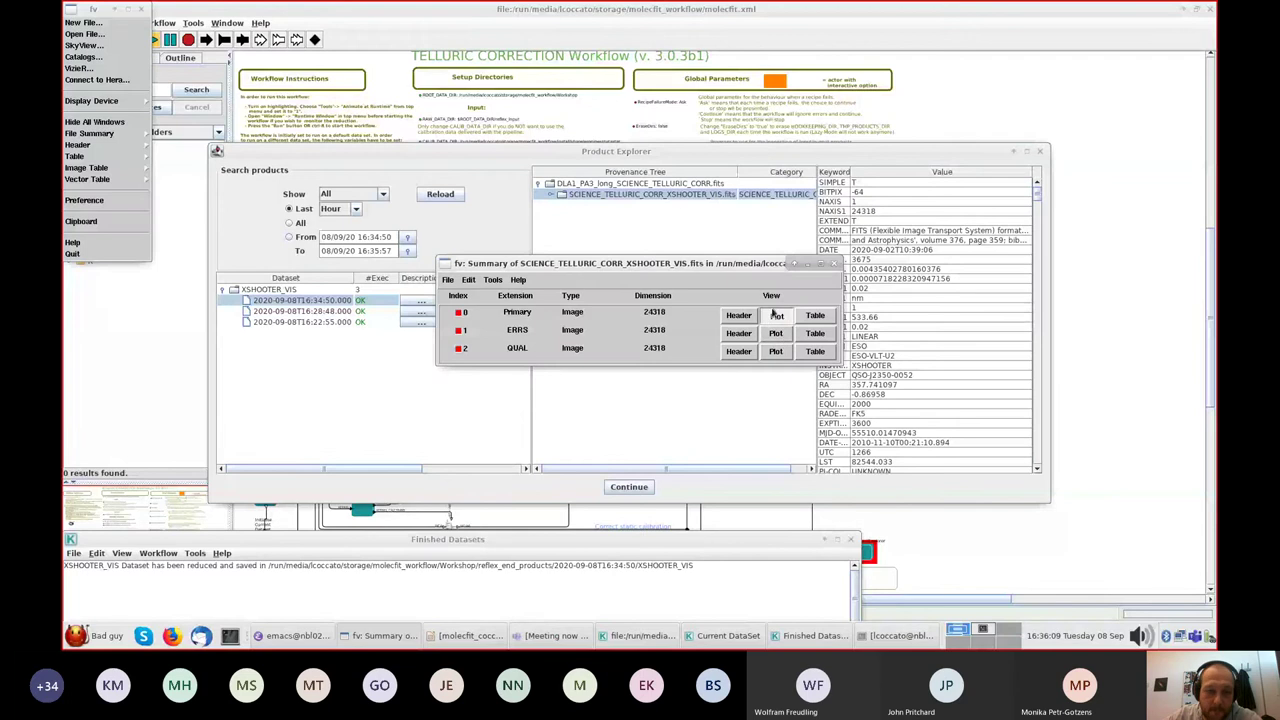
# - Replot the primary spectrum, zoom in on the feature between about 743 and 788 nm, and move the plot window aside
pyautogui.moveTo(262, 507); pyautogui.dragTo(267, 518)
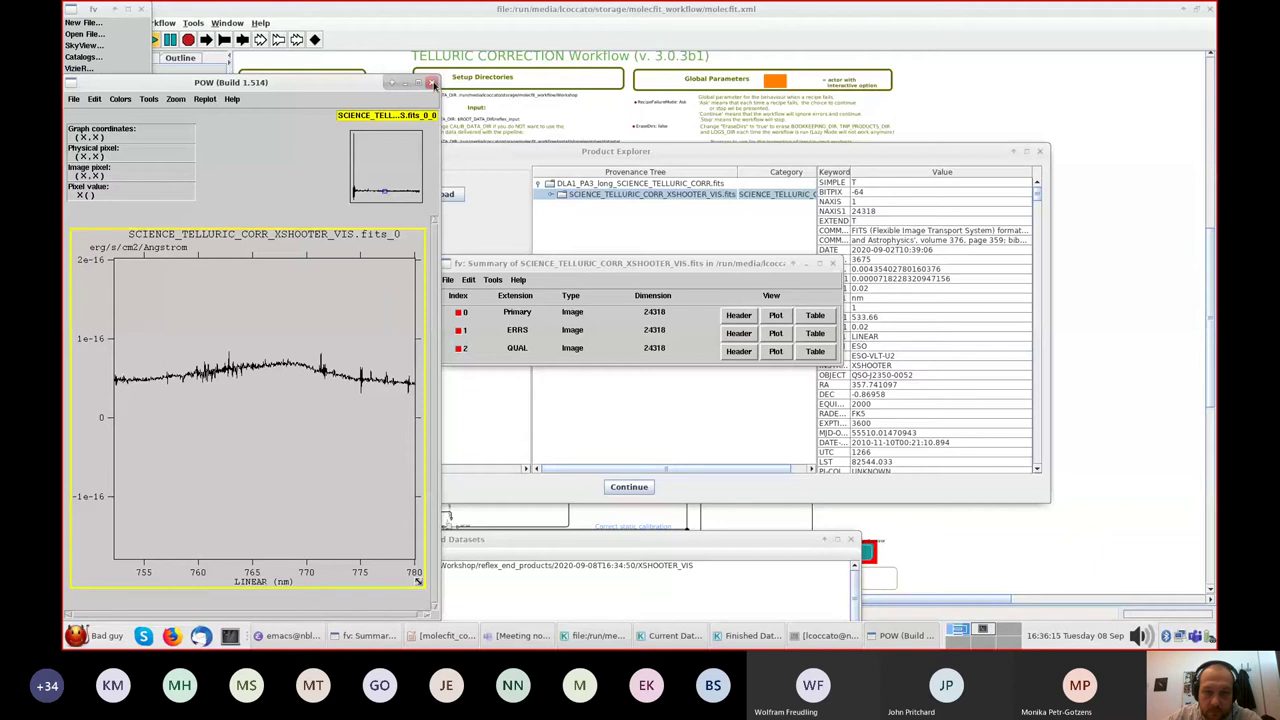
pyautogui.click(432, 83)
pyautogui.click(775, 315)
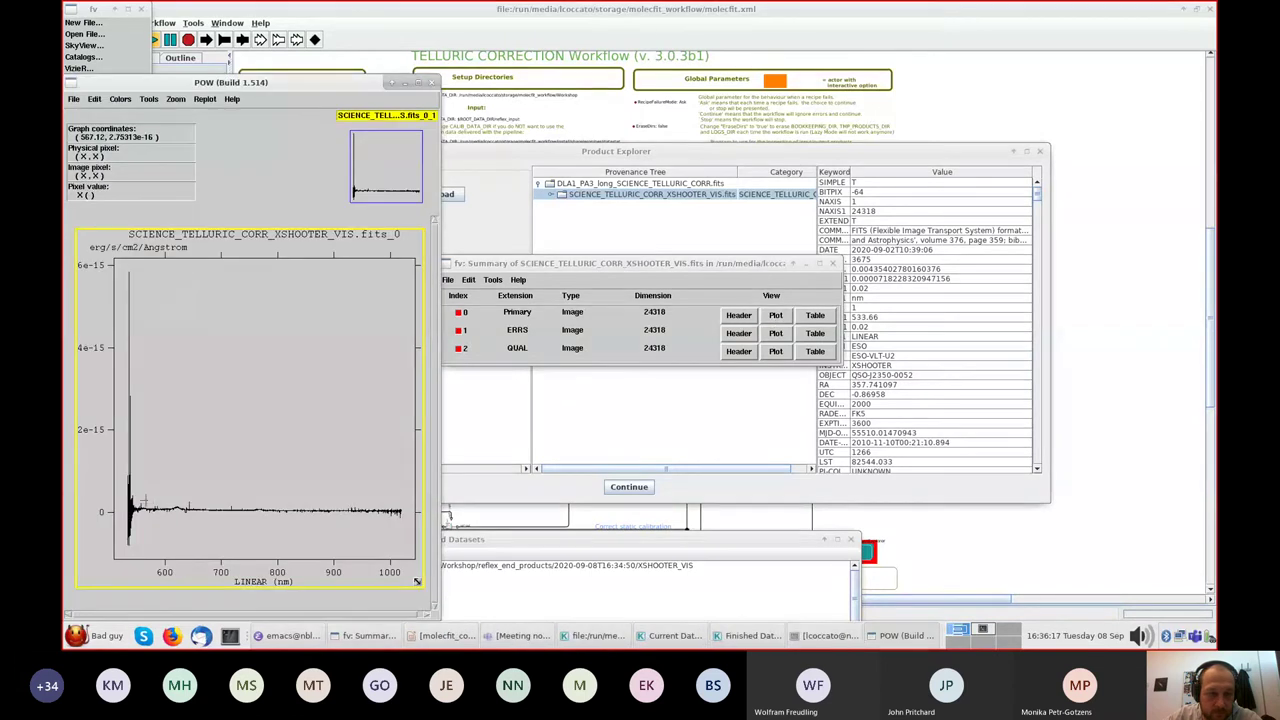
pyautogui.moveTo(146, 502); pyautogui.dragTo(402, 522)
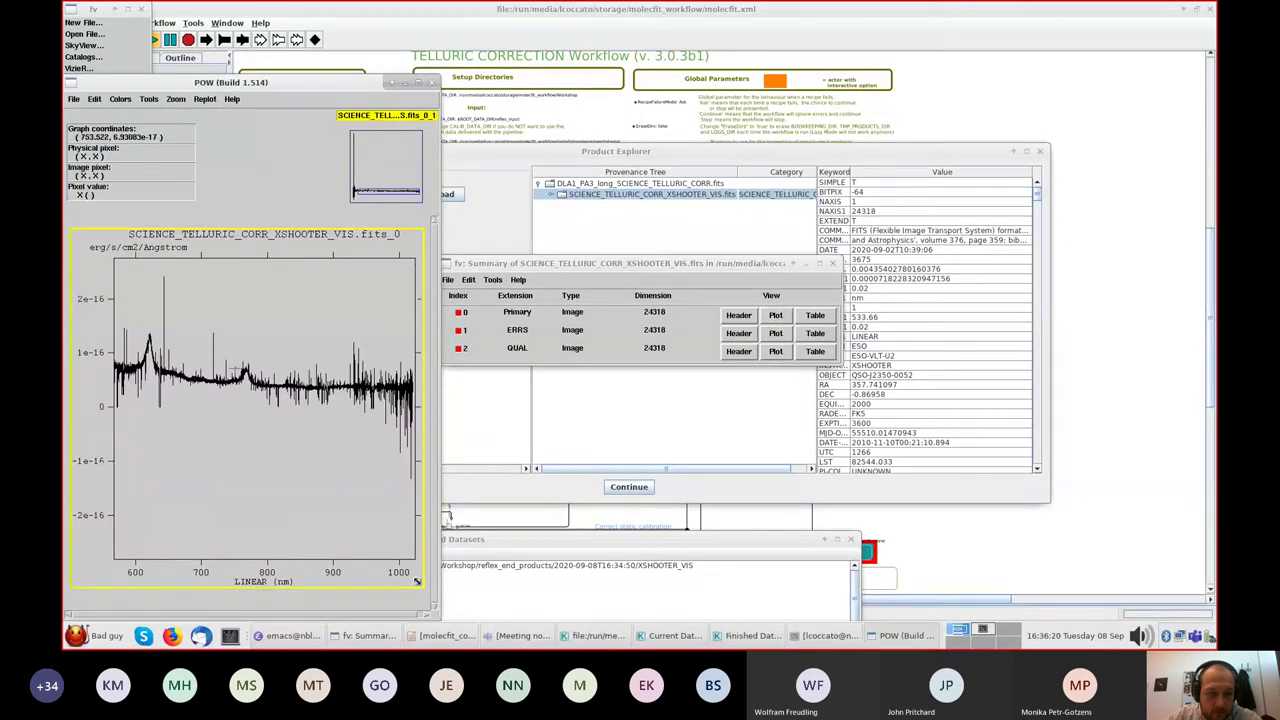
pyautogui.moveTo(227, 341); pyautogui.dragTo(265, 412)
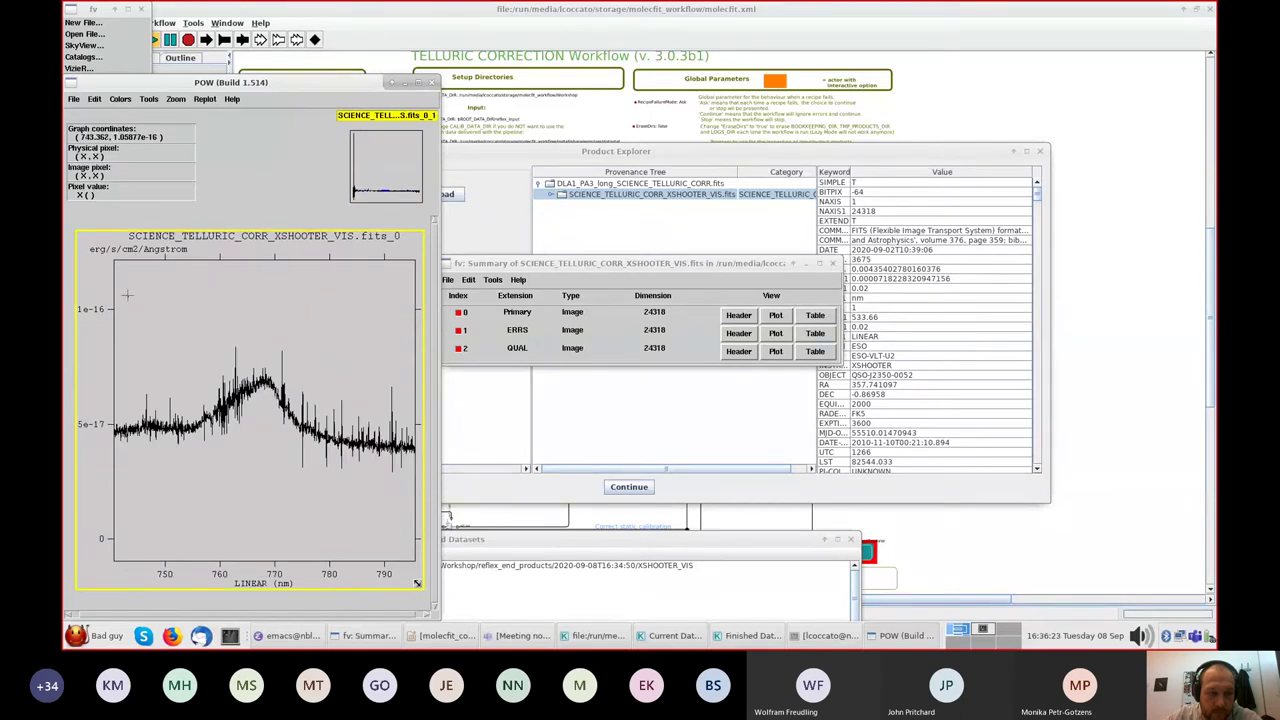
pyautogui.moveTo(127, 294); pyautogui.dragTo(376, 486)
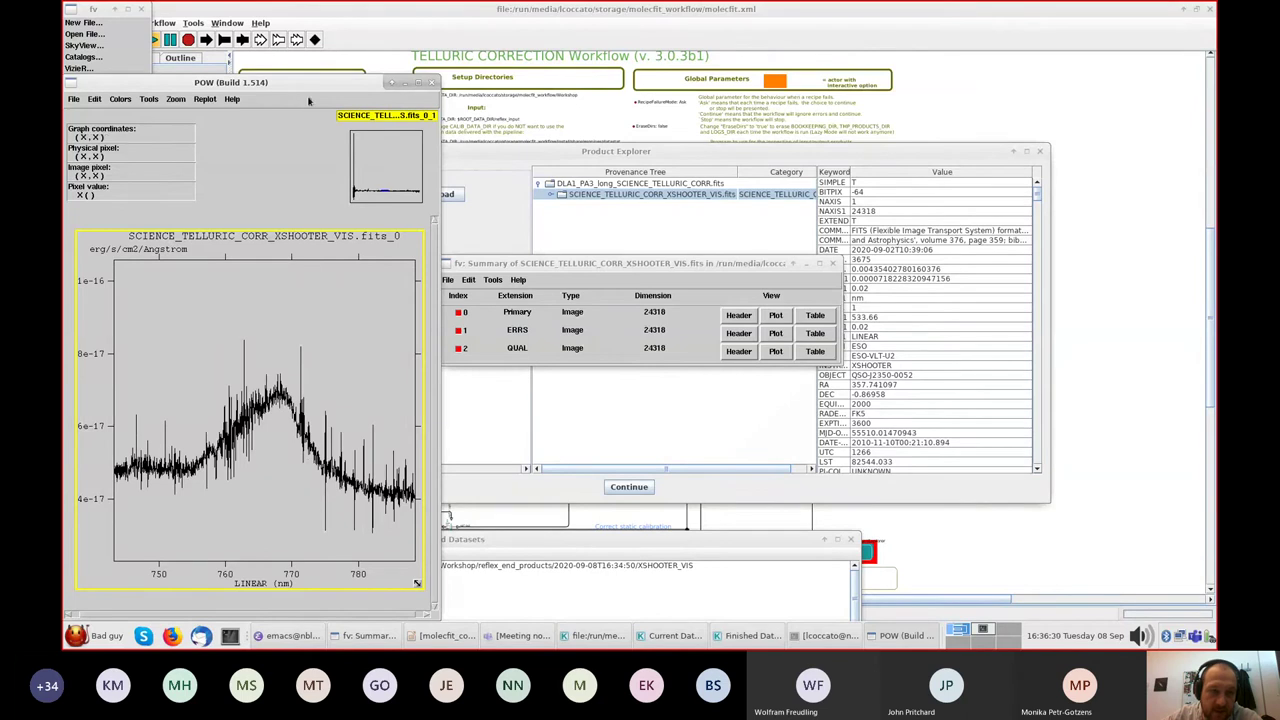
pyautogui.moveTo(361, 84); pyautogui.dragTo(1100, 50)
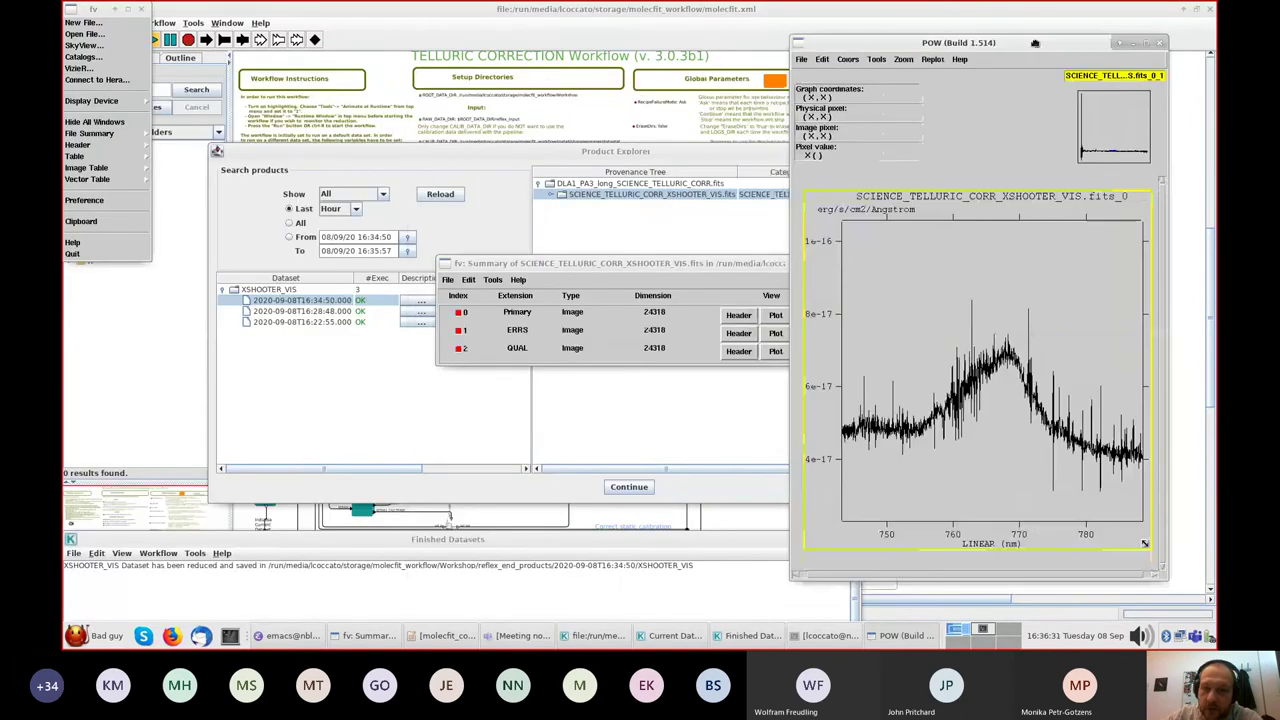
# - Open the 16:22:55 execution's SCIENCE_TELLURIC_CORR_XSHOOTER_VIS.fits product in the FITS viewer and plot its primary extension
pyautogui.click(325, 323)
pyautogui.click(538, 184)
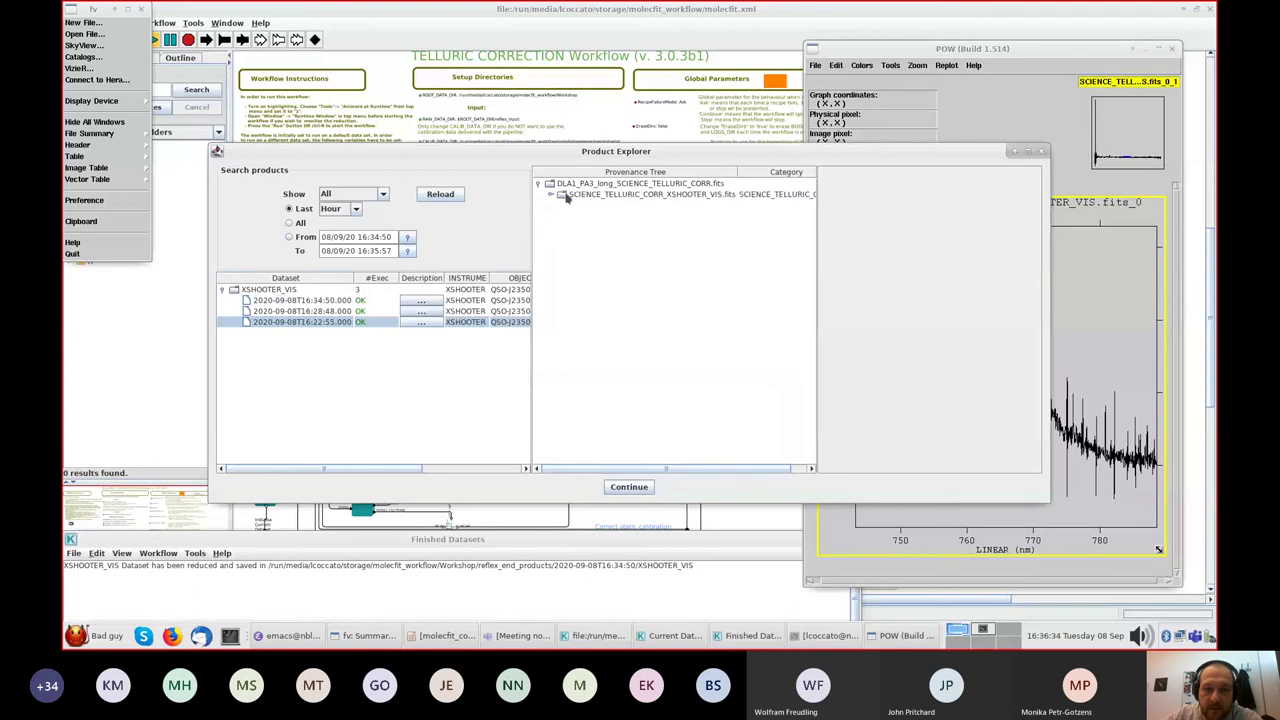
pyautogui.click(580, 200)
pyautogui.rightClick(580, 200)
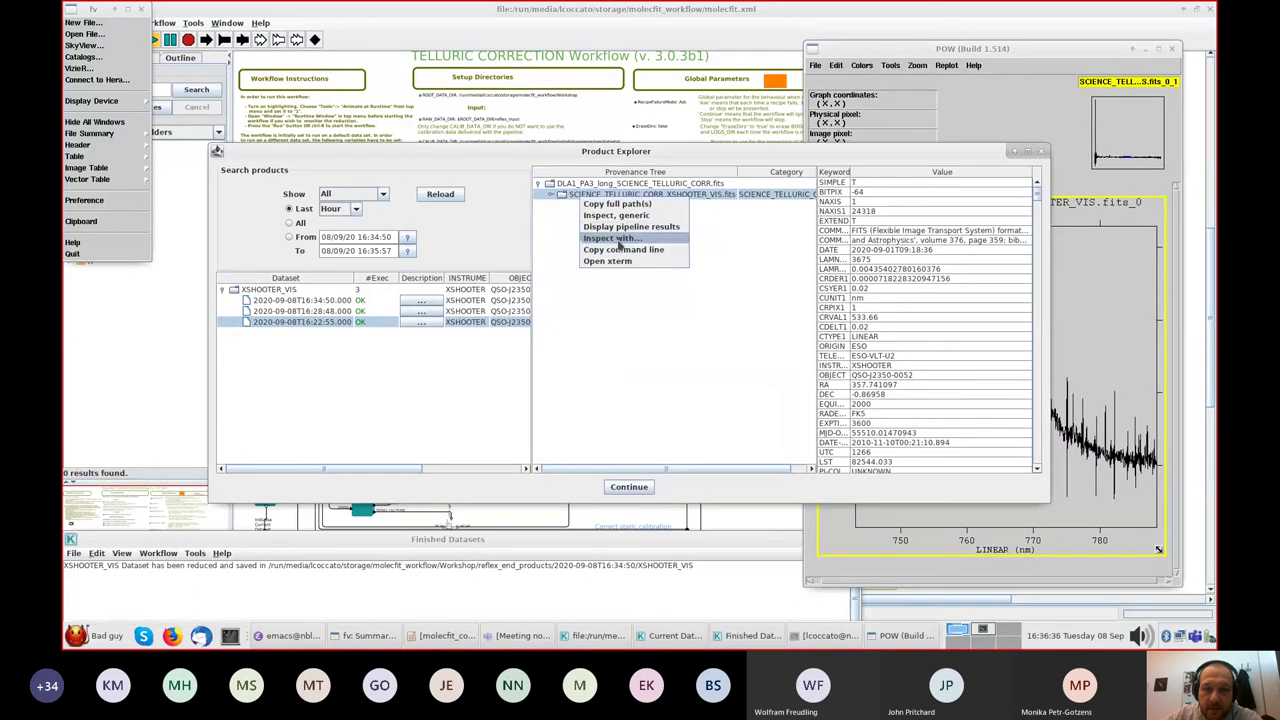
pyautogui.click(619, 240)
pyautogui.click(616, 333)
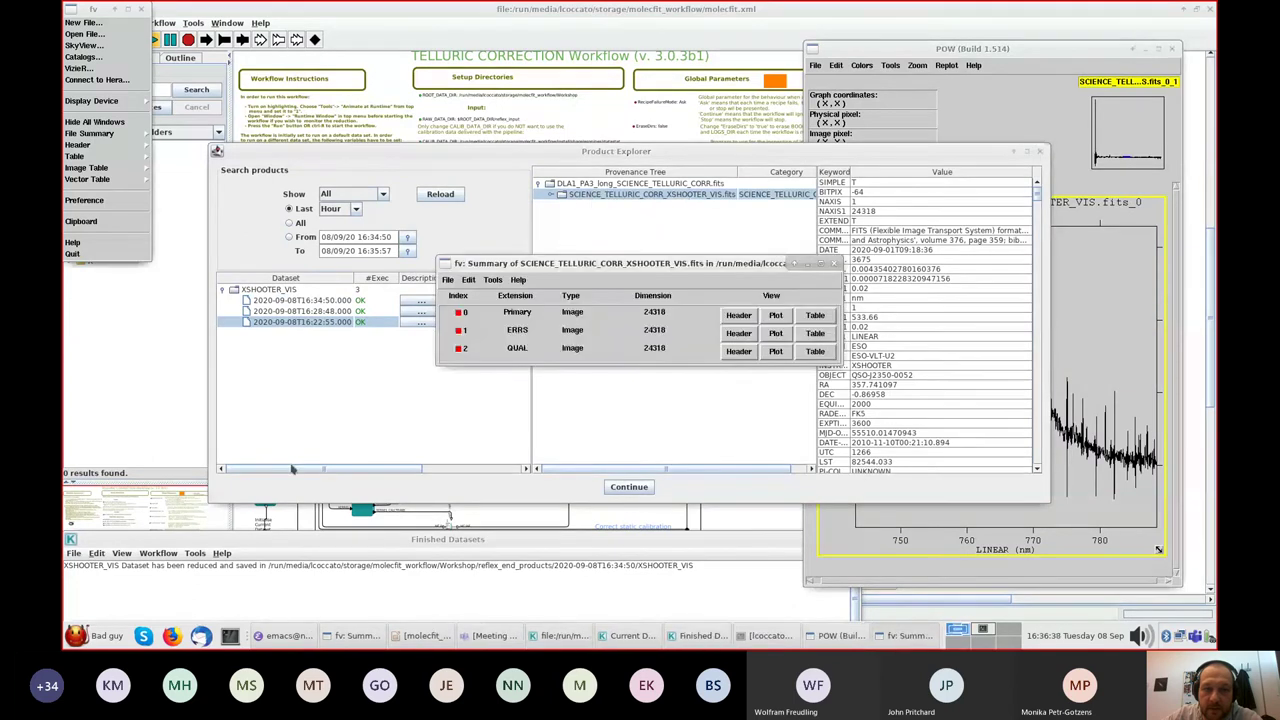
pyautogui.click(779, 315)
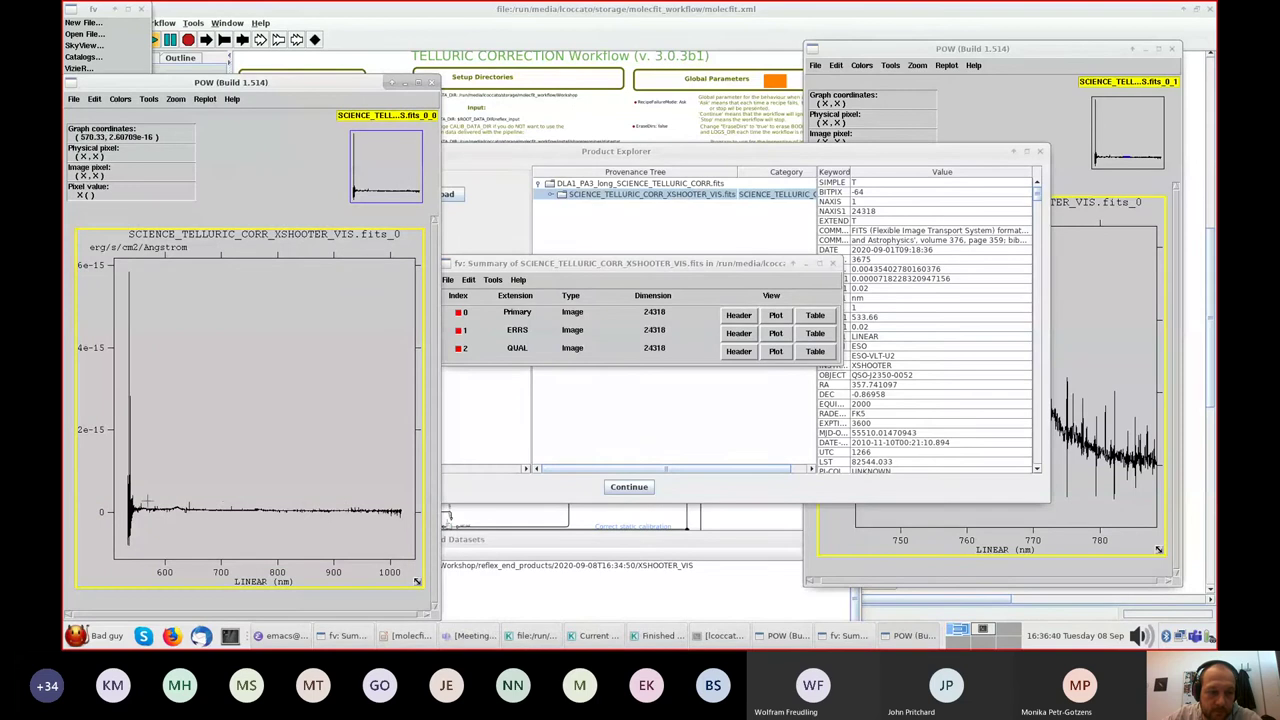
# - Zoom the 16:22:55 spectrum to about 743–793 nm and place the two plots side by side for comparison
pyautogui.moveTo(138, 504); pyautogui.dragTo(405, 516)
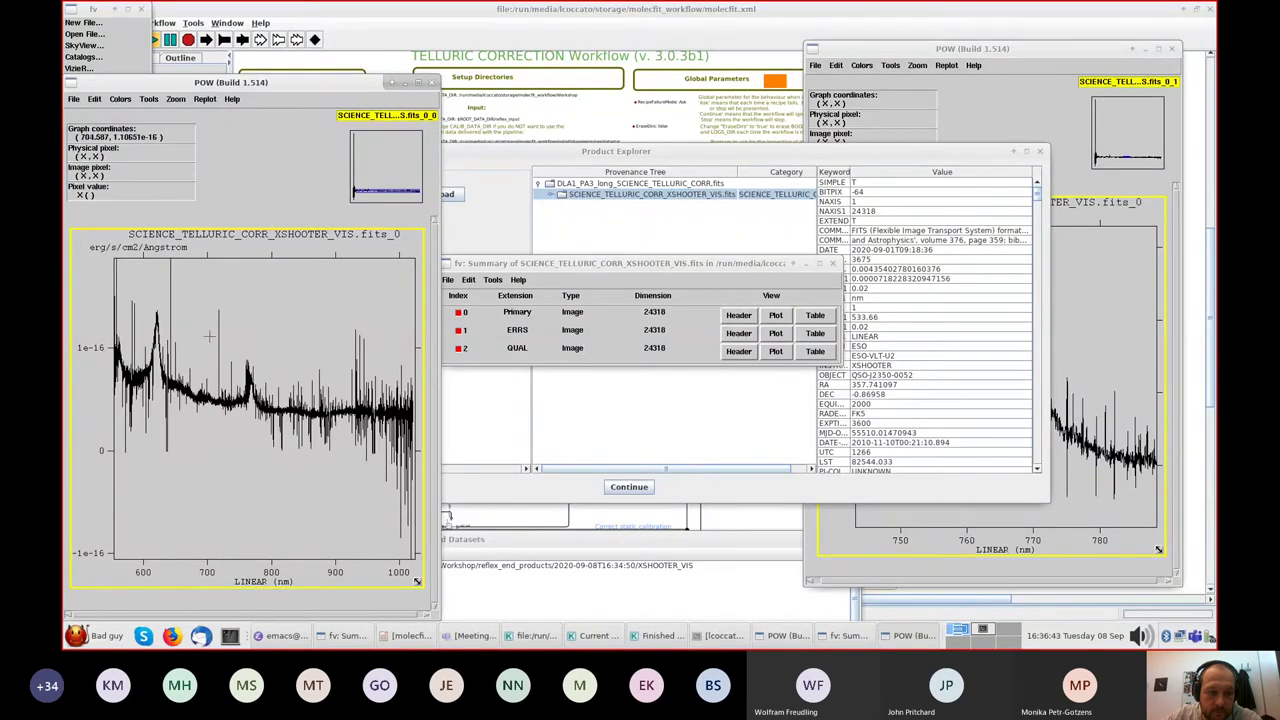
pyautogui.moveTo(209, 336); pyautogui.dragTo(287, 448)
pyautogui.moveTo(211, 323); pyautogui.dragTo(298, 442)
pyautogui.click(944, 50)
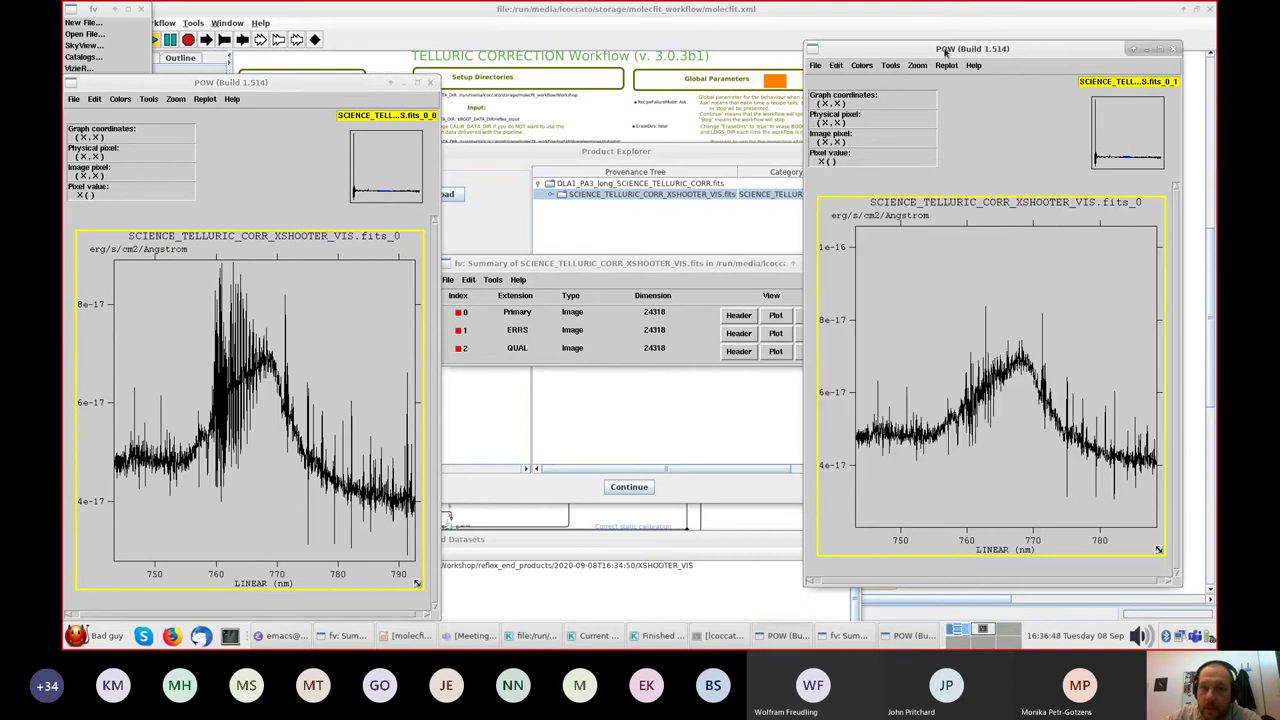
pyautogui.moveTo(944, 50); pyautogui.dragTo(612, 64)
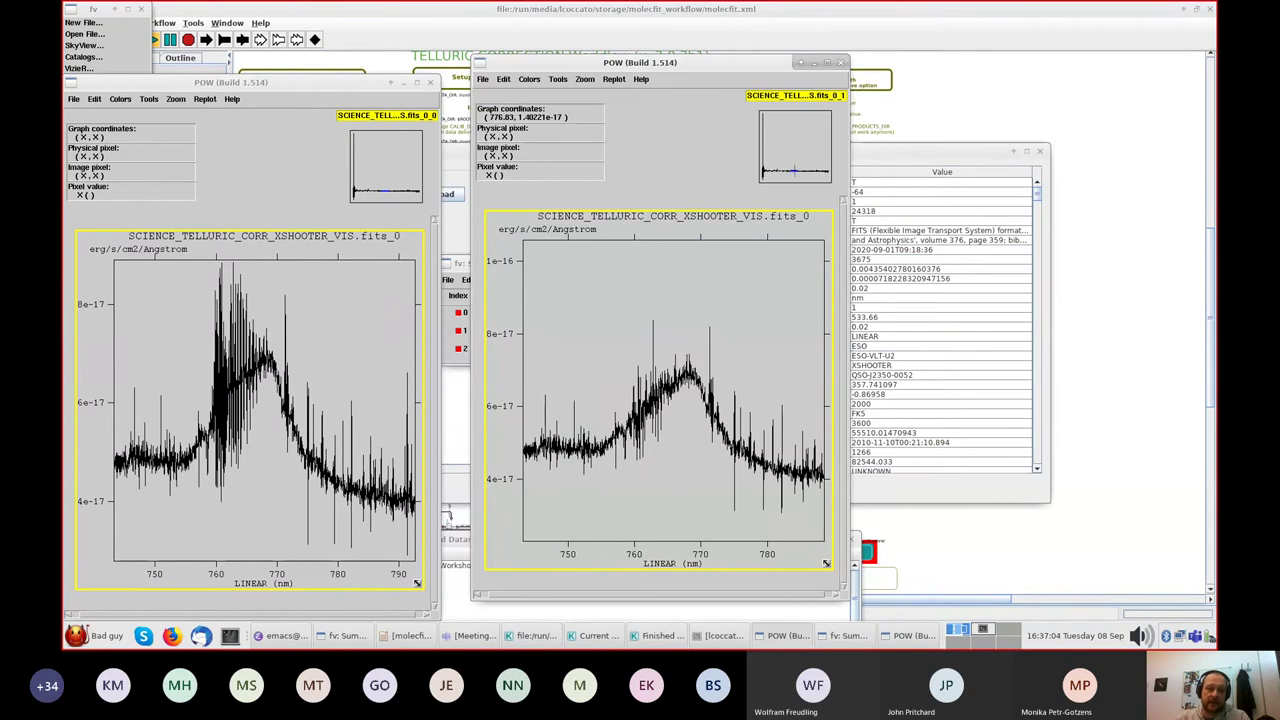
# - Continue from the Product Explorer to end the workflow run, and move the workflow window off the other windows
pyautogui.click(558, 14)
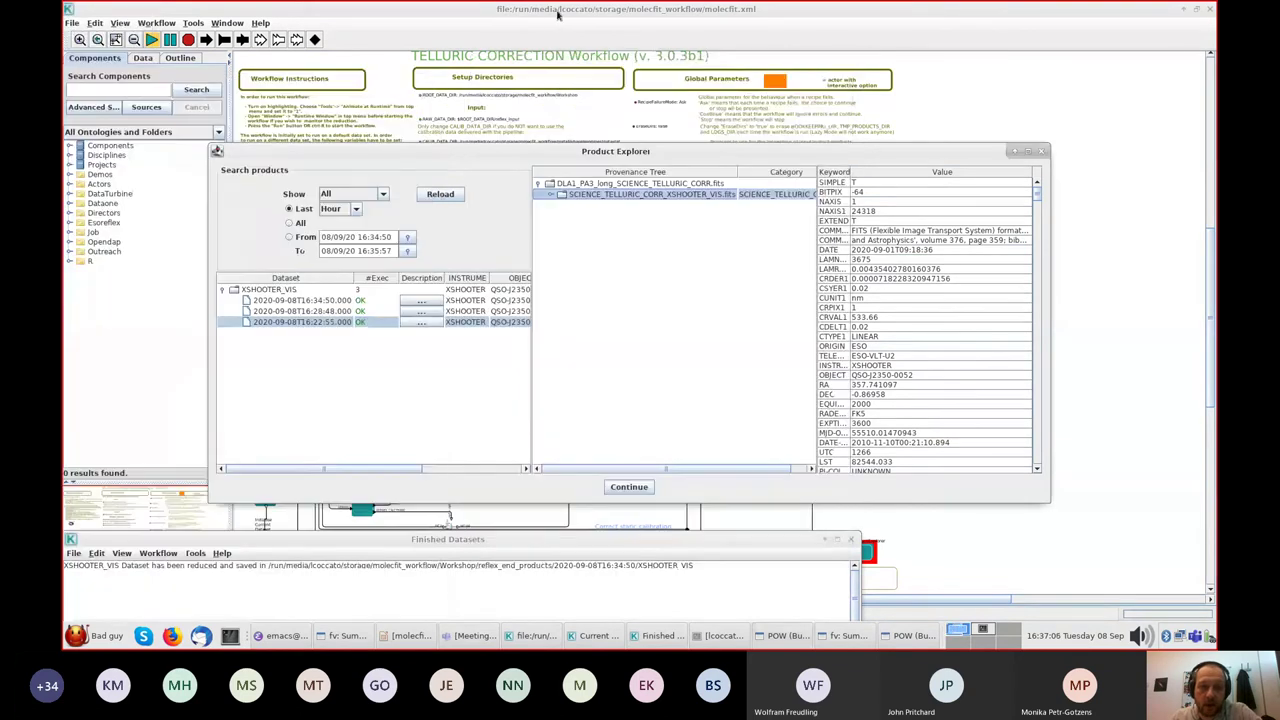
pyautogui.click(630, 488)
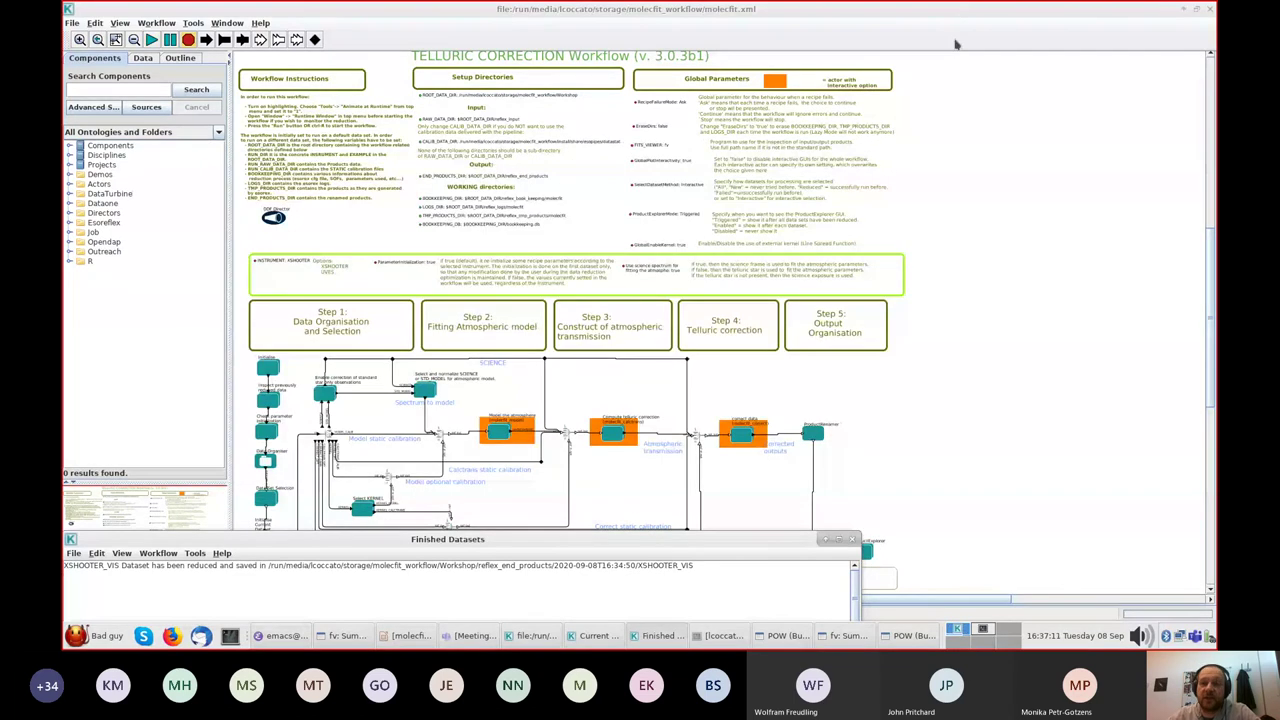
pyautogui.moveTo(957, 14); pyautogui.dragTo(954, 63)
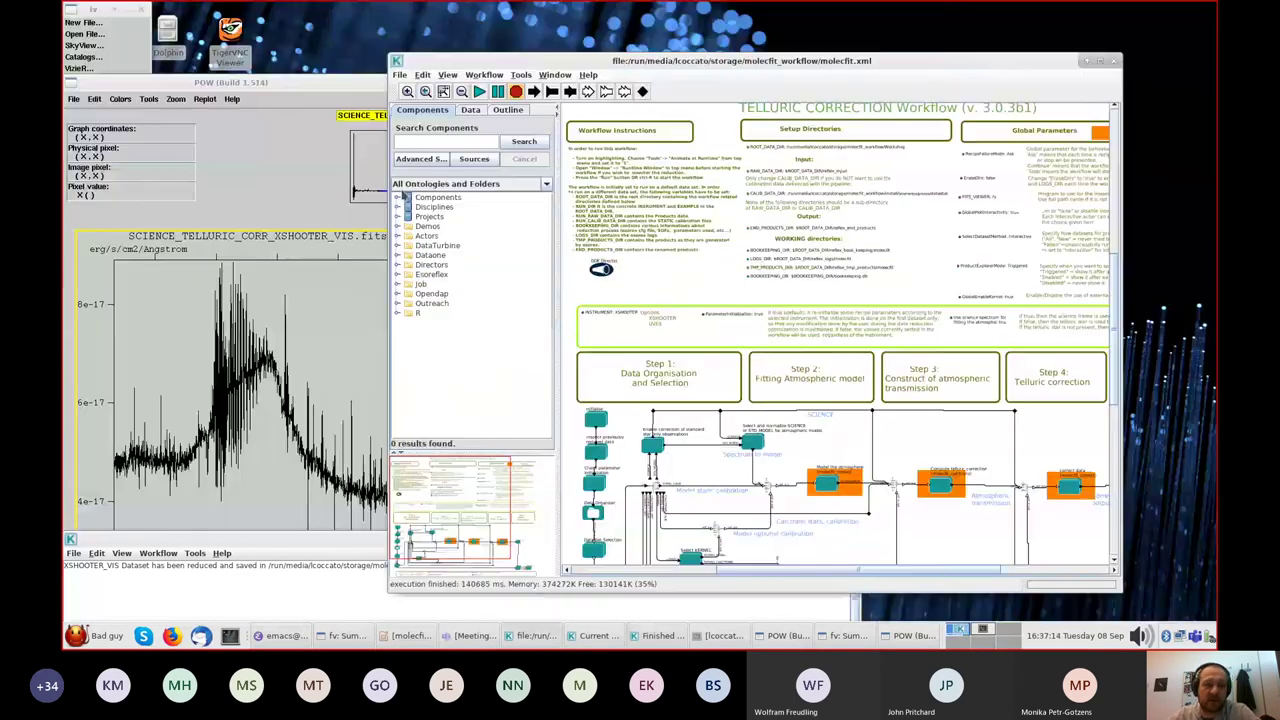
# - Quit the fv FITS viewer with its plots and fit the whole workflow in the canvas
pyautogui.click(91, 10)
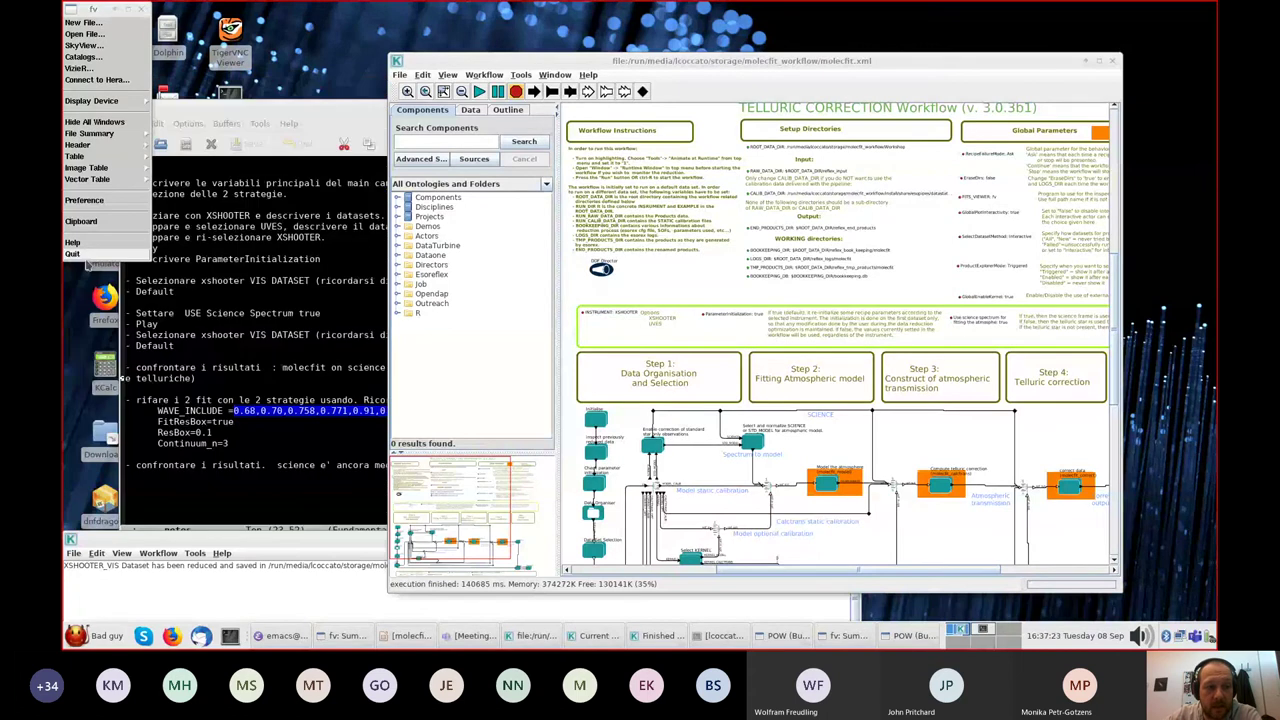
pyautogui.click(443, 91)
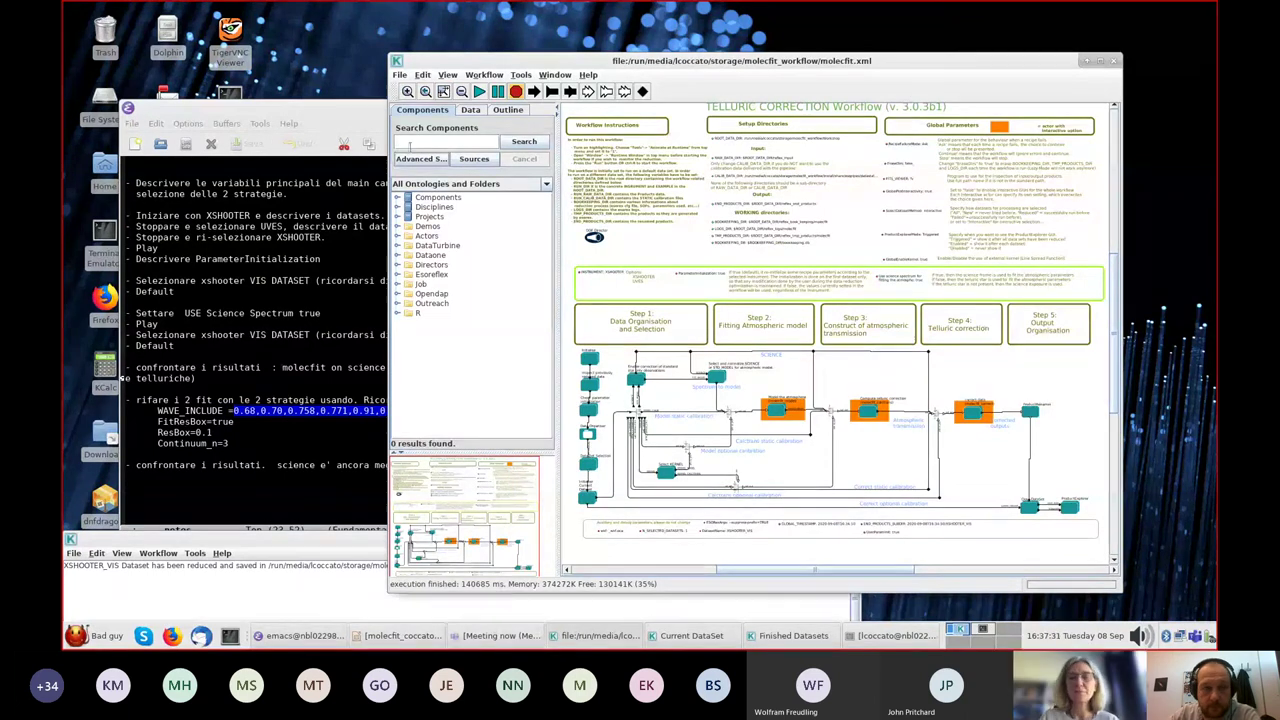
# - Switch to the Microsoft Teams meeting window and check the meeting chat
pyautogui.click(480, 638)
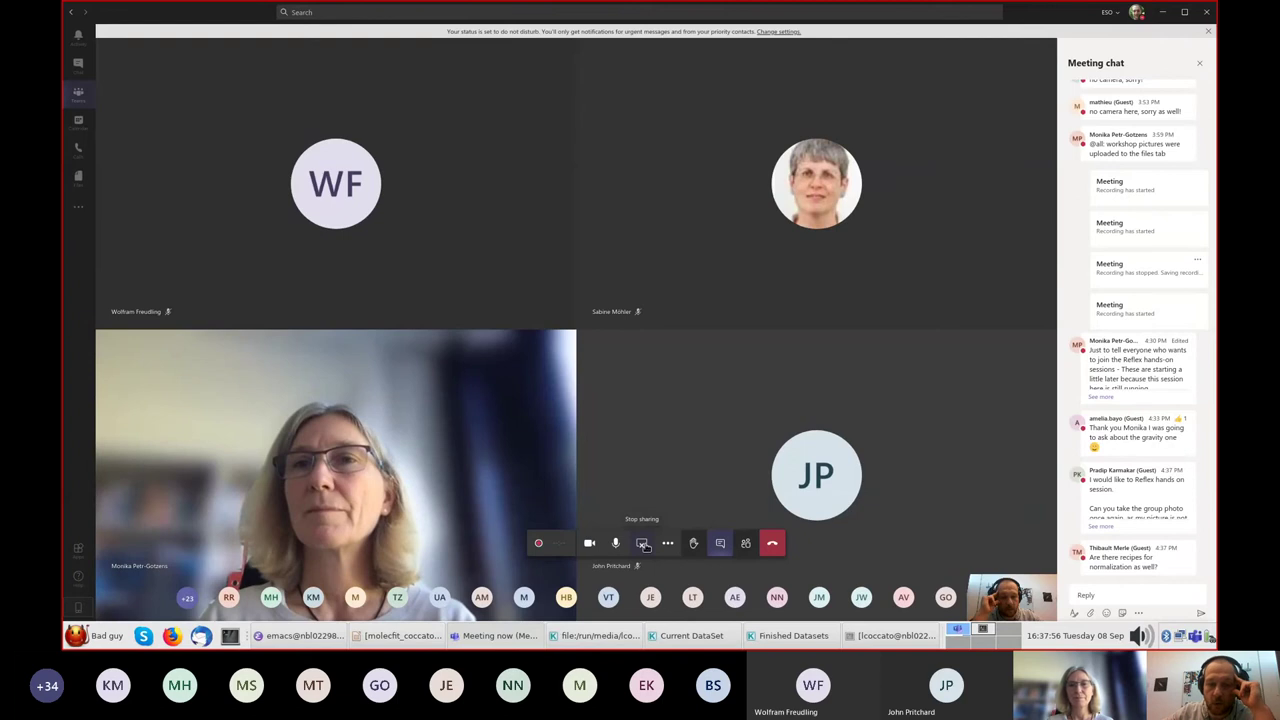
pyautogui.click(643, 543)
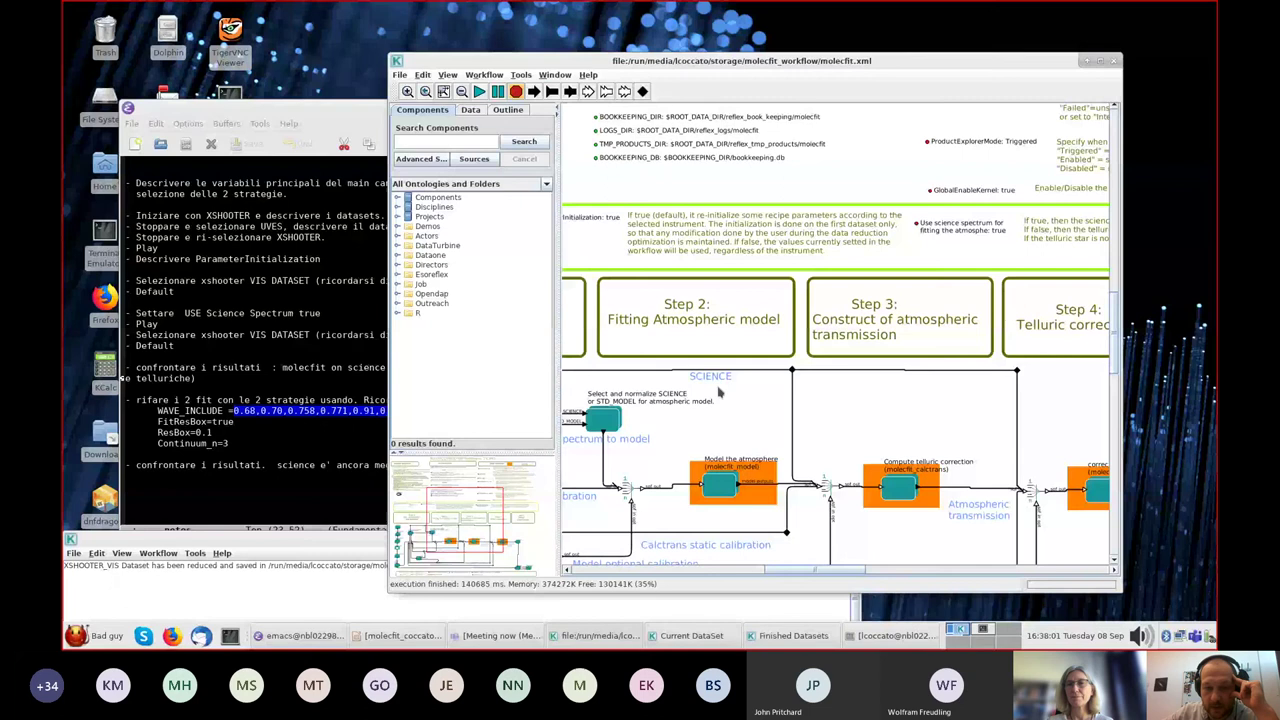
# - Open the sub-workflow of the molecfit_model actor in its own window and return to the Microsoft Teams meeting
pyautogui.rightClick(710, 462)
pyautogui.click(766, 520)
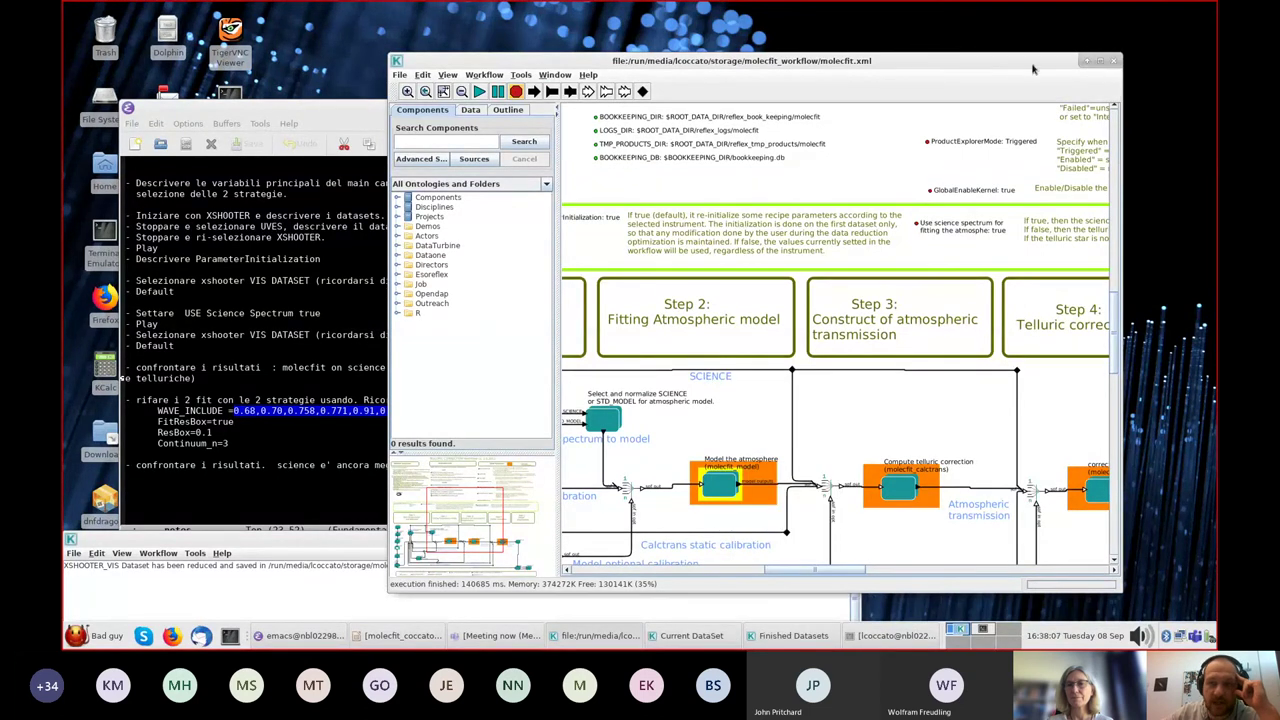
pyautogui.moveTo(1034, 68); pyautogui.dragTo(972, 105)
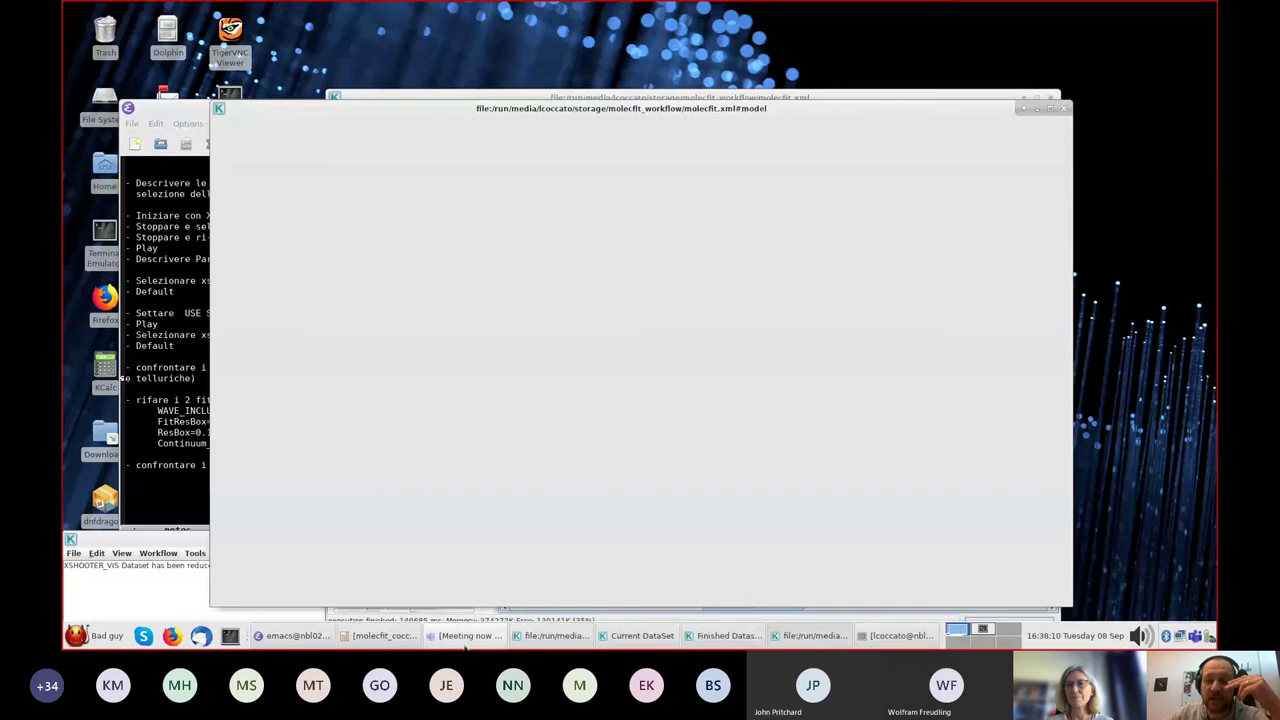
pyautogui.click(466, 644)
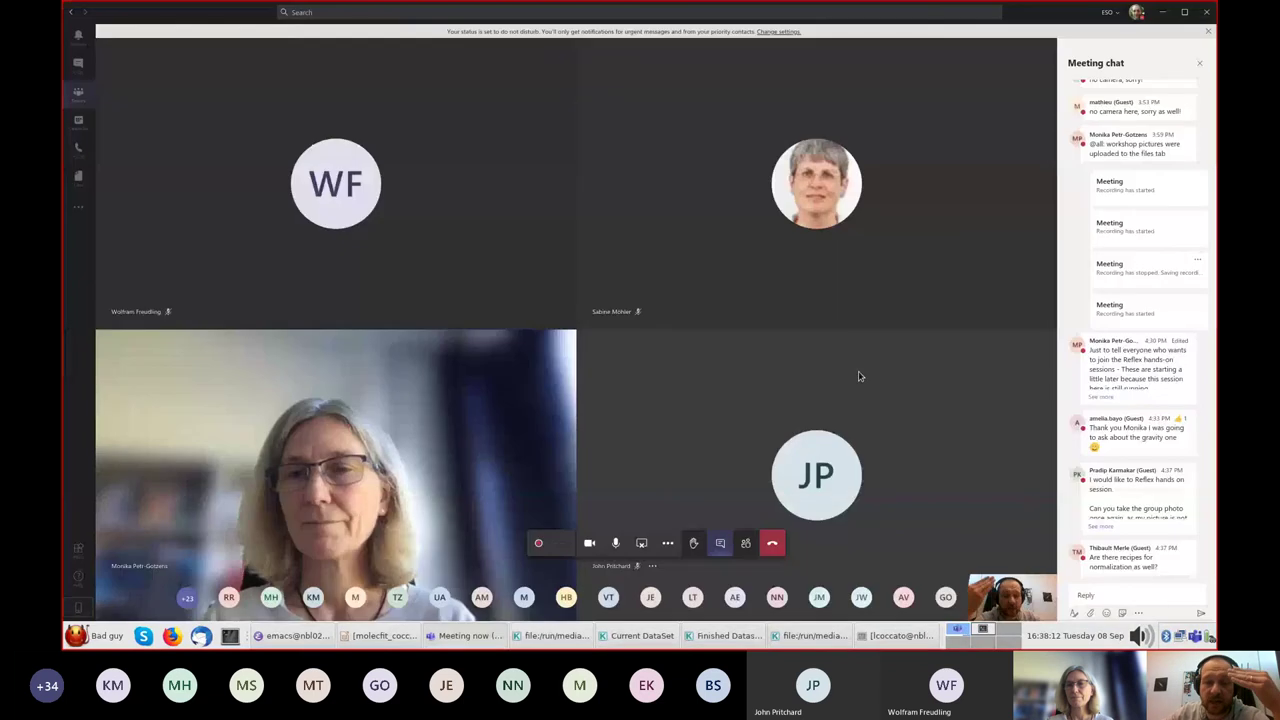